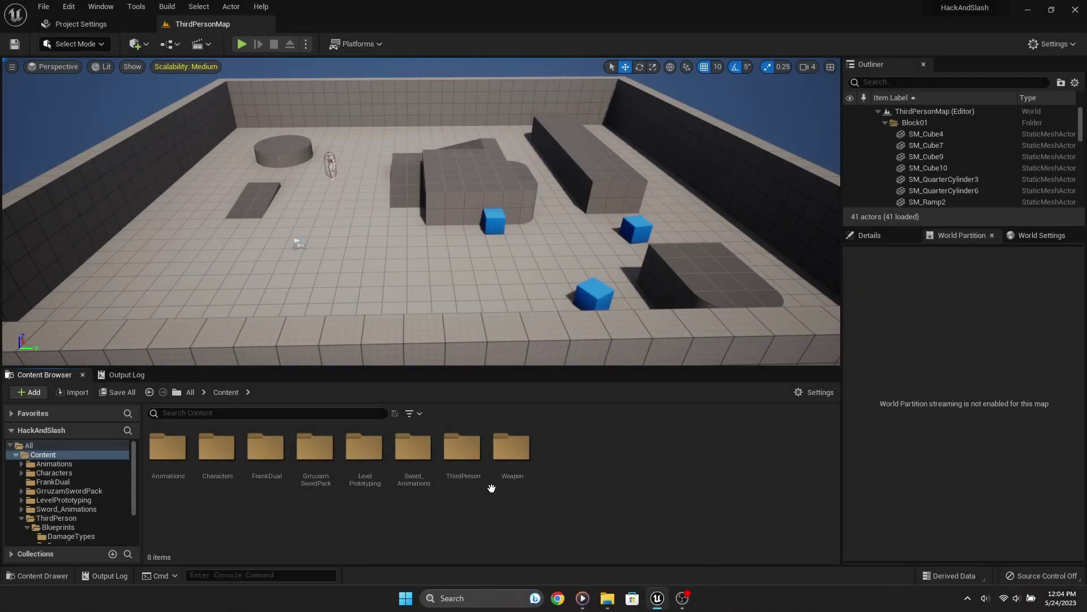
Step: Open BP_ThirdPersonCharacter from ThirdPerson > Blueprints > Player in the Content Browser
{"action": "double_click", "coordinate": [477, 475]}
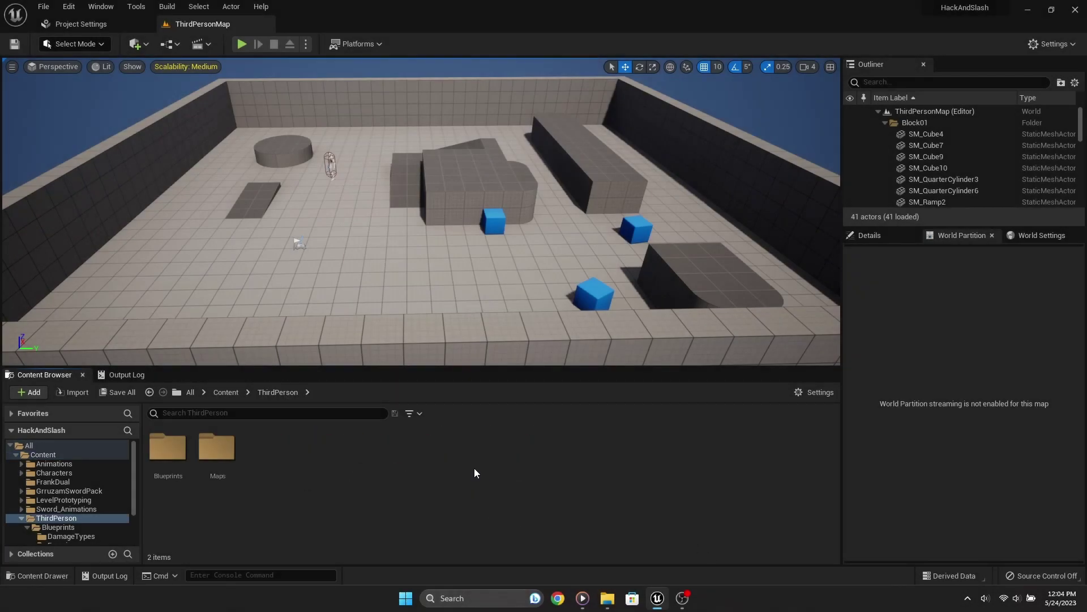
{"action": "double_click", "coordinate": [174, 453]}
{"action": "double_click", "coordinate": [316, 453]}
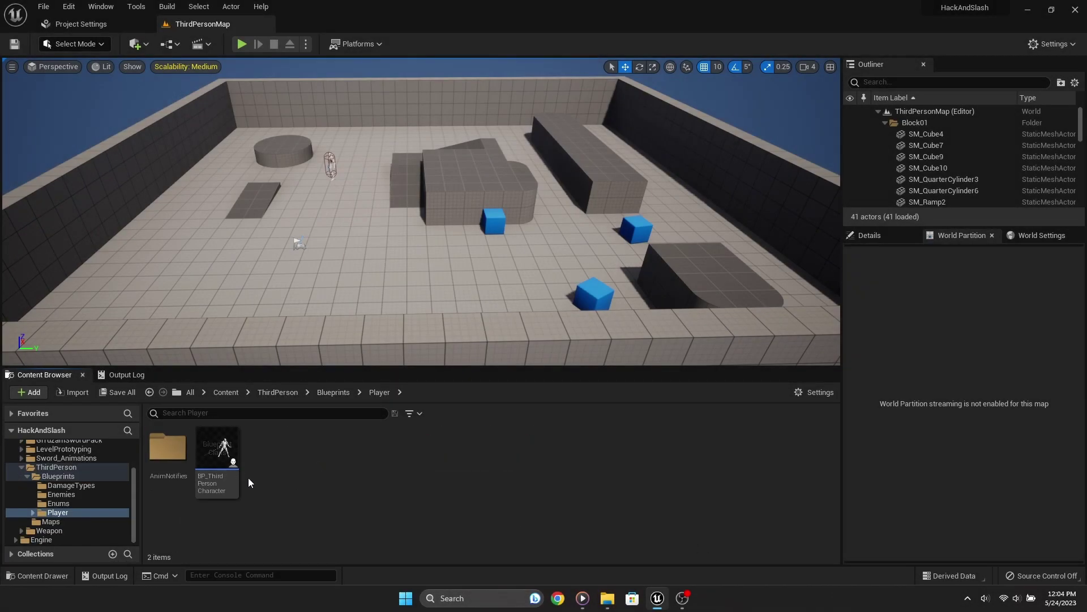
{"action": "double_click", "coordinate": [251, 453]}
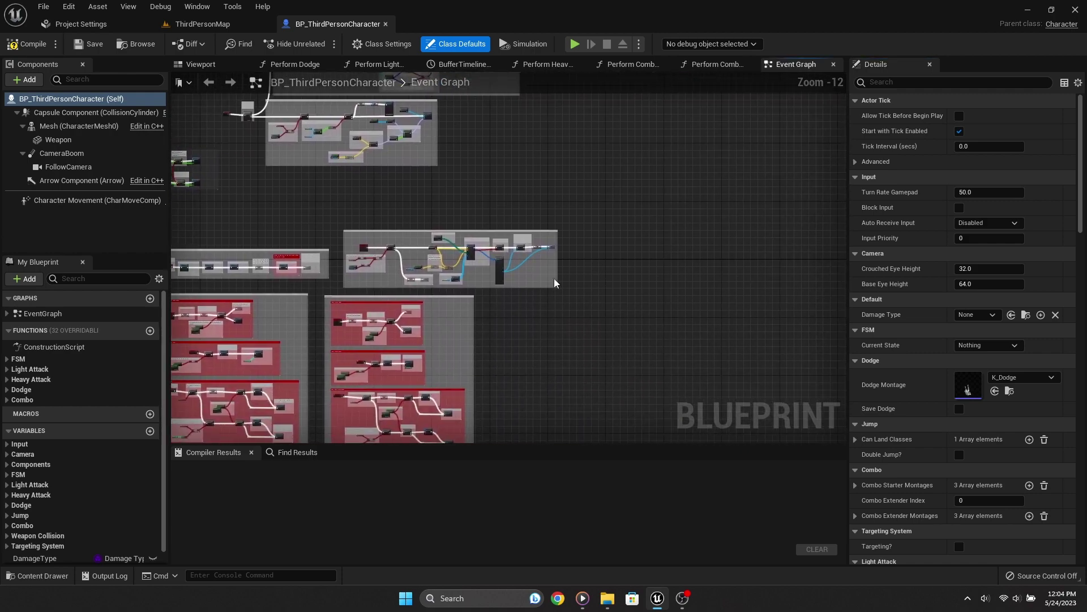
Step: Add a Custom Event in empty graph space and name it SoftLockOn
{"action": "scroll", "coordinate": [572, 252], "scroll_direction": "up", "scroll_amount": 10}
{"action": "scroll", "coordinate": [589, 263], "scroll_direction": "down", "scroll_amount": 10}
{"action": "right_click_drag", "start_coordinate": [363, 325], "coordinate": [498, 300]}
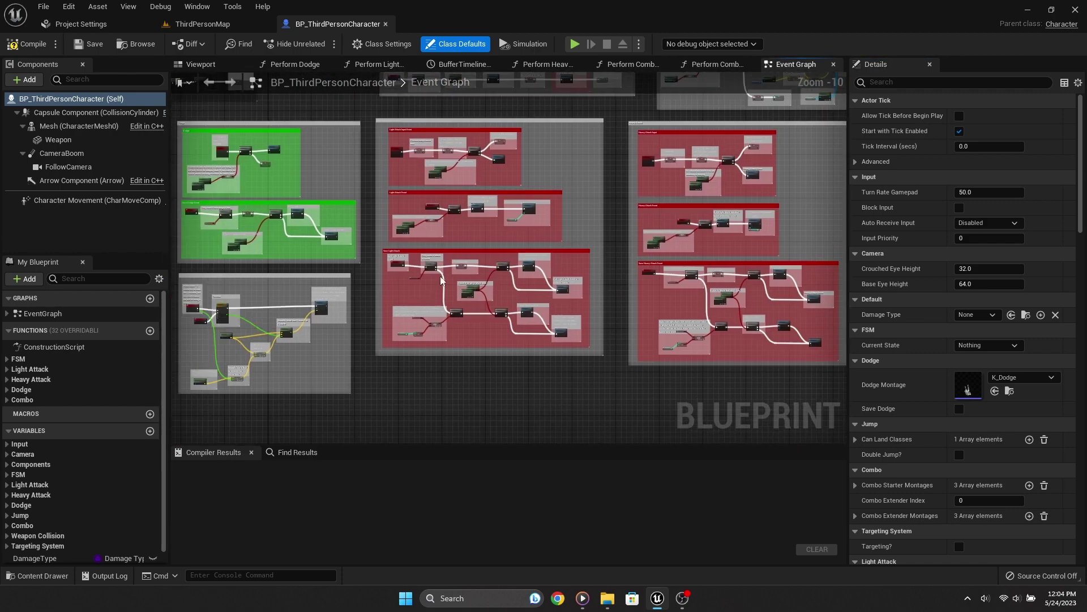
{"action": "scroll", "coordinate": [500, 301], "scroll_direction": "up", "scroll_amount": 3}
{"action": "scroll", "coordinate": [507, 246], "scroll_direction": "up", "scroll_amount": 3}
{"action": "right_click", "coordinate": [500, 229]}
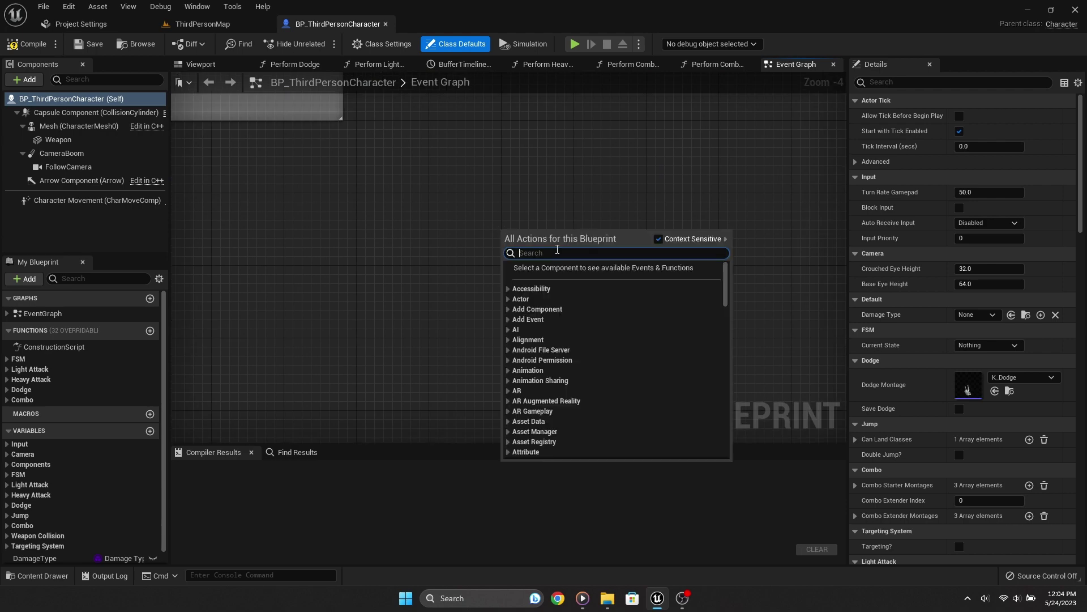
{"action": "type", "text": "custom event"}
{"action": "key", "text": "Return"}
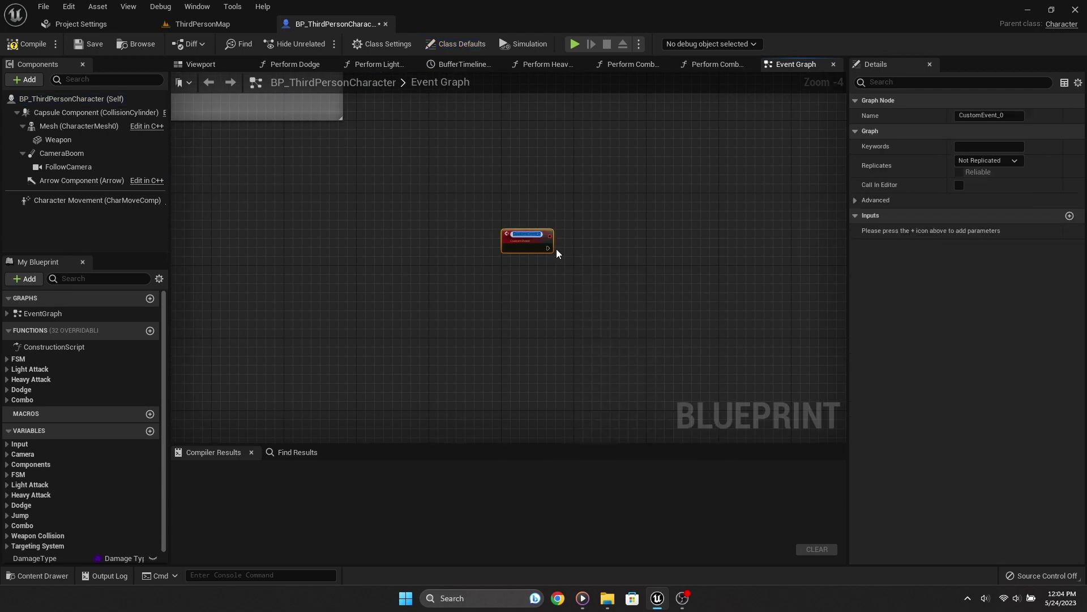
{"action": "type", "text": "Sof"}
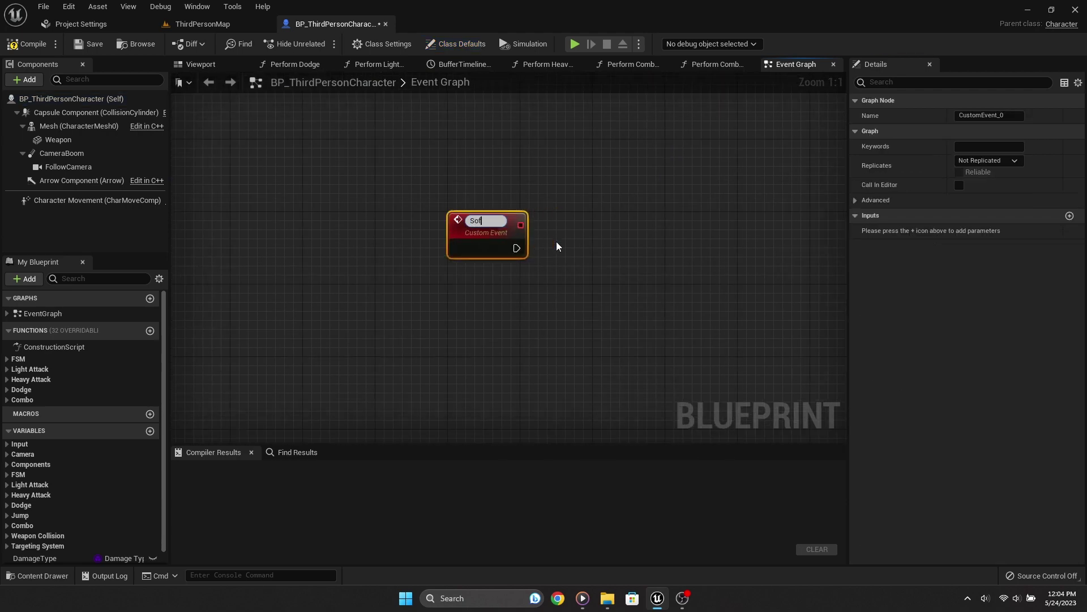
{"action": "type", "text": "tLockon"}
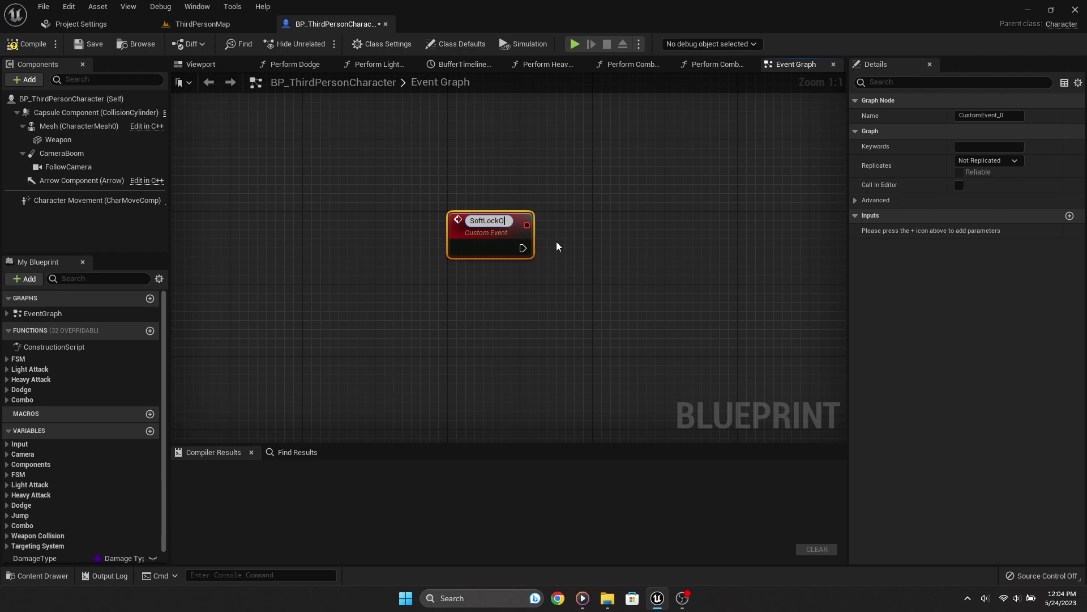
{"action": "key", "text": "Return"}
Step: Reposition SoftLockOn and wire a new Branch node from its execution output
{"action": "scroll", "coordinate": [419, 249], "scroll_direction": "down", "scroll_amount": 5}
{"action": "mouse_move", "coordinate": [450, 247]}
{"action": "right_mouse_down"}
{"action": "mouse_move", "coordinate": [262, 279]}
{"action": "mouse_move", "coordinate": [538, 292]}
{"action": "right_mouse_up"}
{"action": "scroll", "coordinate": [384, 260], "scroll_direction": "up", "scroll_amount": 5}
{"action": "scroll", "coordinate": [309, 255], "scroll_direction": "down", "scroll_amount": 5}
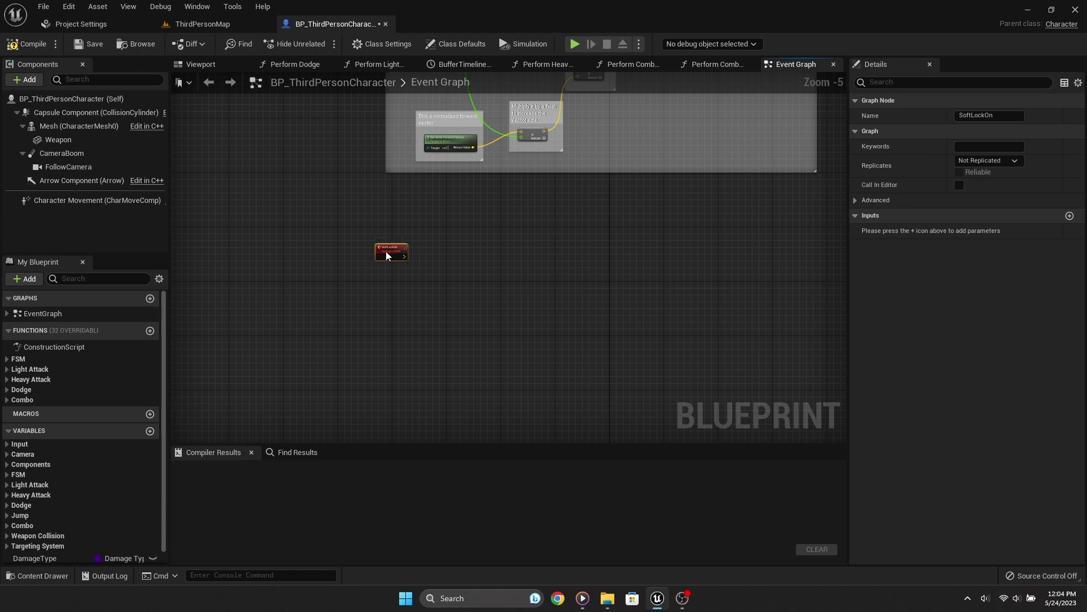
{"action": "scroll", "coordinate": [388, 256], "scroll_direction": "up", "scroll_amount": 3}
{"action": "scroll", "coordinate": [437, 258], "scroll_direction": "up", "scroll_amount": 2}
{"action": "left_click_drag", "start_coordinate": [538, 262], "coordinate": [614, 245]}
{"action": "type", "text": "branch"}
{"action": "key", "text": "Return"}
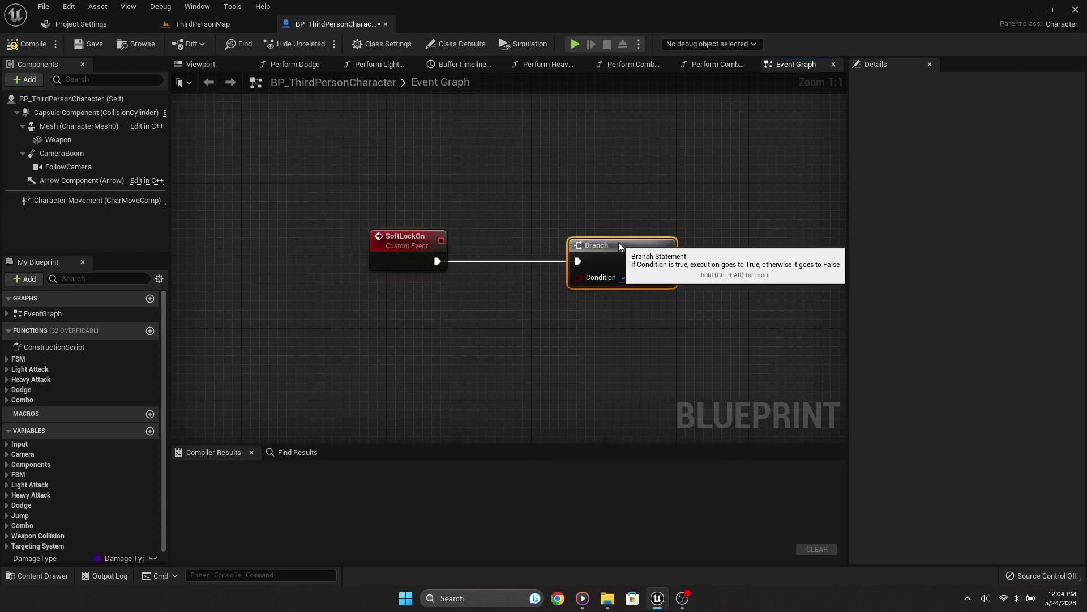
Step: Place Targeting? and Target Actor getters and feed Targeting? into a NOT node
{"action": "right_click_drag", "start_coordinate": [484, 358], "coordinate": [558, 301]}
{"action": "scroll", "coordinate": [79, 430], "scroll_direction": "down", "scroll_amount": 1}
{"action": "left_click", "coordinate": [13, 528]}
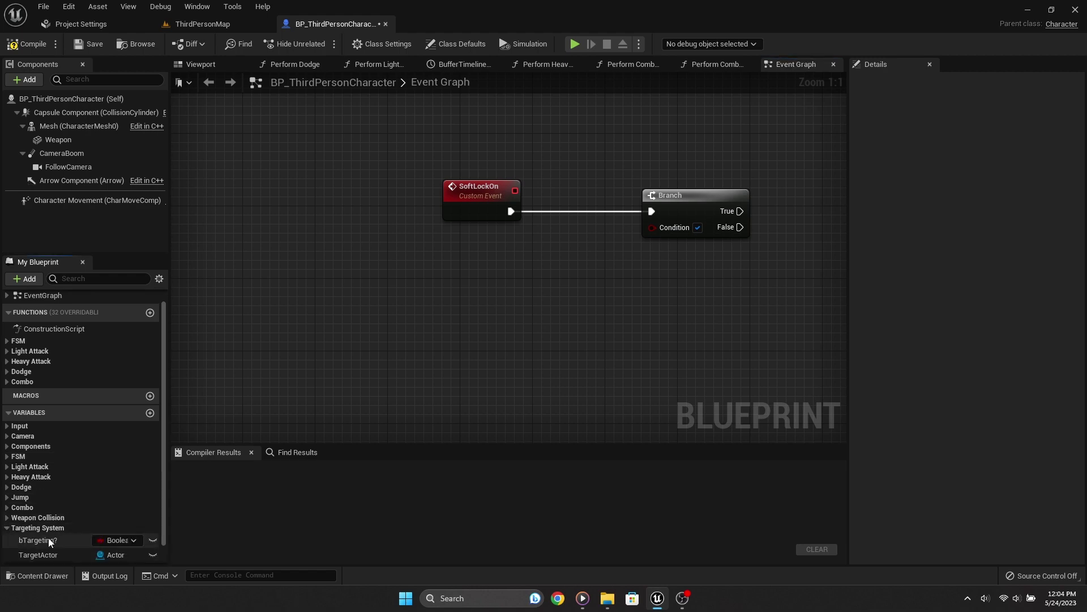
{"action": "left_click_drag", "start_coordinate": [34, 539], "coordinate": [347, 340], "text": "ctrl"}
{"action": "mouse_move", "coordinate": [38, 555]}
{"action": "left_mouse_down"}
{"action": "mouse_move", "coordinate": [357, 433]}
{"action": "mouse_move", "coordinate": [362, 390]}
{"action": "left_mouse_up"}
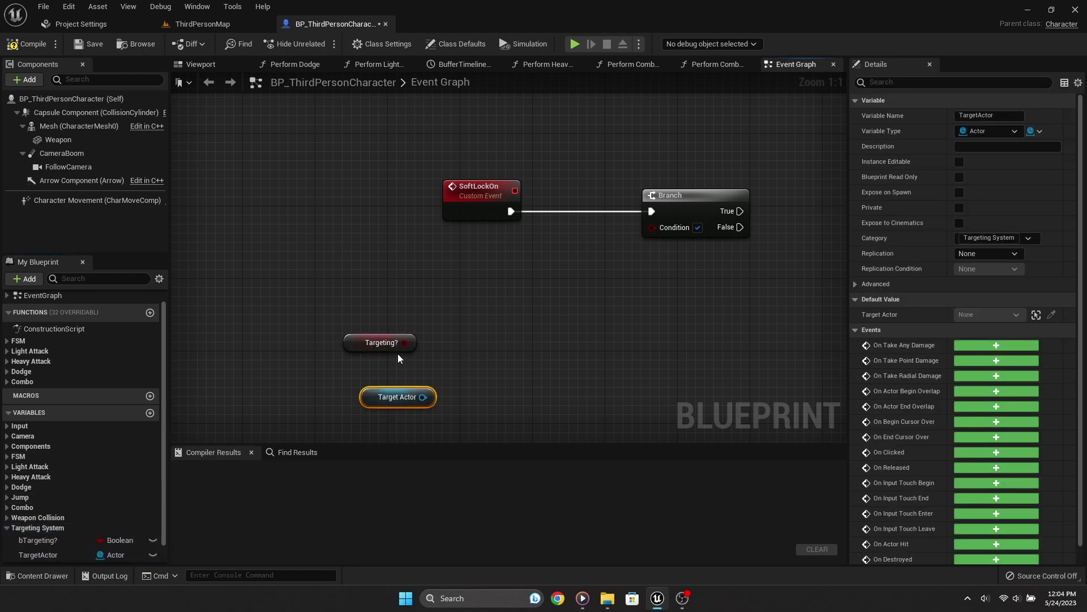
{"action": "left_click_drag", "start_coordinate": [404, 342], "coordinate": [443, 299]}
{"action": "type", "text": "not"}
{"action": "key", "text": "Return"}
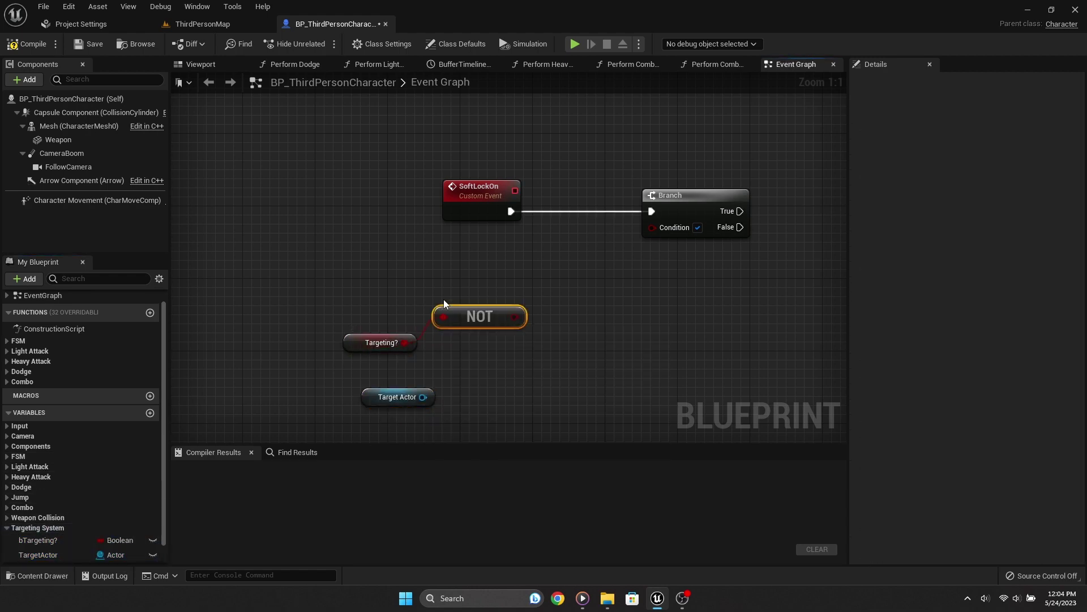
{"action": "left_click_drag", "start_coordinate": [511, 334], "coordinate": [420, 334]}
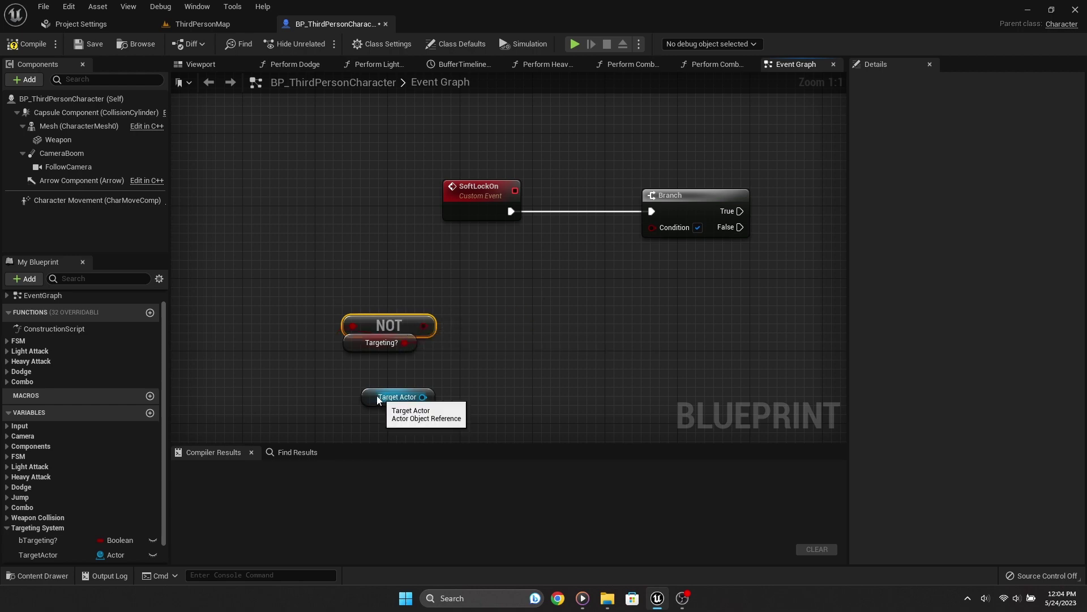
{"action": "mouse_move", "coordinate": [423, 391]}
{"action": "left_mouse_down"}
{"action": "mouse_move", "coordinate": [459, 428]}
{"action": "mouse_move", "coordinate": [491, 359]}
{"action": "left_mouse_up"}
Step: Feed Target Actor into an Is Valid node followed by a second NOT
{"action": "type", "text": "not b"}
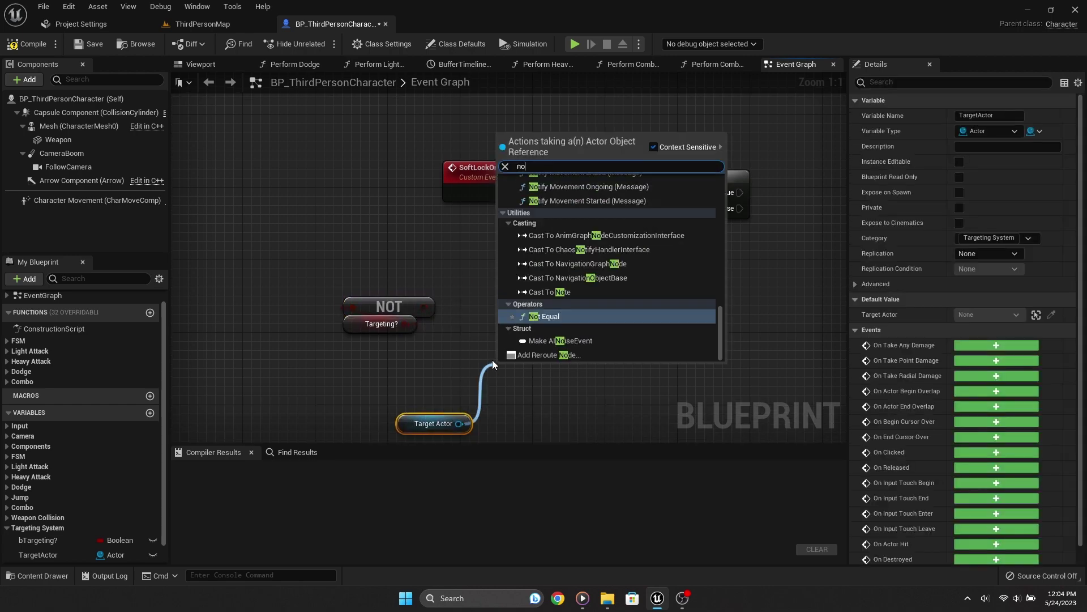
{"action": "key", "text": "BackSpace"}
{"action": "key", "text": "BackSpace"}
{"action": "key", "text": "BackSpace"}
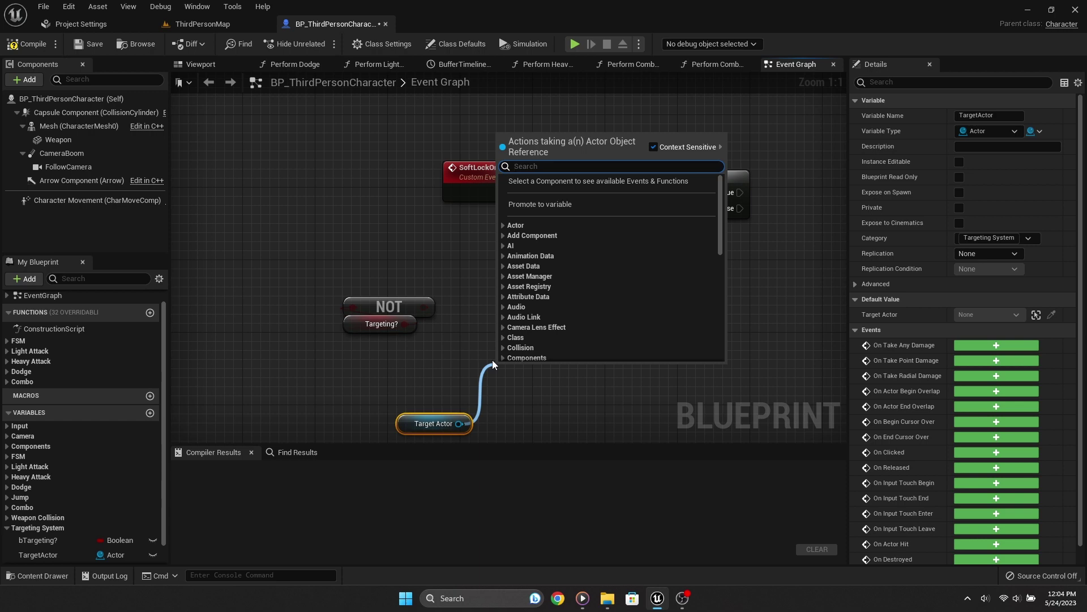
{"action": "type", "text": "is valid"}
{"action": "key", "text": "Return"}
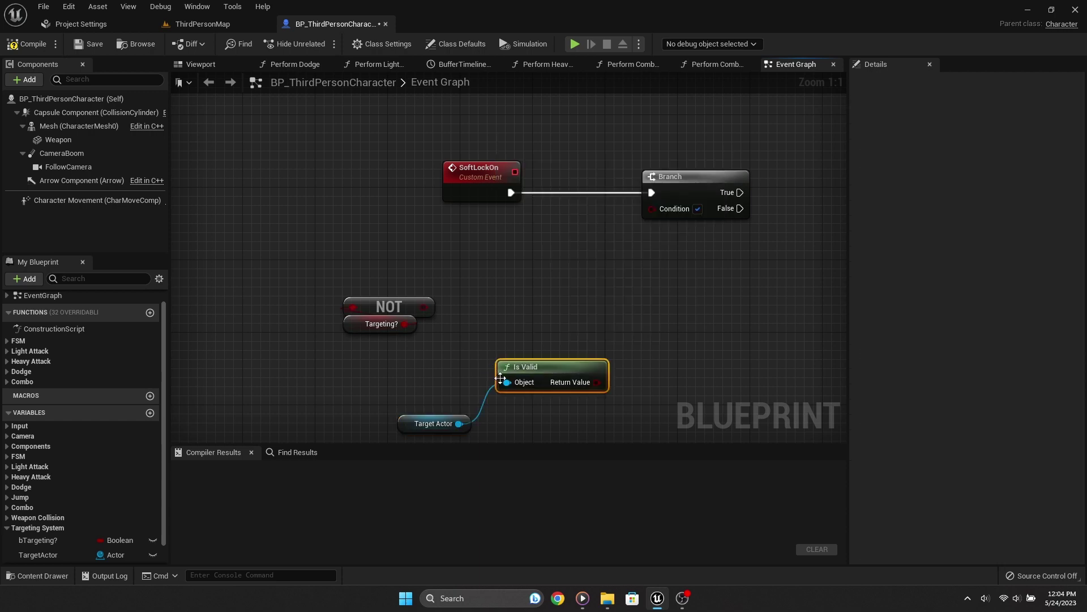
{"action": "left_click_drag", "start_coordinate": [500, 377], "coordinate": [400, 405]}
{"action": "mouse_move", "coordinate": [497, 409]}
{"action": "left_mouse_down"}
{"action": "mouse_move", "coordinate": [536, 360]}
{"action": "mouse_move", "coordinate": [580, 375]}
{"action": "left_mouse_up"}
{"action": "type", "text": "not"}
{"action": "key", "text": "Return"}
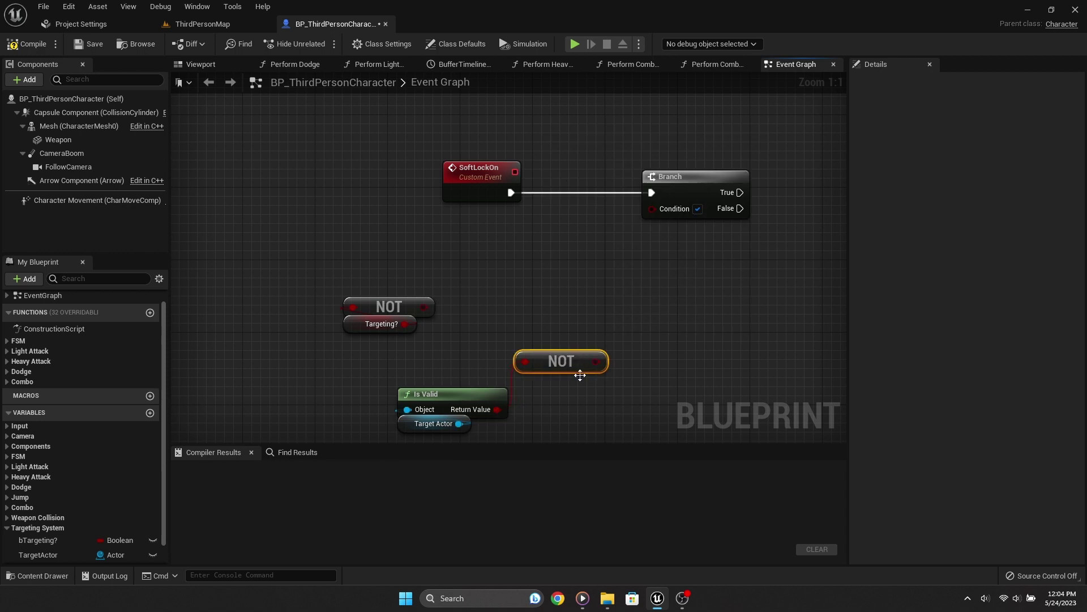
{"action": "right_click_drag", "start_coordinate": [580, 375], "coordinate": [600, 350]}
{"action": "left_click_drag", "start_coordinate": [551, 425], "coordinate": [505, 323]}
Step: Combine both NOT outputs in an AND node wired to the Branch Condition
{"action": "mouse_move", "coordinate": [428, 307]}
{"action": "left_mouse_down"}
{"action": "mouse_move", "coordinate": [402, 269]}
{"action": "mouse_move", "coordinate": [440, 235]}
{"action": "mouse_move", "coordinate": [621, 242]}
{"action": "left_mouse_up"}
{"action": "type", "text": "and"}
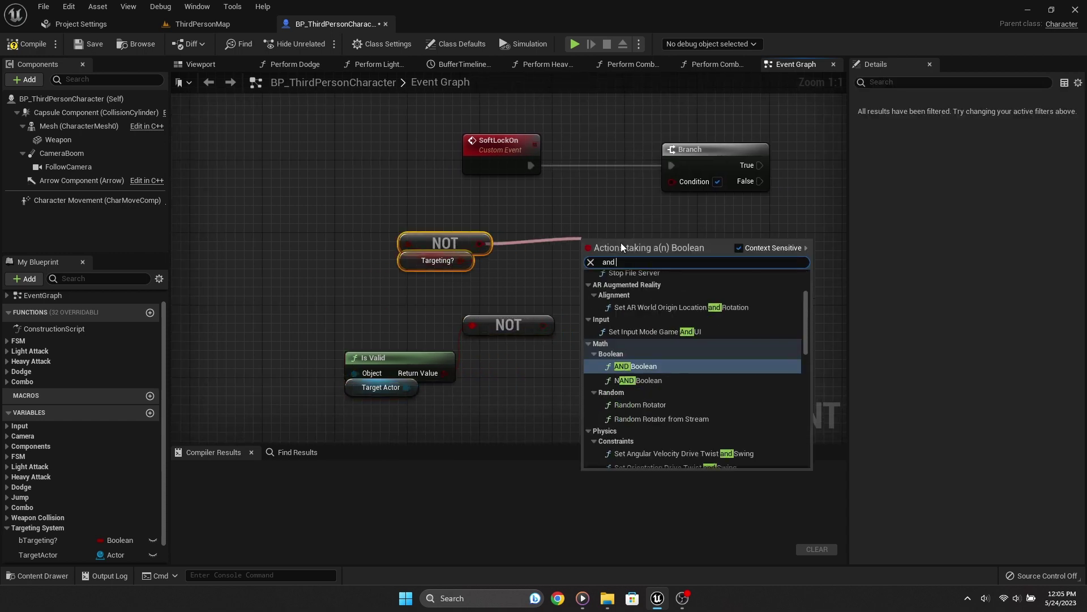
{"action": "key", "text": "Return"}
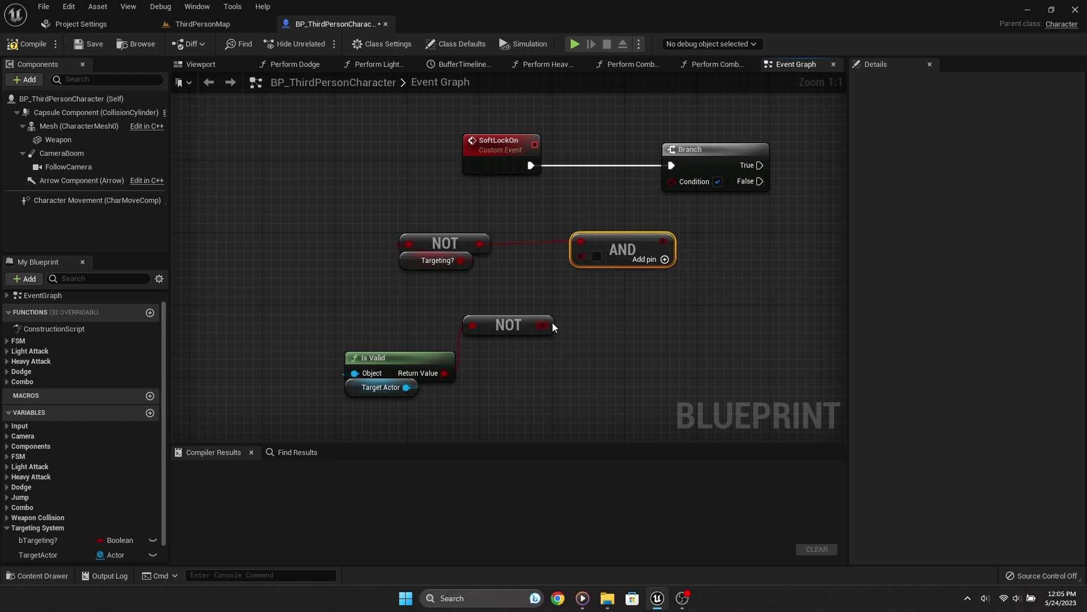
{"action": "left_click_drag", "start_coordinate": [538, 333], "coordinate": [543, 325]}
{"action": "left_click_drag", "start_coordinate": [619, 405], "coordinate": [323, 187]}
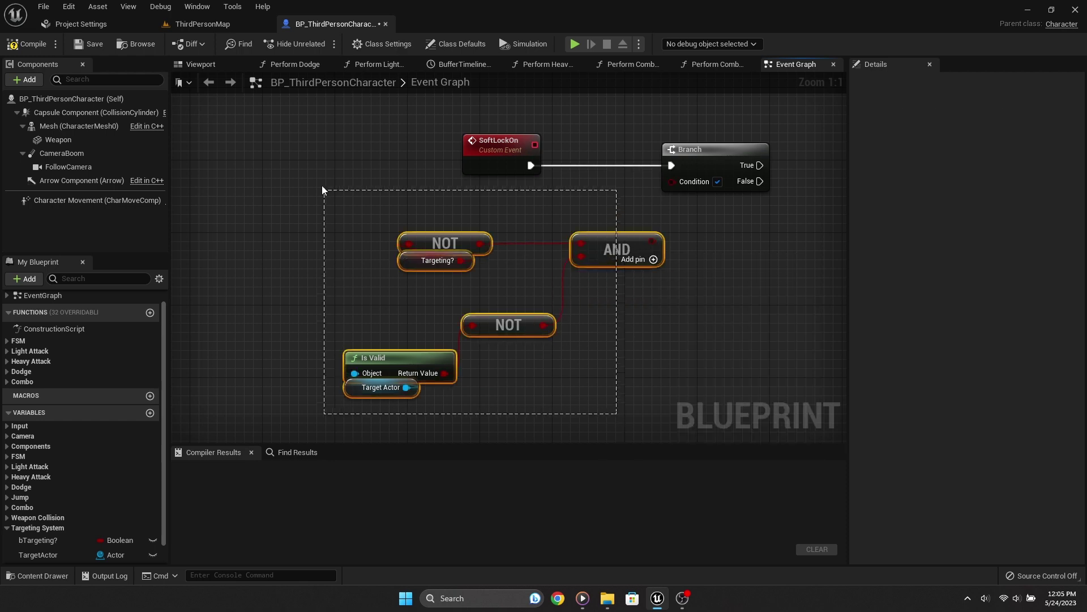
{"action": "mouse_move", "coordinate": [659, 245]}
{"action": "left_mouse_down"}
{"action": "mouse_move", "coordinate": [615, 218]}
{"action": "mouse_move", "coordinate": [685, 180]}
{"action": "left_mouse_up"}
{"action": "left_click", "coordinate": [697, 163]}
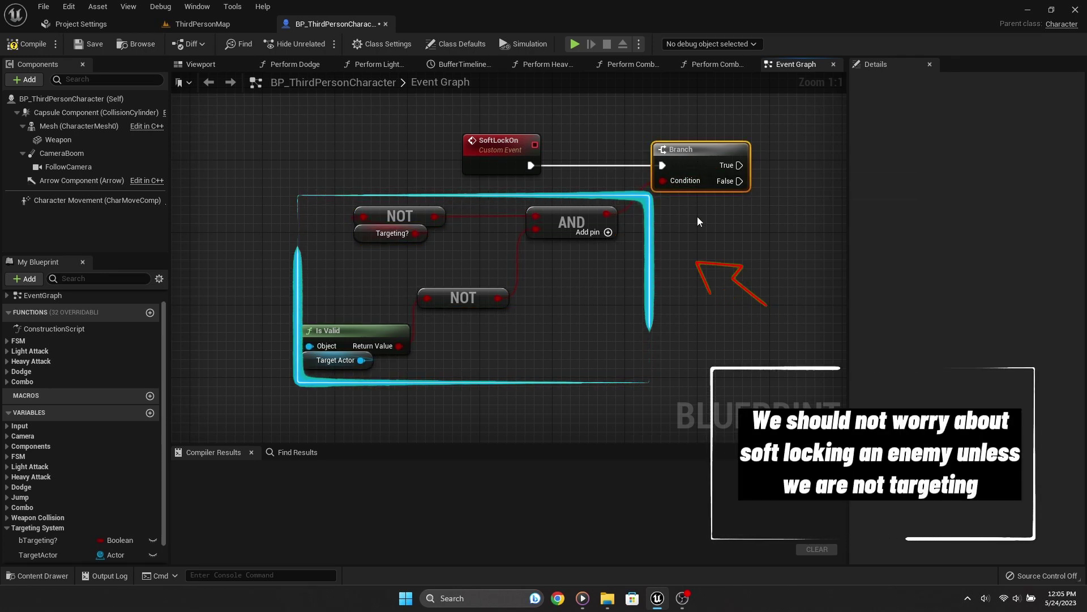
Step: Wrap the condition nodes in a comment titled 'Makes sure we are not targeting'
{"action": "right_click_drag", "start_coordinate": [698, 220], "coordinate": [615, 252]}
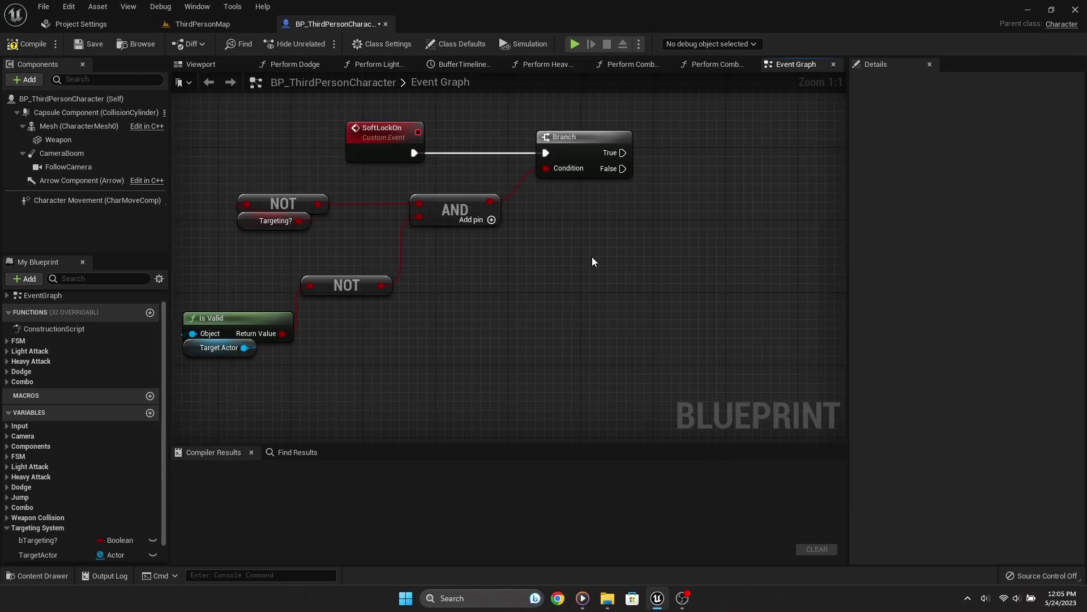
{"action": "scroll", "coordinate": [504, 227], "scroll_direction": "down", "scroll_amount": 3}
{"action": "left_click_drag", "start_coordinate": [512, 228], "coordinate": [348, 367]}
{"action": "key", "text": "c"}
{"action": "type", "text": "Makes sure we are not targeti"}
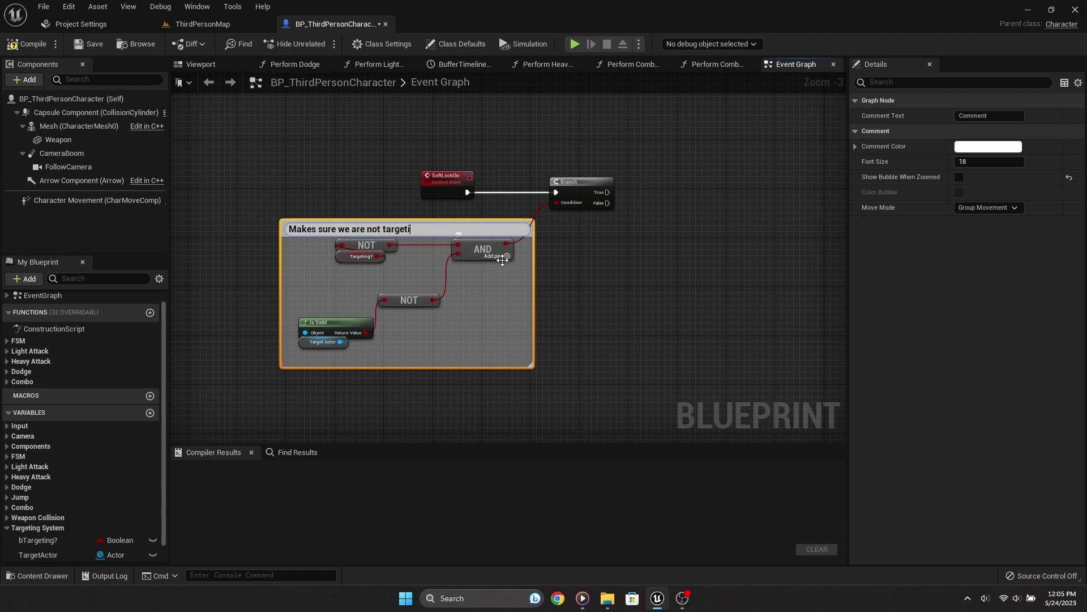
{"action": "type", "text": "ng"}
{"action": "key", "text": "Return"}
{"action": "left_click", "coordinate": [639, 267]}
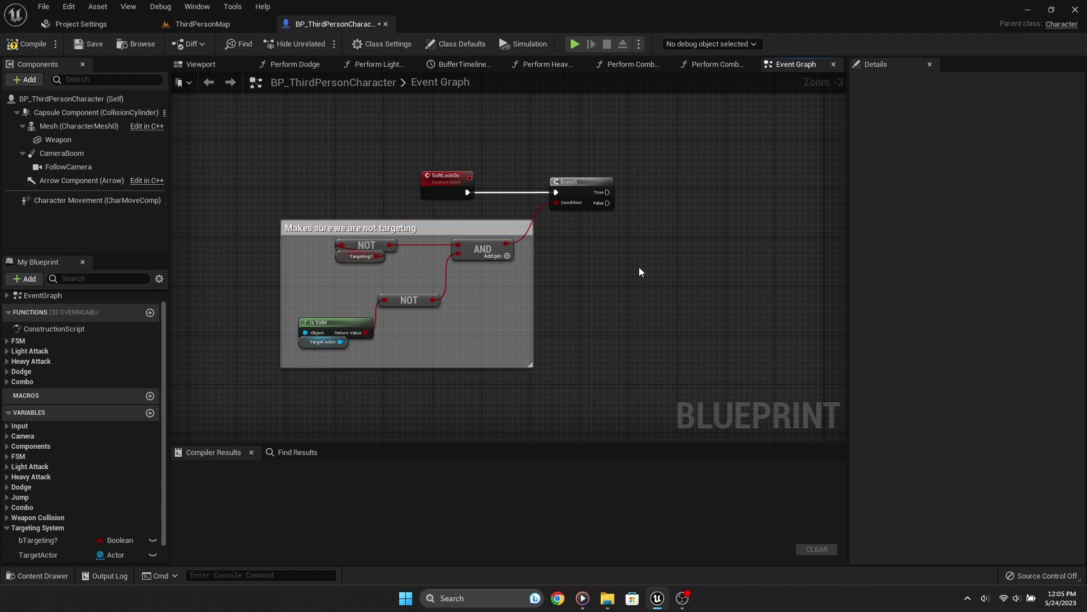
{"action": "scroll", "coordinate": [639, 267], "scroll_direction": "up", "scroll_amount": 3}
Step: Add a Sphere Trace For Objects after Branch True, with Get Actor Location feeding Start
{"action": "right_click_drag", "start_coordinate": [603, 274], "coordinate": [405, 187]}
{"action": "left_click_drag", "start_coordinate": [525, 169], "coordinate": [573, 161]}
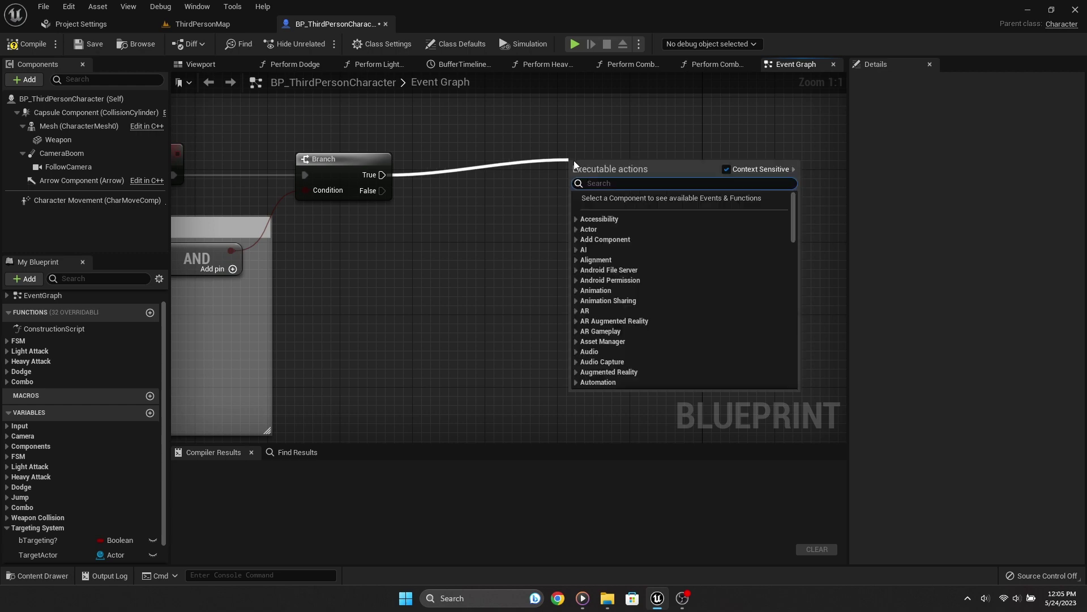
{"action": "type", "text": "sphere trace for"}
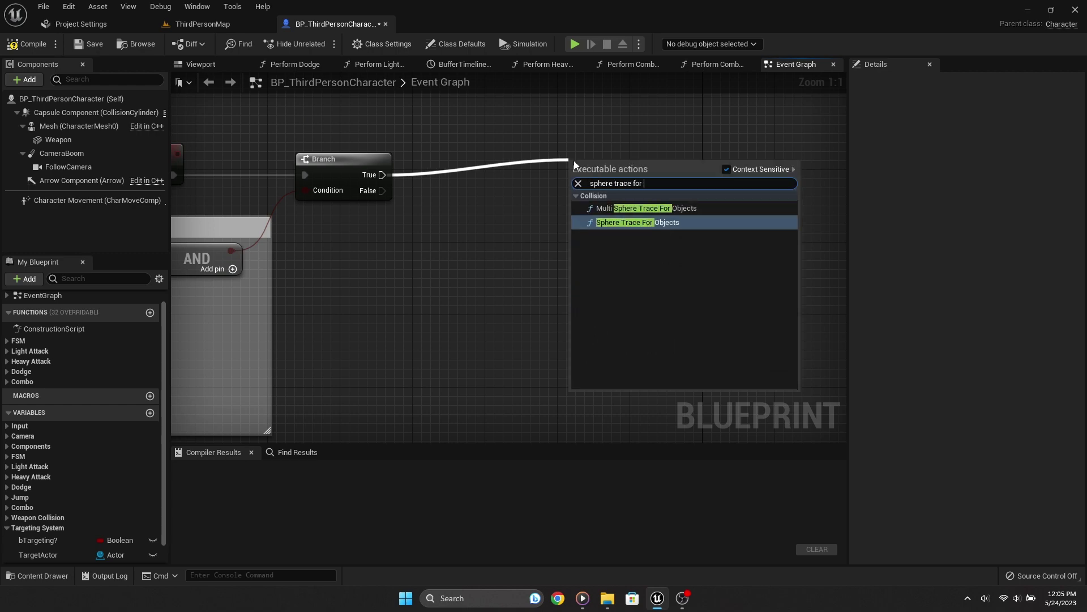
{"action": "key", "text": "Return"}
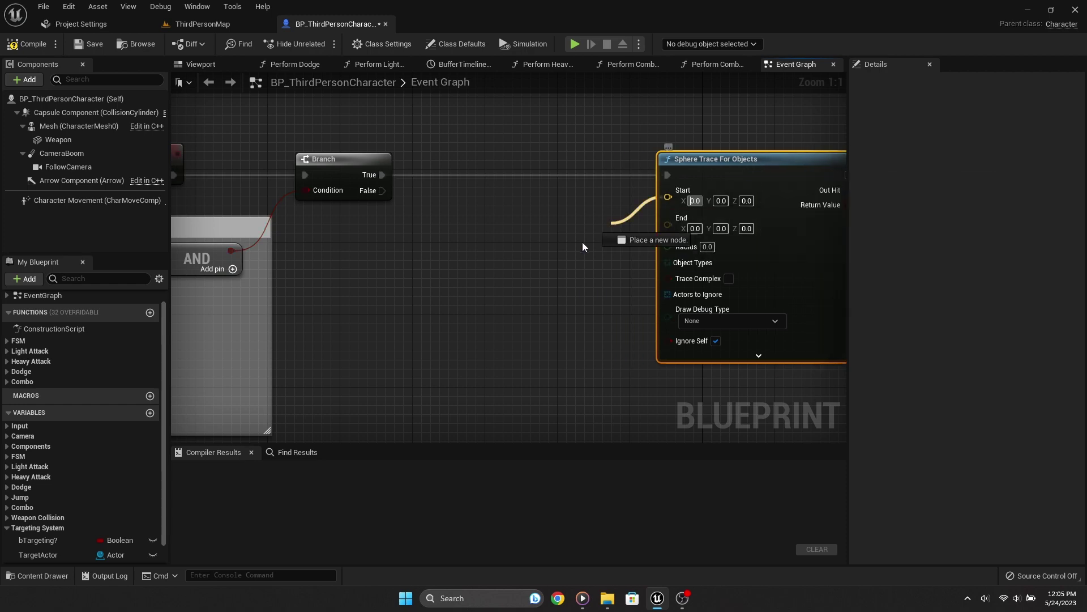
{"action": "left_click_drag", "start_coordinate": [582, 242], "coordinate": [519, 275]}
{"action": "type", "text": "get actor loca"}
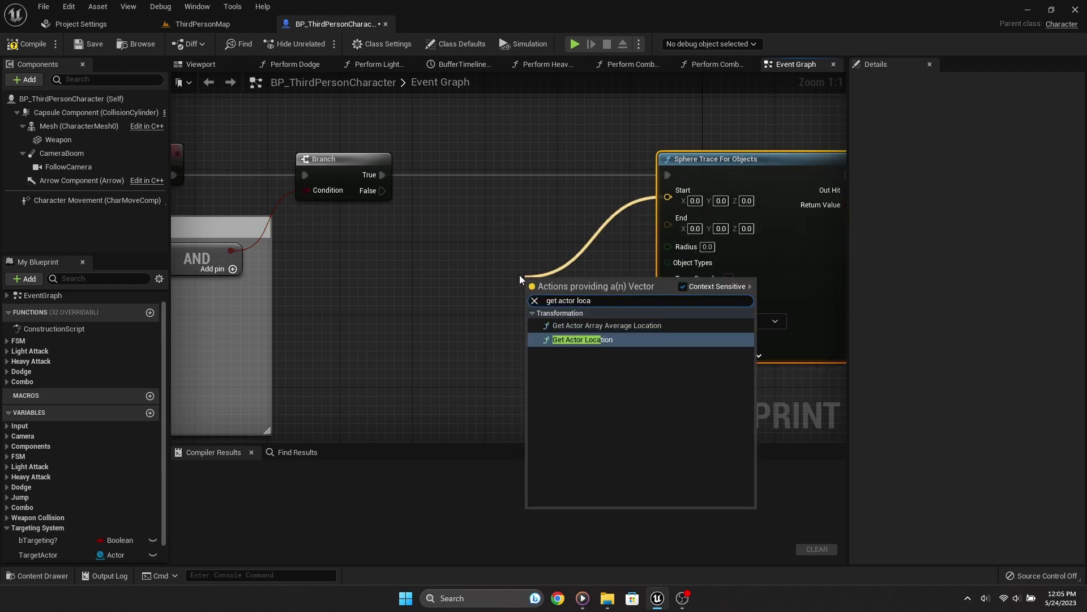
{"action": "key", "text": "Return"}
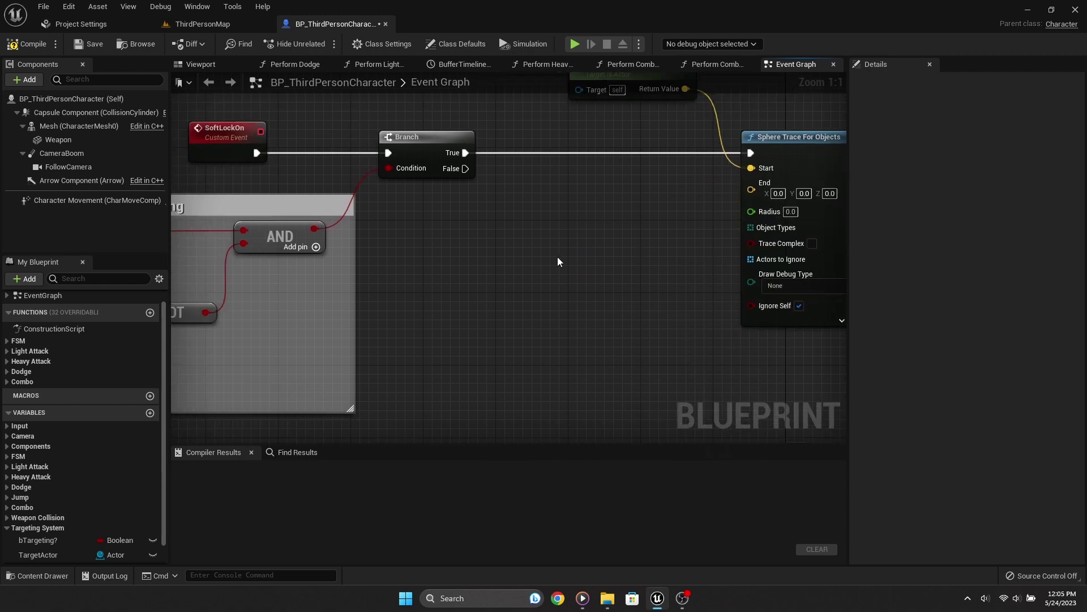
Step: Add a Get Last Input Vector node on Character Movement and position it
{"action": "right_click", "coordinate": [464, 278]}
{"action": "type", "text": "get las ti"}
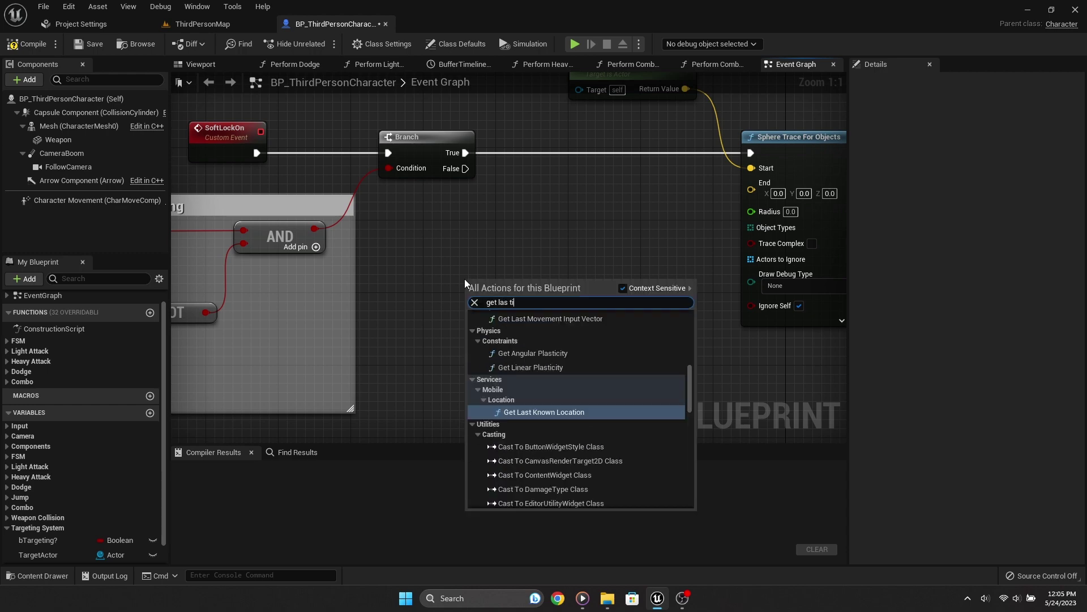
{"action": "key", "text": "BackSpace"}
{"action": "key", "text": "BackSpace"}
{"action": "type", "text": "t input"}
{"action": "key", "text": "Return"}
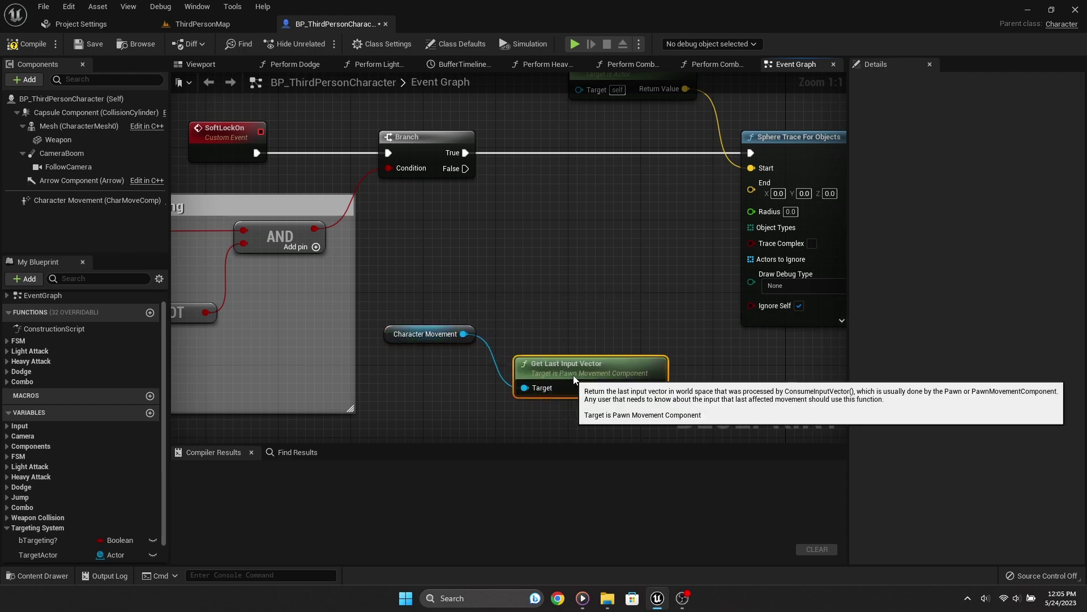
{"action": "mouse_move", "coordinate": [573, 375]}
{"action": "left_mouse_down"}
{"action": "mouse_move", "coordinate": [449, 307]}
{"action": "mouse_move", "coordinate": [436, 331]}
{"action": "mouse_move", "coordinate": [427, 321]}
{"action": "left_mouse_up"}
{"action": "left_click", "coordinate": [430, 333], "text": "ctrl"}
{"action": "right_click_drag", "start_coordinate": [427, 321], "coordinate": [384, 298]}
Step: Create a Multiply node from the input vector's Return Value
{"action": "left_click_drag", "start_coordinate": [486, 310], "coordinate": [535, 246]}
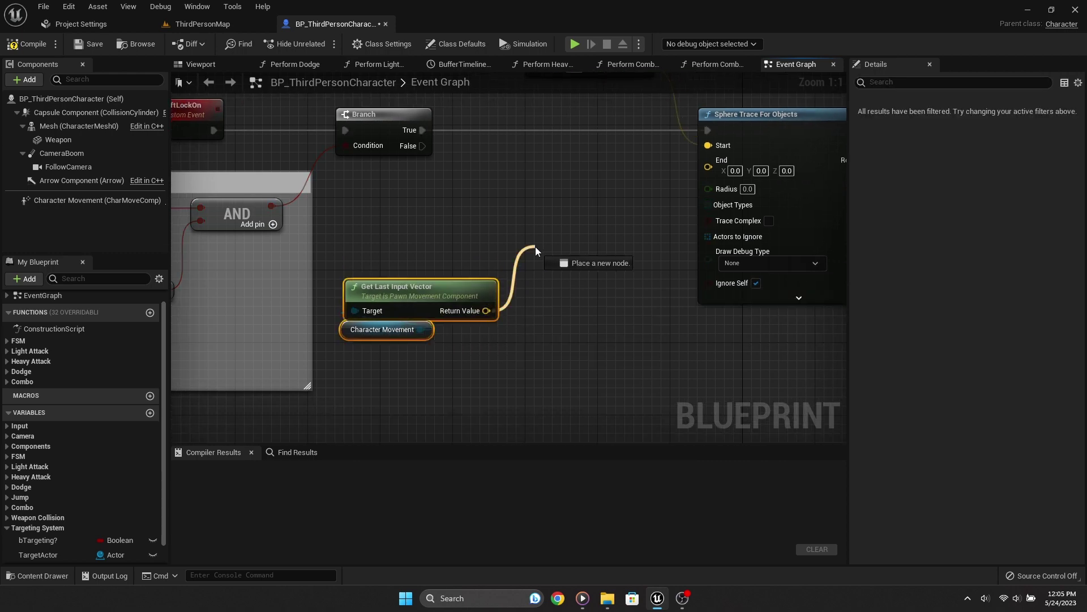
{"action": "type", "text": "8"}
{"action": "key", "text": "BackSpace"}
{"action": "type", "text": "*"}
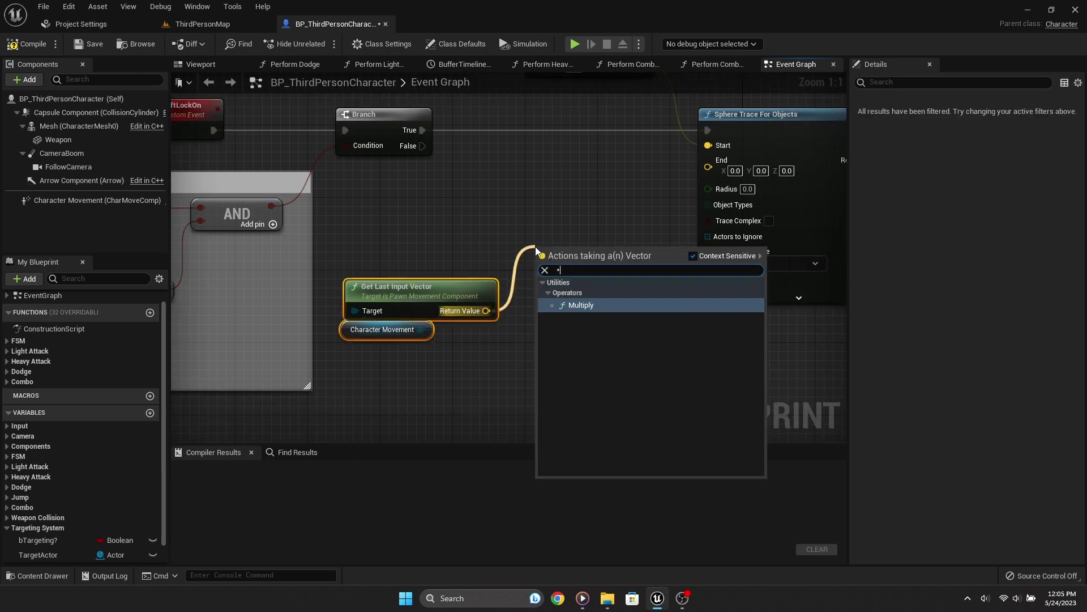
{"action": "key", "text": "Return"}
Step: Convert the Multiply's second pin to float and wrap it in a soft-lock distance comment
{"action": "right_click", "coordinate": [549, 253]}
{"action": "mouse_move", "coordinate": [591, 417]}
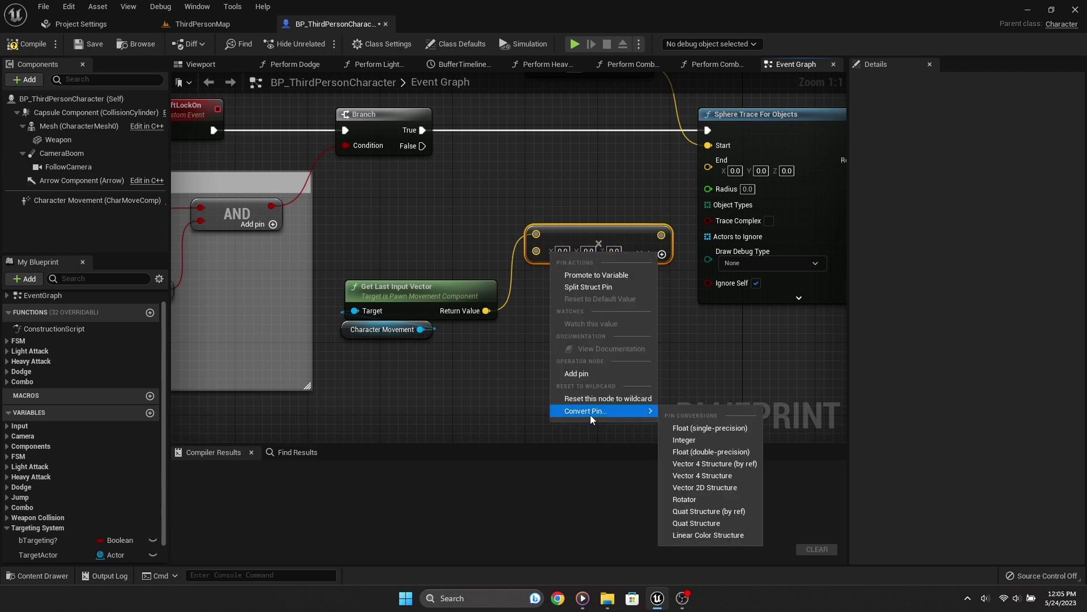
{"action": "left_click", "coordinate": [708, 428]}
{"action": "type", "text": "cCha"}
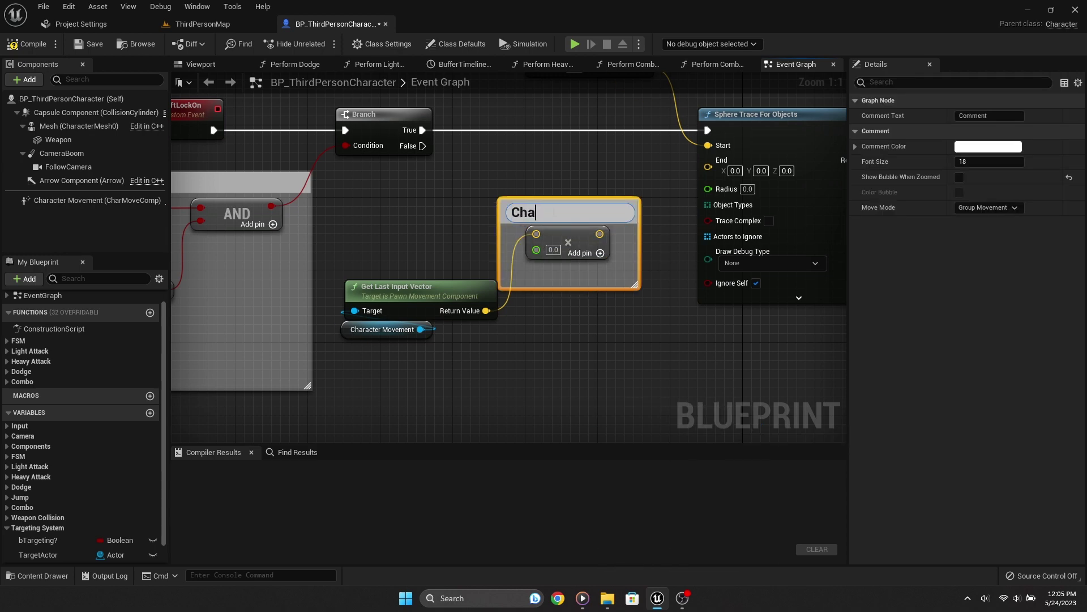
{"action": "type", "text": "change soft"}
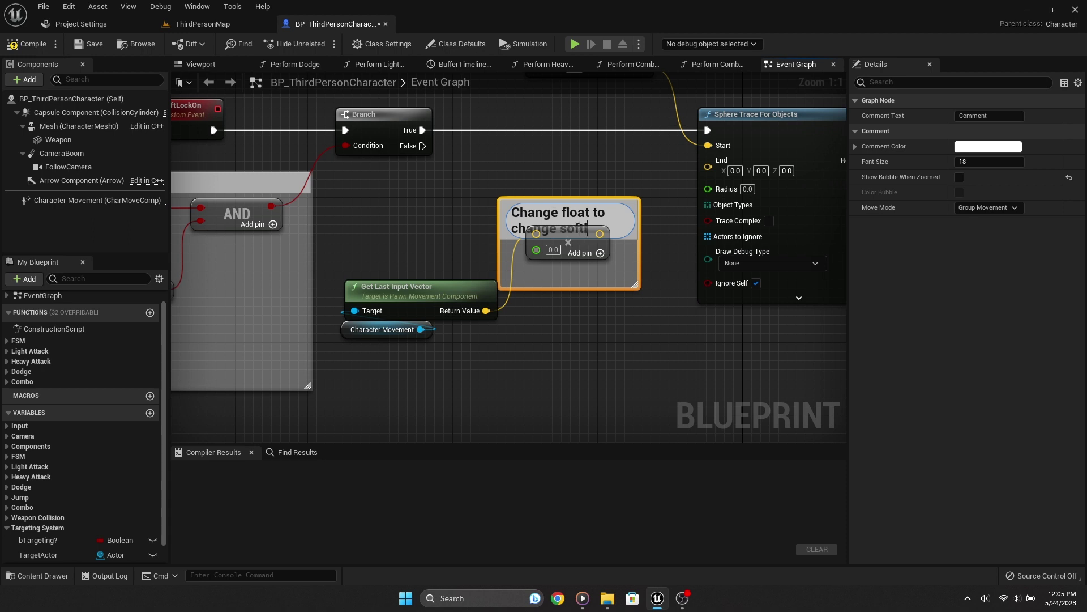
{"action": "type", "text": " lock distance"}
{"action": "key", "text": "Return"}
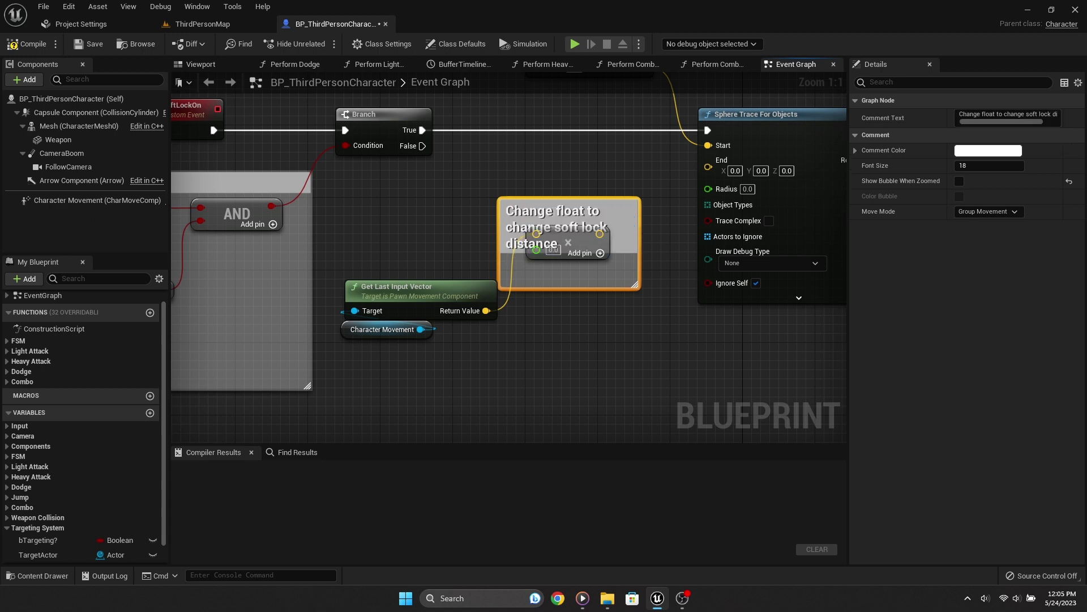
{"action": "left_click_drag", "start_coordinate": [572, 199], "coordinate": [572, 137]}
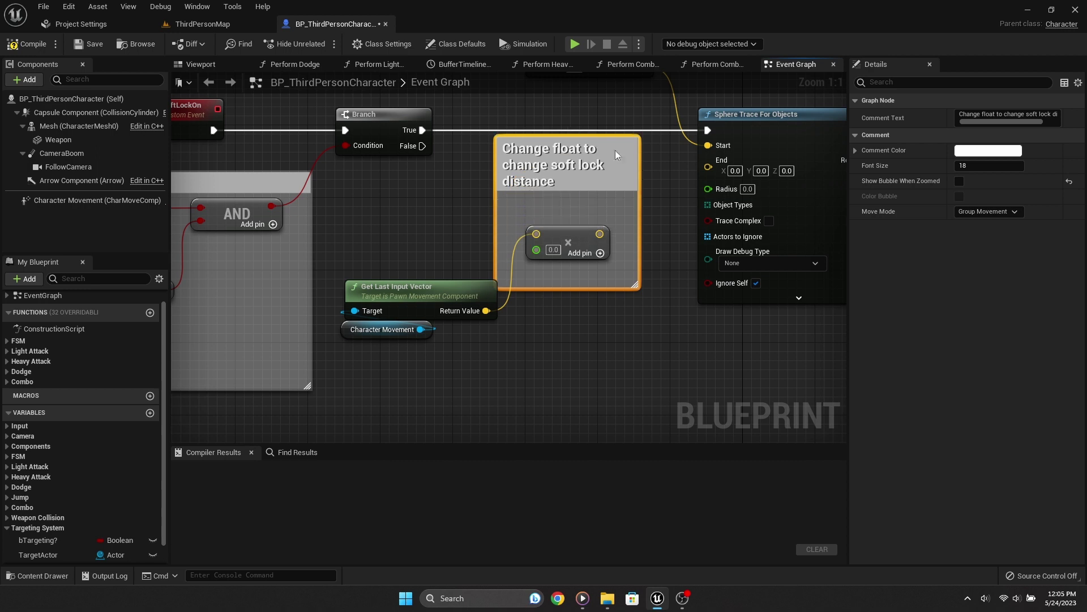
Step: Wire the Multiply into the trace's End, with multiplier 500.0 and Radius 100.0
{"action": "right_click_drag", "start_coordinate": [729, 177], "coordinate": [683, 208]}
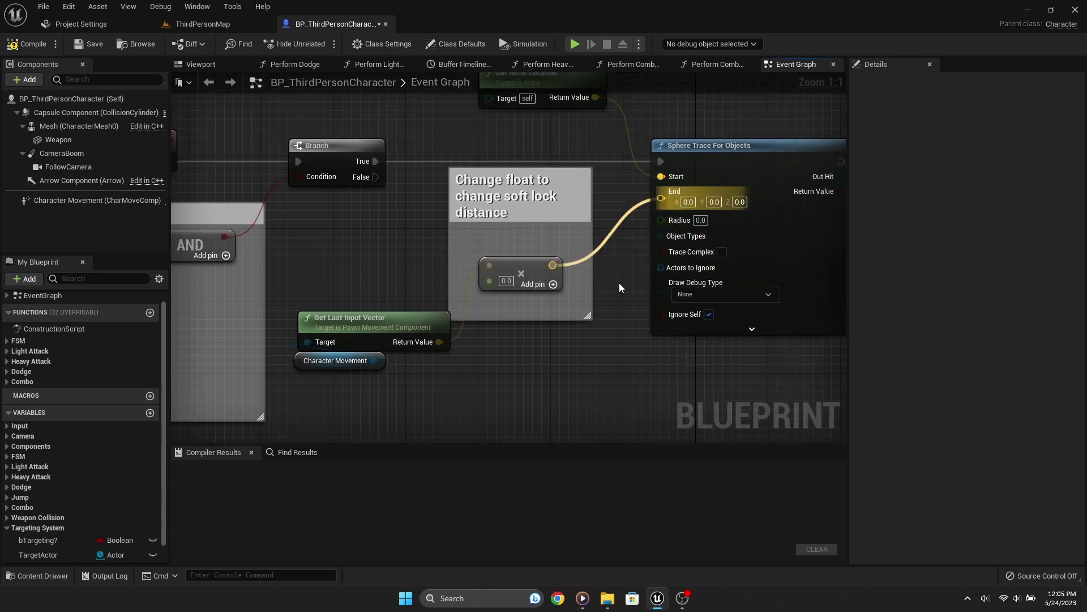
{"action": "left_click_drag", "start_coordinate": [682, 209], "coordinate": [683, 208]}
{"action": "left_click", "coordinate": [547, 289]}
{"action": "right_click", "coordinate": [461, 291]}
{"action": "mouse_move", "coordinate": [510, 454]}
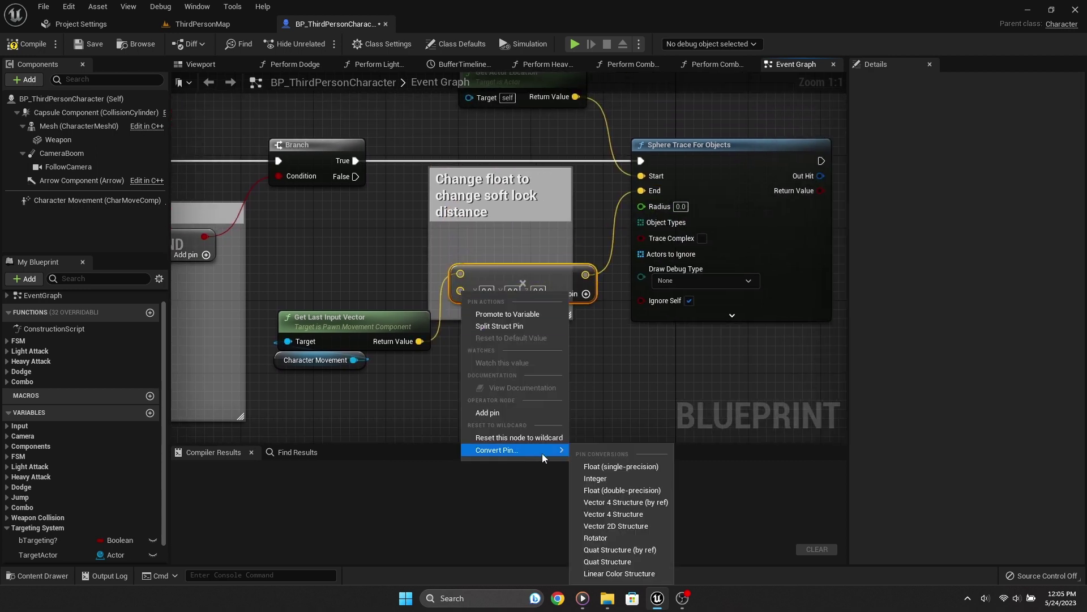
{"action": "left_click", "coordinate": [601, 467]}
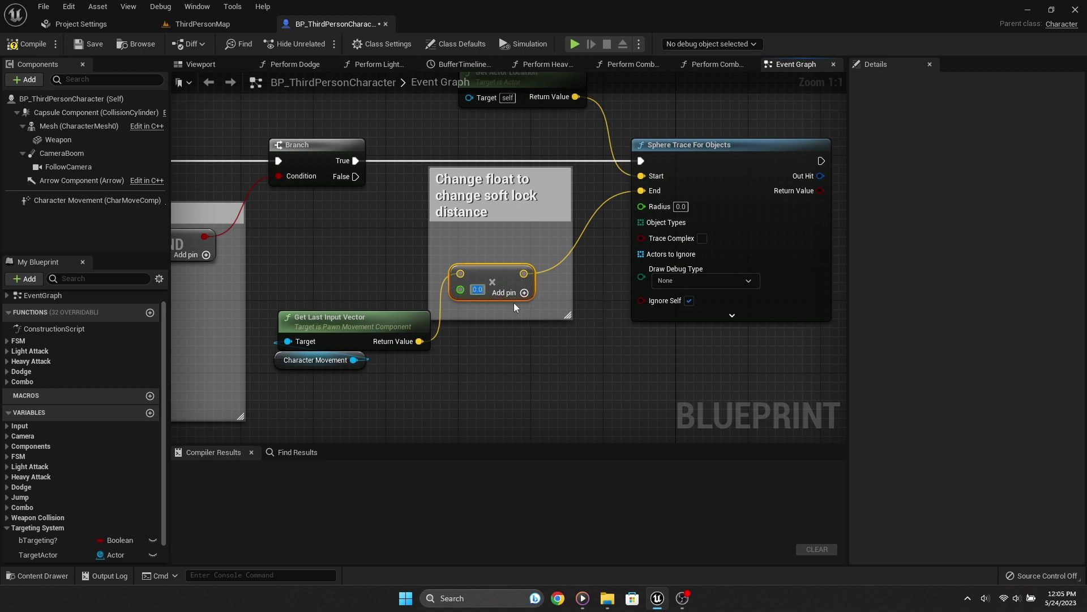
{"action": "type", "text": "500.0"}
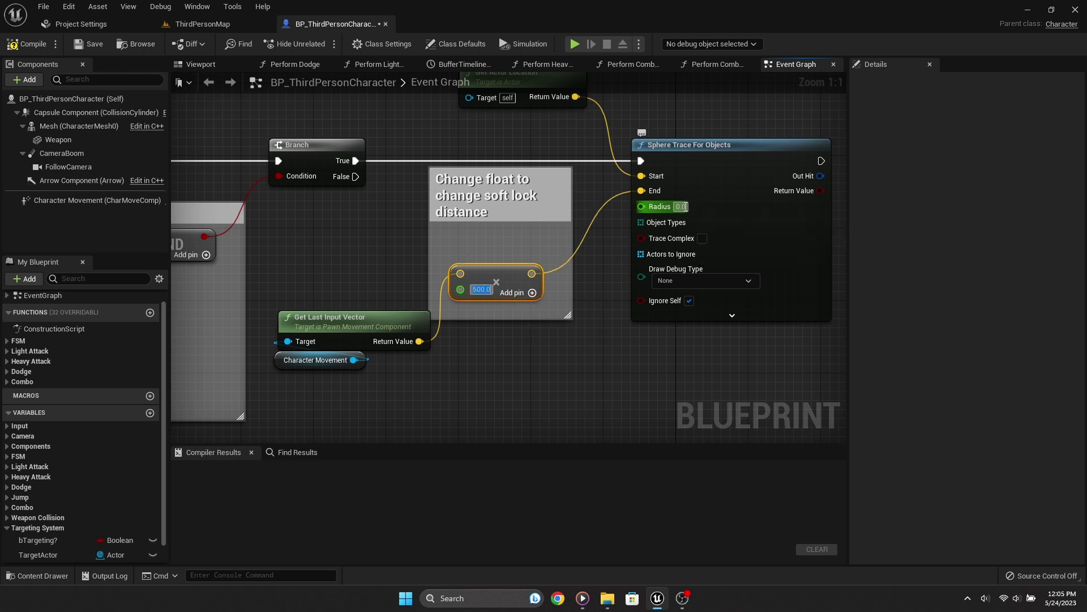
{"action": "left_click", "coordinate": [681, 207]}
{"action": "type", "text": "100"}
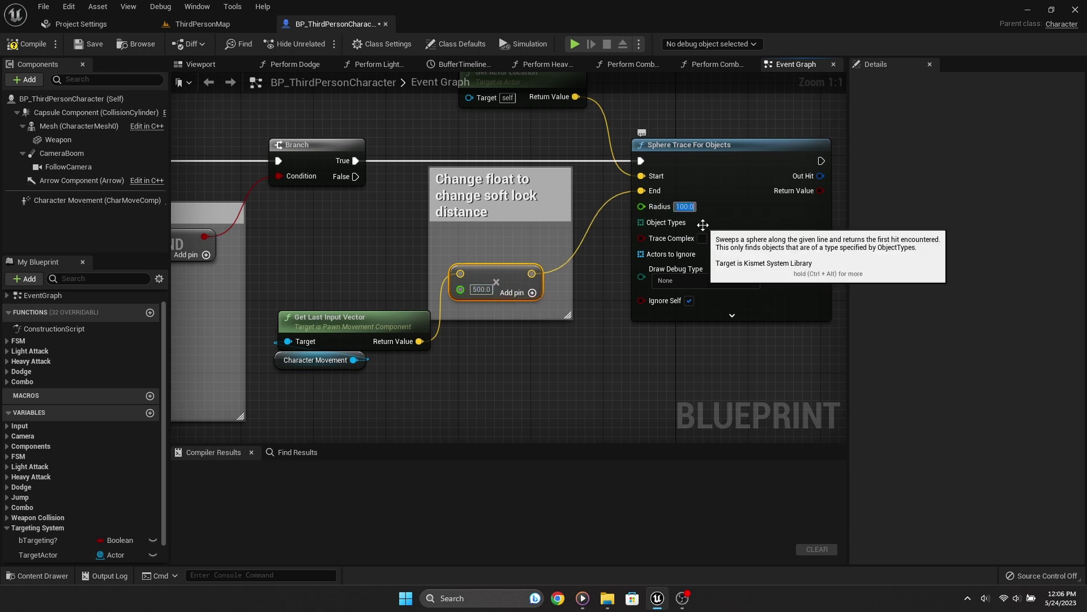
{"action": "left_click", "coordinate": [714, 346]}
{"action": "right_click_drag", "start_coordinate": [715, 346], "coordinate": [620, 335]}
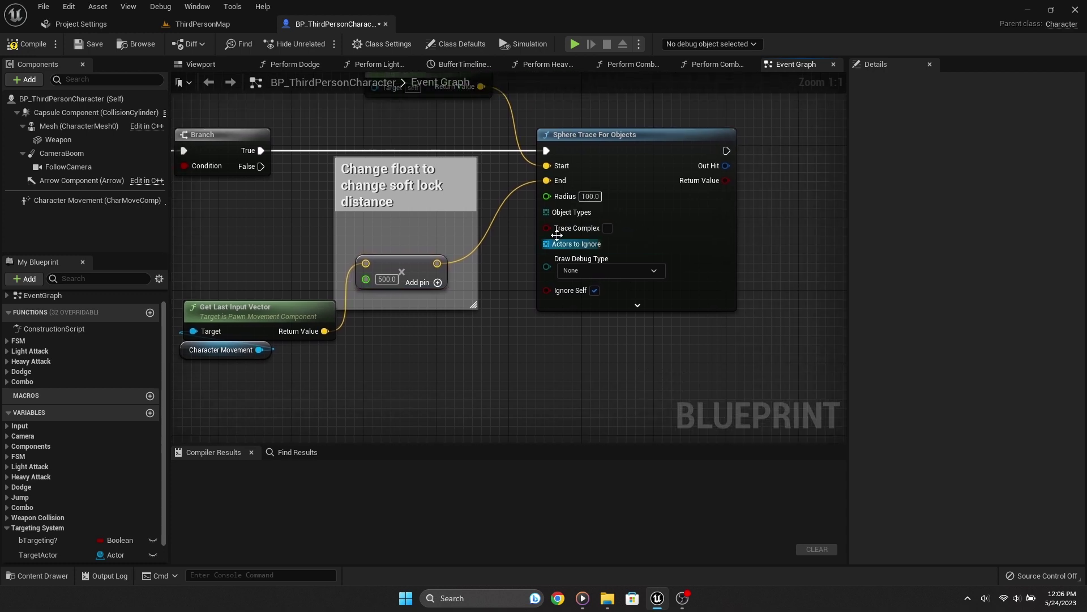
Step: Feed a Make Array set to Pawn into the trace's Object Types
{"action": "mouse_move", "coordinate": [546, 212]}
{"action": "left_mouse_down"}
{"action": "mouse_move", "coordinate": [470, 352]}
{"action": "mouse_move", "coordinate": [282, 361]}
{"action": "left_mouse_up"}
{"action": "type", "text": "make a"}
{"action": "key", "text": "Return"}
{"action": "left_click", "coordinate": [351, 388]}
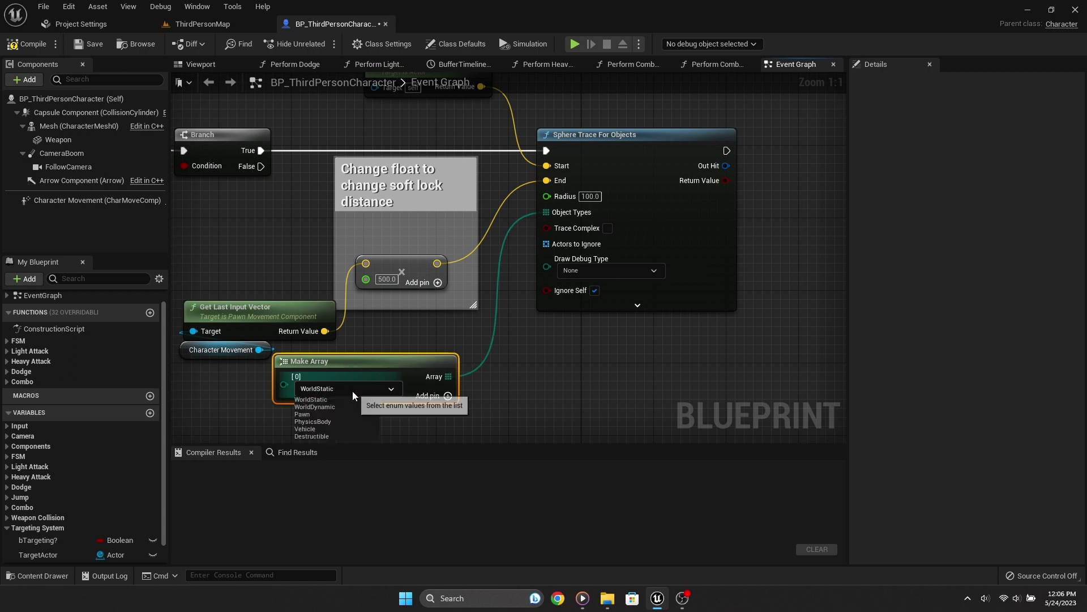
{"action": "left_click", "coordinate": [302, 414]}
{"action": "right_click_drag", "start_coordinate": [305, 416], "coordinate": [346, 382]}
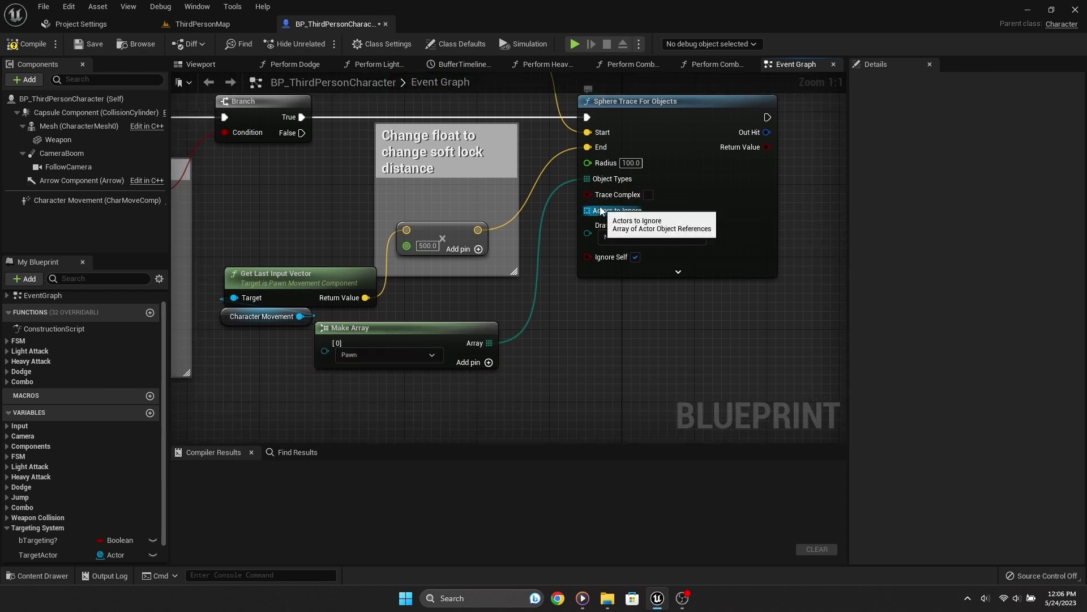
Step: Feed a Make Array containing Self into Actors to Ignore
{"action": "mouse_move", "coordinate": [602, 211]}
{"action": "left_mouse_down"}
{"action": "mouse_move", "coordinate": [600, 321]}
{"action": "mouse_move", "coordinate": [486, 377]}
{"action": "left_mouse_up"}
{"action": "type", "text": "make a"}
{"action": "key", "text": "Return"}
{"action": "left_click_drag", "start_coordinate": [415, 387], "coordinate": [313, 387]}
{"action": "type", "text": "s"}
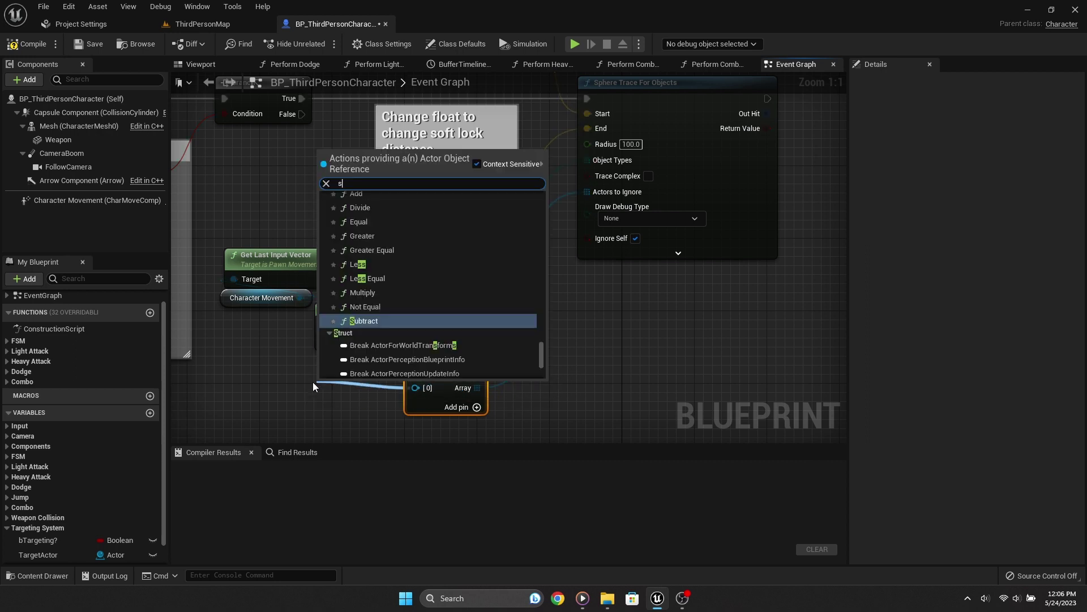
{"action": "type", "text": "elf"}
{"action": "key", "text": "Return"}
Step: Set Draw Debug Type to For Duration and add a Branch on the trace's Return Value
{"action": "right_click_drag", "start_coordinate": [593, 212], "coordinate": [516, 262]}
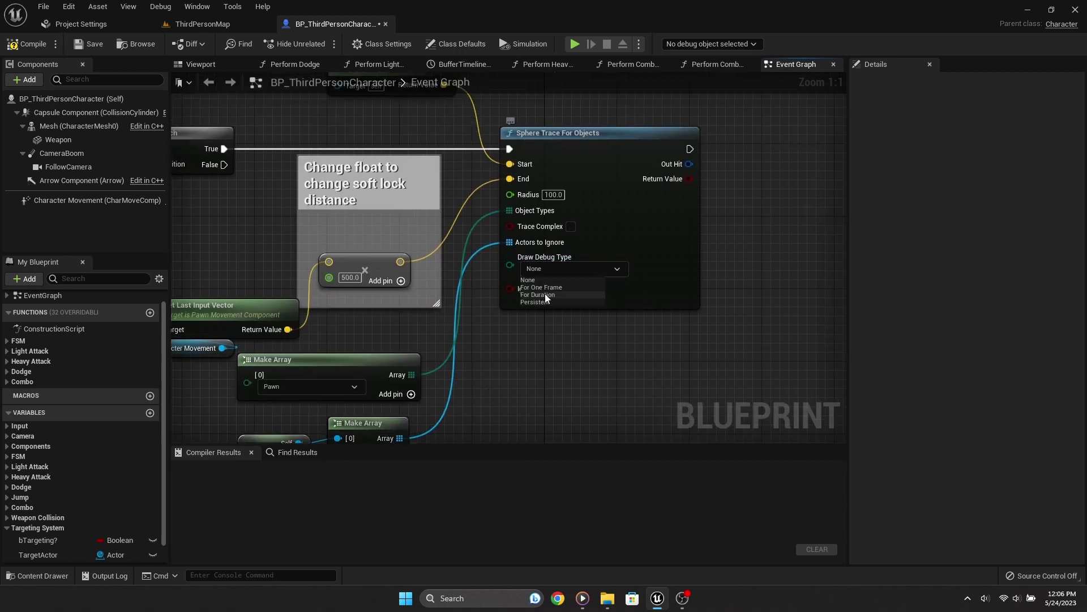
{"action": "left_click", "coordinate": [545, 294]}
{"action": "right_click_drag", "start_coordinate": [681, 182], "coordinate": [505, 236]}
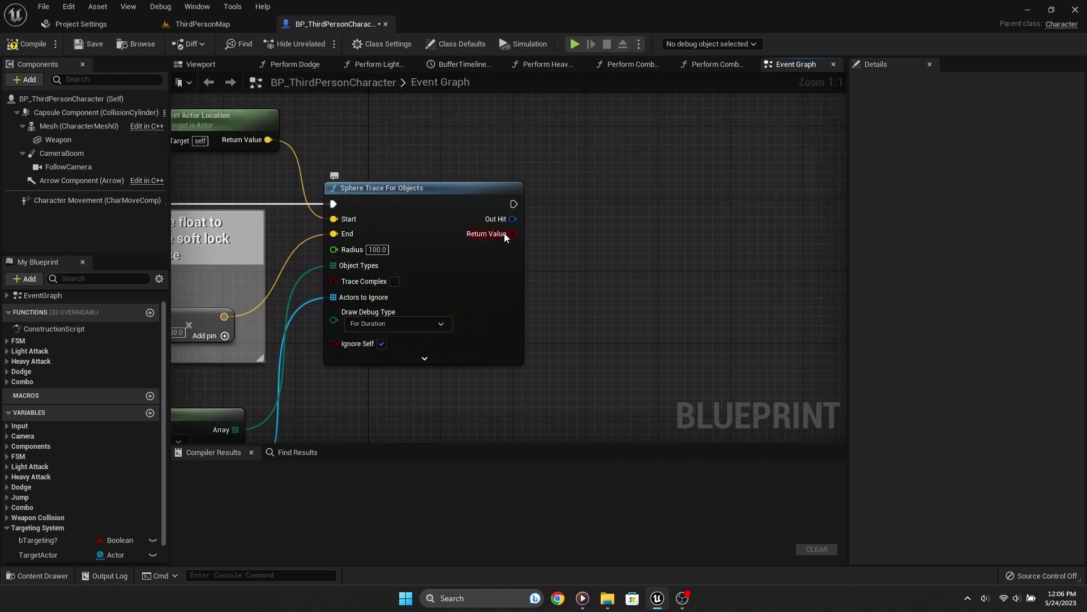
{"action": "left_click_drag", "start_coordinate": [506, 237], "coordinate": [589, 184]}
{"action": "type", "text": "branch"}
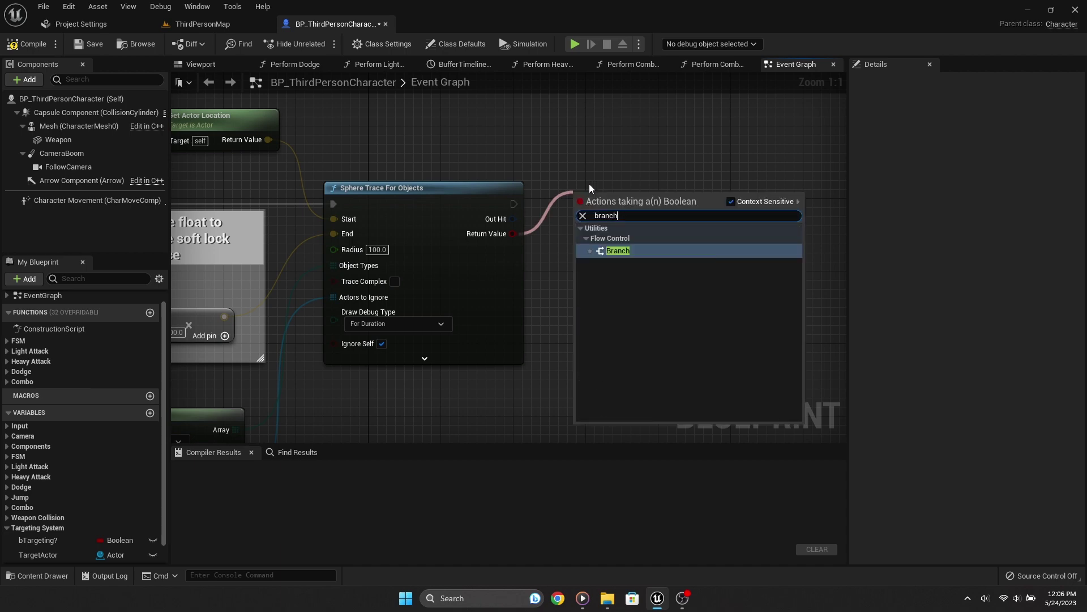
{"action": "key", "text": "Return"}
Step: Comment the Branch as 'Only continue if we hit anything'
{"action": "left_click", "coordinate": [611, 196]}
{"action": "type", "text": "c"}
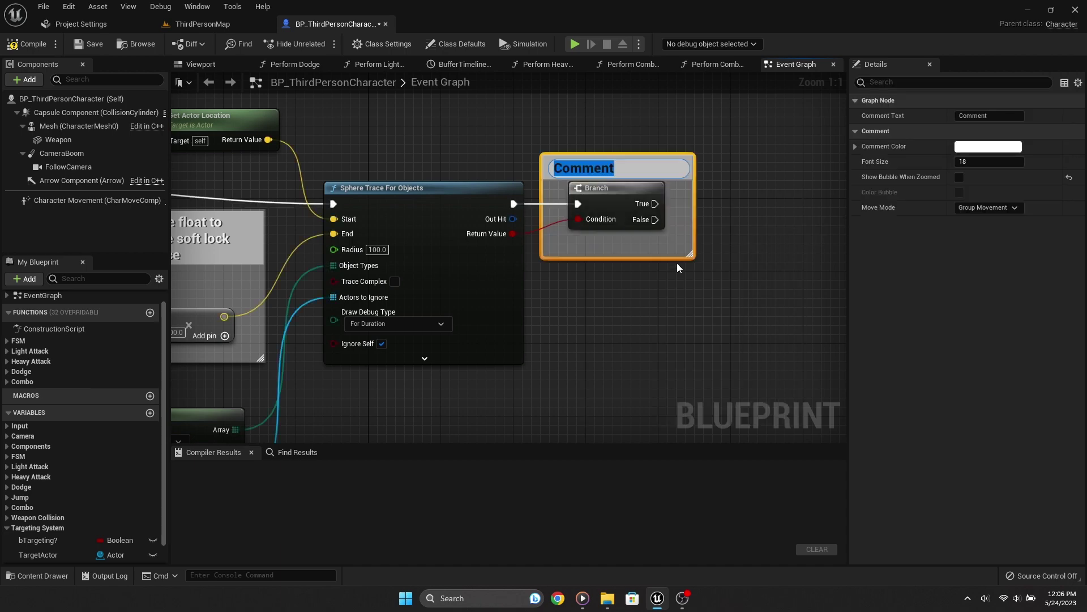
{"action": "type", "text": "only"}
{"action": "key", "text": "BackSpace"}
{"action": "key", "text": "BackSpace"}
{"action": "key", "text": "BackSpace"}
{"action": "type", "text": "Only contin"}
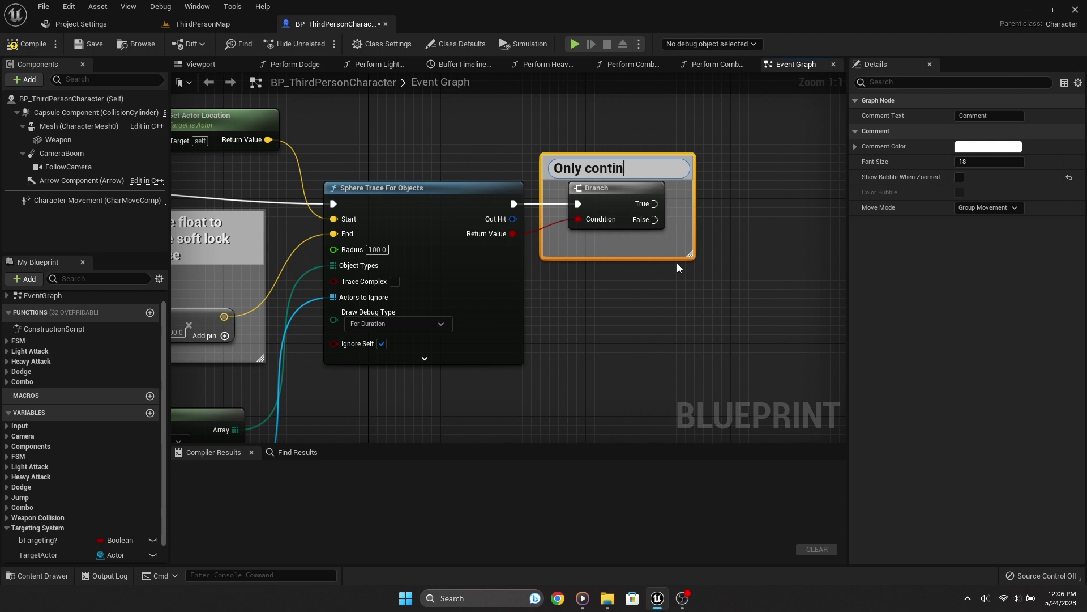
{"action": "type", "text": "ue if we hit anyth"}
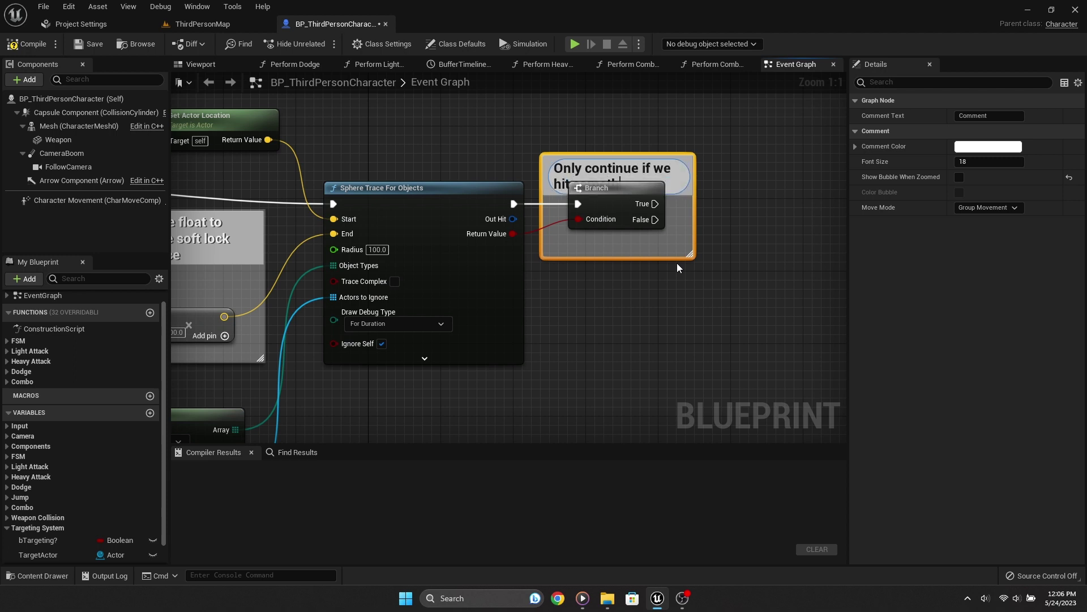
{"action": "type", "text": "ing"}
{"action": "key", "text": "Return"}
{"action": "left_click", "coordinate": [668, 152]}
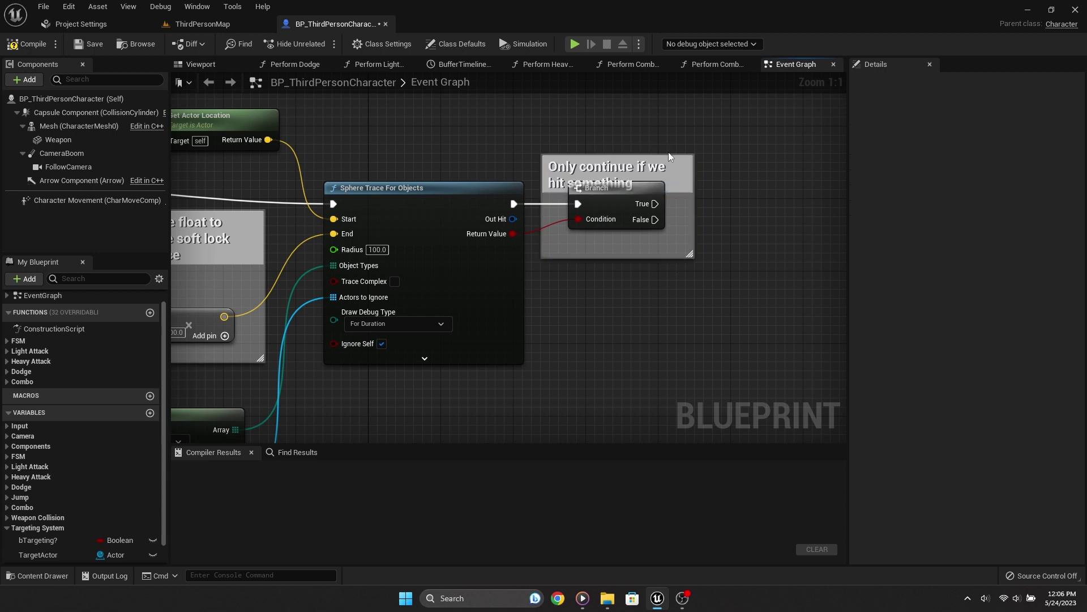
Step: Break the trace's Out Hit and run an Is Valid check on Hit Actor after the Branch's True output
{"action": "right_click_drag", "start_coordinate": [668, 152], "coordinate": [634, 154]}
{"action": "left_click_drag", "start_coordinate": [477, 221], "coordinate": [533, 320]}
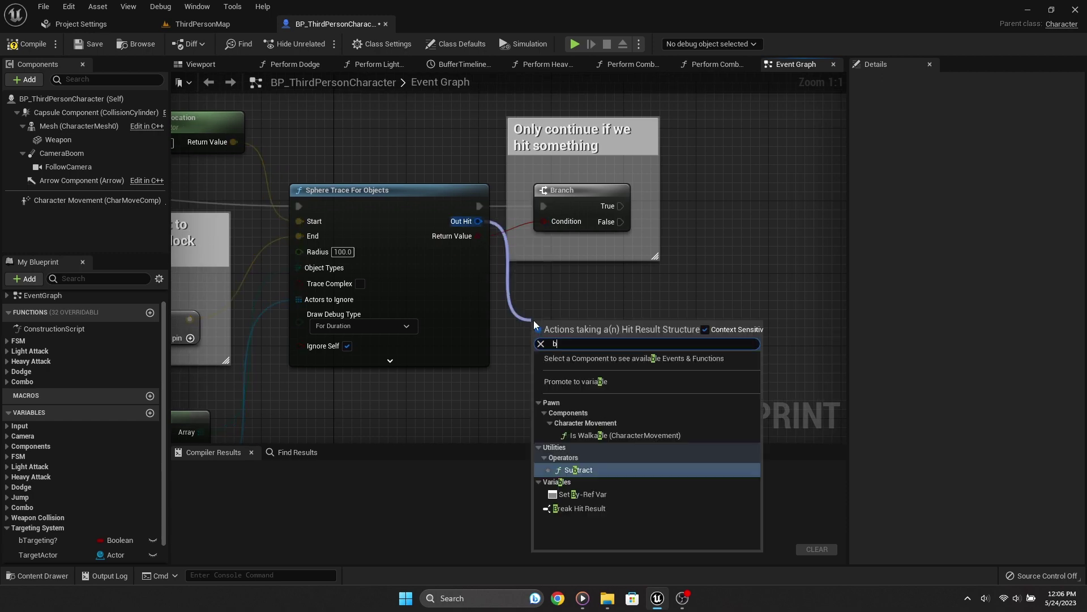
{"action": "type", "text": "break"}
{"action": "key", "text": "Return"}
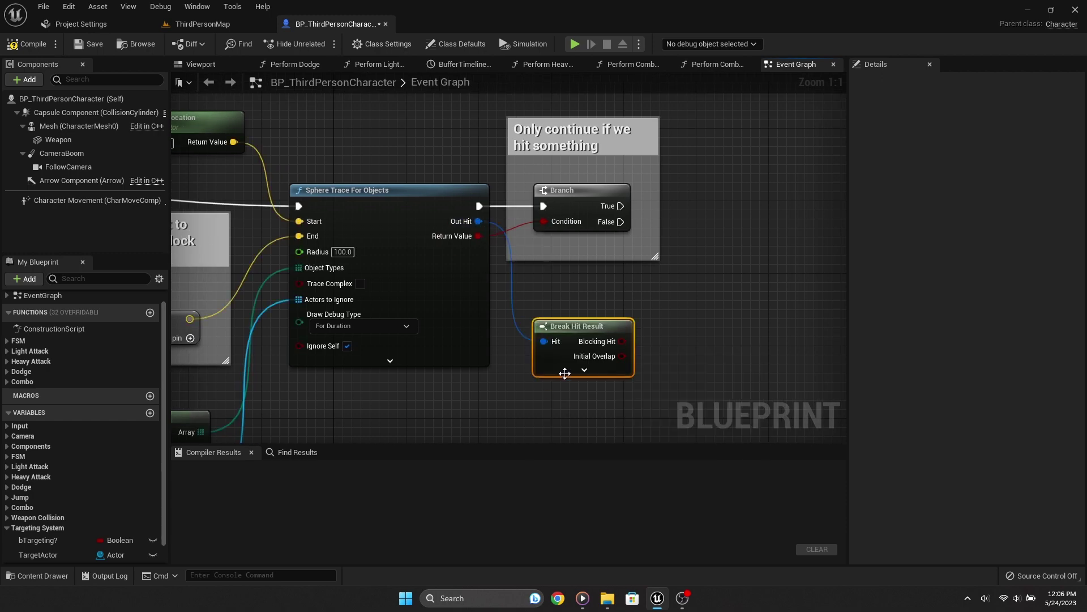
{"action": "left_click", "coordinate": [584, 370]}
{"action": "right_click_drag", "start_coordinate": [641, 392], "coordinate": [487, 363]}
{"action": "left_click_drag", "start_coordinate": [470, 441], "coordinate": [589, 307]}
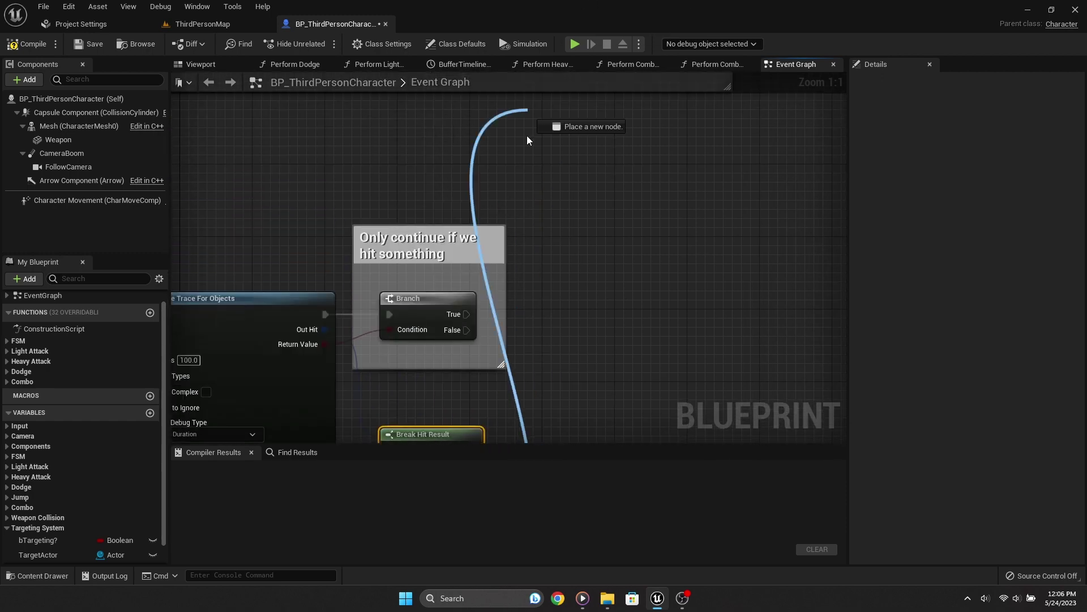
{"action": "type", "text": "is vali"}
{"action": "key", "text": "Down"}
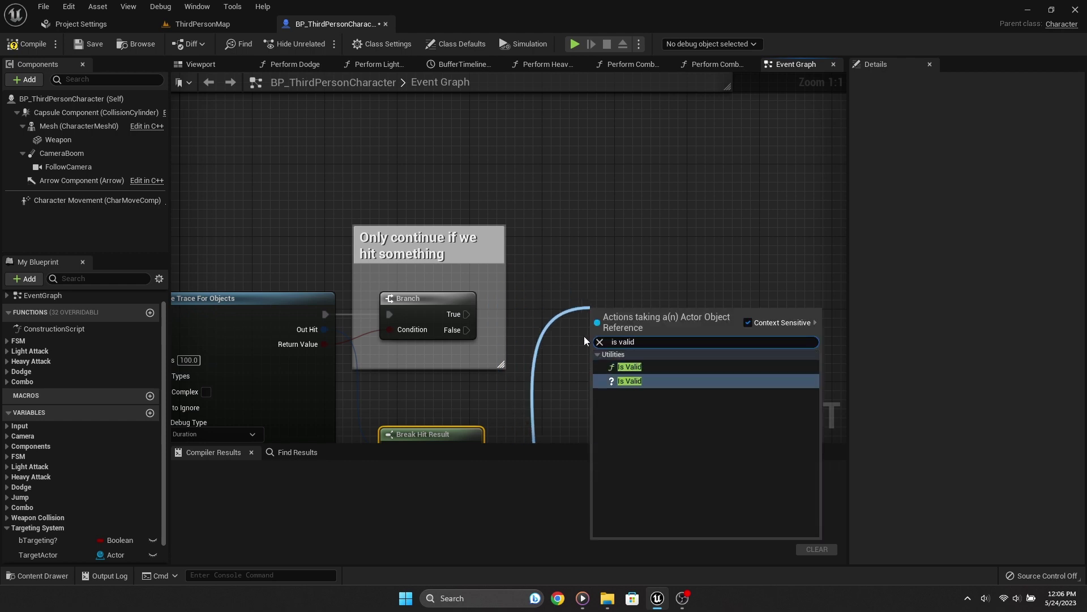
{"action": "key", "text": "Return"}
{"action": "left_click_drag", "start_coordinate": [597, 332], "coordinate": [479, 318]}
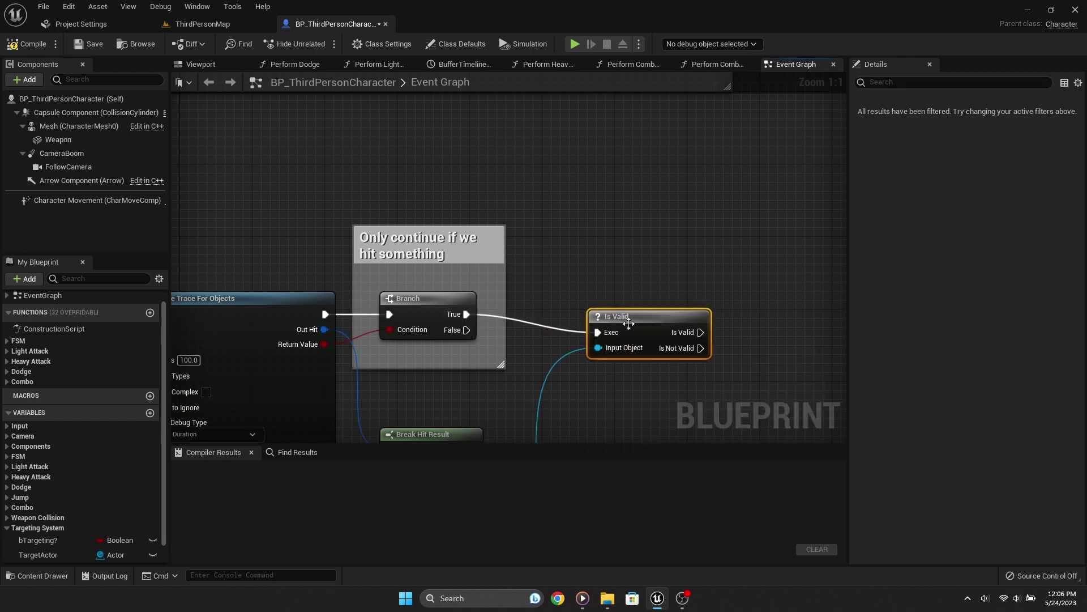
{"action": "left_click_drag", "start_coordinate": [629, 324], "coordinate": [629, 305]}
{"action": "right_click_drag", "start_coordinate": [668, 340], "coordinate": [506, 175]}
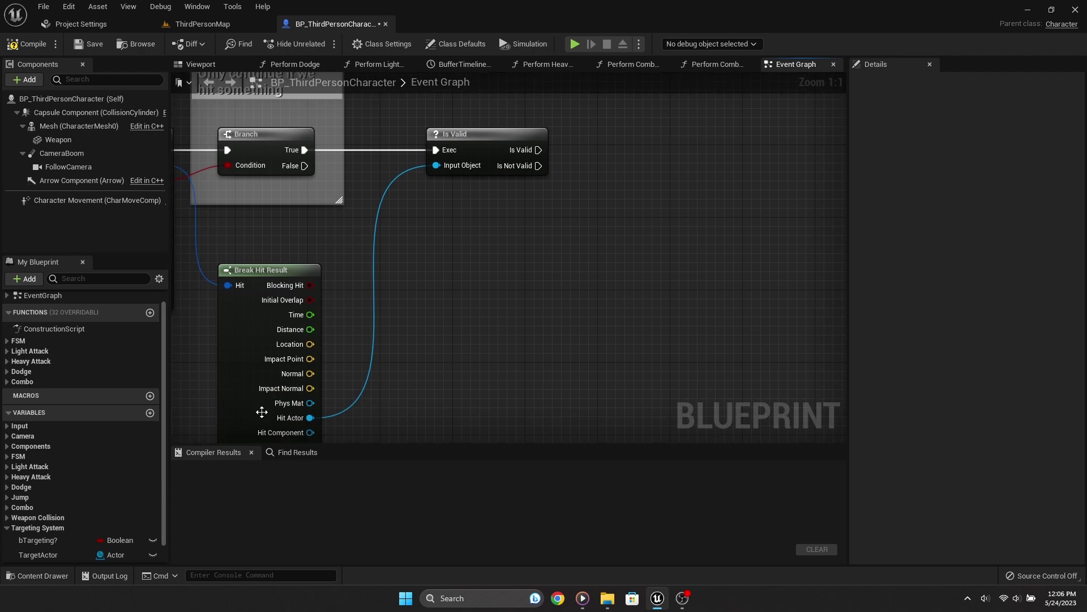
Step: Create an Actor variable named SoftTarget and drag it into the graph
{"action": "left_click", "coordinate": [146, 416]}
{"action": "type", "text": "Sog"}
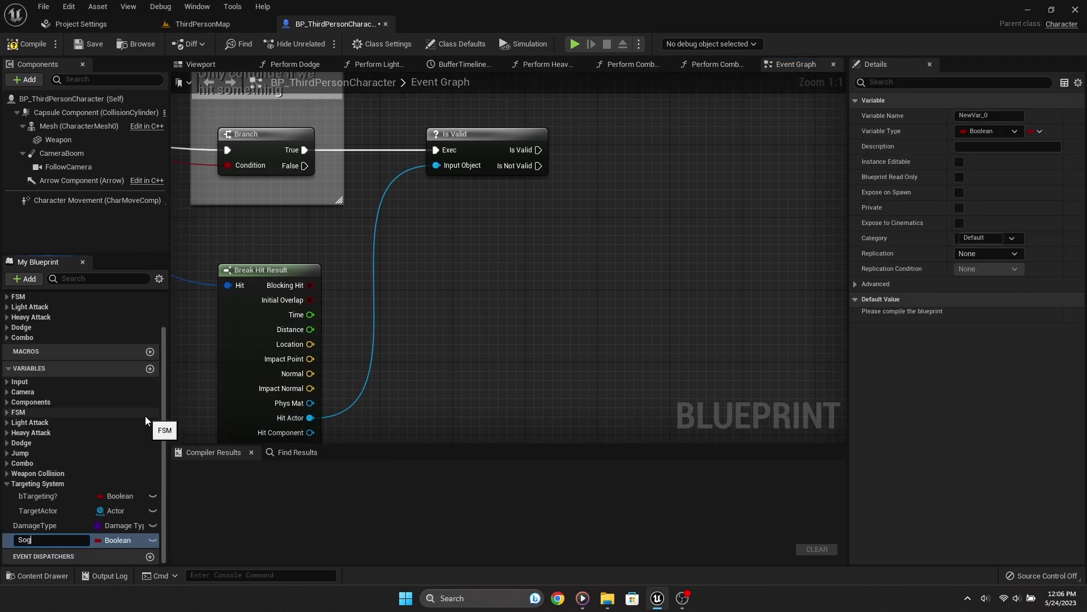
{"action": "key", "text": "BackSpace"}
{"action": "type", "text": "Tar"}
{"action": "type", "text": "get"}
{"action": "key", "text": "Return"}
{"action": "left_click", "coordinate": [110, 540]}
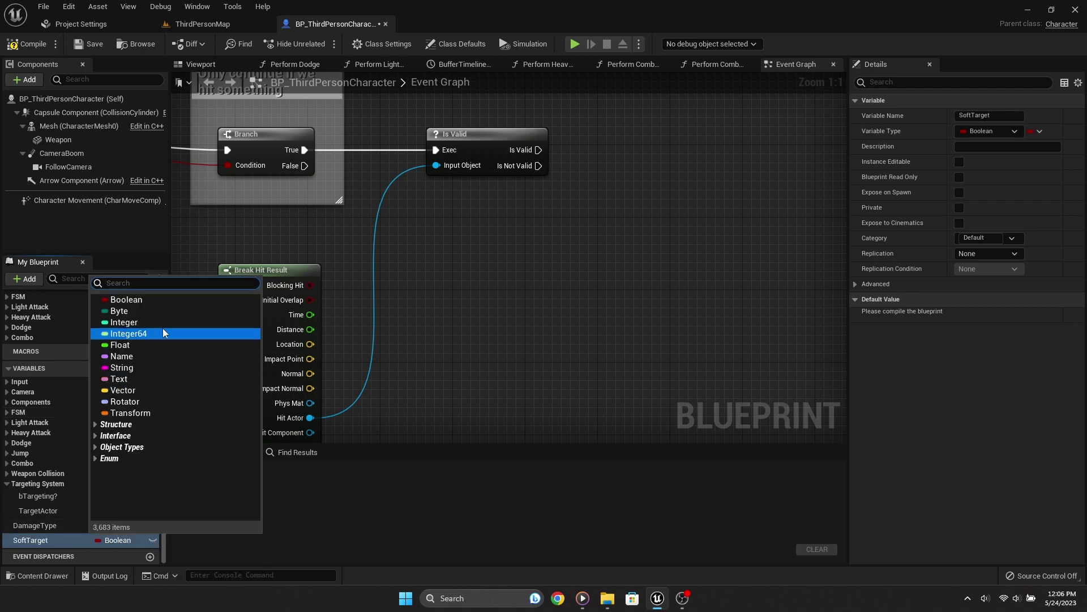
{"action": "type", "text": "actor"}
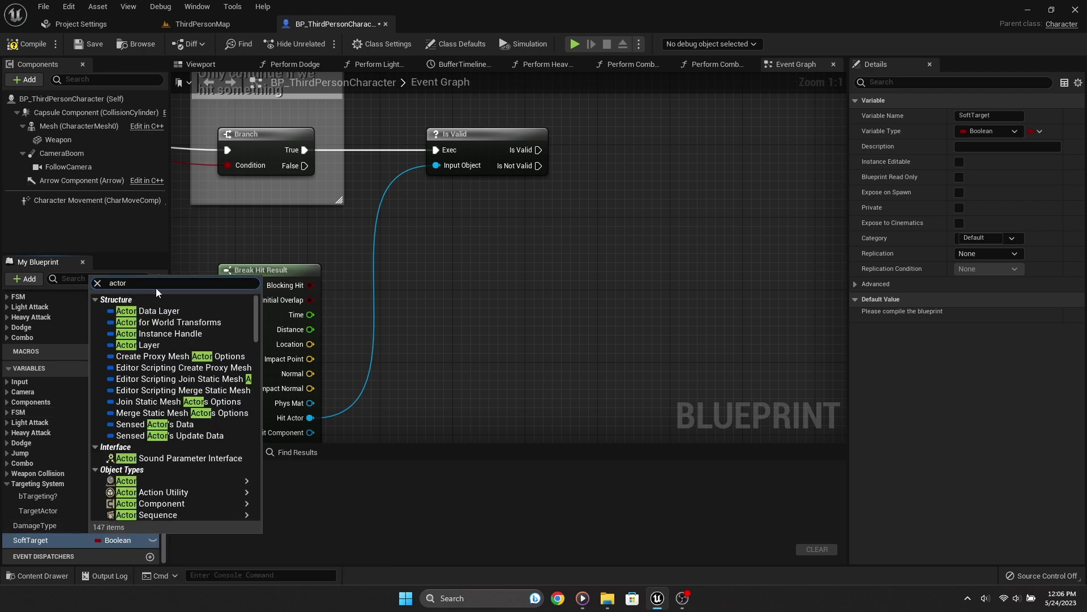
{"action": "left_click", "coordinate": [122, 470]}
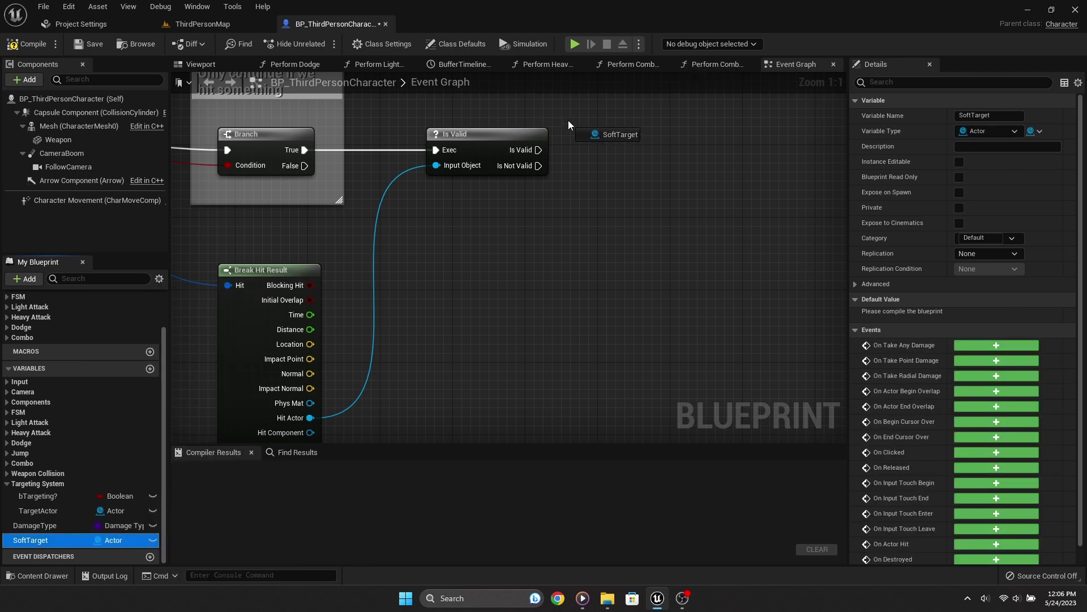
{"action": "mouse_move", "coordinate": [77, 545]}
{"action": "left_mouse_down"}
{"action": "mouse_move", "coordinate": [580, 135]}
{"action": "mouse_move", "coordinate": [589, 145]}
{"action": "mouse_move", "coordinate": [311, 417]}
{"action": "left_mouse_up"}
Step: Set SoftTarget from Hit Actor, driven by the SoftLockOn Branch's False output, and tidy the nodes
{"action": "left_click", "coordinate": [603, 157]}
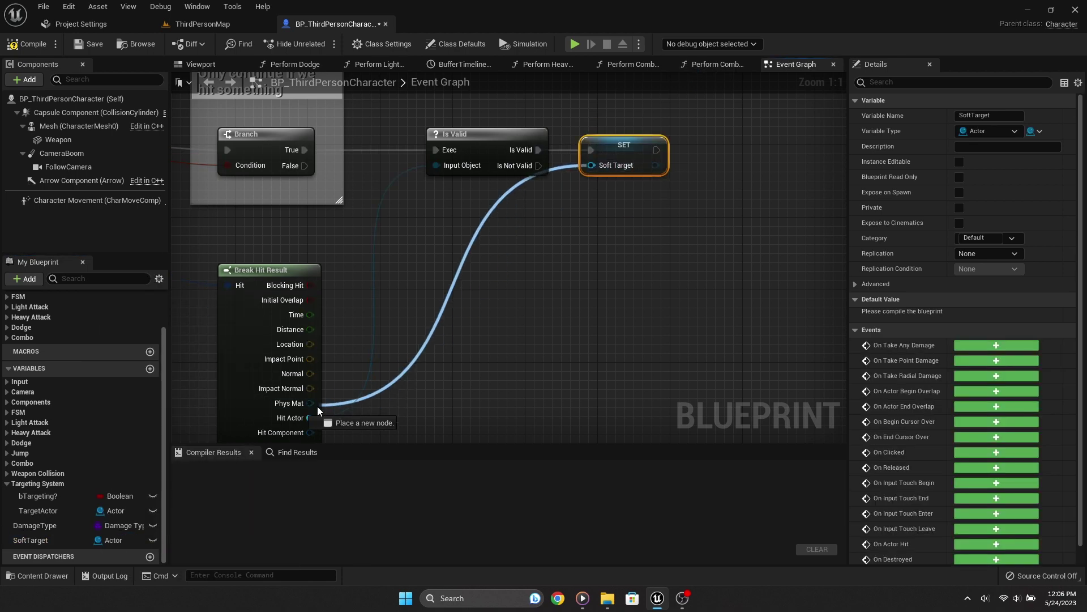
{"action": "mouse_move", "coordinate": [477, 350]}
{"action": "right_mouse_down"}
{"action": "mouse_move", "coordinate": [543, 318]}
{"action": "mouse_move", "coordinate": [486, 316]}
{"action": "mouse_move", "coordinate": [505, 351]}
{"action": "right_mouse_up"}
{"action": "left_click", "coordinate": [560, 146]}
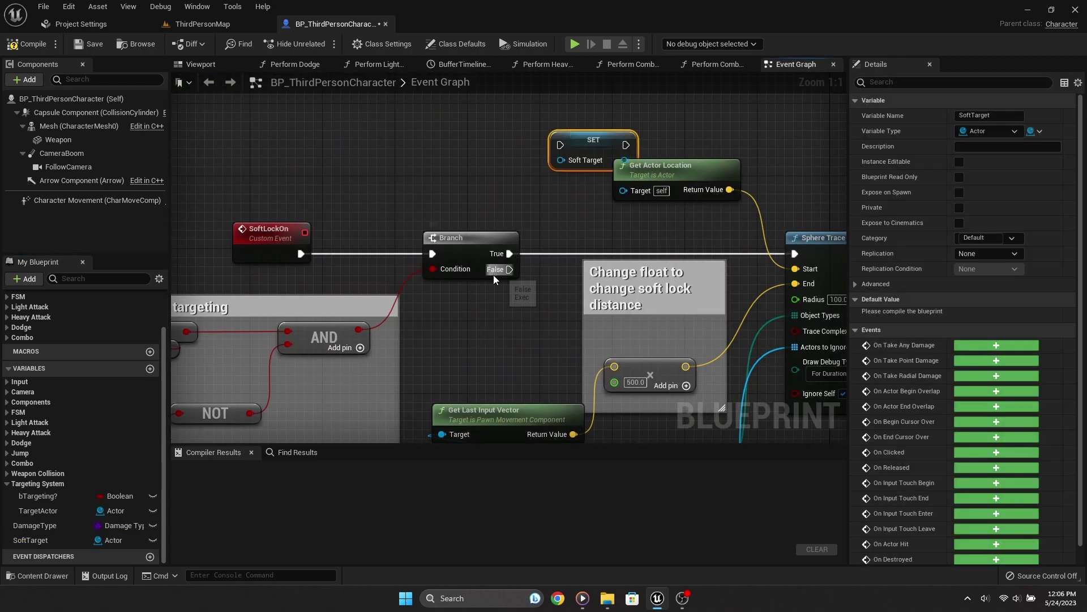
{"action": "left_click_drag", "start_coordinate": [494, 274], "coordinate": [562, 148]}
{"action": "left_click", "coordinate": [496, 304]}
{"action": "scroll", "coordinate": [627, 203], "scroll_direction": "down", "scroll_amount": 5}
{"action": "left_click_drag", "start_coordinate": [277, 198], "coordinate": [504, 379]}
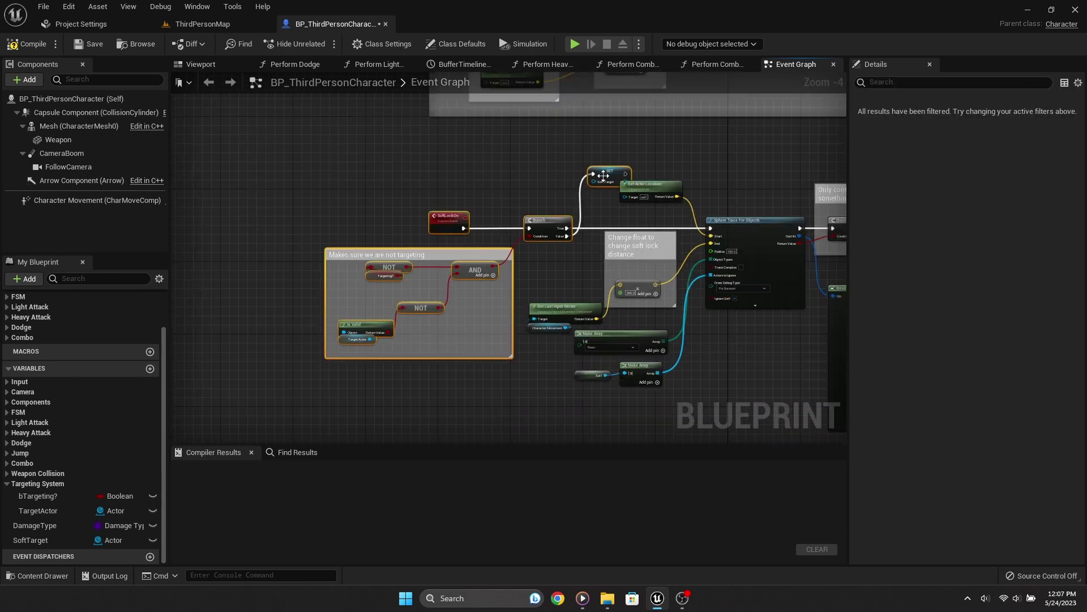
{"action": "left_click_drag", "start_coordinate": [603, 176], "coordinate": [564, 172]}
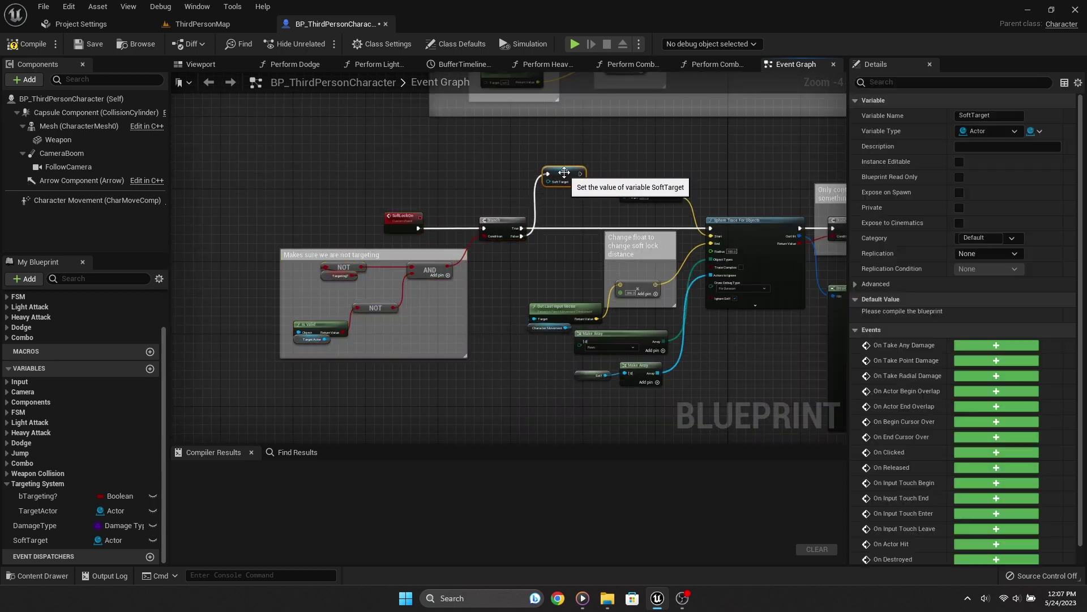
Step: Compile the character Blueprint
{"action": "scroll", "coordinate": [579, 200], "scroll_direction": "up", "scroll_amount": 4}
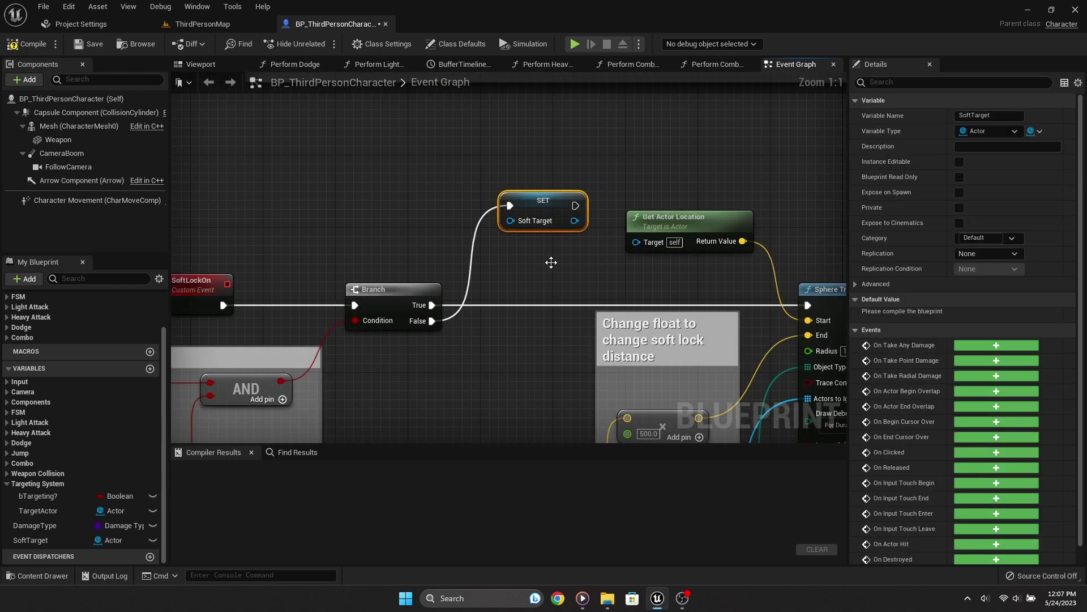
{"action": "left_click", "coordinate": [8, 46]}
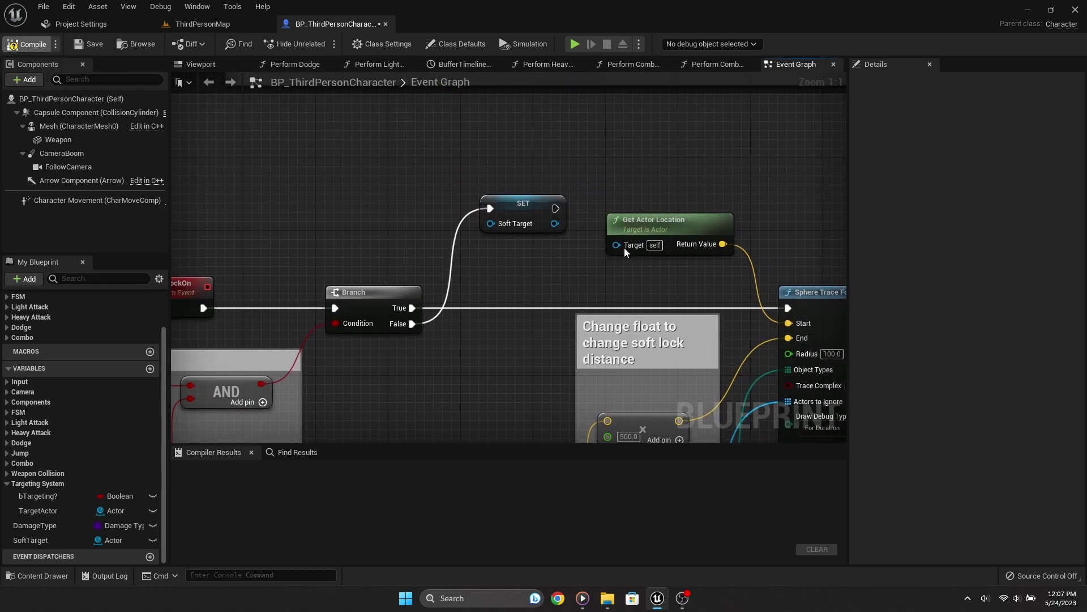
{"action": "scroll", "coordinate": [395, 193], "scroll_direction": "down", "scroll_amount": 6}
{"action": "left_click", "coordinate": [205, 24]}
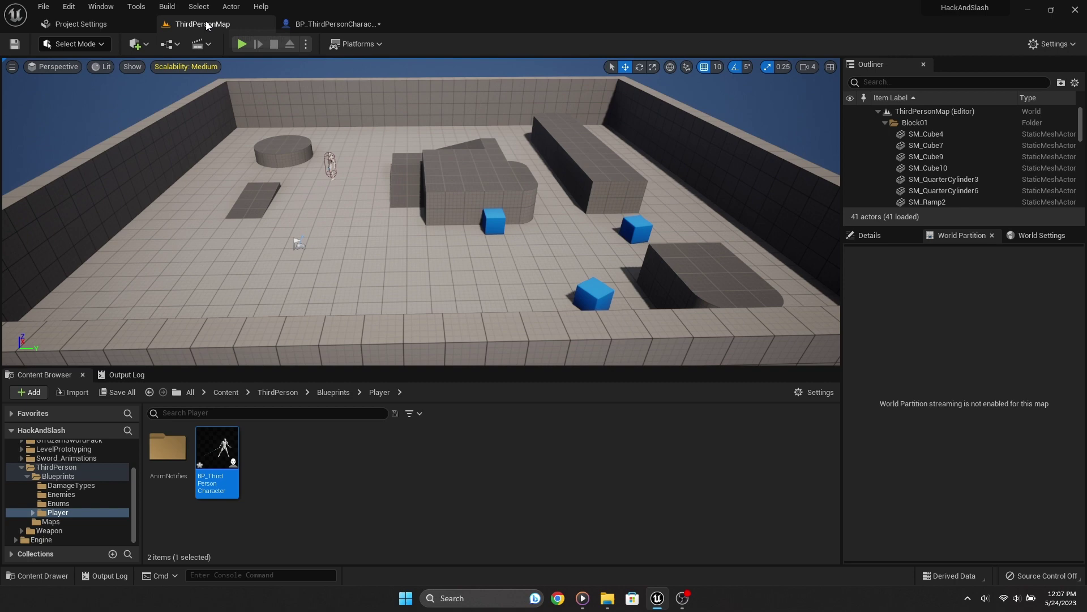
Step: Navigate the Event Graph to bring the attack events and Heavy Attack Event into view
{"action": "left_click", "coordinate": [298, 26]}
{"action": "scroll", "coordinate": [369, 196], "scroll_direction": "up", "scroll_amount": 1}
{"action": "scroll", "coordinate": [369, 195], "scroll_direction": "up", "scroll_amount": 1}
{"action": "scroll", "coordinate": [369, 195], "scroll_direction": "up", "scroll_amount": 1}
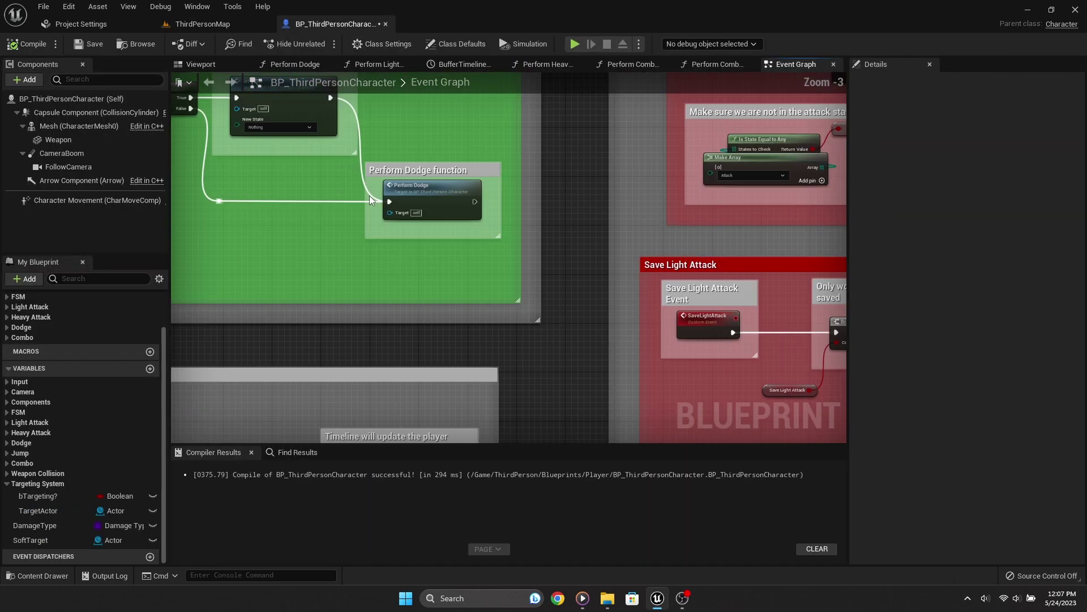
{"action": "scroll", "coordinate": [504, 274], "scroll_direction": "up", "scroll_amount": 3}
{"action": "scroll", "coordinate": [495, 273], "scroll_direction": "down", "scroll_amount": 2}
{"action": "scroll", "coordinate": [589, 294], "scroll_direction": "down", "scroll_amount": 1}
{"action": "scroll", "coordinate": [507, 297], "scroll_direction": "down", "scroll_amount": 1}
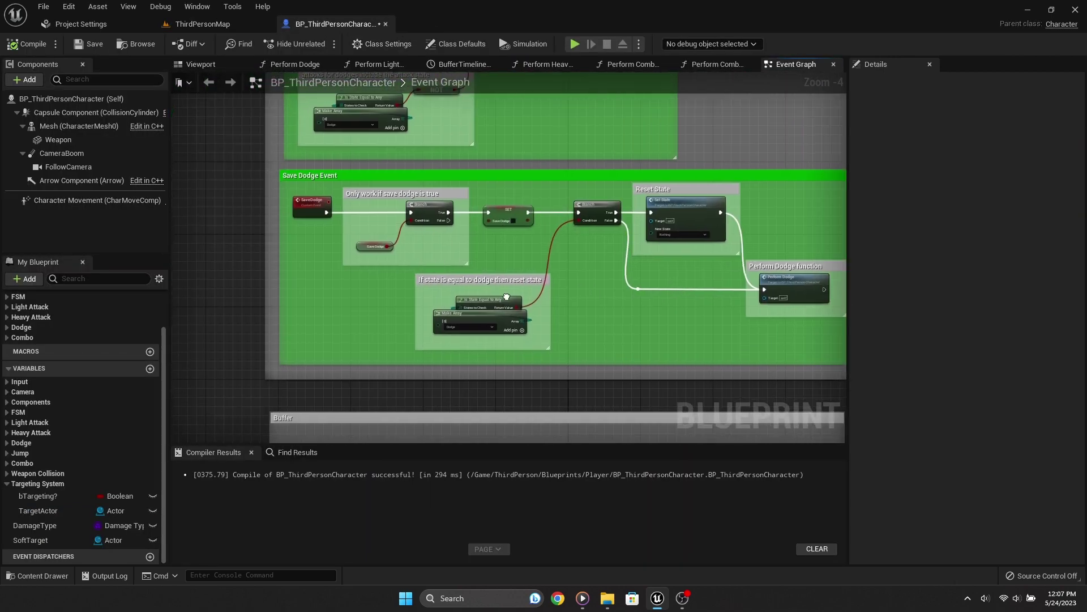
{"action": "right_click_drag", "start_coordinate": [506, 297], "coordinate": [318, 295]}
{"action": "scroll", "coordinate": [453, 293], "scroll_direction": "down", "scroll_amount": 2}
{"action": "scroll", "coordinate": [453, 294], "scroll_direction": "down", "scroll_amount": 2}
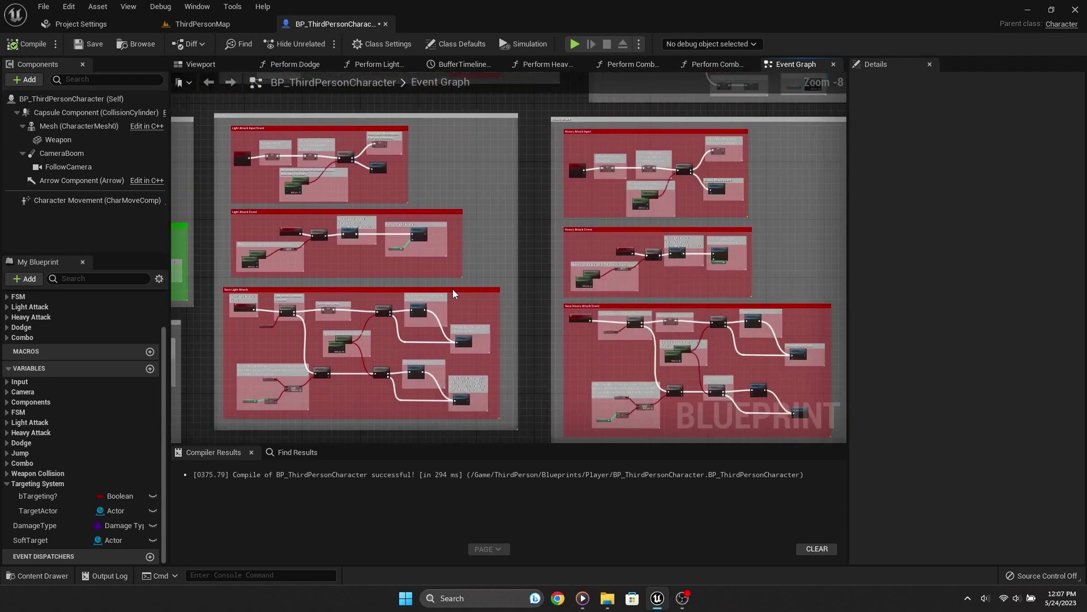
{"action": "scroll", "coordinate": [377, 296], "scroll_direction": "up", "scroll_amount": 6}
{"action": "right_click_drag", "start_coordinate": [441, 308], "coordinate": [340, 287]}
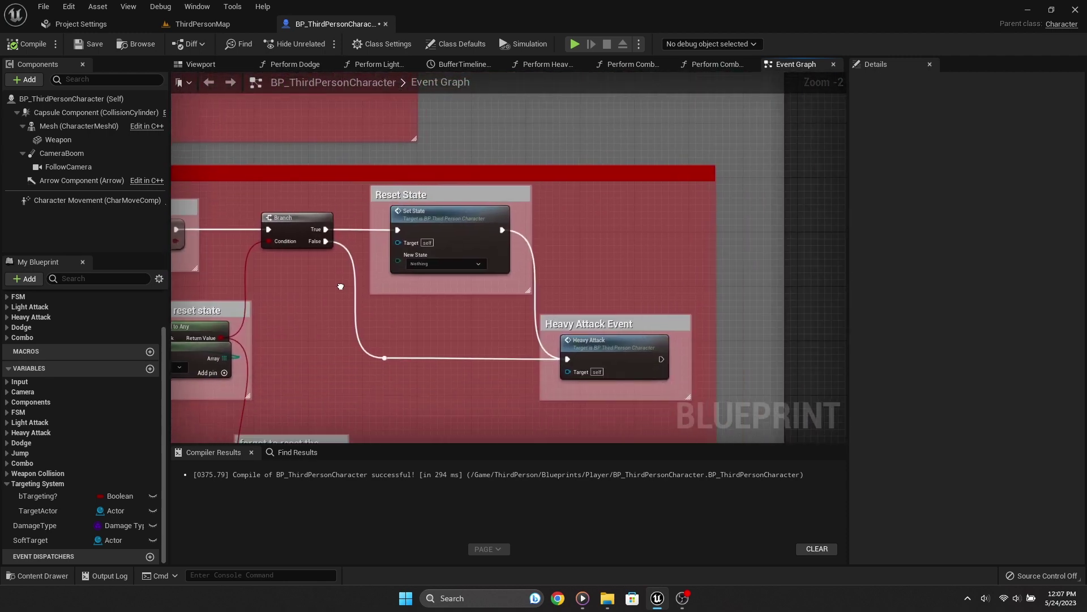
{"action": "scroll", "coordinate": [341, 287], "scroll_direction": "down", "scroll_amount": 2}
{"action": "scroll", "coordinate": [340, 306], "scroll_direction": "down", "scroll_amount": 3}
{"action": "scroll", "coordinate": [341, 312], "scroll_direction": "up", "scroll_amount": 1}
Step: Open the AnimNotifies folder in the Content Browser, then return to BP_ThirdPersonCharacter
{"action": "left_click", "coordinate": [202, 24]}
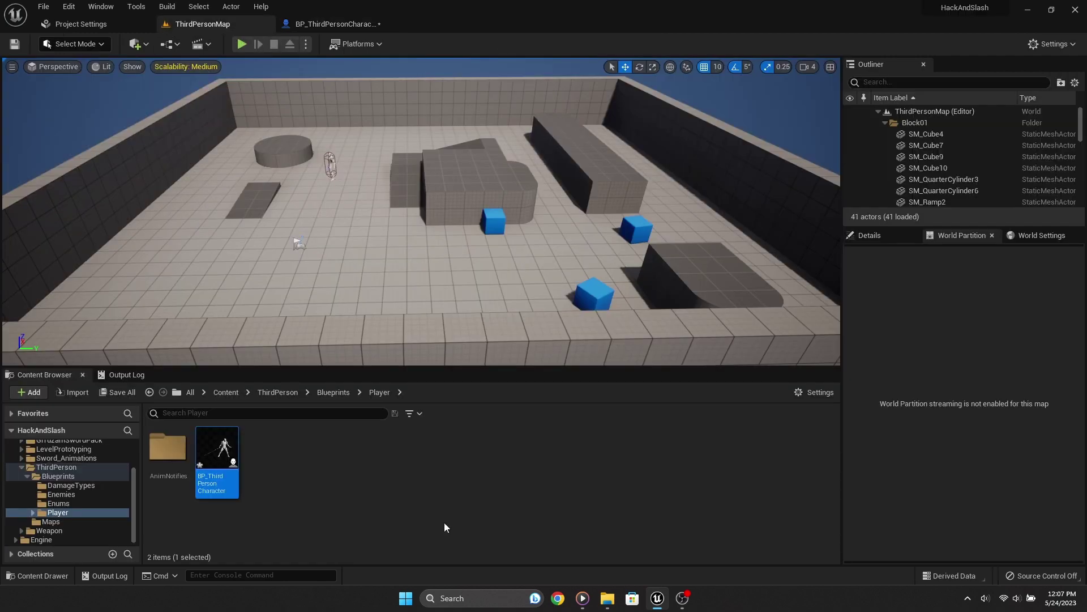
{"action": "double_click", "coordinate": [168, 448]}
{"action": "right_click", "coordinate": [497, 466]}
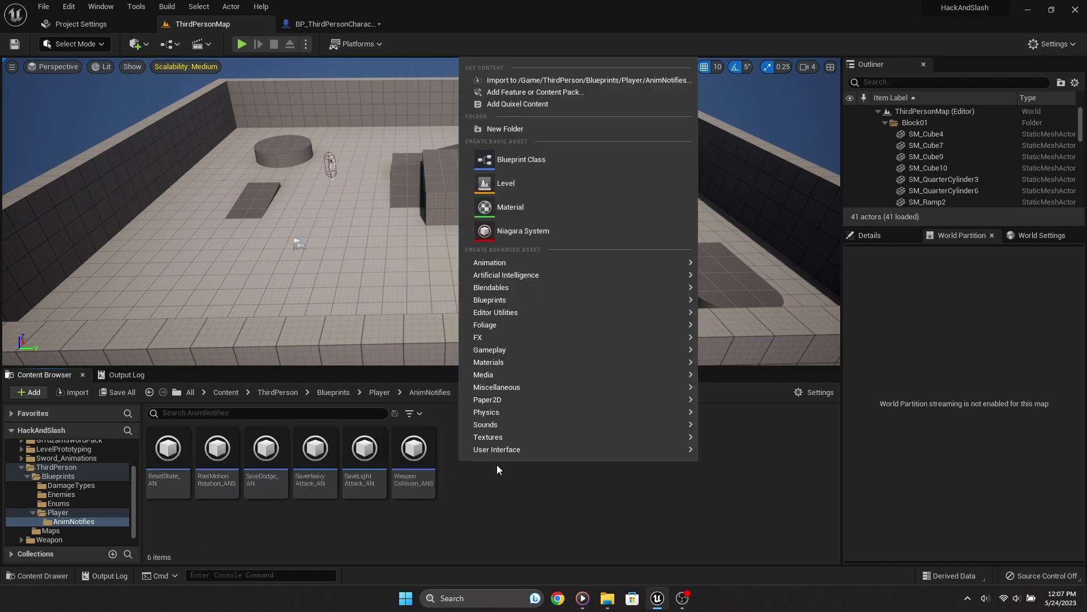
{"action": "mouse_move", "coordinate": [541, 262]}
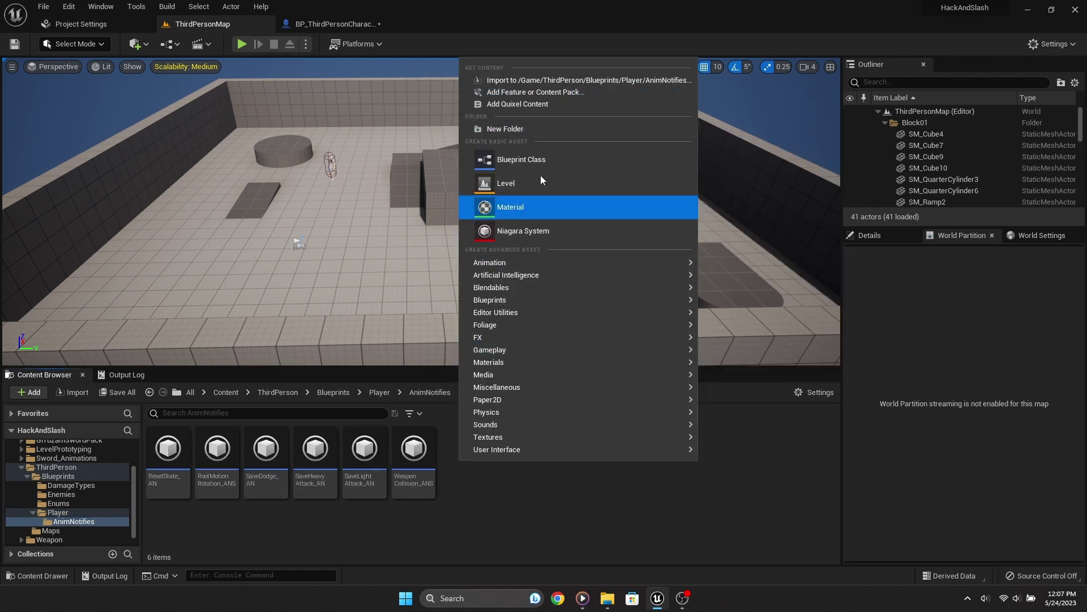
{"action": "left_click", "coordinate": [332, 217]}
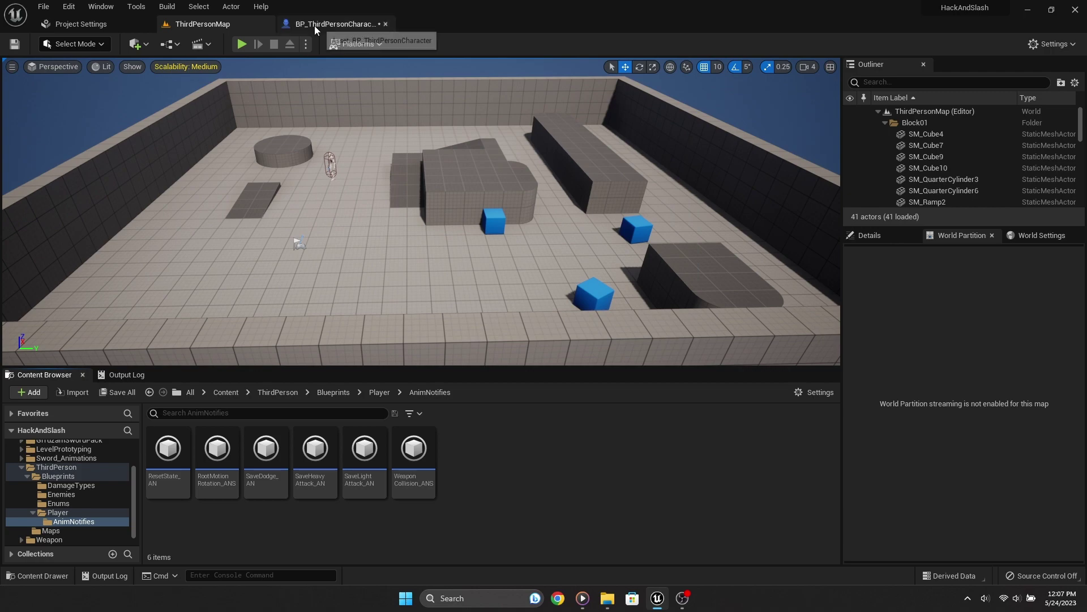
{"action": "left_click", "coordinate": [314, 24]}
{"action": "scroll", "coordinate": [568, 263], "scroll_direction": "up", "scroll_amount": 5}
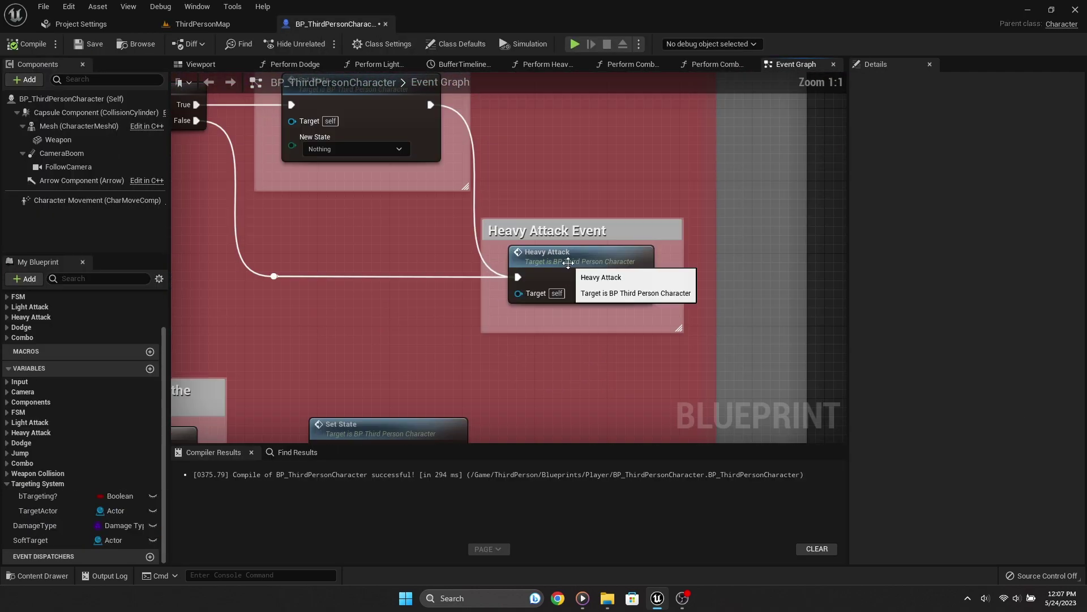
Step: Open the Perform Heavy Attack function and shift Set State left to make room
{"action": "double_click", "coordinate": [568, 262]}
{"action": "double_click", "coordinate": [469, 209]}
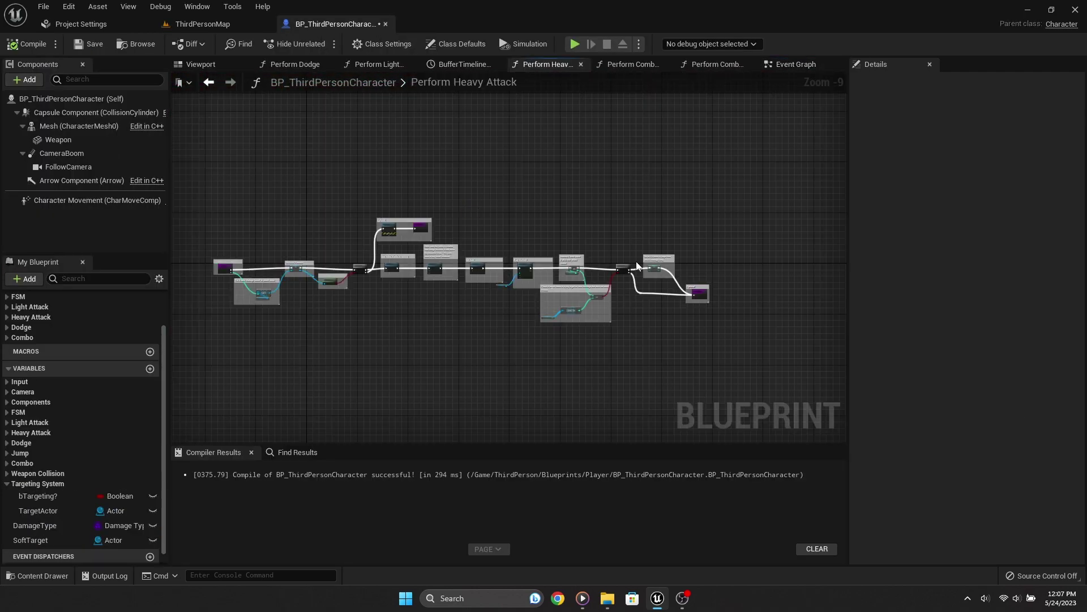
{"action": "scroll", "coordinate": [706, 325], "scroll_direction": "up", "scroll_amount": 1}
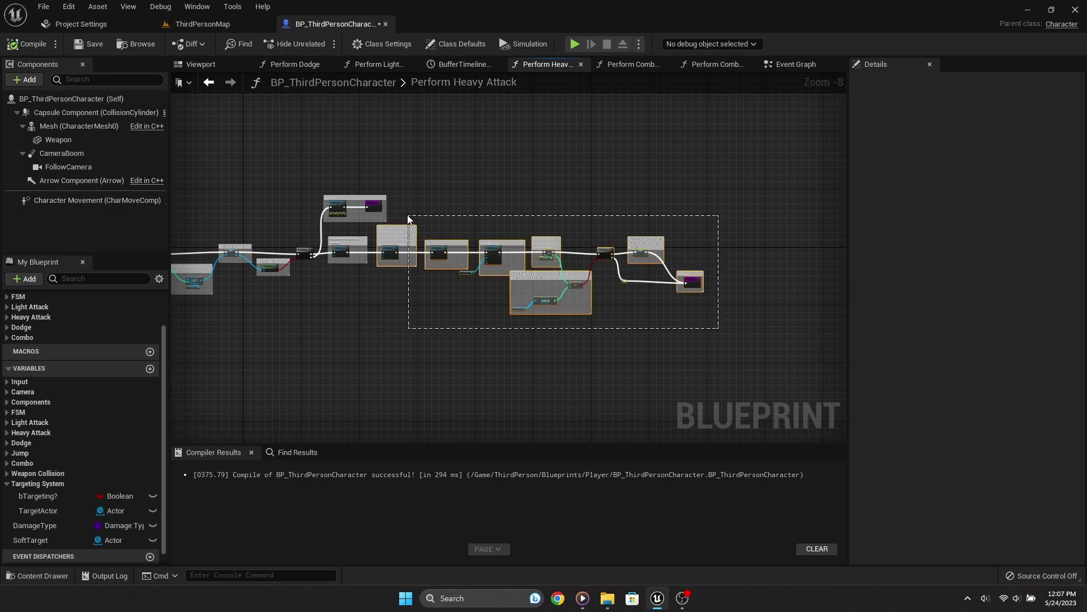
{"action": "scroll", "coordinate": [399, 244], "scroll_direction": "up", "scroll_amount": 3}
{"action": "right_click", "coordinate": [393, 216]}
{"action": "left_click", "coordinate": [449, 201]}
{"action": "scroll", "coordinate": [424, 174], "scroll_direction": "down", "scroll_amount": 3}
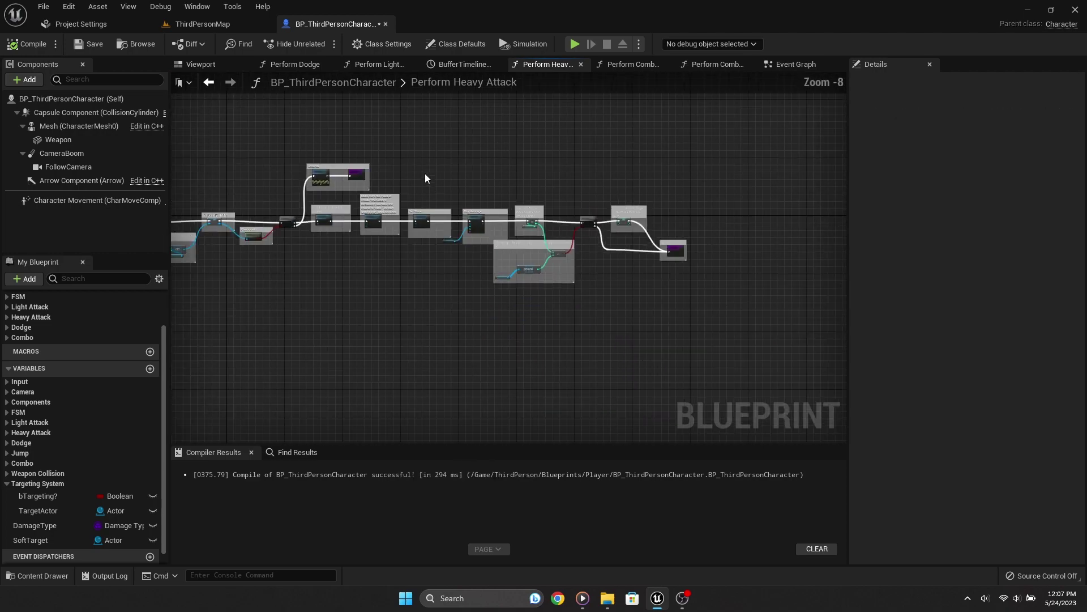
{"action": "left_click_drag", "start_coordinate": [715, 298], "coordinate": [716, 297]}
{"action": "scroll", "coordinate": [478, 247], "scroll_direction": "up", "scroll_amount": 5}
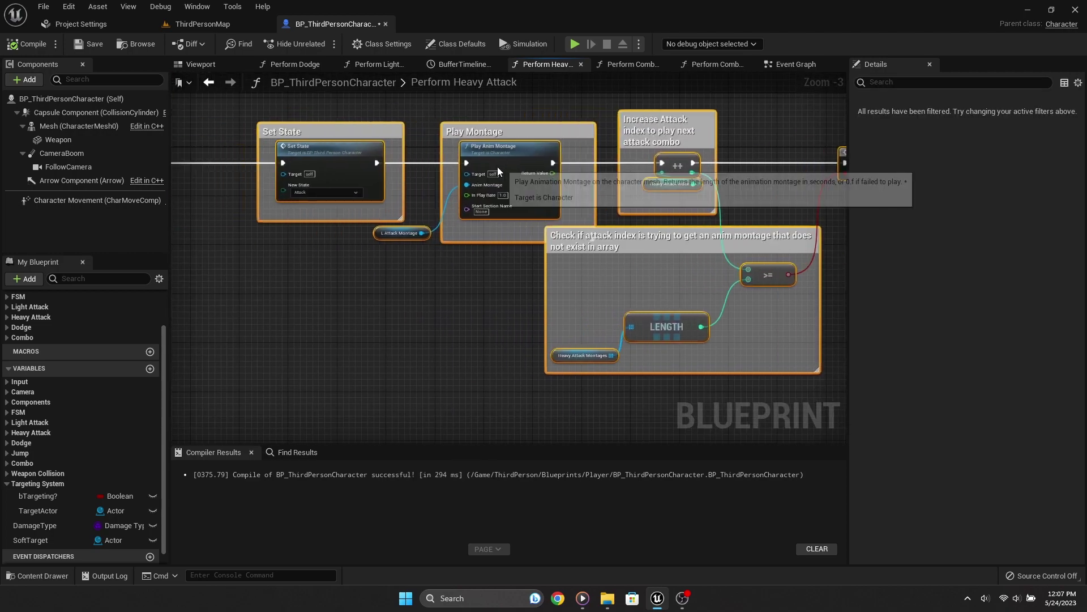
{"action": "right_click_drag", "start_coordinate": [564, 236], "coordinate": [450, 236]}
{"action": "scroll", "coordinate": [451, 235], "scroll_direction": "up", "scroll_amount": 3}
{"action": "left_click", "coordinate": [467, 198]}
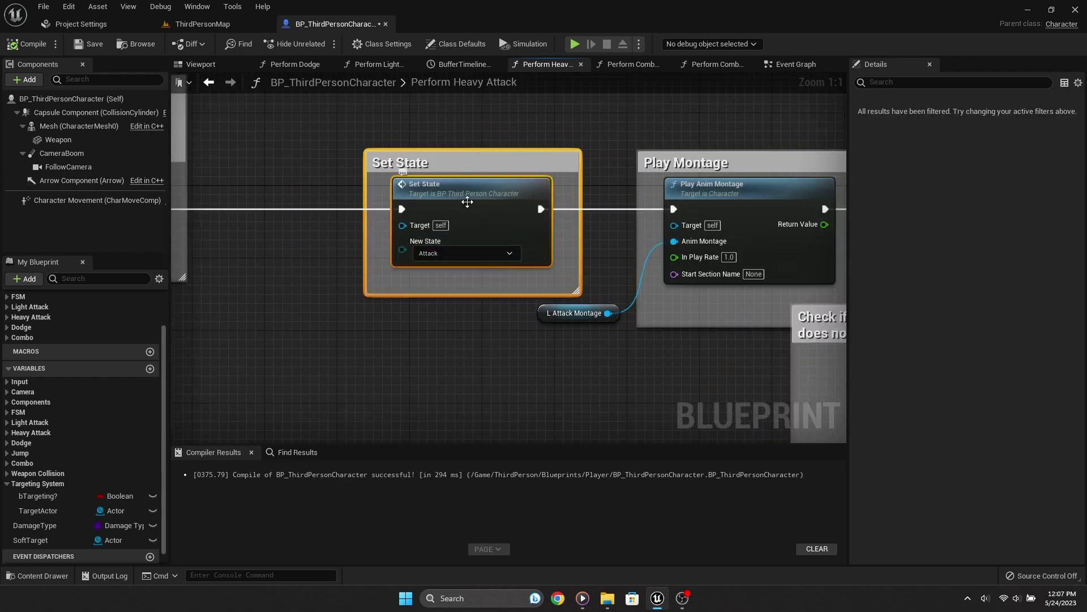
{"action": "left_click_drag", "start_coordinate": [466, 199], "coordinate": [306, 208]}
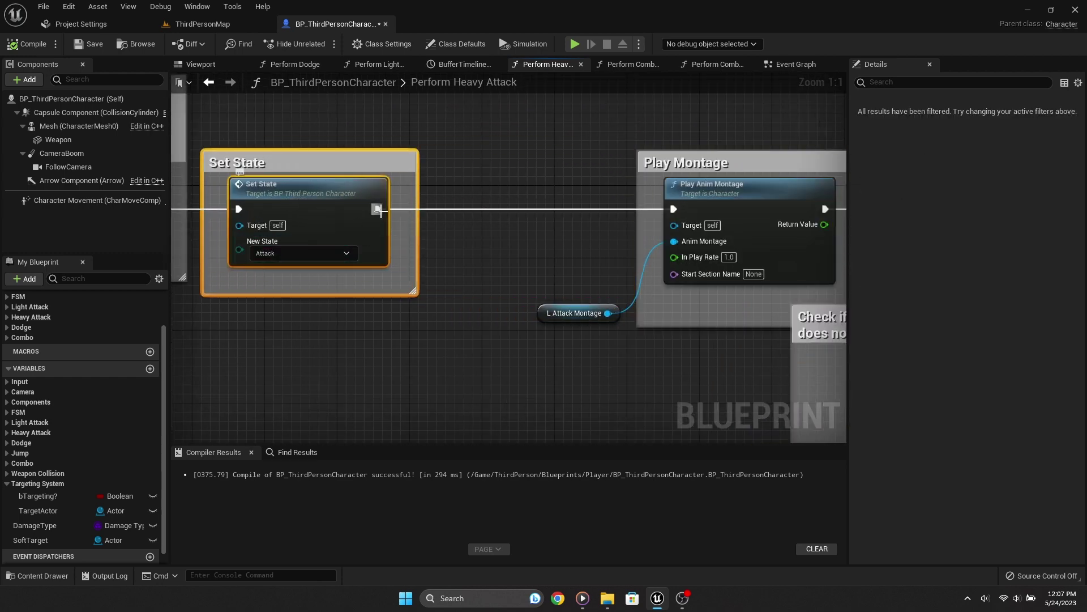
Step: Insert a Soft Lock On call after Set State, commented 'Call right before we play animation'
{"action": "left_click_drag", "start_coordinate": [481, 211], "coordinate": [481, 211]}
{"action": "type", "text": "soft"}
{"action": "key", "text": "Return"}
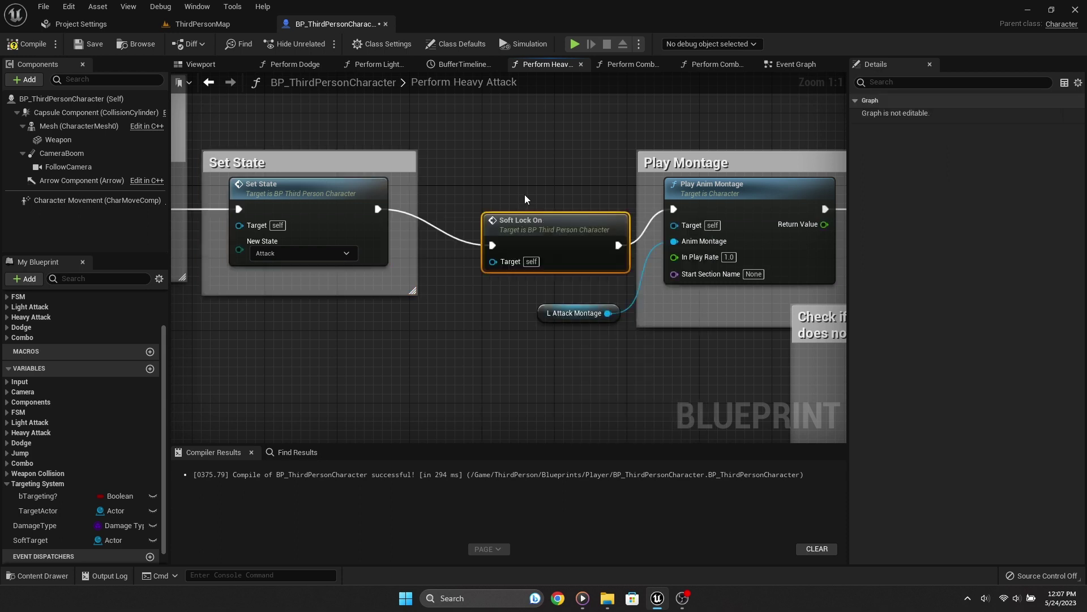
{"action": "left_click_drag", "start_coordinate": [615, 233], "coordinate": [588, 198]}
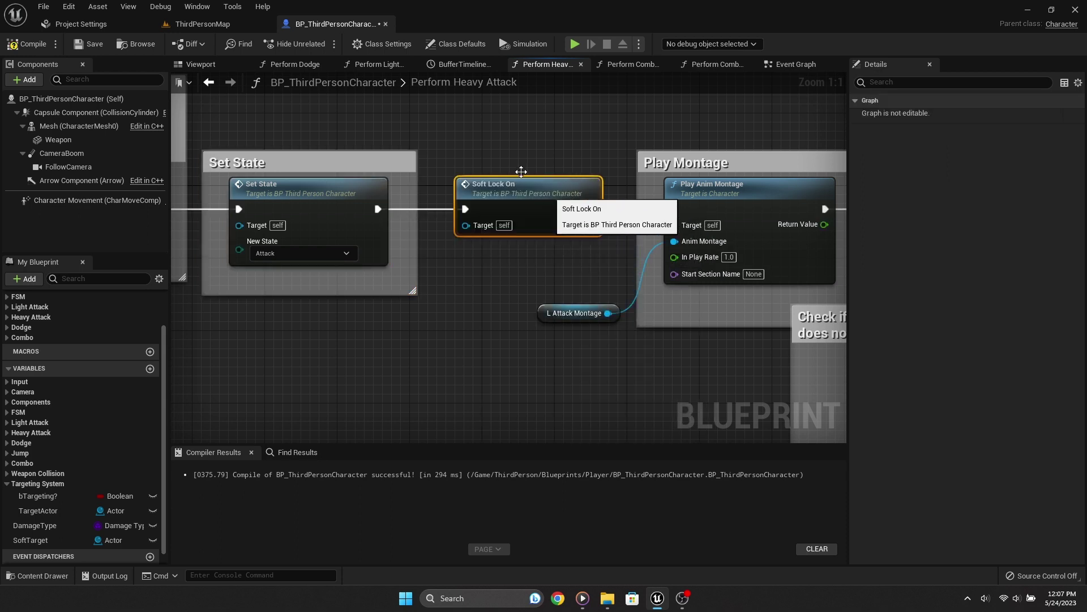
{"action": "type", "text": "cCa"}
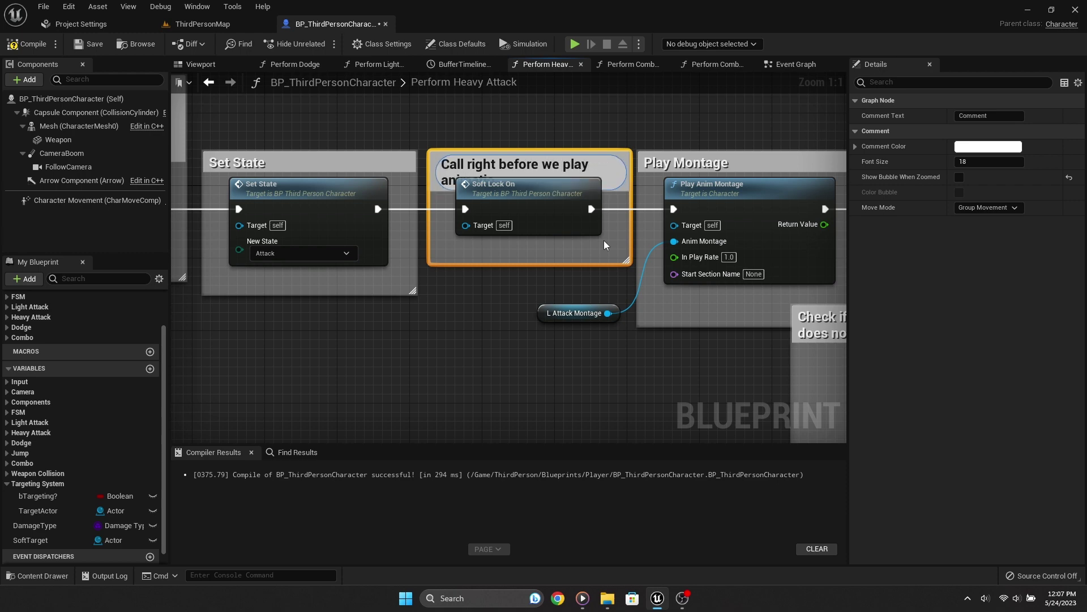
{"action": "key", "text": "Return"}
{"action": "left_click_drag", "start_coordinate": [563, 147], "coordinate": [543, 120]}
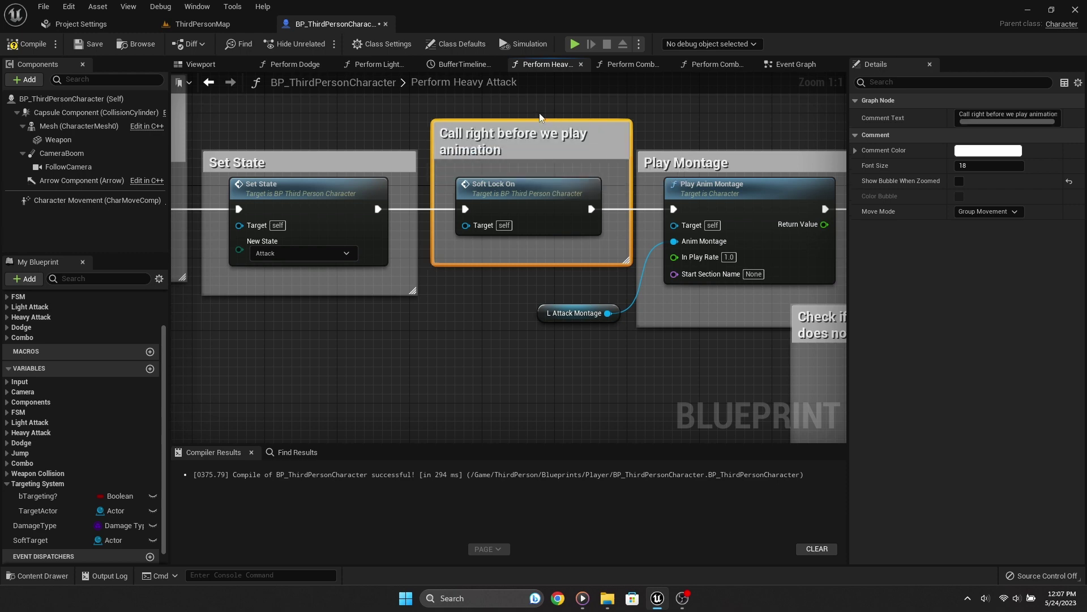
Step: Bring up the context actions for the Play Anim Montage node
{"action": "left_click", "coordinate": [560, 213]}
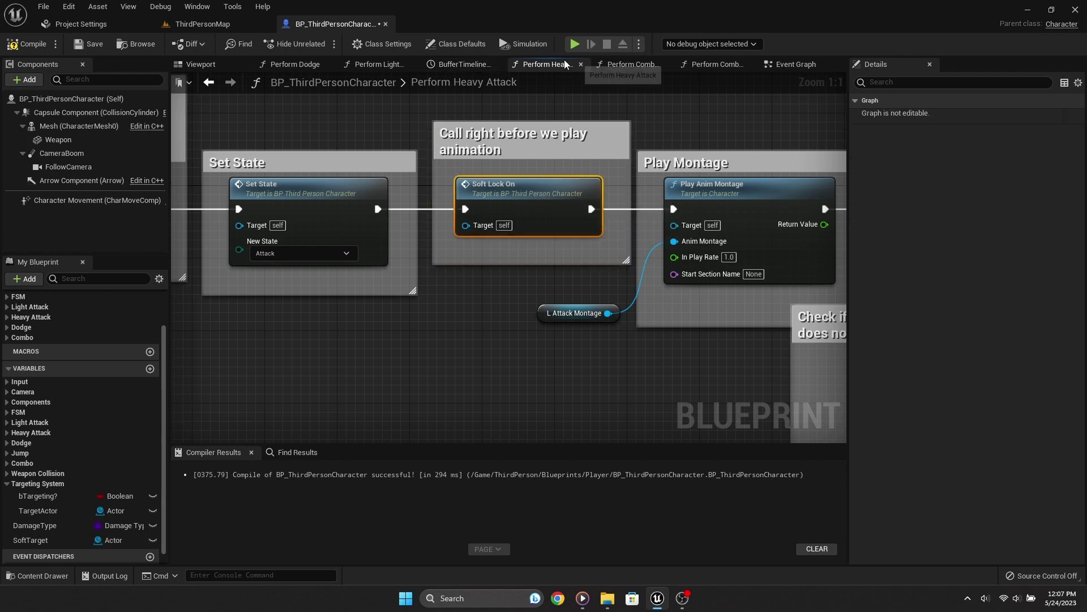
{"action": "left_click", "coordinate": [755, 191]}
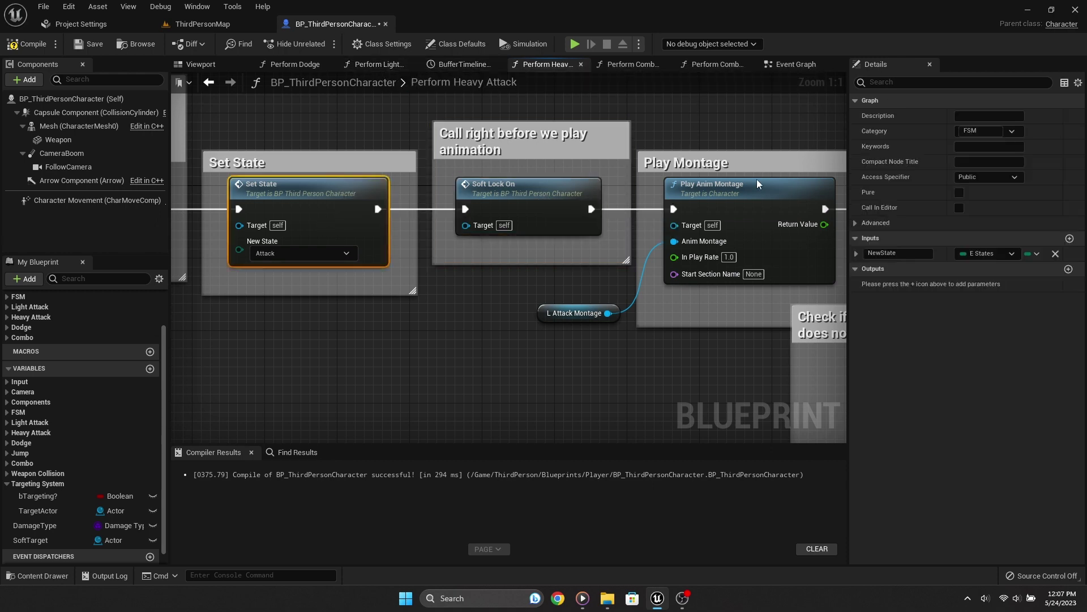
{"action": "right_click", "coordinate": [755, 191]}
Step: Find Play Anim Montage references and wire Soft Lock On before it in PerformLightAttack
{"action": "left_click", "coordinate": [799, 293]}
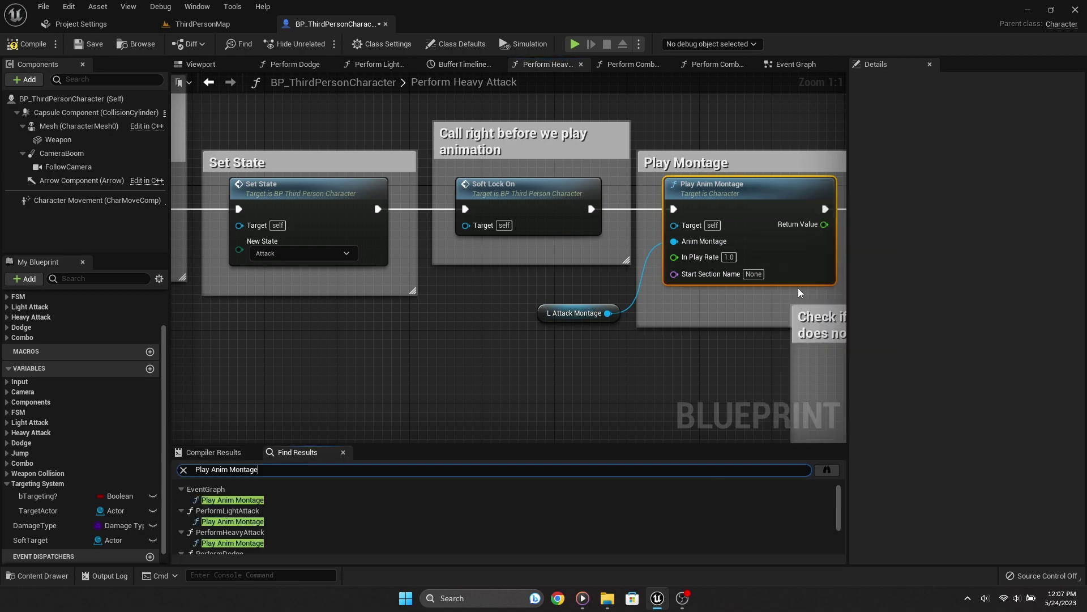
{"action": "left_click", "coordinate": [255, 500]}
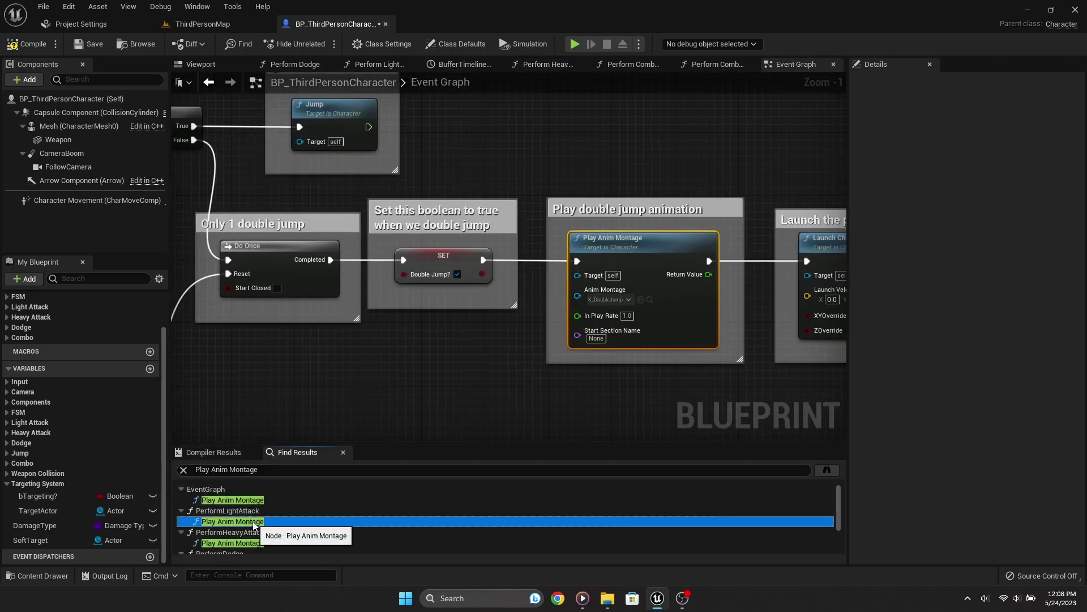
{"action": "left_click", "coordinate": [232, 521]}
{"action": "left_click_drag", "start_coordinate": [404, 274], "coordinate": [457, 310]}
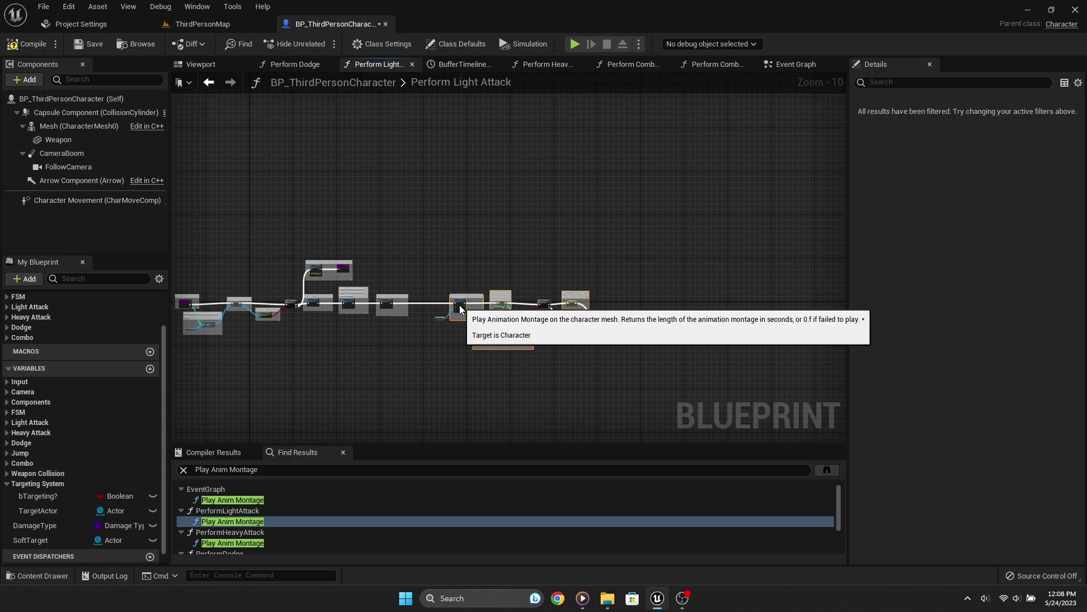
{"action": "scroll", "coordinate": [431, 305], "scroll_direction": "up", "scroll_amount": 10}
{"action": "left_click", "coordinate": [409, 286]}
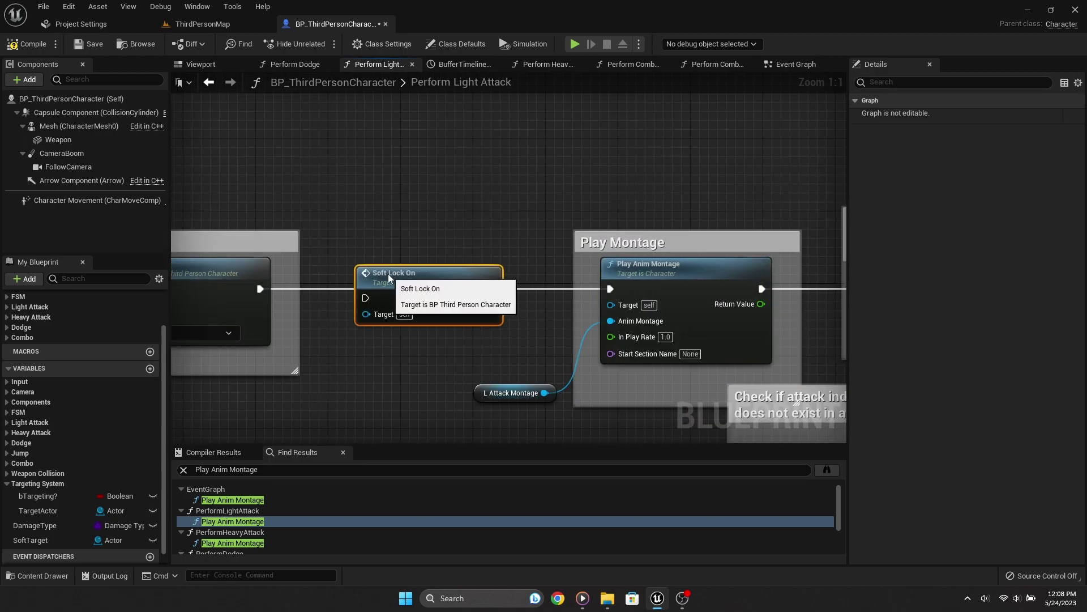
{"action": "mouse_move", "coordinate": [409, 286]}
{"action": "left_mouse_down"}
{"action": "mouse_move", "coordinate": [370, 268]}
{"action": "mouse_move", "coordinate": [260, 288]}
{"action": "left_mouse_up"}
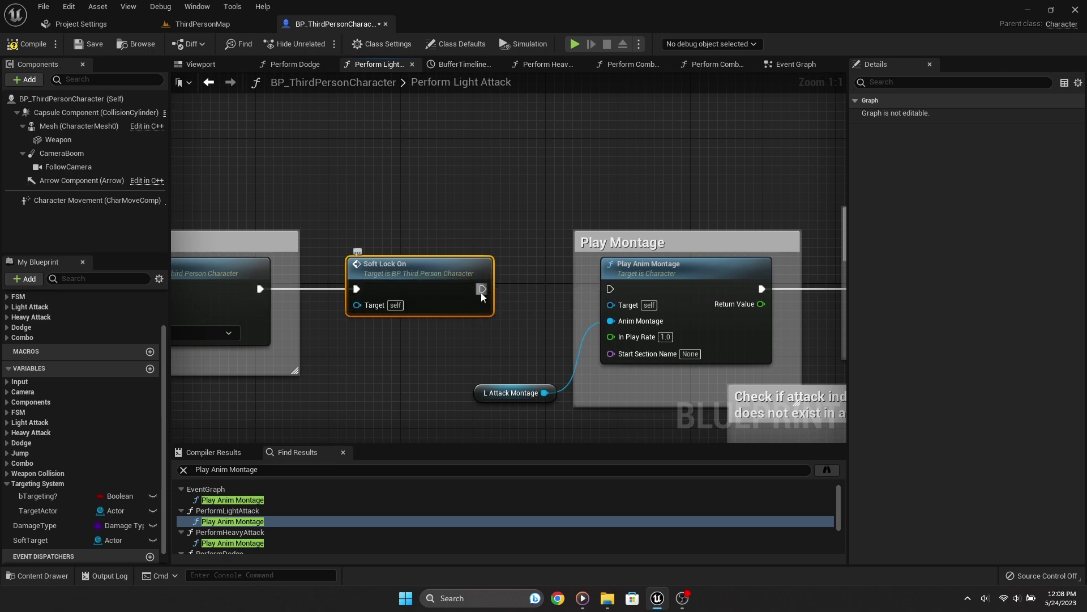
{"action": "left_click_drag", "start_coordinate": [482, 288], "coordinate": [610, 290]}
Step: In PerformComboStarter, paste a Soft Lock On node and connect it into Play Anim Montage
{"action": "left_click", "coordinate": [254, 543]}
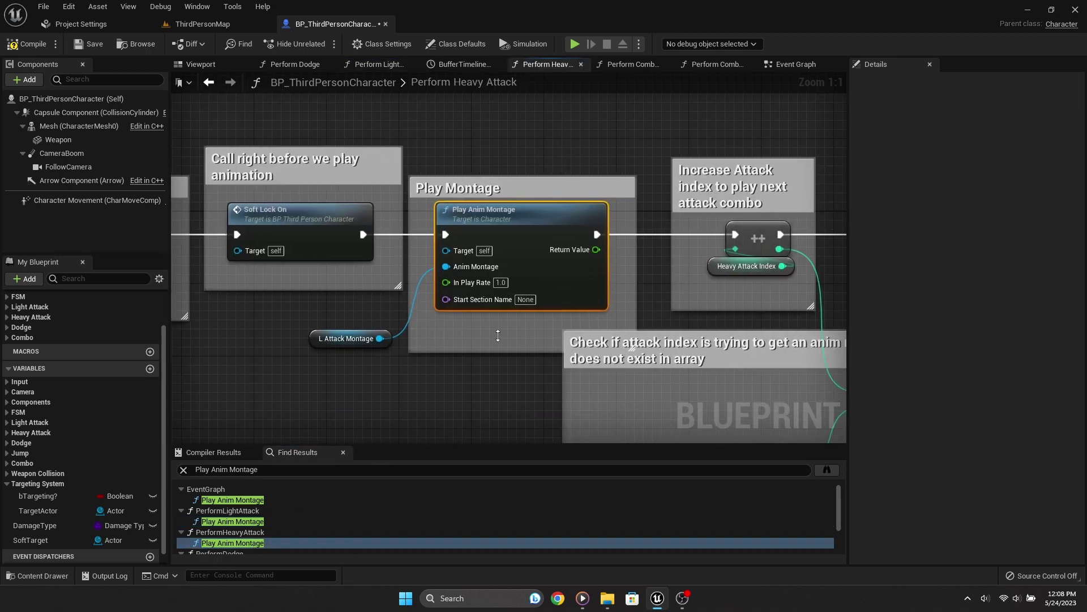
{"action": "scroll", "coordinate": [262, 531], "scroll_direction": "down", "scroll_amount": 2}
{"action": "left_click", "coordinate": [262, 527]}
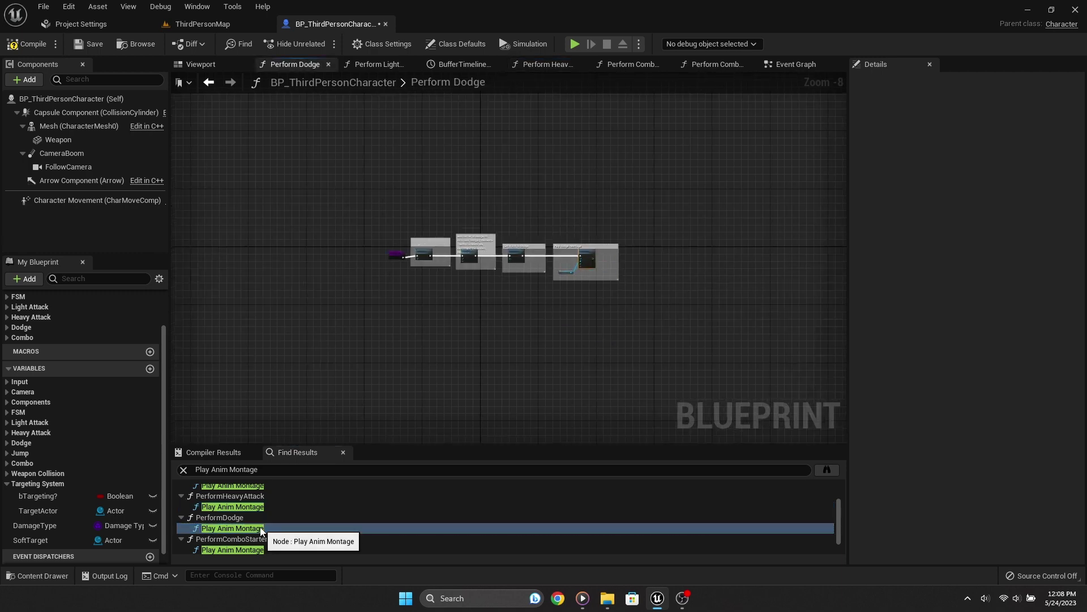
{"action": "scroll", "coordinate": [262, 530], "scroll_direction": "down", "scroll_amount": 1}
{"action": "left_click", "coordinate": [262, 531]}
{"action": "scroll", "coordinate": [504, 365], "scroll_direction": "down", "scroll_amount": 4}
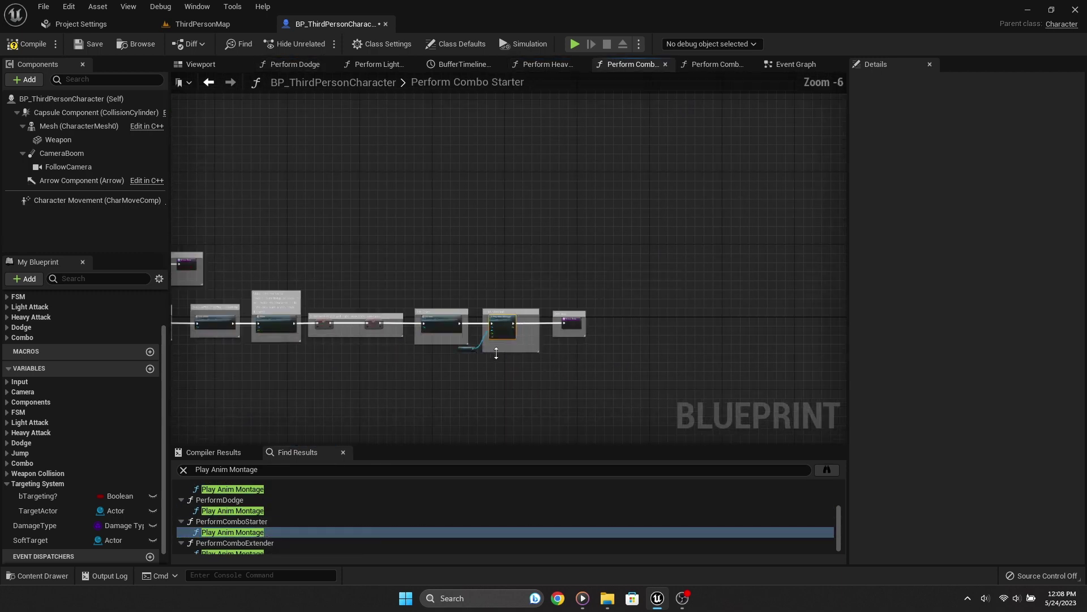
{"action": "mouse_move", "coordinate": [511, 323]}
{"action": "left_mouse_down"}
{"action": "mouse_move", "coordinate": [556, 325]}
{"action": "mouse_move", "coordinate": [329, 319]}
{"action": "left_mouse_up"}
{"action": "scroll", "coordinate": [554, 326], "scroll_direction": "up", "scroll_amount": 6}
{"action": "key", "text": "ctrl+v"}
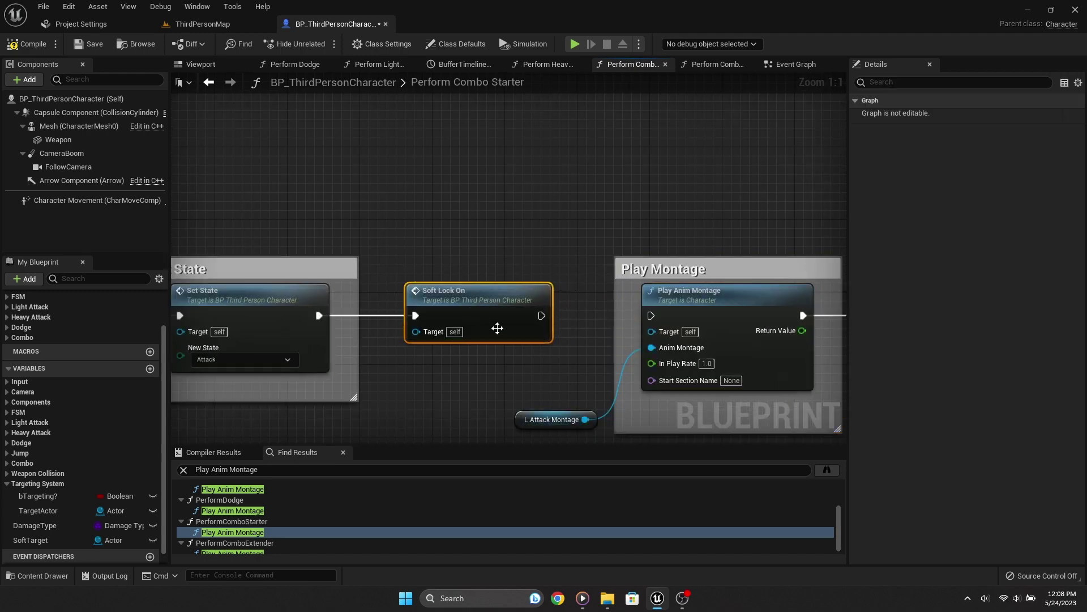
{"action": "left_click_drag", "start_coordinate": [541, 317], "coordinate": [650, 315]}
Step: In PerformComboExtender, insert a Soft Lock On node just before Play Anim Montage
{"action": "scroll", "coordinate": [388, 505], "scroll_direction": "down", "scroll_amount": 1}
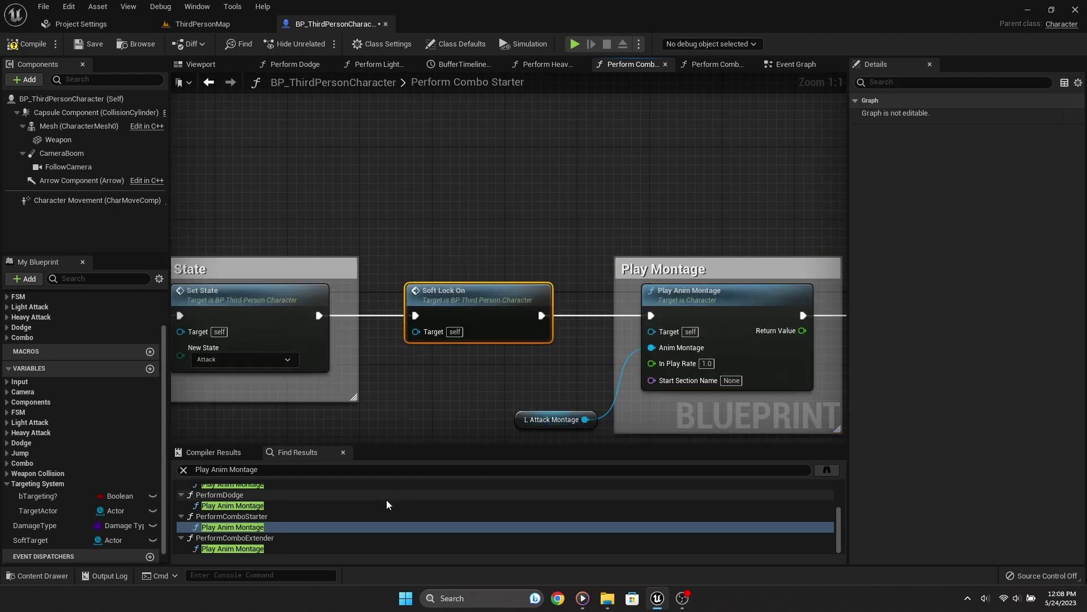
{"action": "left_click", "coordinate": [267, 550]}
{"action": "double_click", "coordinate": [267, 550]}
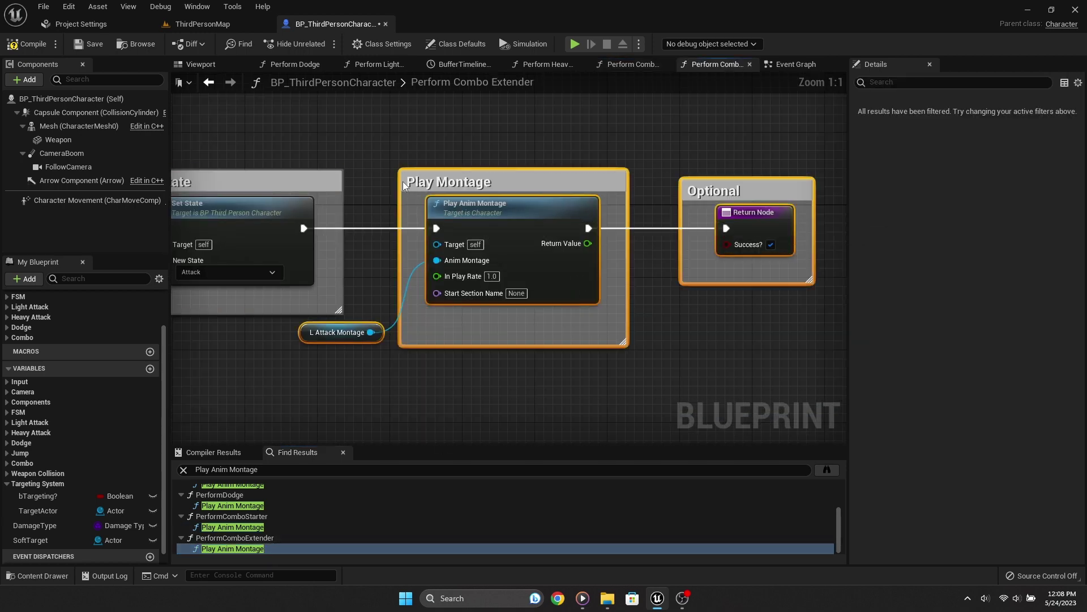
{"action": "right_click_drag", "start_coordinate": [408, 125], "coordinate": [353, 125]}
{"action": "left_click_drag", "start_coordinate": [437, 226], "coordinate": [623, 228]}
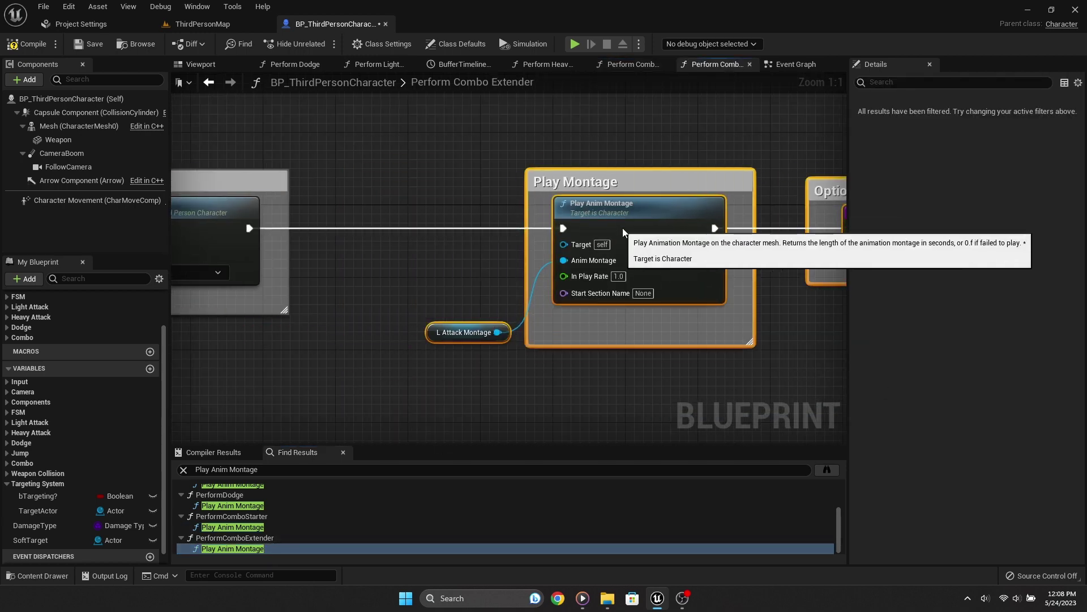
{"action": "mouse_move", "coordinate": [248, 228]}
{"action": "left_mouse_down"}
{"action": "mouse_move", "coordinate": [362, 229]}
{"action": "mouse_move", "coordinate": [346, 226]}
{"action": "left_mouse_up"}
{"action": "type", "text": "soft lock"}
{"action": "key", "text": "Return"}
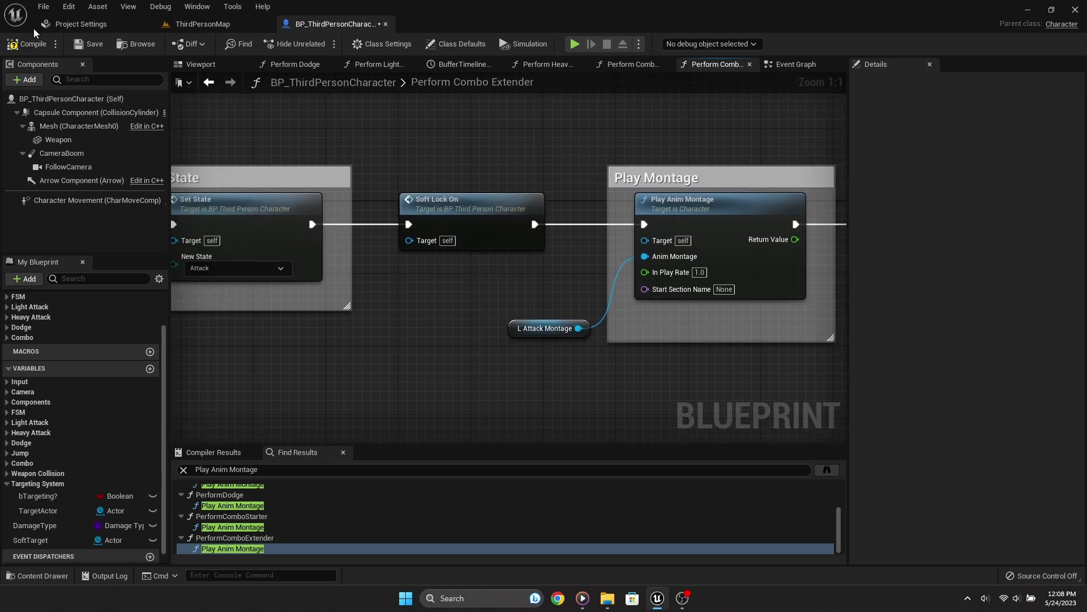
{"action": "left_click", "coordinate": [202, 24]}
Step: Playtest the attacks in ThirdPersonMap, stop, and return to BP_ThirdPersonCharacter
{"action": "left_click", "coordinate": [241, 44]}
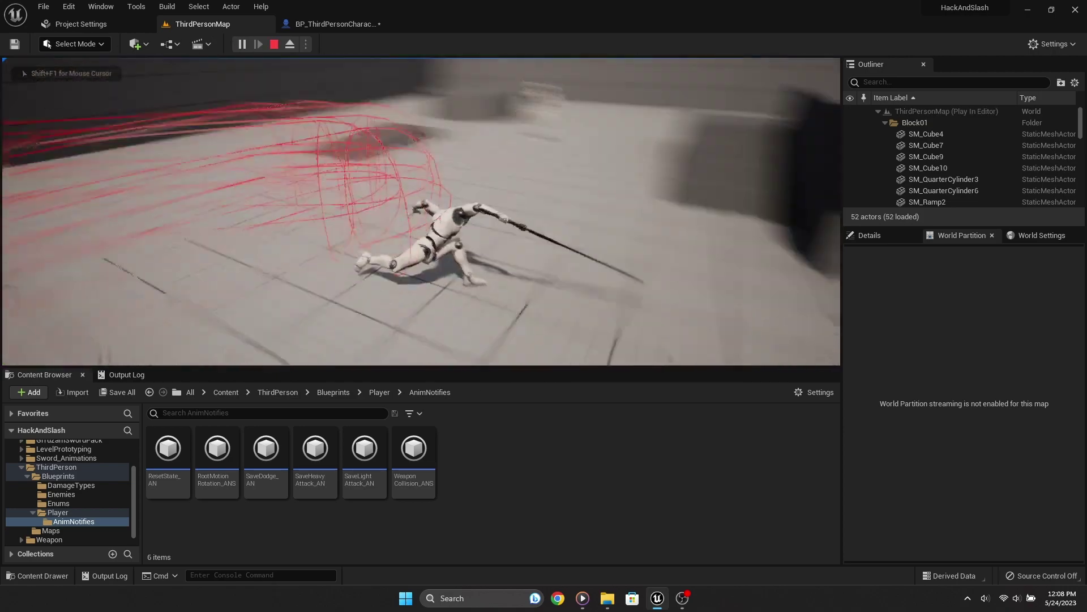
{"action": "key", "text": "Escape"}
{"action": "left_click", "coordinate": [326, 25]}
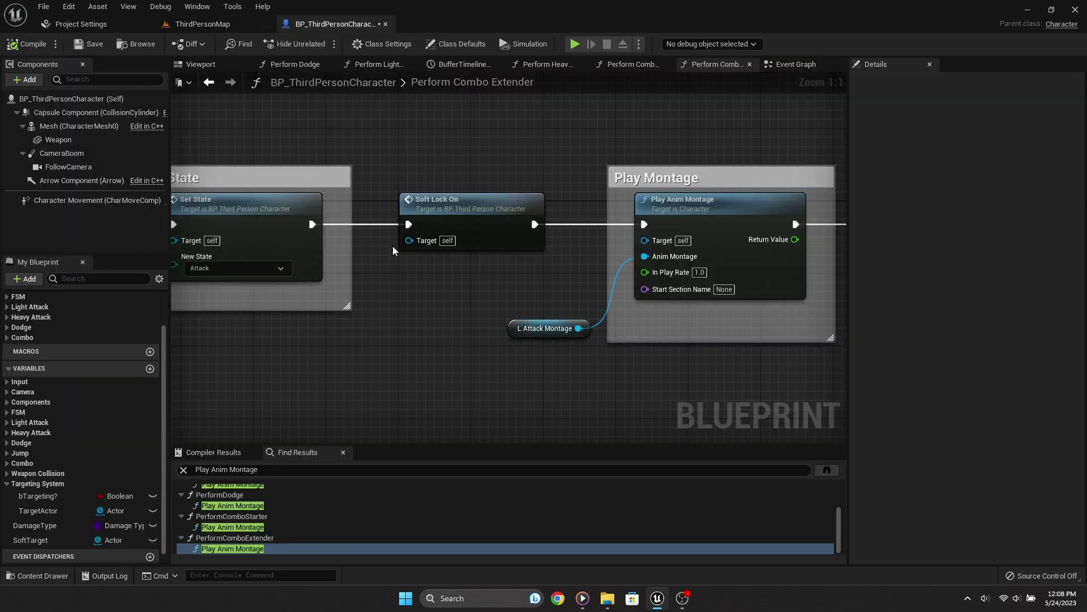
Step: Add a vector + node fed by the 500-scaled input direction multiplier in the Event Graph
{"action": "left_click", "coordinate": [795, 64]}
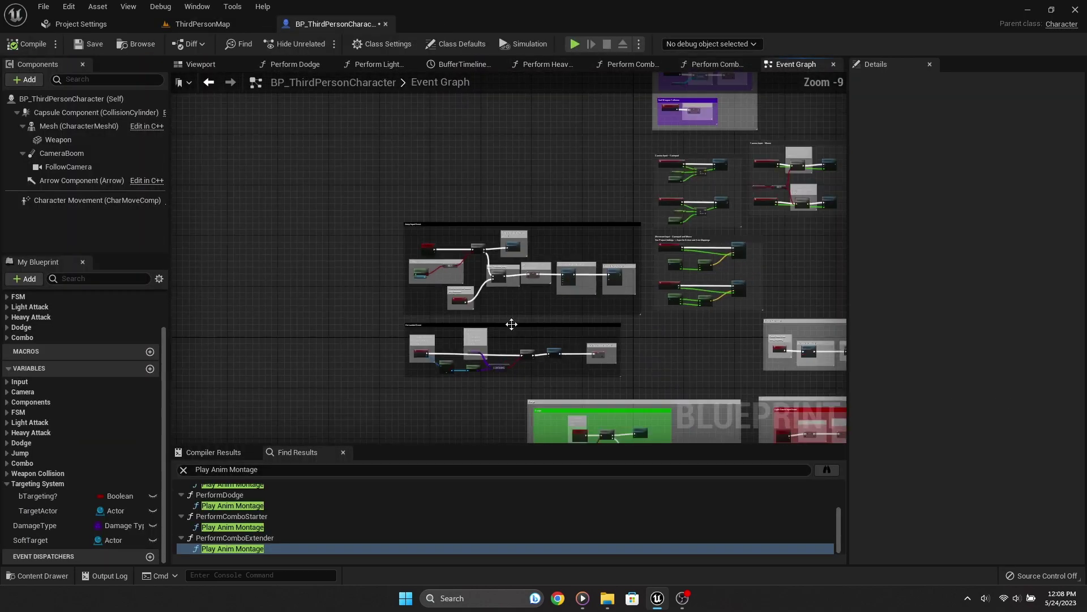
{"action": "scroll", "coordinate": [418, 306], "scroll_direction": "up", "scroll_amount": 2}
{"action": "scroll", "coordinate": [418, 306], "scroll_direction": "up", "scroll_amount": 5}
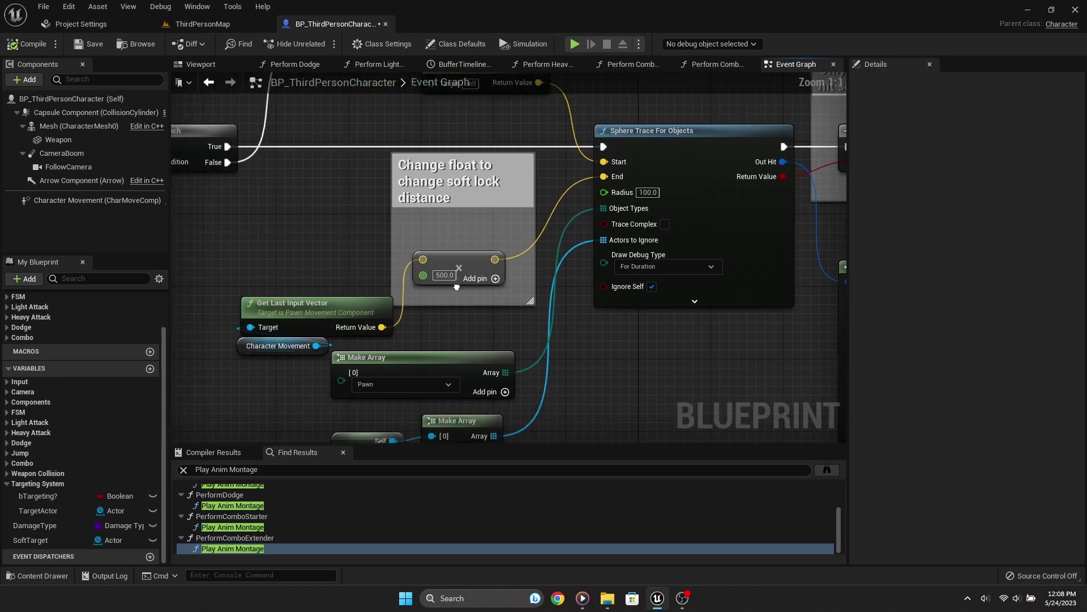
{"action": "left_click_drag", "start_coordinate": [298, 348], "coordinate": [441, 263]}
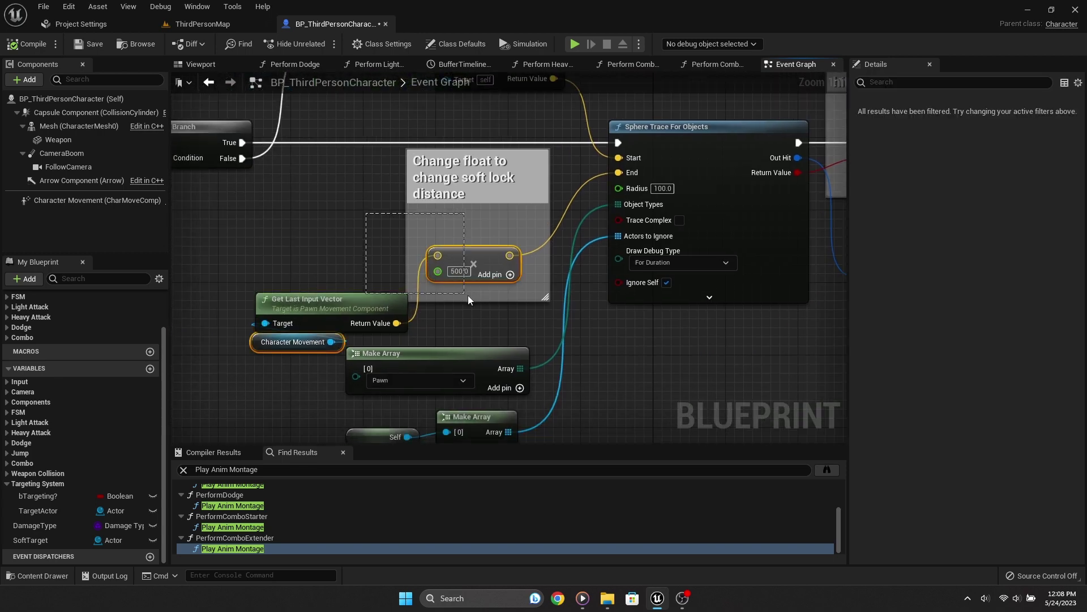
{"action": "left_click_drag", "start_coordinate": [522, 165], "coordinate": [379, 189]}
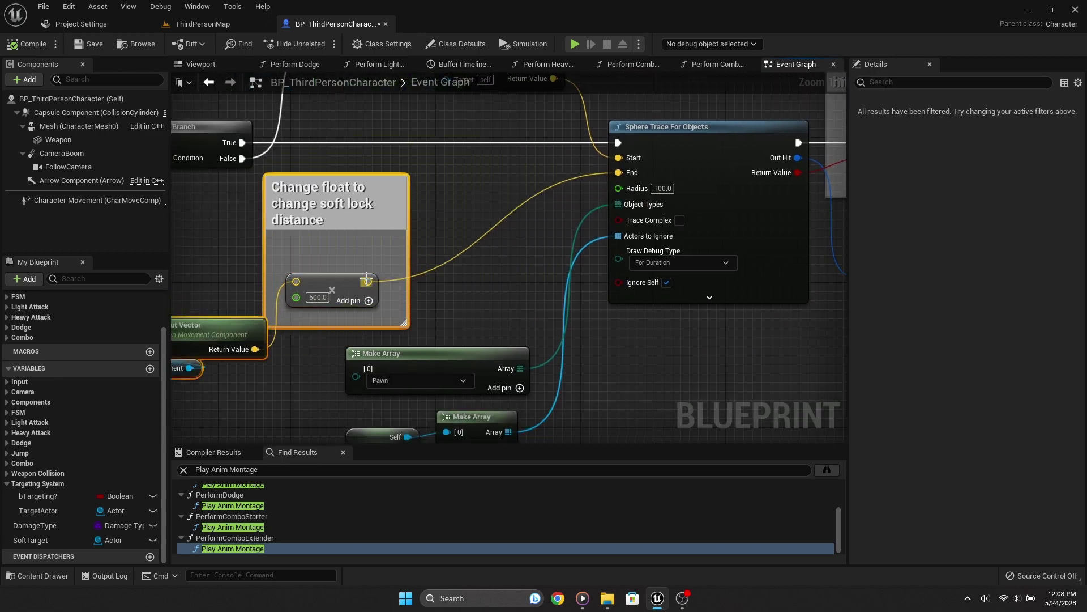
{"action": "left_click_drag", "start_coordinate": [368, 282], "coordinate": [463, 204]}
{"action": "type", "text": "+"}
{"action": "key", "text": "Return"}
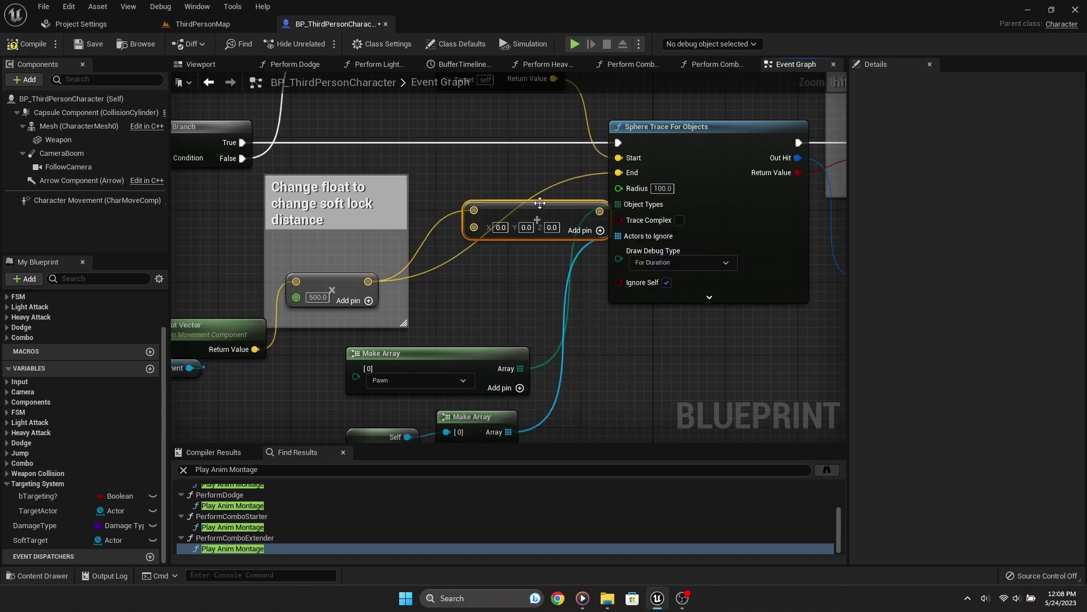
{"action": "mouse_move", "coordinate": [530, 218]}
{"action": "left_mouse_down"}
{"action": "mouse_move", "coordinate": [495, 184]}
{"action": "mouse_move", "coordinate": [504, 193]}
{"action": "left_mouse_up"}
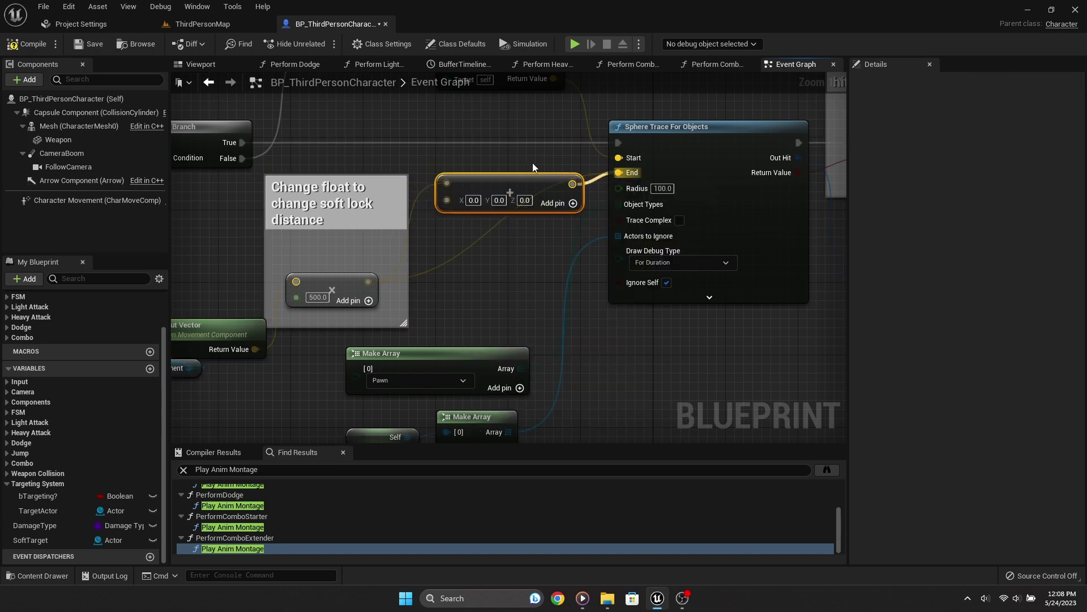
Step: Feed Get Actor Location into the + node via a reroute, then playtest the soft lock
{"action": "right_click_drag", "start_coordinate": [472, 200], "coordinate": [575, 297]}
{"action": "left_click_drag", "start_coordinate": [558, 303], "coordinate": [470, 218]}
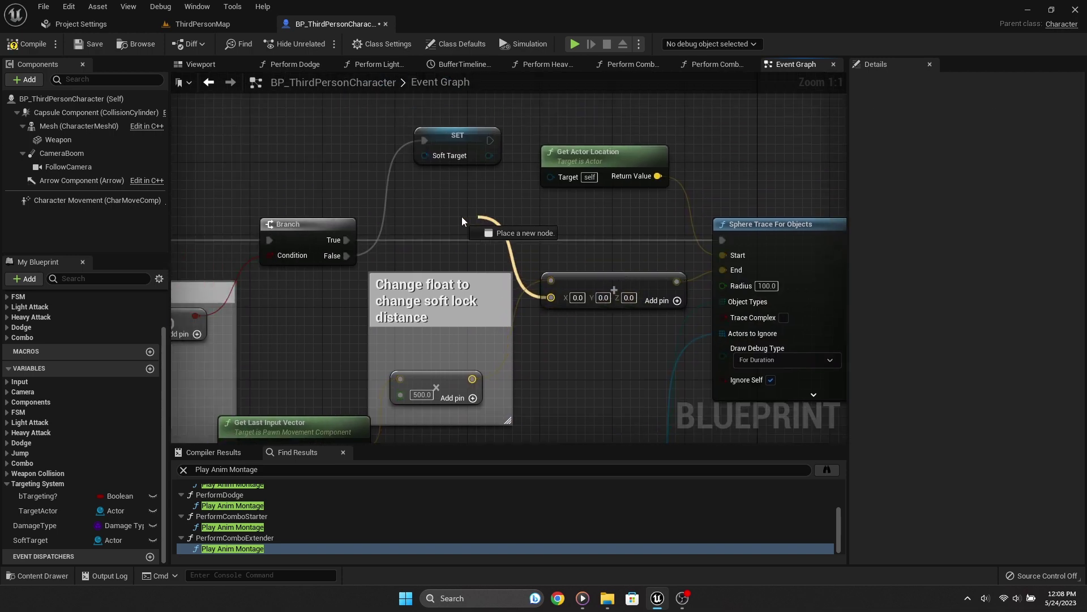
{"action": "type", "text": "h"}
{"action": "key", "text": "Escape"}
{"action": "left_click_drag", "start_coordinate": [589, 153], "coordinate": [444, 199]}
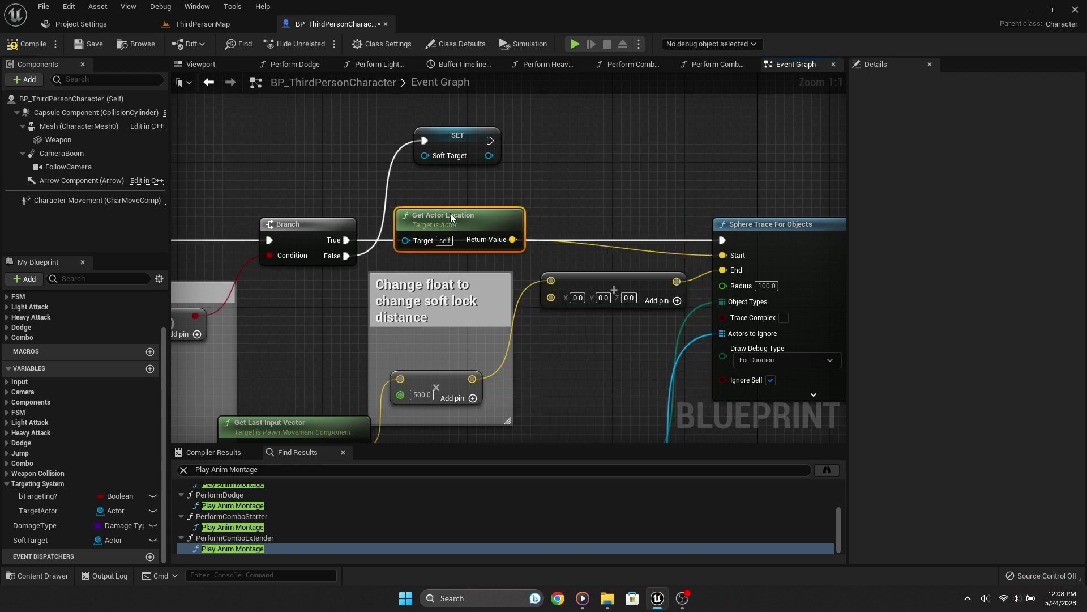
{"action": "left_click_drag", "start_coordinate": [513, 220], "coordinate": [549, 285]}
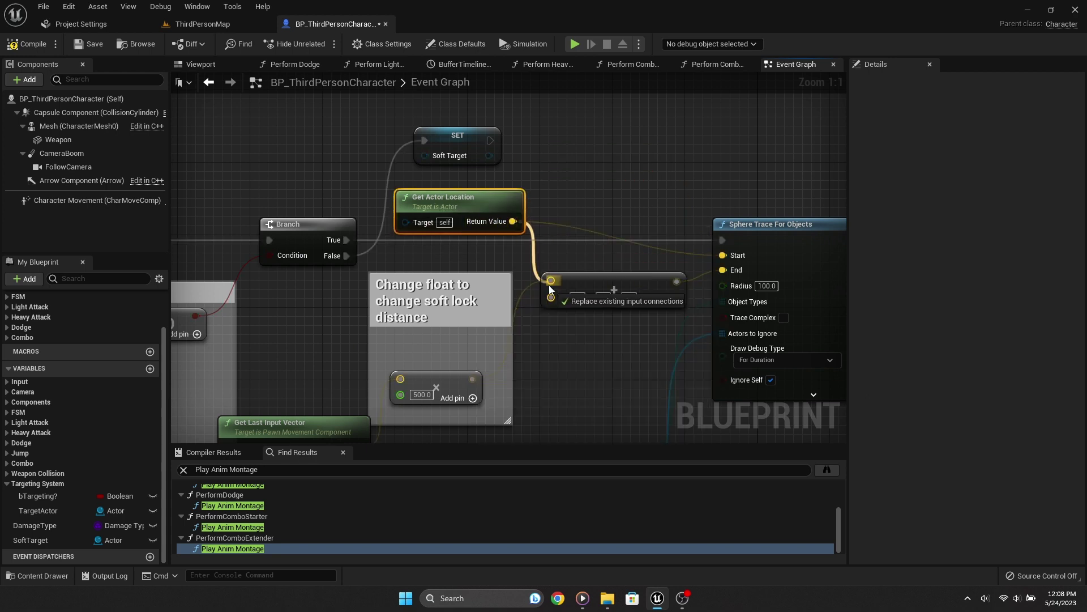
{"action": "double_click", "coordinate": [588, 233]}
{"action": "key", "text": "q"}
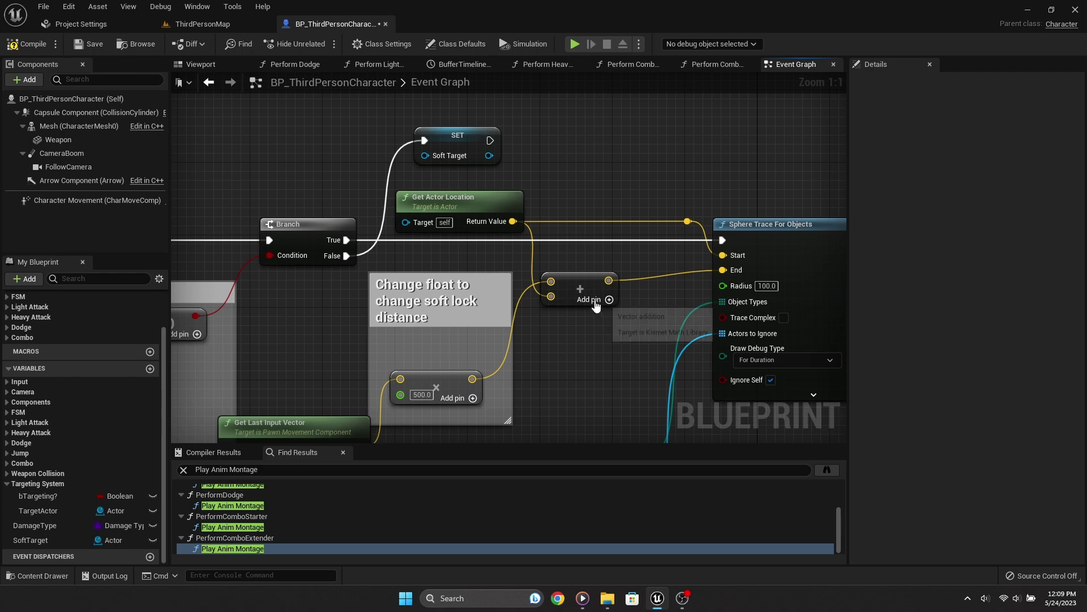
{"action": "left_click_drag", "start_coordinate": [583, 274], "coordinate": [585, 265]}
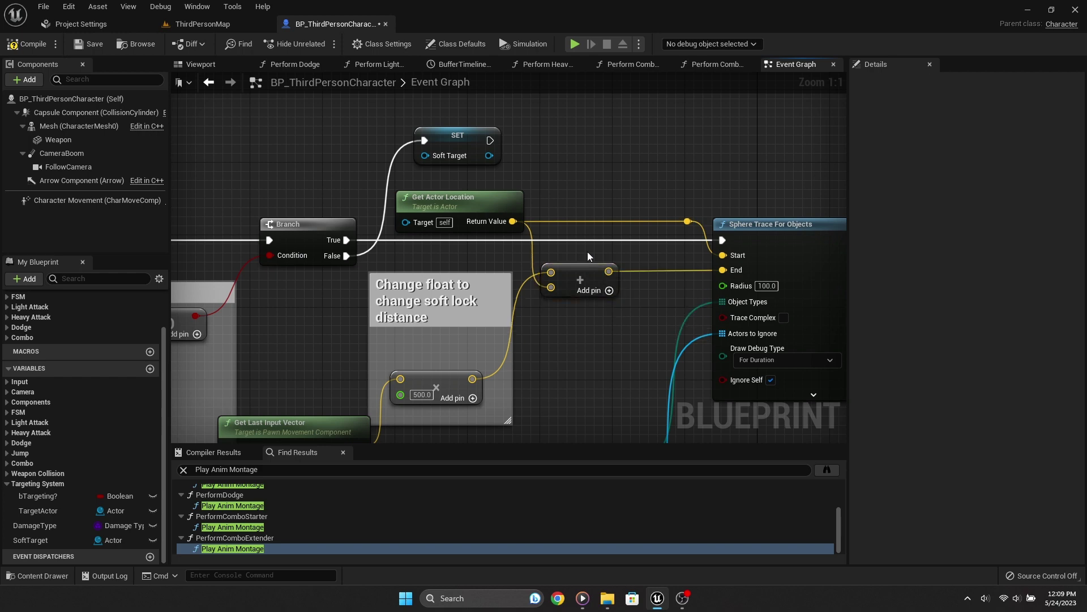
{"action": "left_click", "coordinate": [192, 27]}
{"action": "left_click", "coordinate": [242, 44]}
Step: Stop the play session and change the soft lock distance from 500.0 to 1000 in the character Event Graph
{"action": "left_click", "coordinate": [422, 212]}
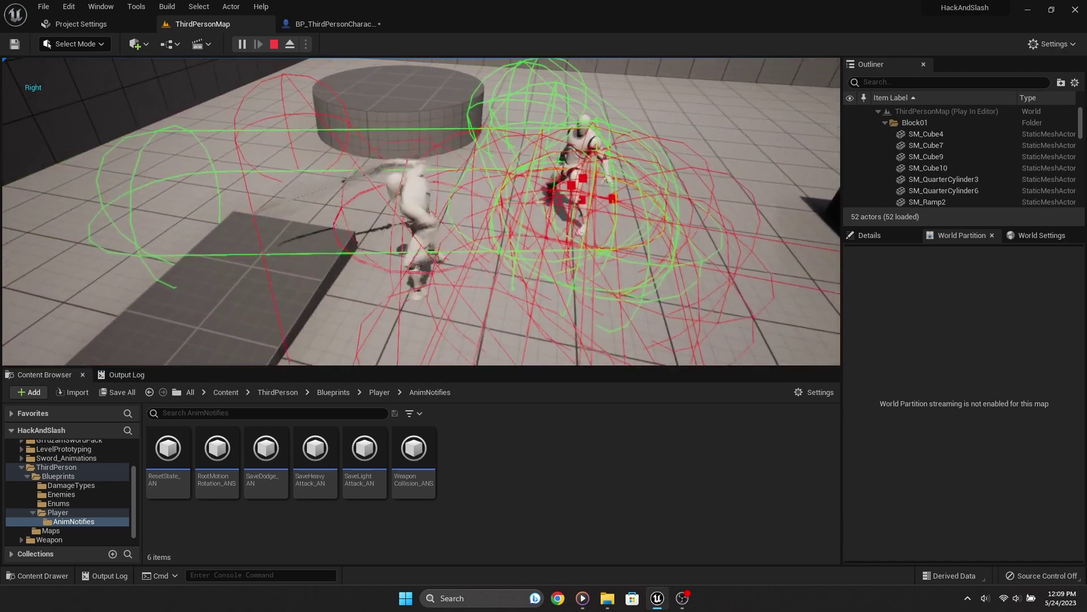
{"action": "key", "text": "Escape"}
{"action": "left_click", "coordinate": [334, 24]}
{"action": "scroll", "coordinate": [467, 276], "scroll_direction": "up", "scroll_amount": 3}
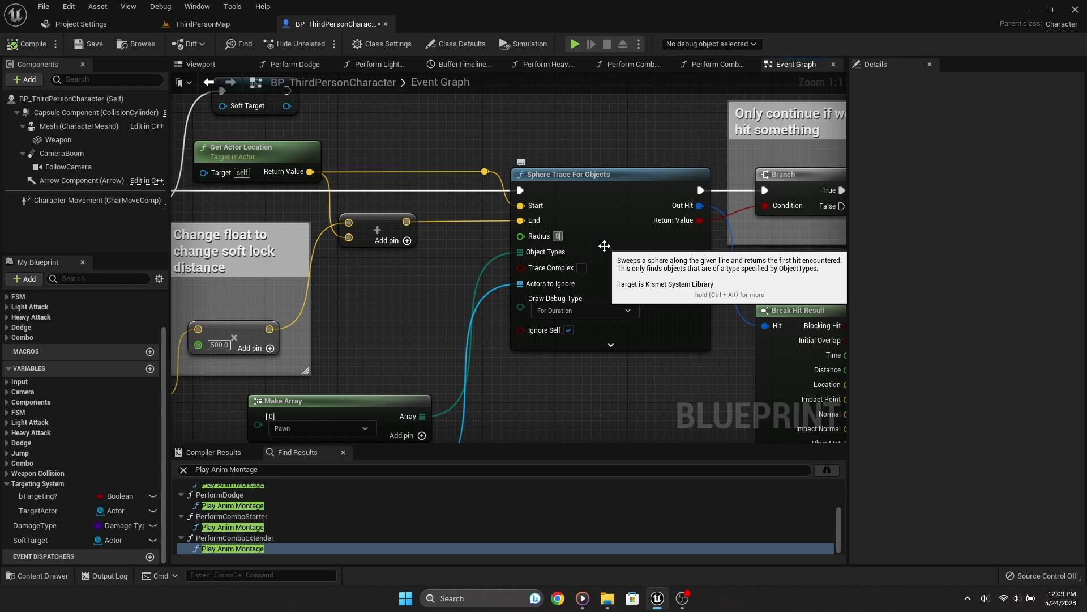
{"action": "left_click", "coordinate": [219, 344]}
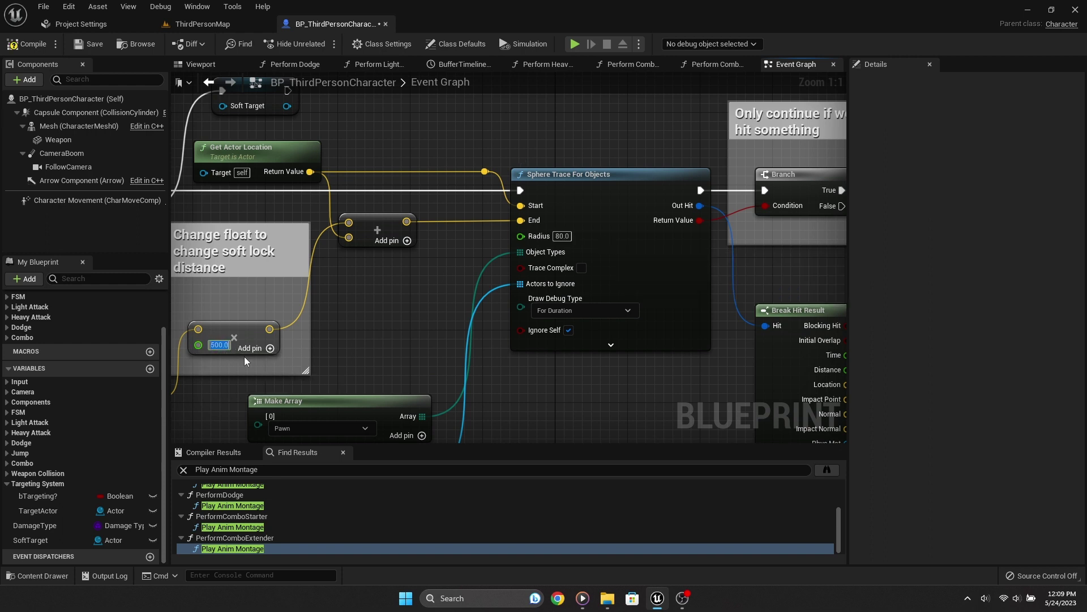
{"action": "type", "text": "1000"}
{"action": "key", "text": "Return"}
{"action": "scroll", "coordinate": [376, 279], "scroll_direction": "down", "scroll_amount": 1}
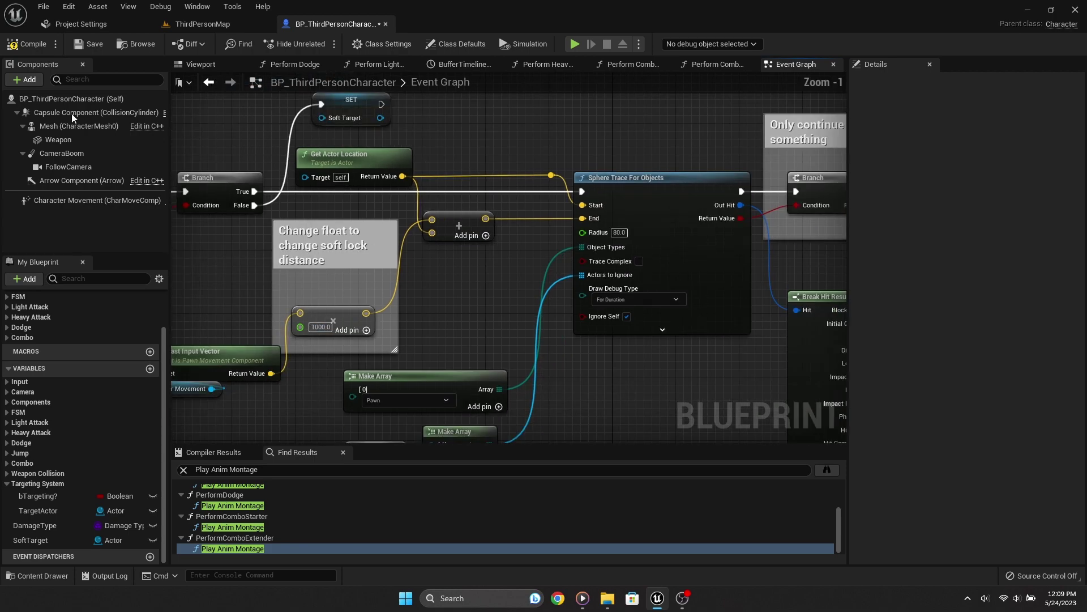
Step: Playtest the 1000 distance in ThirdPersonMap, then go back to the character blueprint
{"action": "left_click", "coordinate": [215, 24]}
{"action": "left_click", "coordinate": [242, 44]}
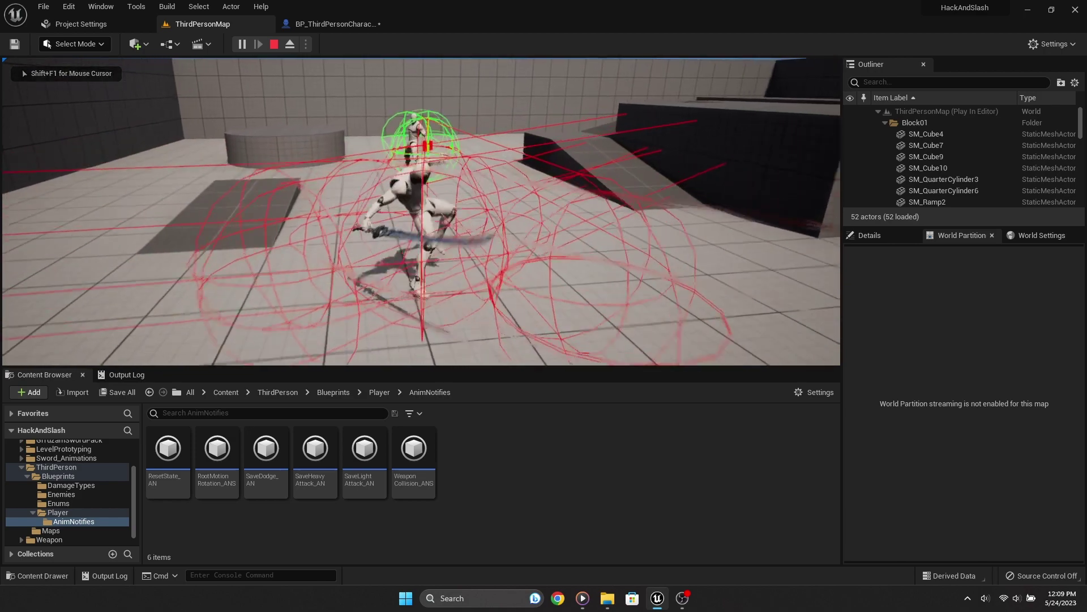
{"action": "key", "text": "Escape"}
{"action": "left_click", "coordinate": [335, 24]}
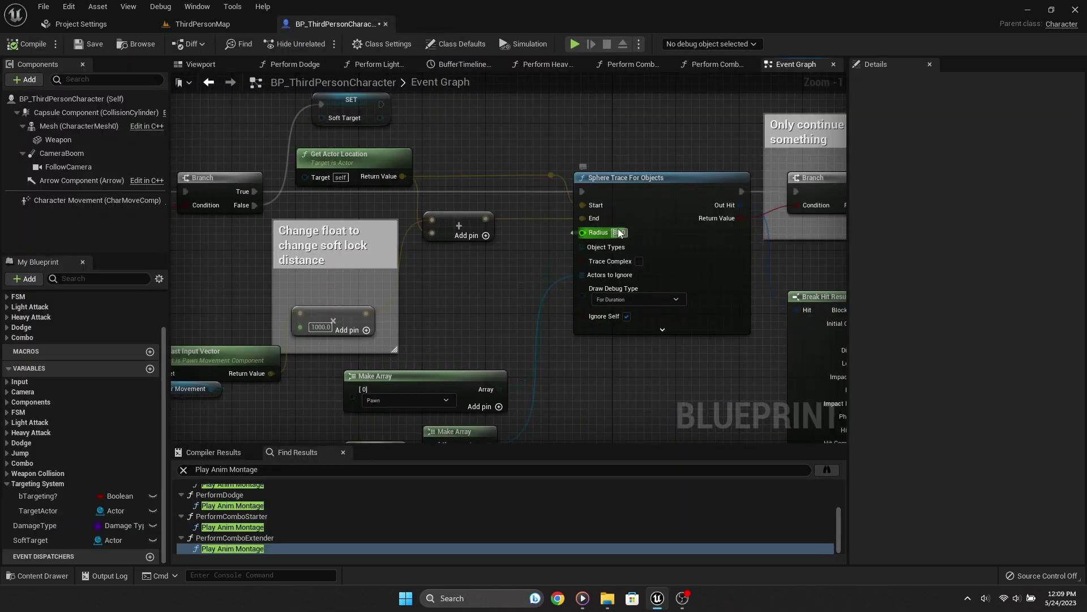
Step: Set the Sphere Trace Radius to 100 and compile the blueprint
{"action": "type", "text": "12"}
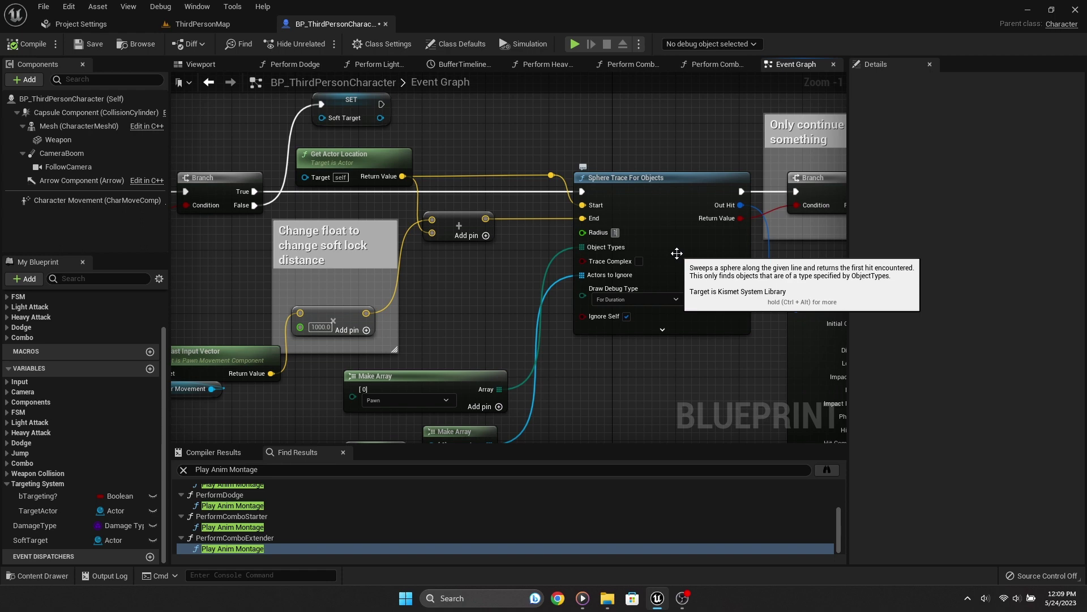
{"action": "scroll", "coordinate": [340, 226], "scroll_direction": "down", "scroll_amount": 1}
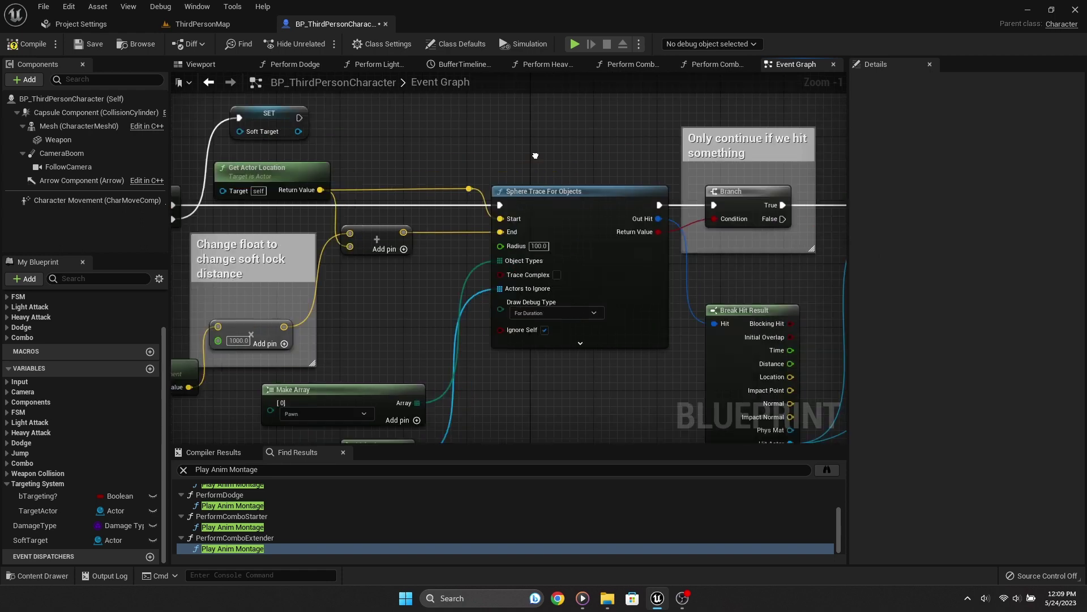
{"action": "scroll", "coordinate": [442, 175], "scroll_direction": "down", "scroll_amount": 5}
{"action": "left_click", "coordinate": [40, 49]}
{"action": "scroll", "coordinate": [624, 306], "scroll_direction": "up", "scroll_amount": 1}
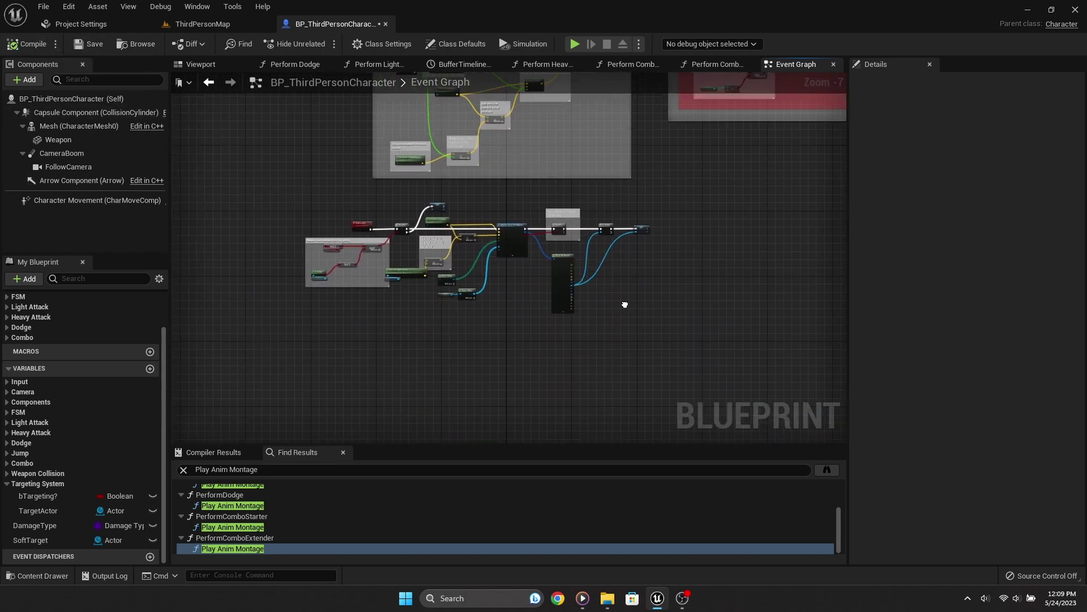
{"action": "scroll", "coordinate": [622, 313], "scroll_direction": "up", "scroll_amount": 1}
{"action": "scroll", "coordinate": [649, 320], "scroll_direction": "up", "scroll_amount": 1}
{"action": "scroll", "coordinate": [753, 328], "scroll_direction": "down", "scroll_amount": 1}
{"action": "scroll", "coordinate": [753, 329], "scroll_direction": "down", "scroll_amount": 1}
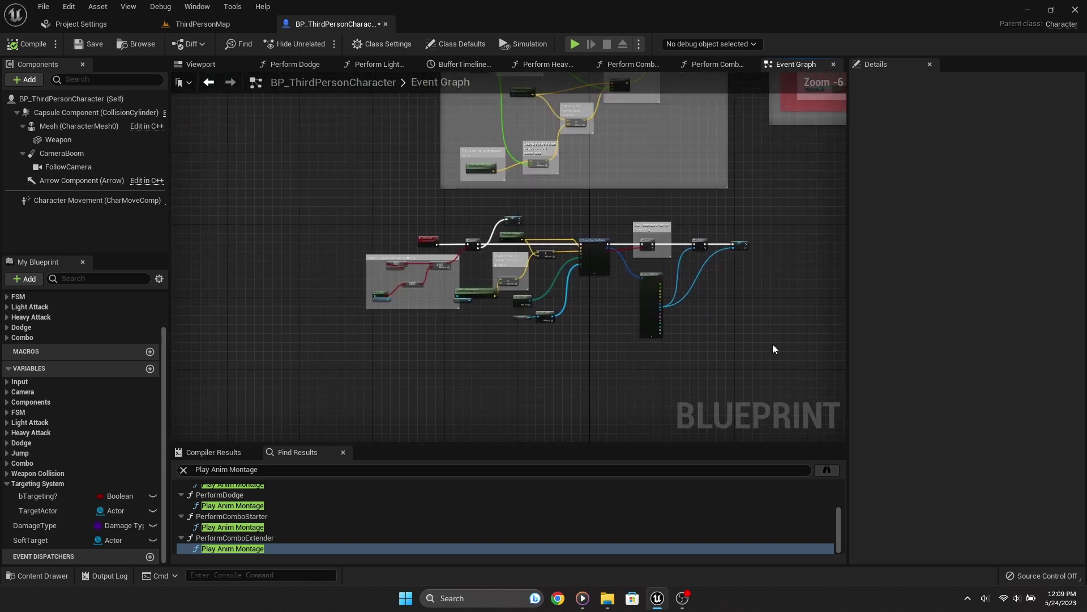
Step: Wrap all the soft lock trace nodes in a comment titled 'Soft Lock on System'
{"action": "left_click_drag", "start_coordinate": [773, 345], "coordinate": [345, 214]}
{"action": "scroll", "coordinate": [659, 264], "scroll_direction": "up", "scroll_amount": 5}
{"action": "scroll", "coordinate": [623, 272], "scroll_direction": "up", "scroll_amount": 1}
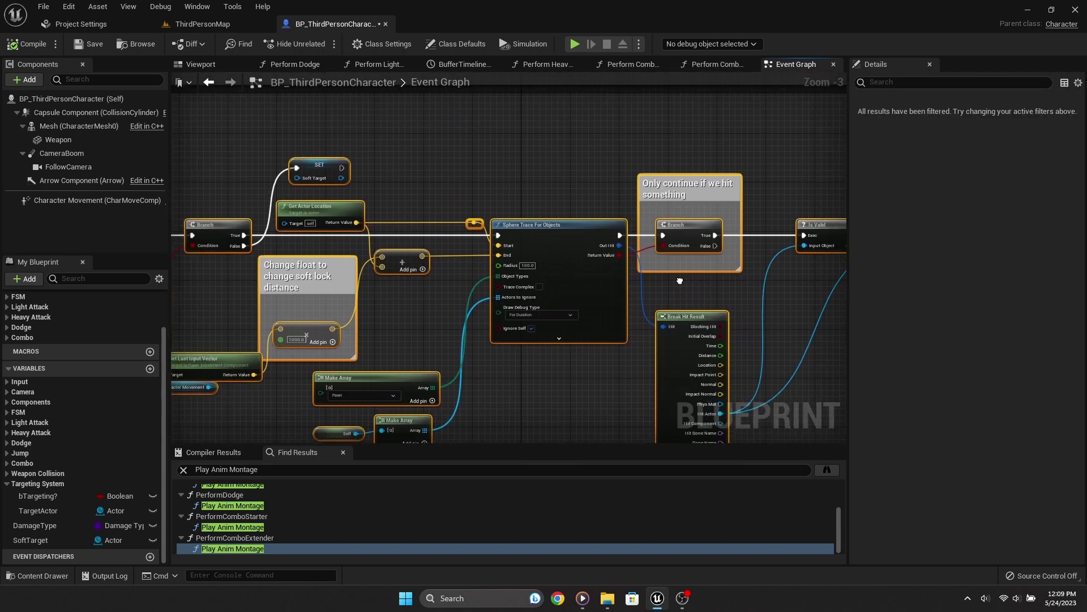
{"action": "scroll", "coordinate": [628, 272], "scroll_direction": "down", "scroll_amount": 6}
{"action": "scroll", "coordinate": [630, 272], "scroll_direction": "down", "scroll_amount": 1}
{"action": "key", "text": "c"}
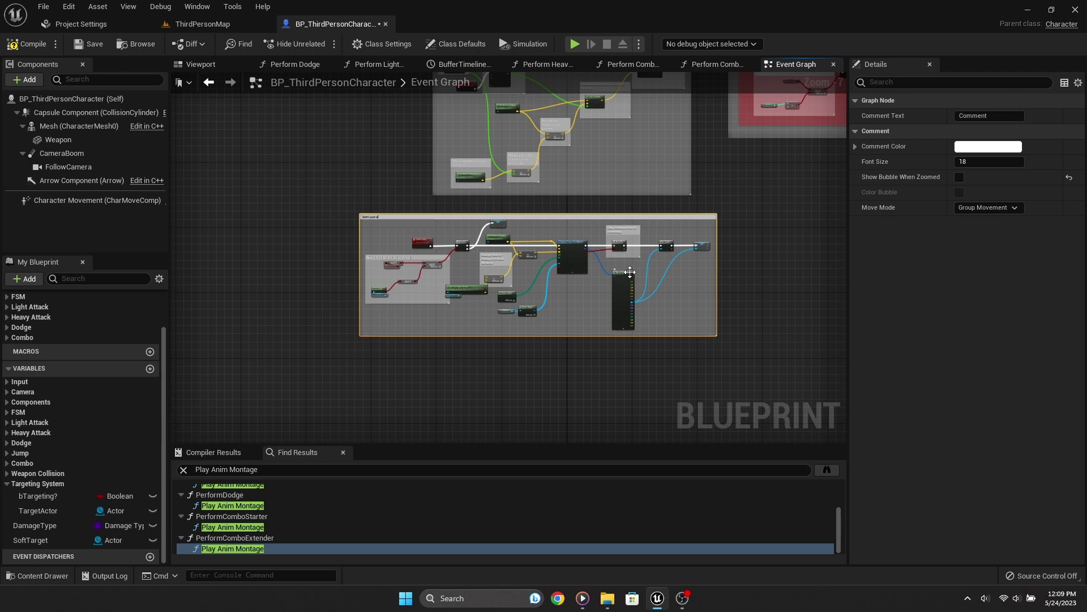
{"action": "scroll", "coordinate": [421, 221], "scroll_direction": "up", "scroll_amount": 4}
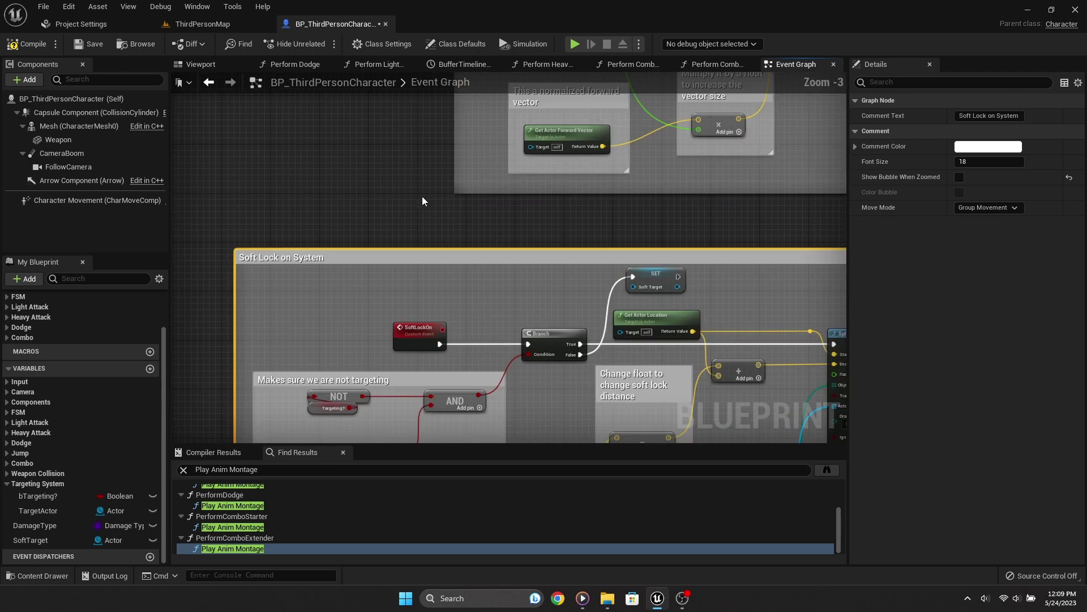
{"action": "scroll", "coordinate": [476, 259], "scroll_direction": "down", "scroll_amount": 1}
{"action": "scroll", "coordinate": [474, 256], "scroll_direction": "down", "scroll_amount": 1}
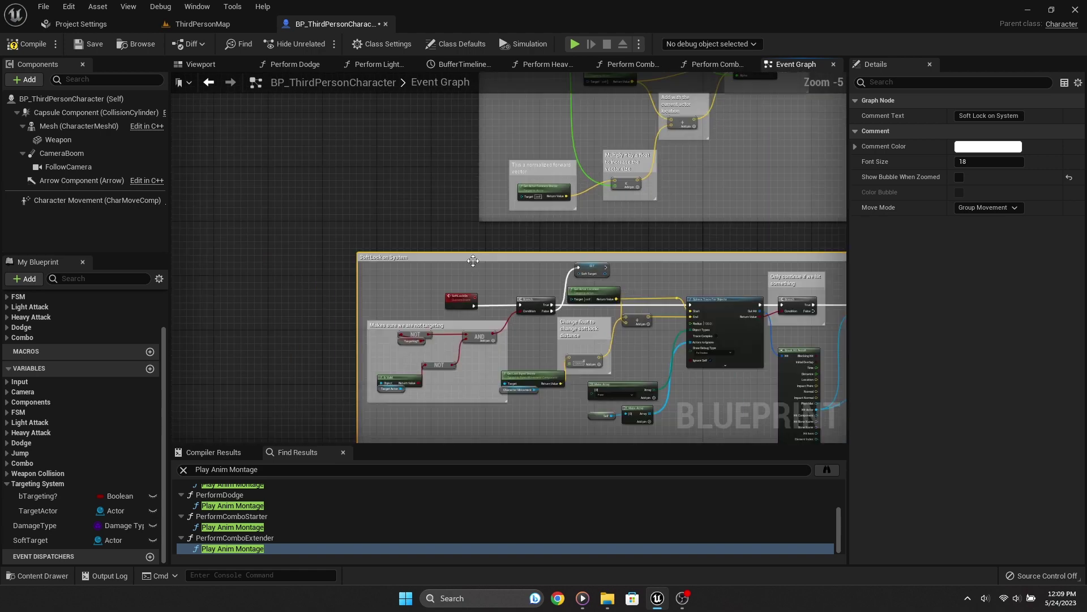
{"action": "double_click", "coordinate": [471, 249]}
{"action": "left_click", "coordinate": [478, 229]}
Step: Move to empty graph space and bring up the add-node action list
{"action": "scroll", "coordinate": [478, 229], "scroll_direction": "up", "scroll_amount": 3}
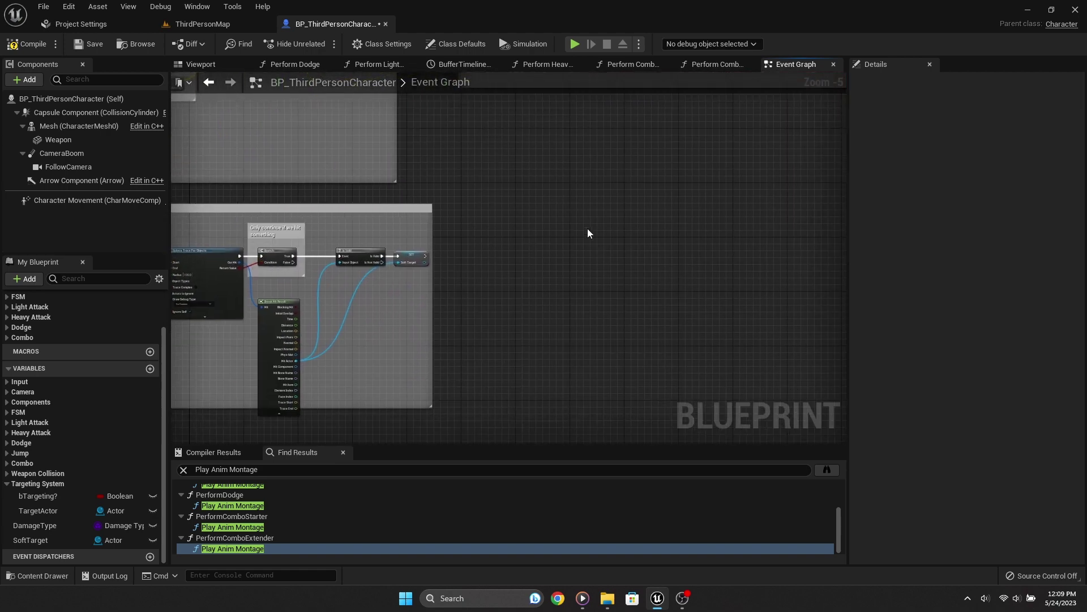
{"action": "right_click_drag", "start_coordinate": [586, 229], "coordinate": [383, 231]}
{"action": "right_click", "coordinate": [382, 231]}
Step: Add a custom event named RotationToTarget
{"action": "type", "text": "custom event"}
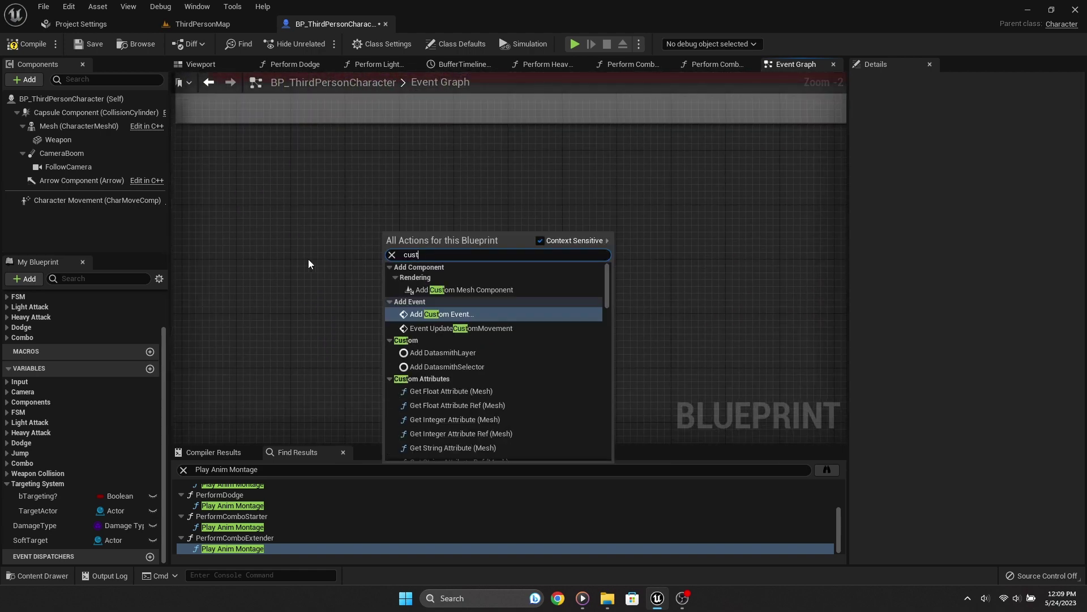
{"action": "key", "text": "Escape"}
{"action": "type", "text": "Rotation"}
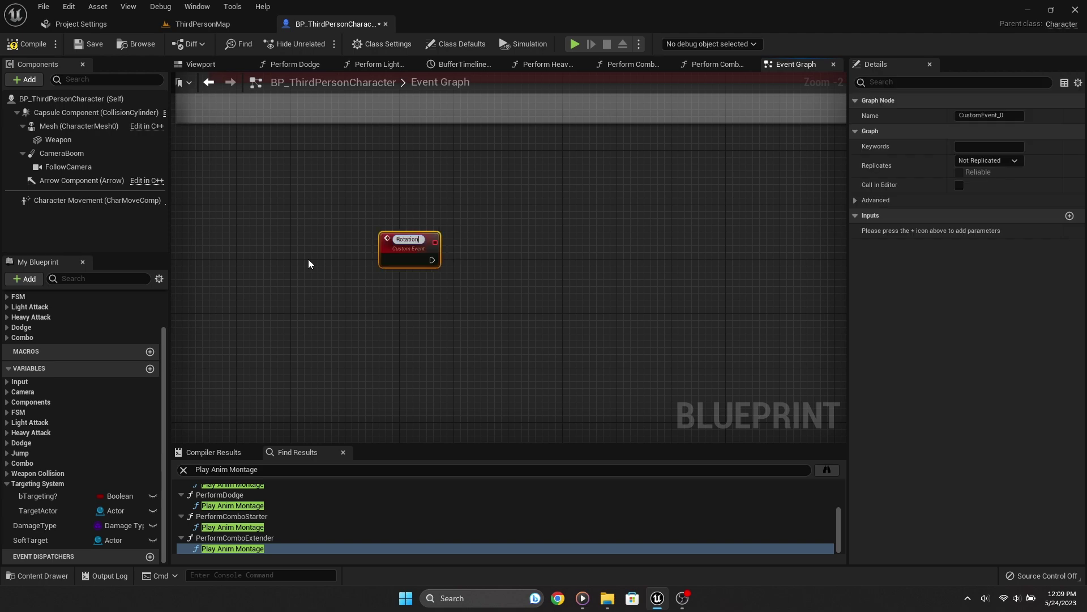
{"action": "type", "text": "ToT"}
{"action": "type", "text": "arget"}
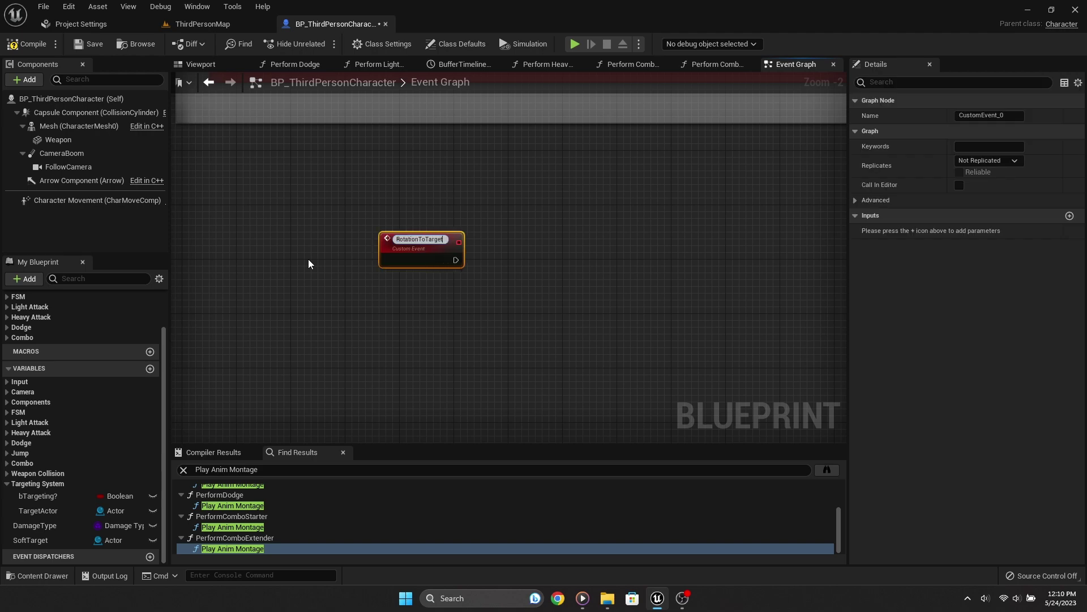
{"action": "key", "text": "Return"}
{"action": "left_click", "coordinate": [489, 307]}
{"action": "scroll", "coordinate": [452, 258], "scroll_direction": "up", "scroll_amount": 2}
Step: Comment the RotationToTarget event as 'Rotate towards the enemy when attacking'
{"action": "left_click_drag", "start_coordinate": [496, 283], "coordinate": [339, 181]}
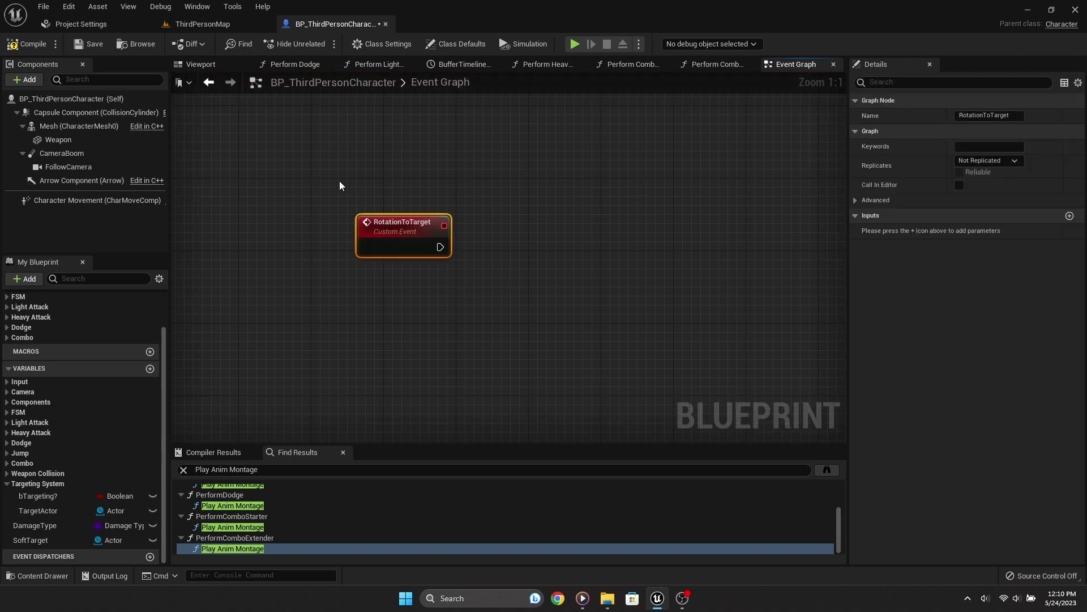
{"action": "type", "text": "cRotate t"}
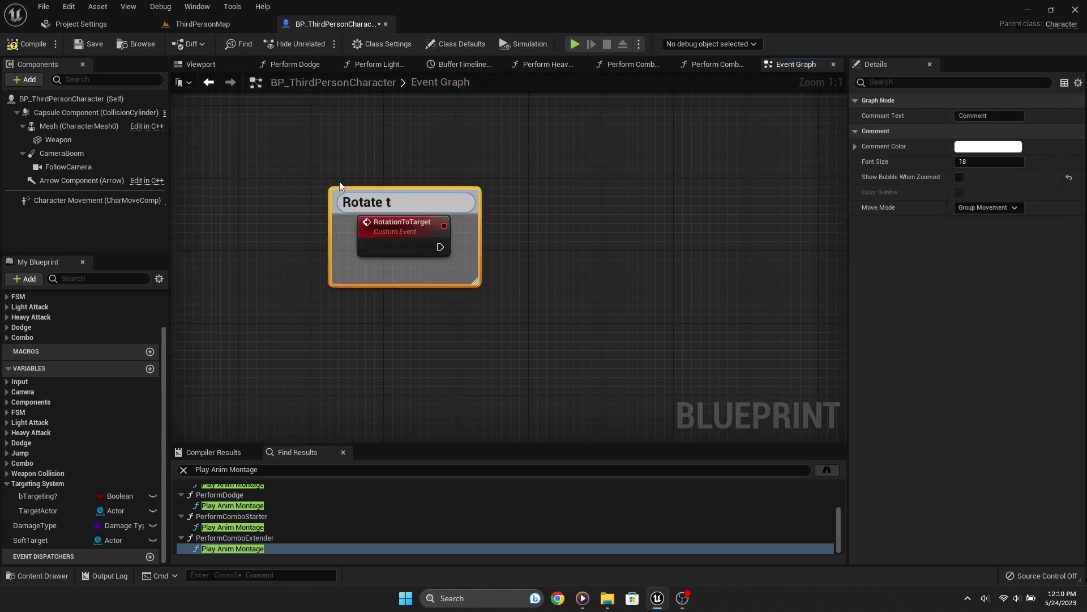
{"action": "type", "text": "ds t"}
{"action": "type", "text": "he enemy"}
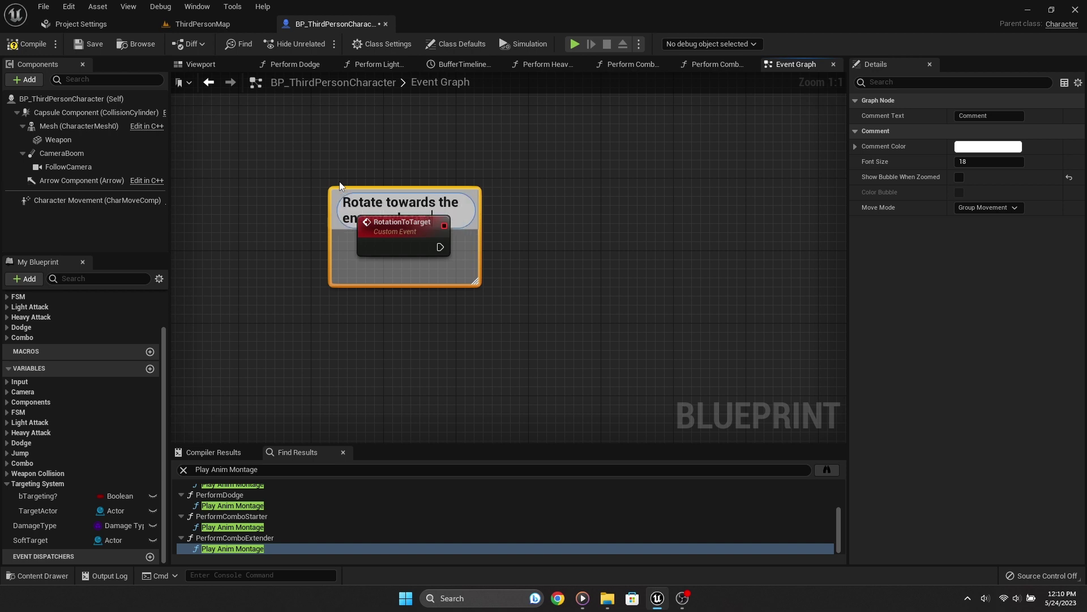
{"action": "type", "text": "cking"}
{"action": "key", "text": "Return"}
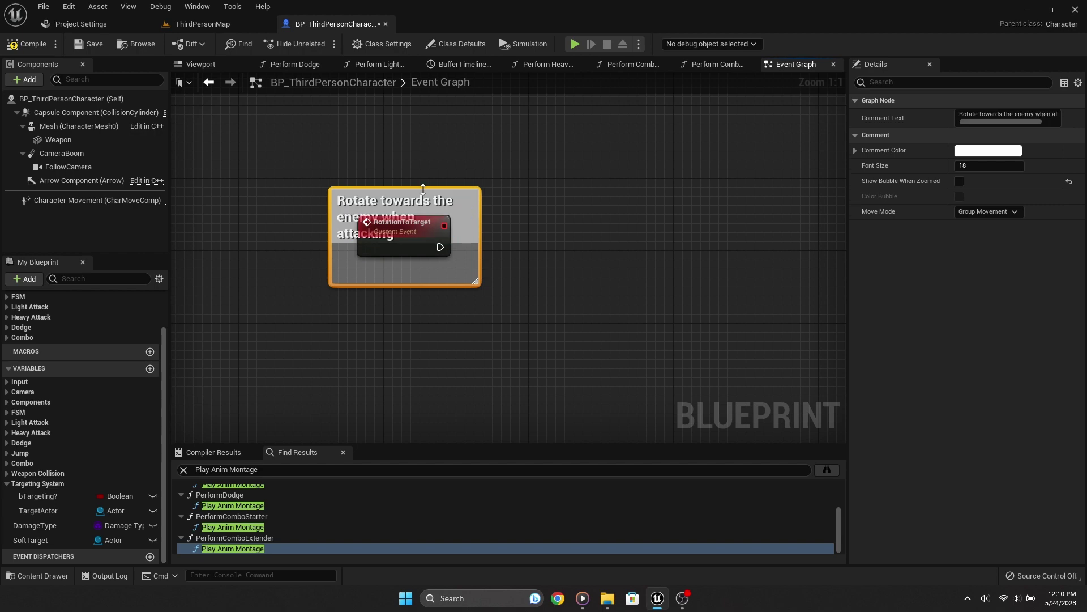
{"action": "left_click_drag", "start_coordinate": [423, 188], "coordinate": [423, 152]}
{"action": "left_click", "coordinate": [543, 226]}
{"action": "right_click_drag", "start_coordinate": [542, 226], "coordinate": [452, 236]}
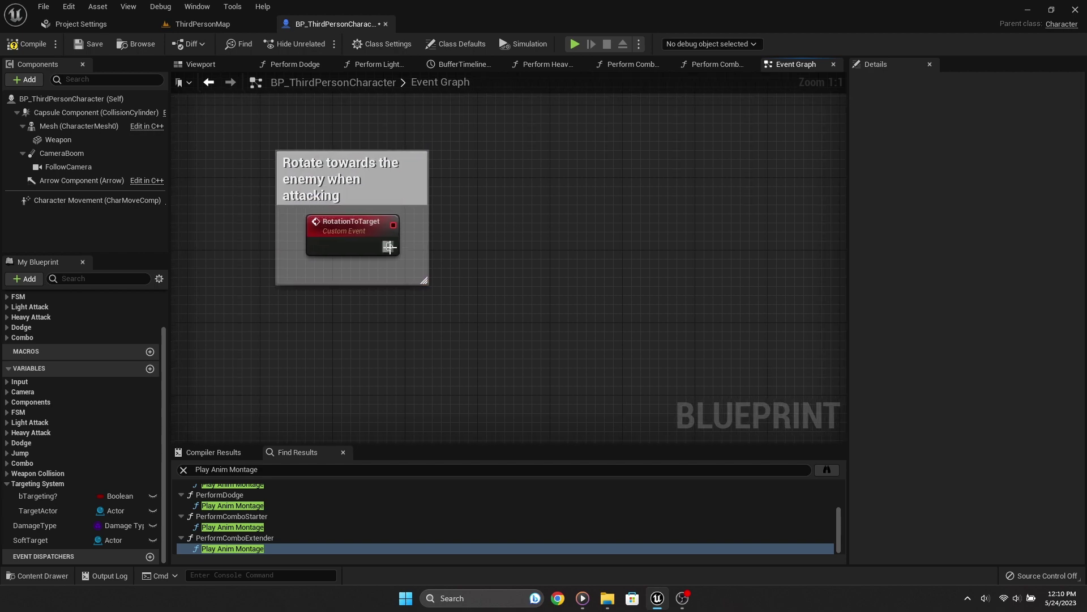
Step: Connect a Branch node to the RotationToTarget event's execution output
{"action": "type", "text": "br"}
{"action": "left_click_drag", "start_coordinate": [525, 283], "coordinate": [565, 235]}
{"action": "key", "text": "Return"}
Step: Add an Is Valid check on Target Actor wired into the Branch condition
{"action": "left_click", "coordinate": [511, 349]}
{"action": "right_click_drag", "start_coordinate": [512, 348], "coordinate": [544, 330]}
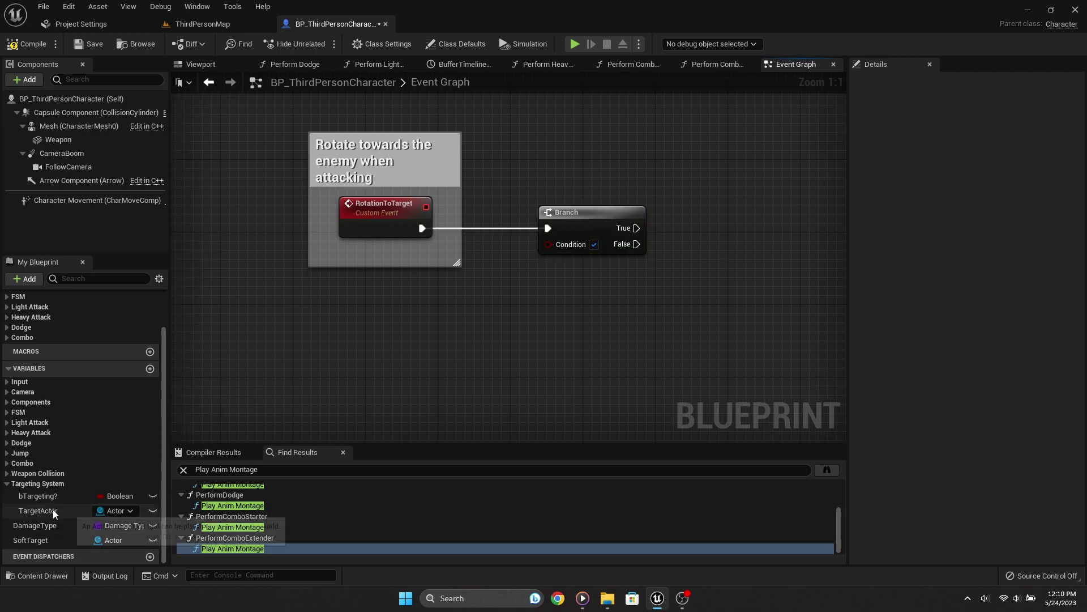
{"action": "mouse_move", "coordinate": [53, 508]}
{"action": "left_mouse_down", "text": "ctrl"}
{"action": "mouse_move", "coordinate": [391, 383]}
{"action": "mouse_move", "coordinate": [465, 331]}
{"action": "left_mouse_up", "text": "ctrl"}
{"action": "type", "text": "isval"}
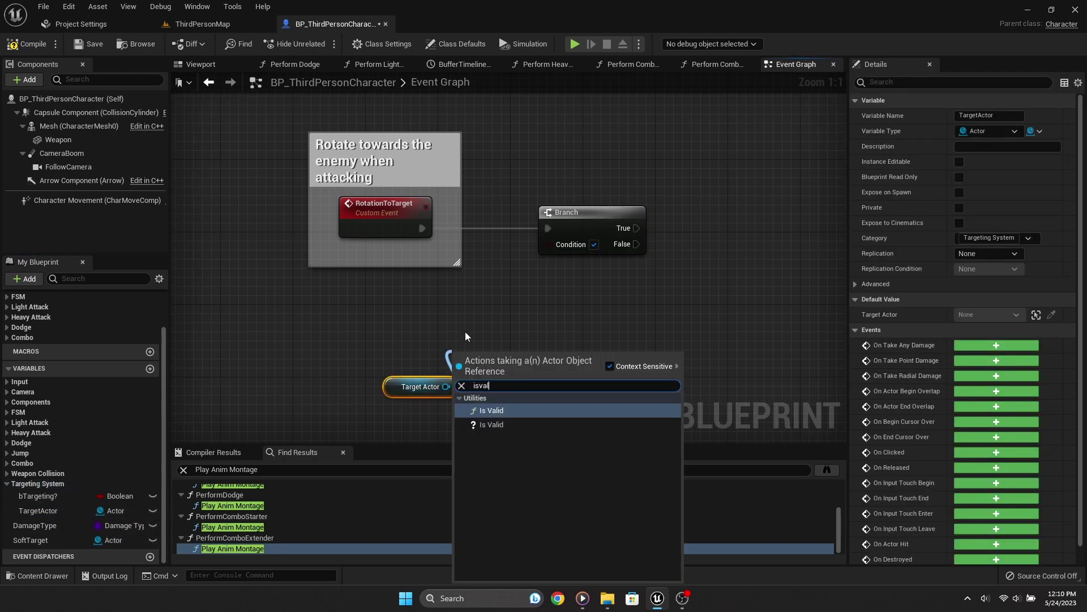
{"action": "type", "text": "id"}
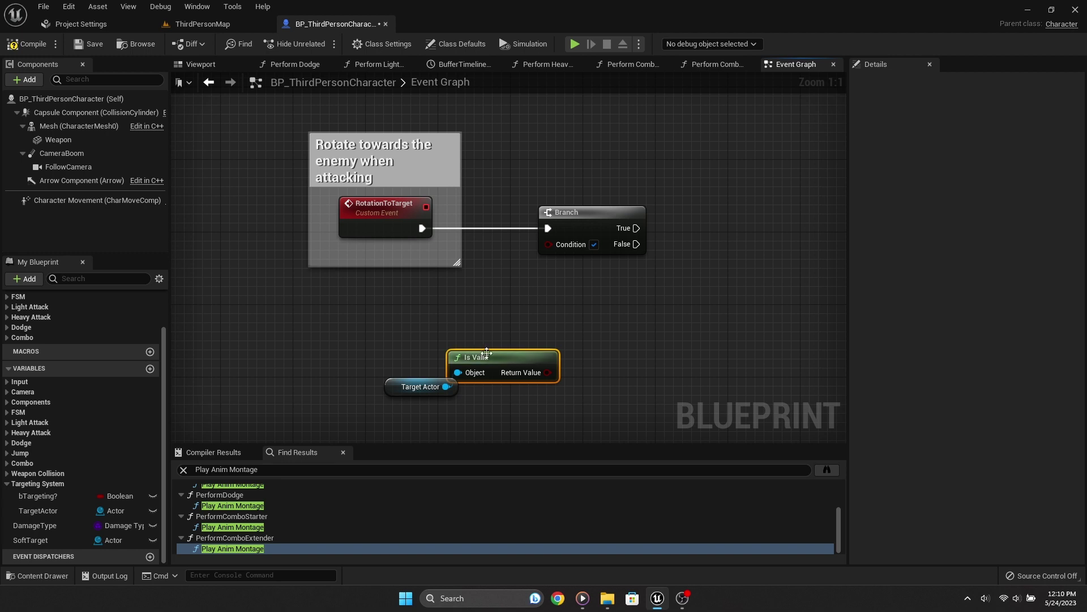
{"action": "left_click_drag", "start_coordinate": [477, 356], "coordinate": [424, 355]}
{"action": "left_click_drag", "start_coordinate": [490, 373], "coordinate": [547, 244]}
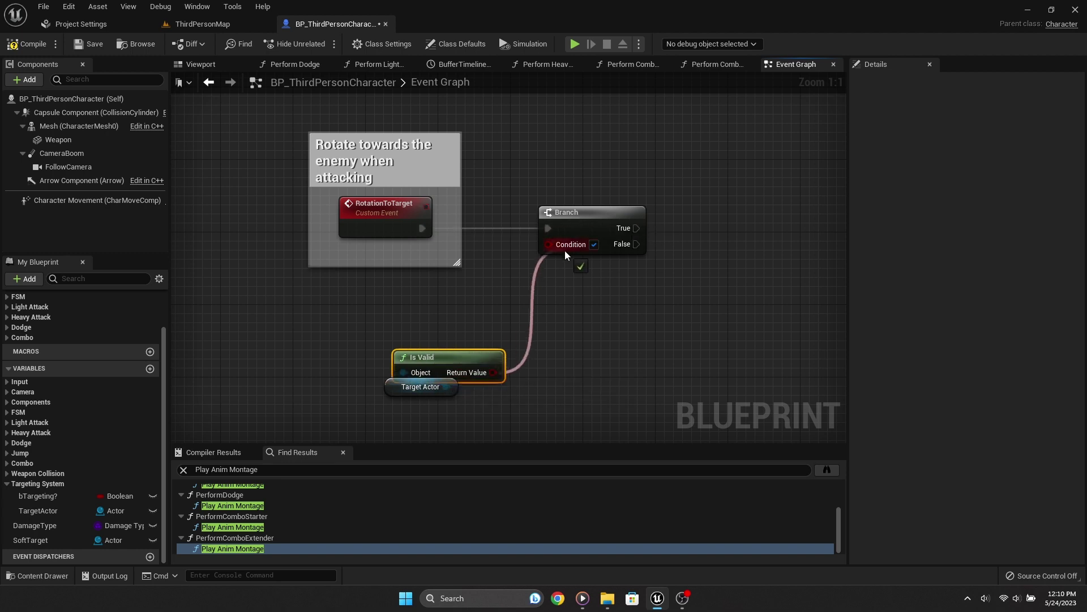
Step: Tidy the Target Actor check and insert an OR node after its Is Valid result
{"action": "left_click_drag", "start_coordinate": [441, 350], "coordinate": [431, 305]}
{"action": "right_click_drag", "start_coordinate": [610, 338], "coordinate": [487, 329]}
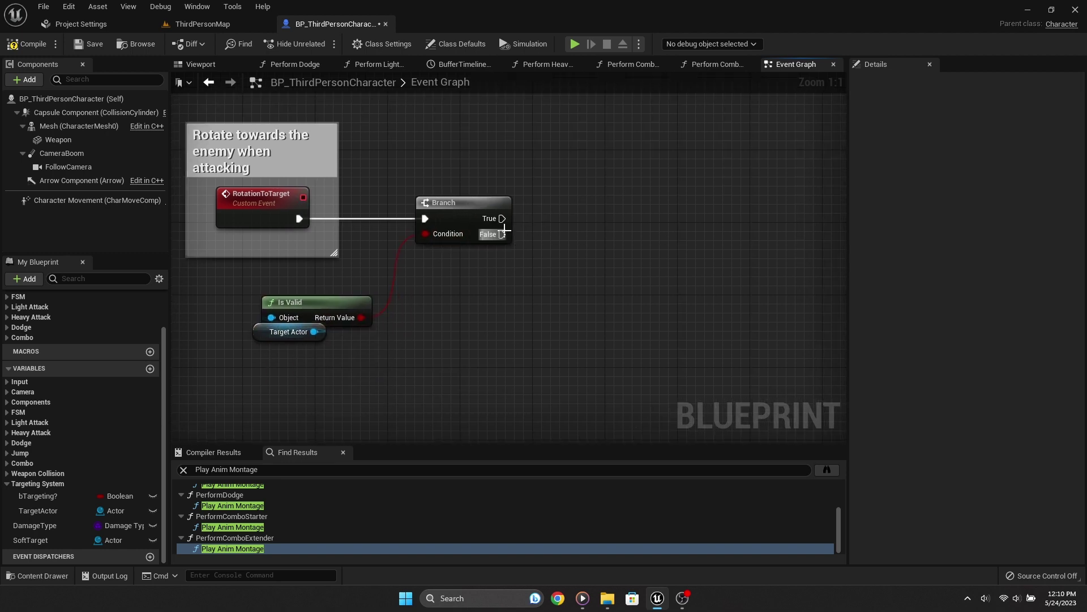
{"action": "right_click_drag", "start_coordinate": [516, 259], "coordinate": [625, 280]}
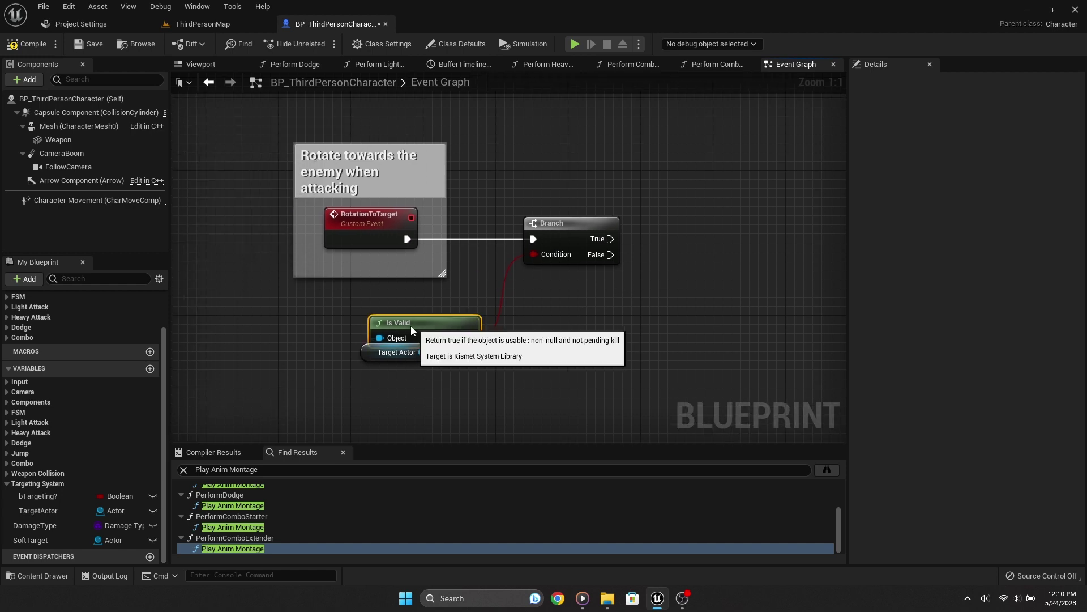
{"action": "left_click_drag", "start_coordinate": [375, 310], "coordinate": [433, 369]}
{"action": "left_click_drag", "start_coordinate": [446, 322], "coordinate": [454, 313]}
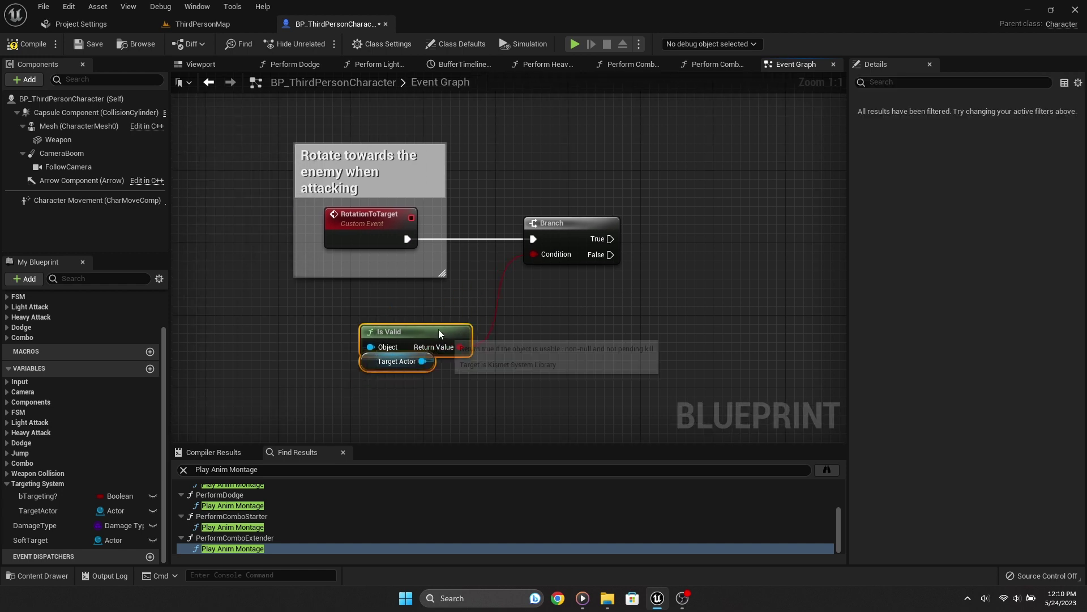
{"action": "right_click_drag", "start_coordinate": [454, 313], "coordinate": [395, 315]}
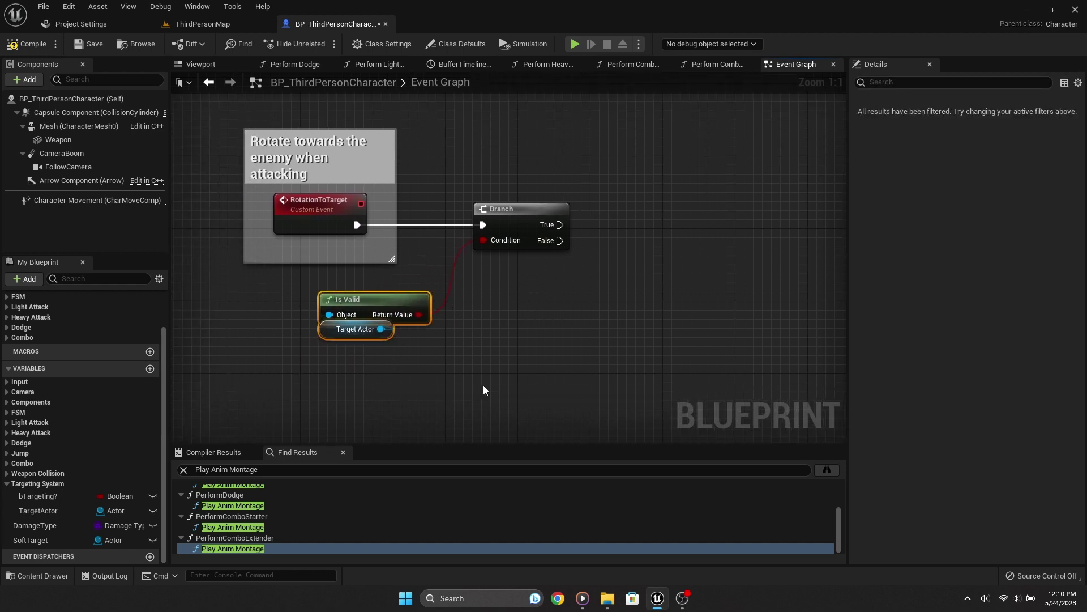
{"action": "left_click", "coordinate": [509, 378]}
{"action": "left_click_drag", "start_coordinate": [509, 377], "coordinate": [354, 299]}
{"action": "right_click_drag", "start_coordinate": [419, 369], "coordinate": [509, 348]}
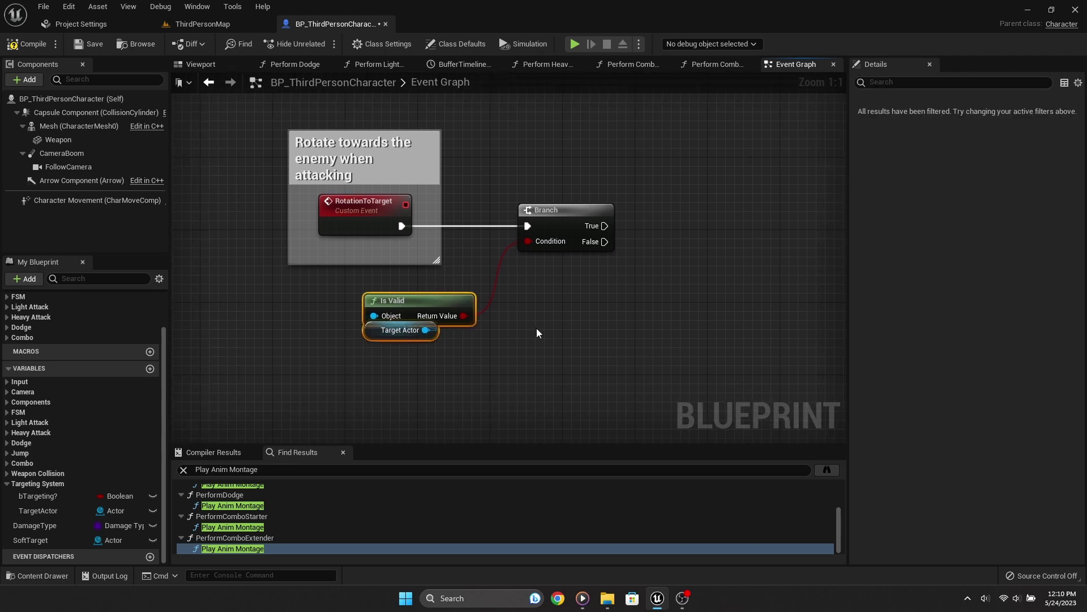
{"action": "mouse_move", "coordinate": [419, 319]}
{"action": "left_mouse_down"}
{"action": "mouse_move", "coordinate": [492, 317]}
{"action": "mouse_move", "coordinate": [565, 235]}
{"action": "left_mouse_up"}
{"action": "type", "text": "or"}
{"action": "key", "text": "Return"}
Step: Add a Soft Target getter with Is Valid and wire it into the OR node
{"action": "scroll", "coordinate": [144, 372], "scroll_direction": "down", "scroll_amount": 1}
{"action": "scroll", "coordinate": [144, 372], "scroll_direction": "up", "scroll_amount": 1}
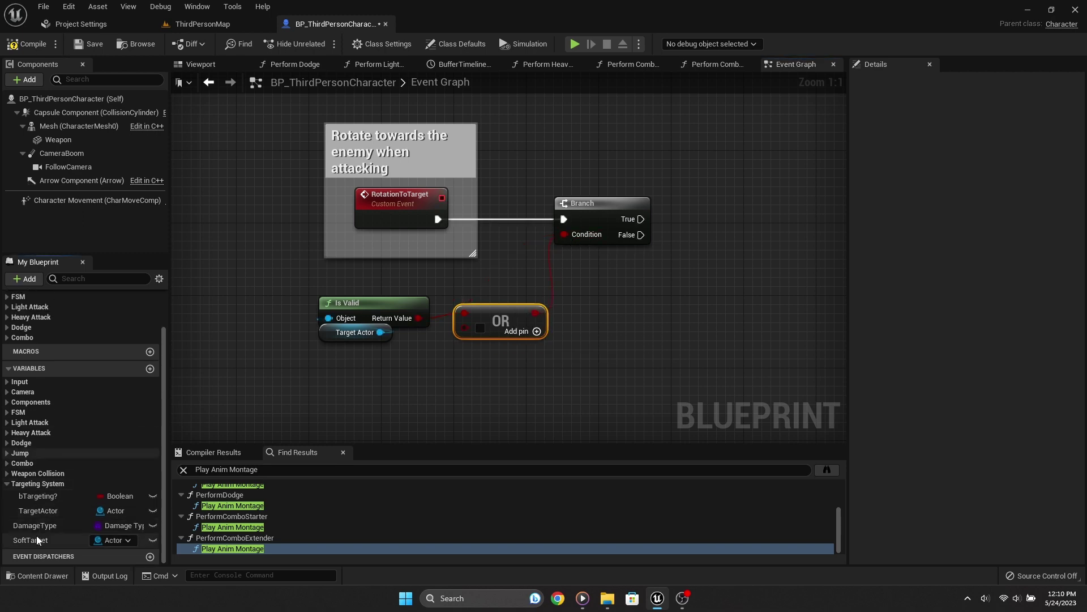
{"action": "mouse_move", "coordinate": [36, 539]}
{"action": "left_mouse_down", "text": "ctrl"}
{"action": "mouse_move", "coordinate": [283, 416]}
{"action": "mouse_move", "coordinate": [388, 380]}
{"action": "left_mouse_up", "text": "ctrl"}
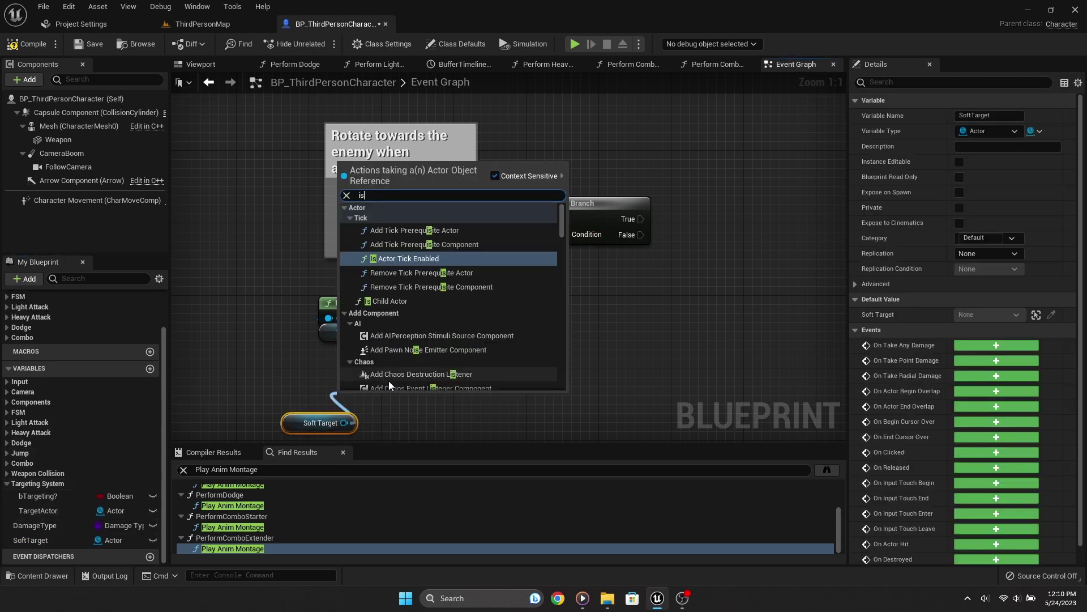
{"action": "type", "text": "is va;"}
{"action": "key", "text": "BackSpace"}
{"action": "type", "text": "l"}
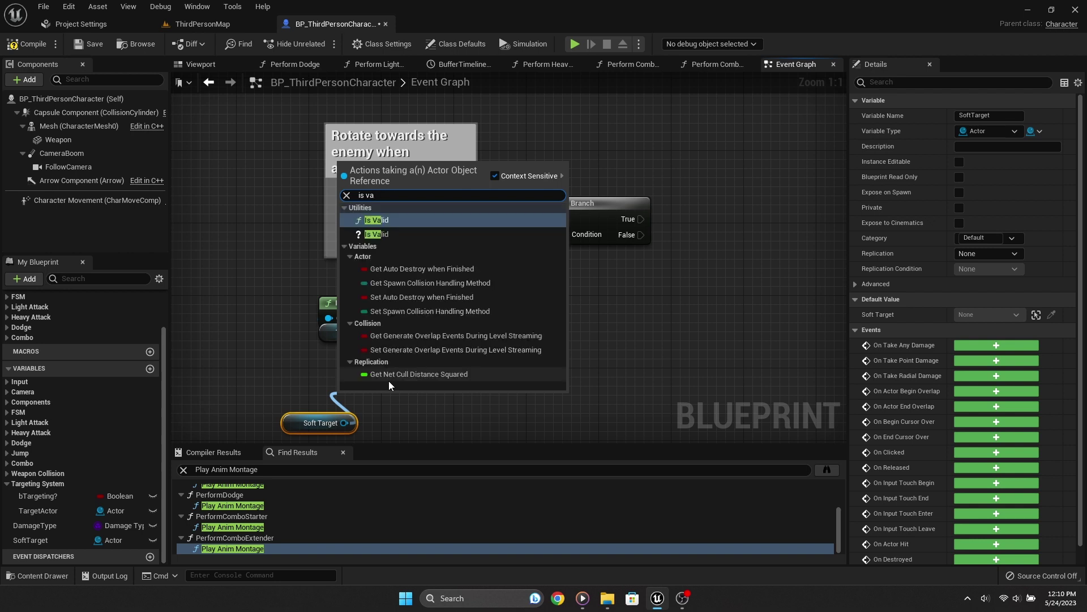
{"action": "left_click", "coordinate": [388, 381]}
{"action": "left_click_drag", "start_coordinate": [391, 387], "coordinate": [339, 384]}
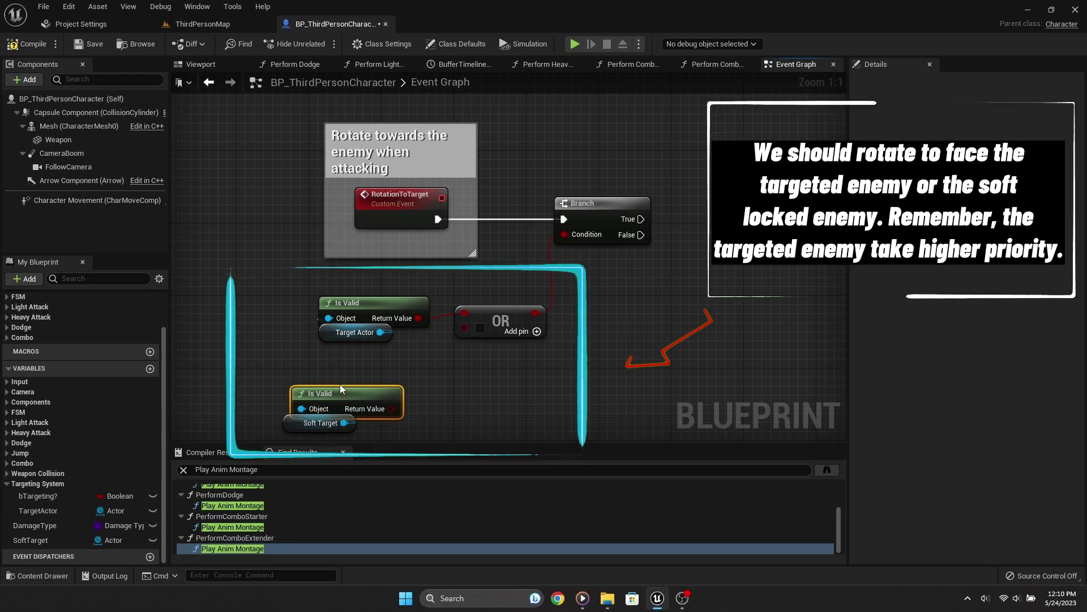
{"action": "mouse_move", "coordinate": [387, 400]}
{"action": "left_mouse_down"}
{"action": "mouse_move", "coordinate": [378, 400]}
{"action": "mouse_move", "coordinate": [464, 328]}
{"action": "left_mouse_up"}
{"action": "left_click_drag", "start_coordinate": [368, 348], "coordinate": [440, 338]}
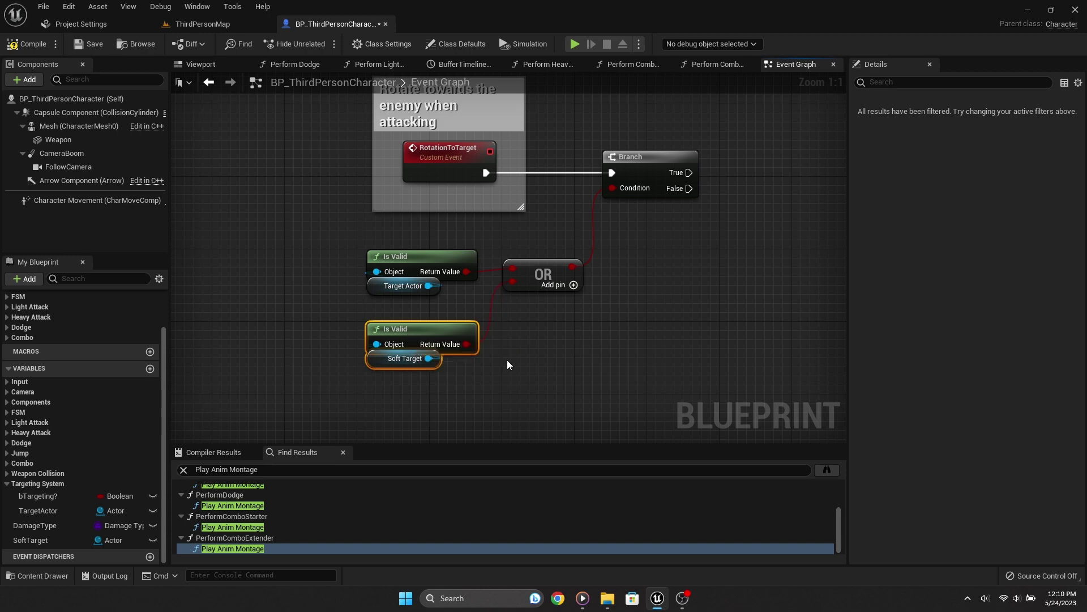
Step: Group both Is Valid checks and the OR node inside a titled comment
{"action": "right_click_drag", "start_coordinate": [508, 359], "coordinate": [403, 309]}
{"action": "mouse_move", "coordinate": [403, 308]}
{"action": "left_mouse_down"}
{"action": "mouse_move", "coordinate": [493, 270]}
{"action": "mouse_move", "coordinate": [493, 295]}
{"action": "left_mouse_up"}
{"action": "type", "text": "cW"}
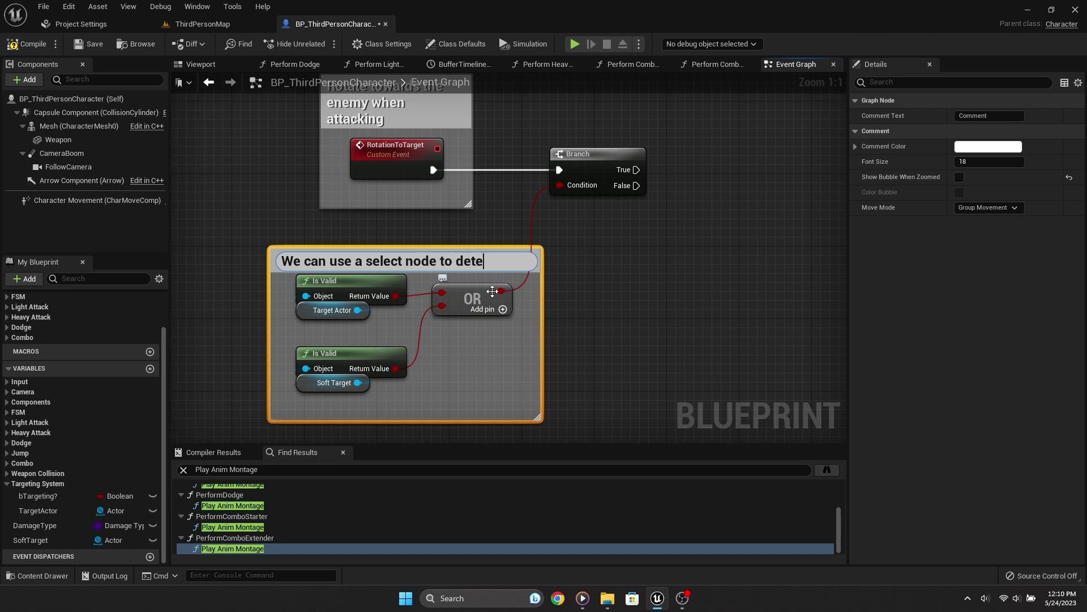
{"action": "type", "text": "which target to rotate to"}
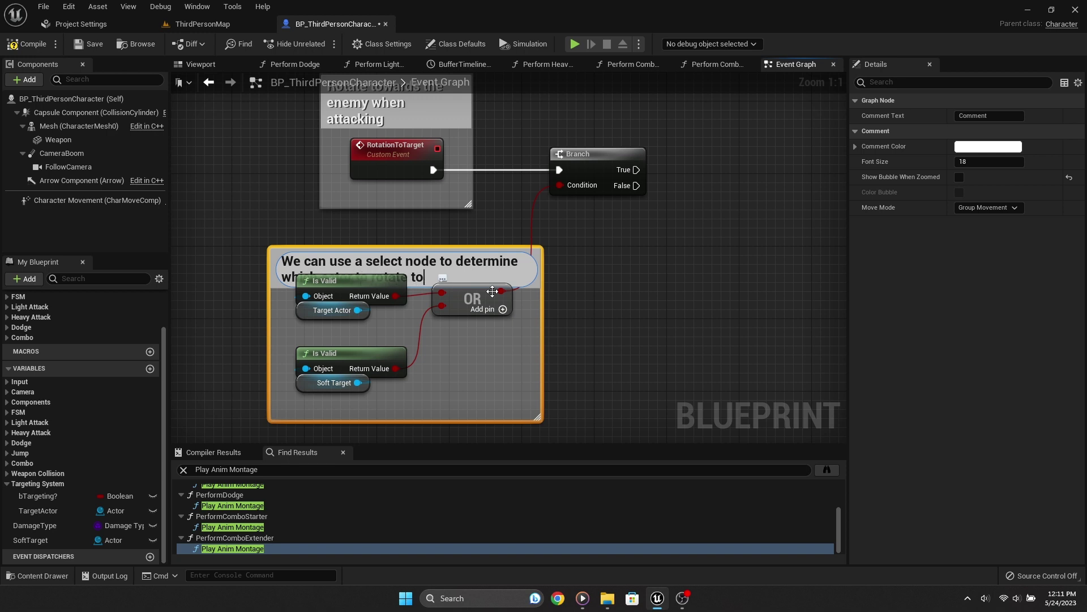
{"action": "key", "text": "Return"}
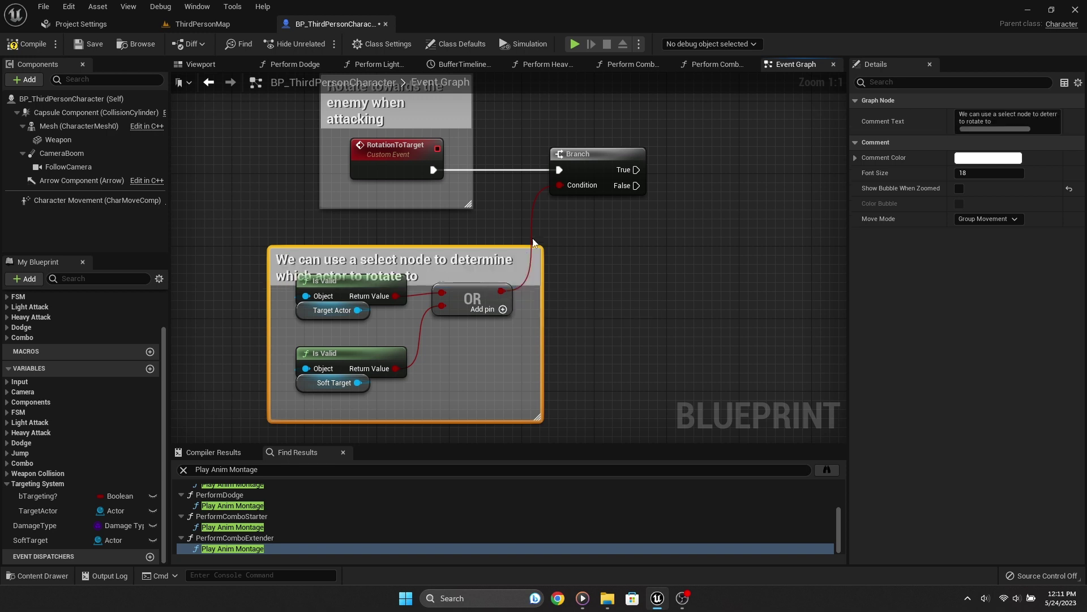
{"action": "left_click_drag", "start_coordinate": [483, 247], "coordinate": [474, 230]}
{"action": "left_click", "coordinate": [572, 332]}
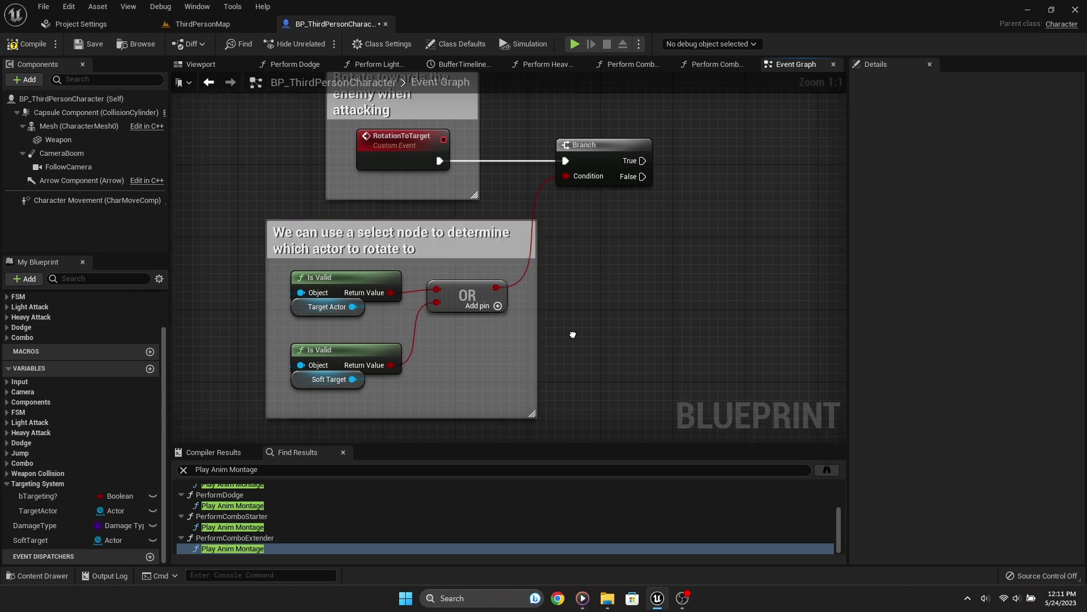
{"action": "scroll", "coordinate": [539, 247], "scroll_direction": "down", "scroll_amount": 1}
{"action": "scroll", "coordinate": [508, 250], "scroll_direction": "up", "scroll_amount": 1}
Step: Add a Timeline node off Branch True and name it RotationTimeline
{"action": "left_click_drag", "start_coordinate": [557, 179], "coordinate": [672, 172]}
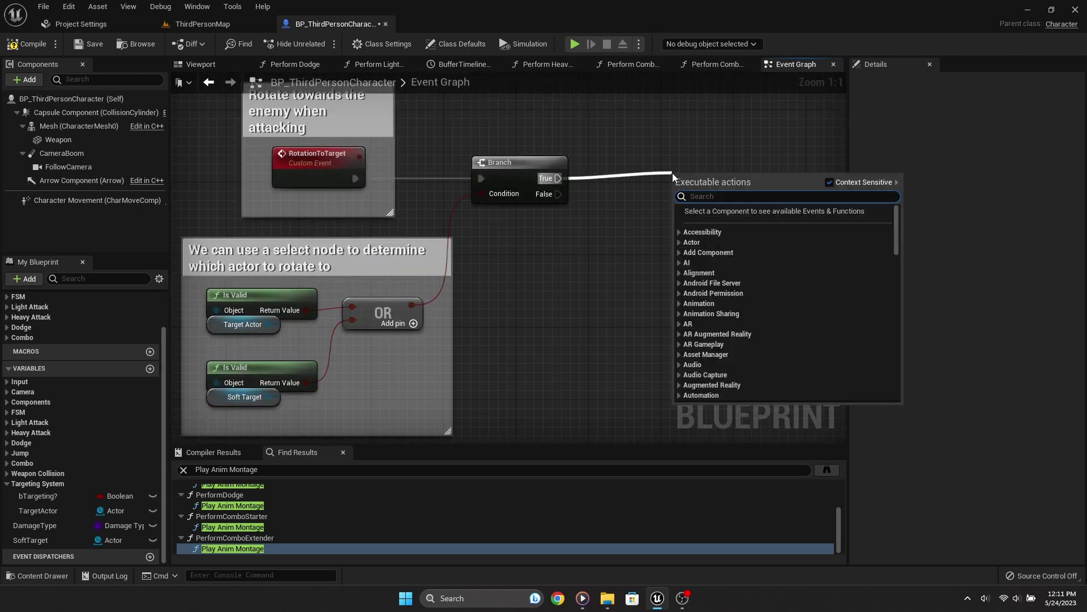
{"action": "type", "text": "timeline"}
{"action": "key", "text": "Return"}
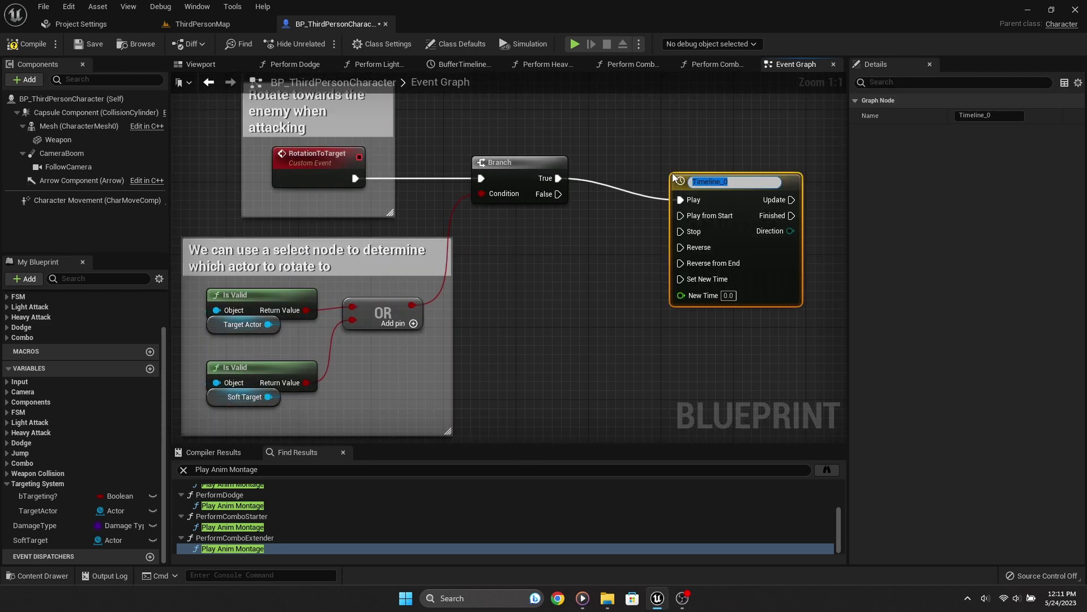
{"action": "type", "text": "Rotati"}
{"action": "key", "text": "BackSpace"}
{"action": "key", "text": "BackSpace"}
{"action": "key", "text": "BackSpace"}
{"action": "type", "text": "tati"}
{"action": "type", "text": "onTimeline\\"}
{"action": "key", "text": "Return"}
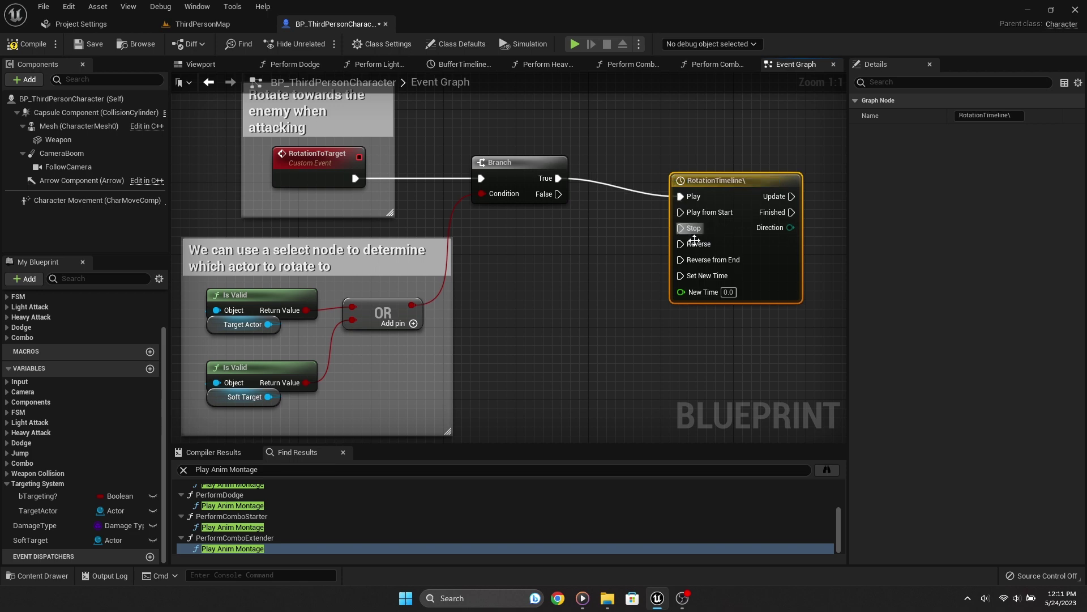
Step: Open RotationTimeline, add a float track named Speed, and place two keys on its curve
{"action": "double_click", "coordinate": [733, 185]}
{"action": "left_click", "coordinate": [199, 97]}
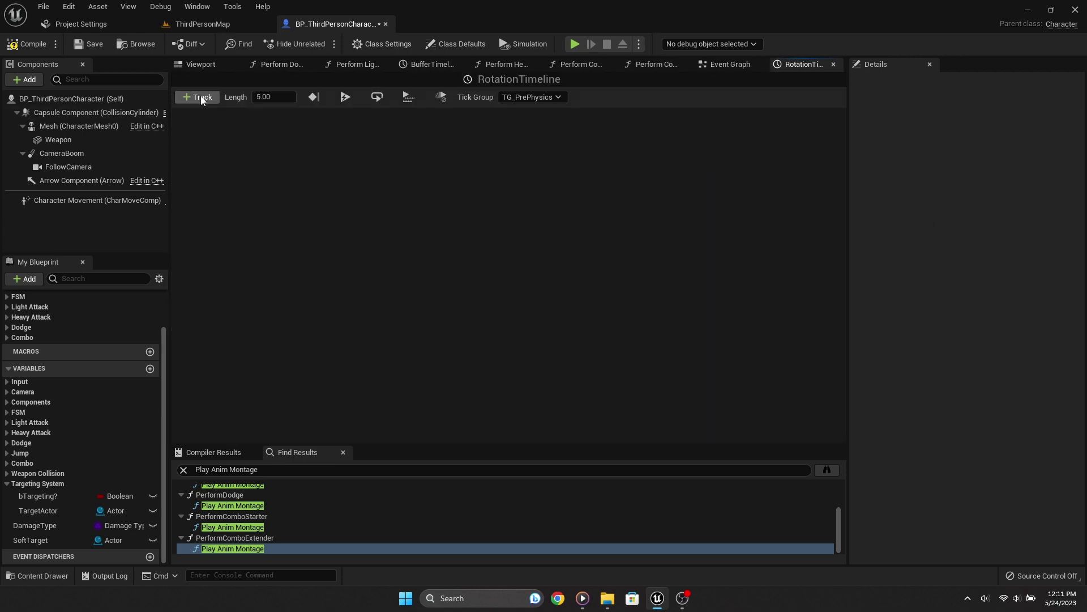
{"action": "left_click", "coordinate": [236, 120]}
{"action": "type", "text": "Spee"}
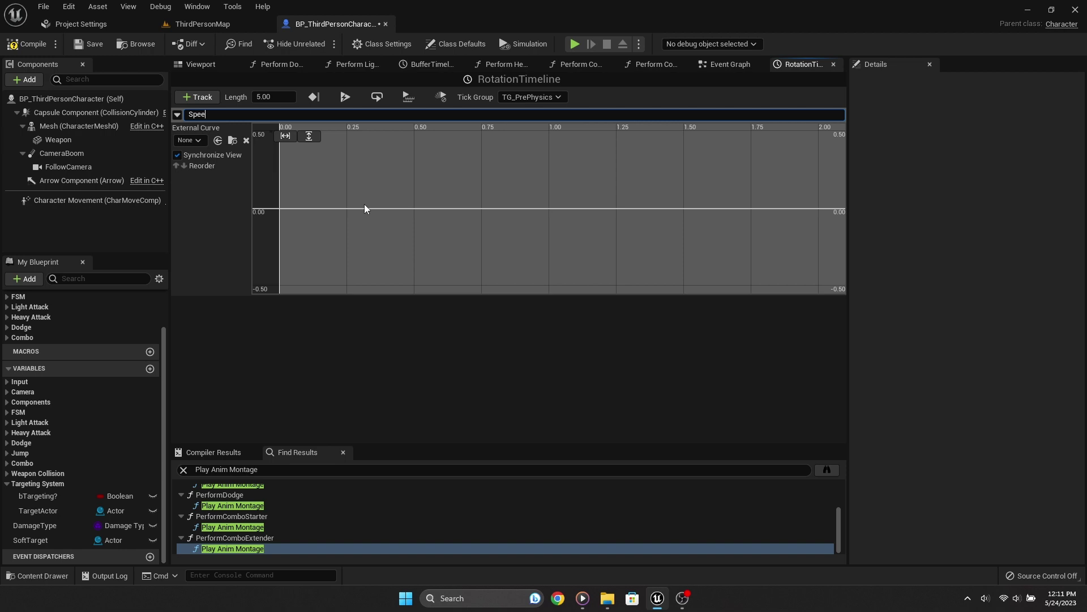
{"action": "type", "text": "d"}
{"action": "key", "text": "Return"}
{"action": "type", "text": "0.1"}
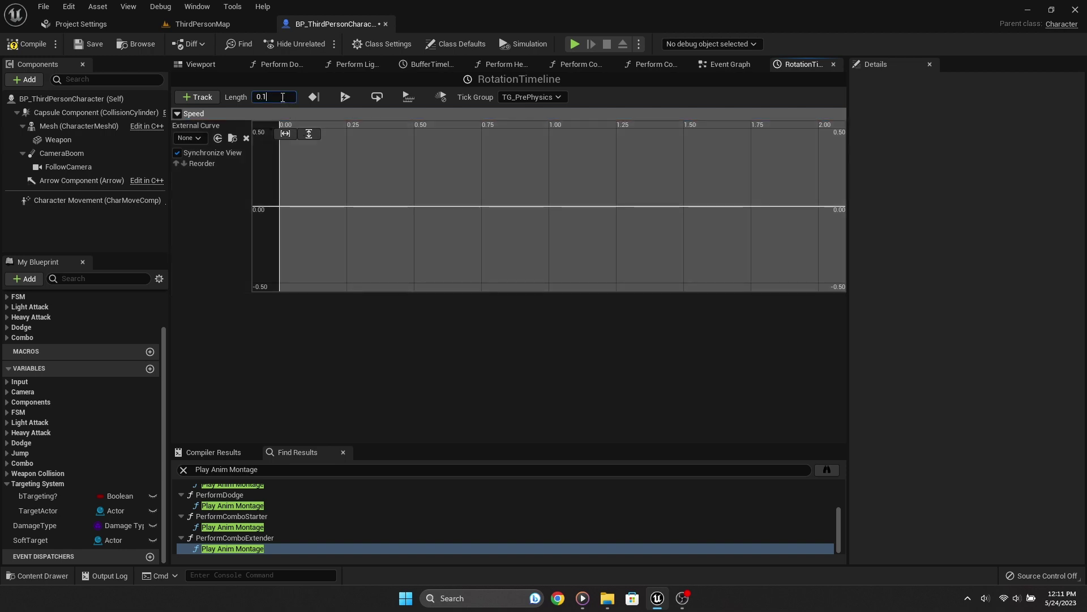
{"action": "type", "text": "5"}
{"action": "key", "text": "Return"}
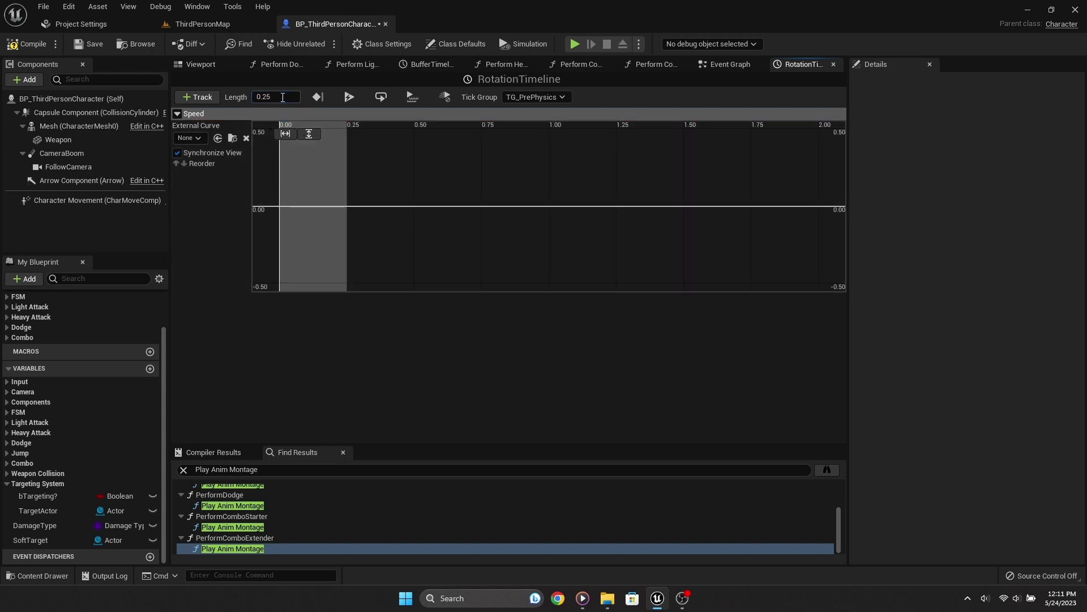
{"action": "left_click", "coordinate": [317, 182], "text": "shift"}
{"action": "left_click", "coordinate": [312, 207], "text": "shift"}
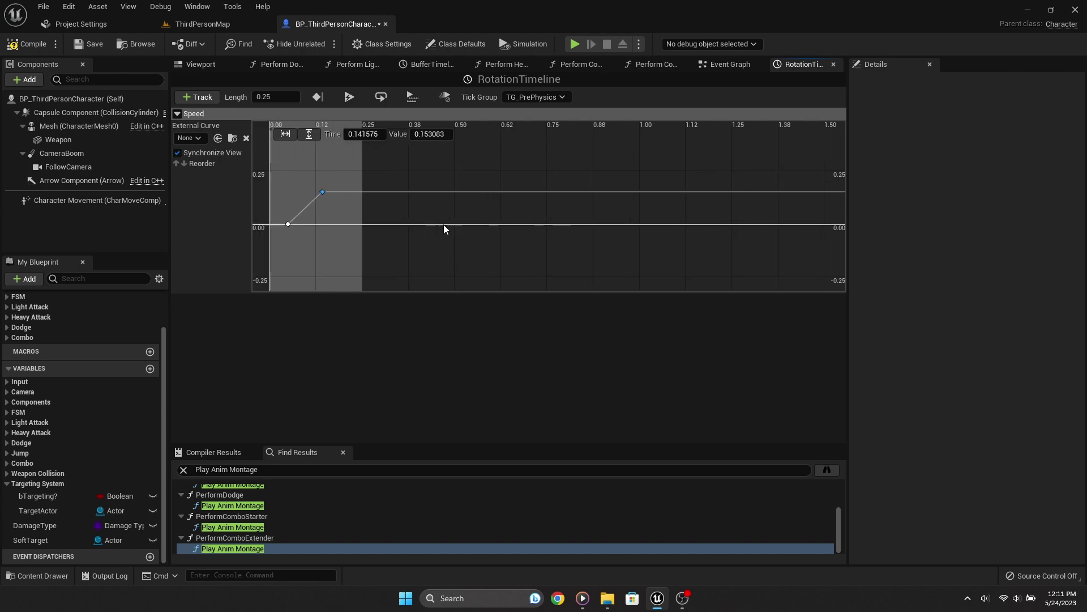
{"action": "scroll", "coordinate": [435, 210], "scroll_direction": "up", "scroll_amount": 2}
{"action": "right_click_drag", "start_coordinate": [434, 210], "coordinate": [447, 233]}
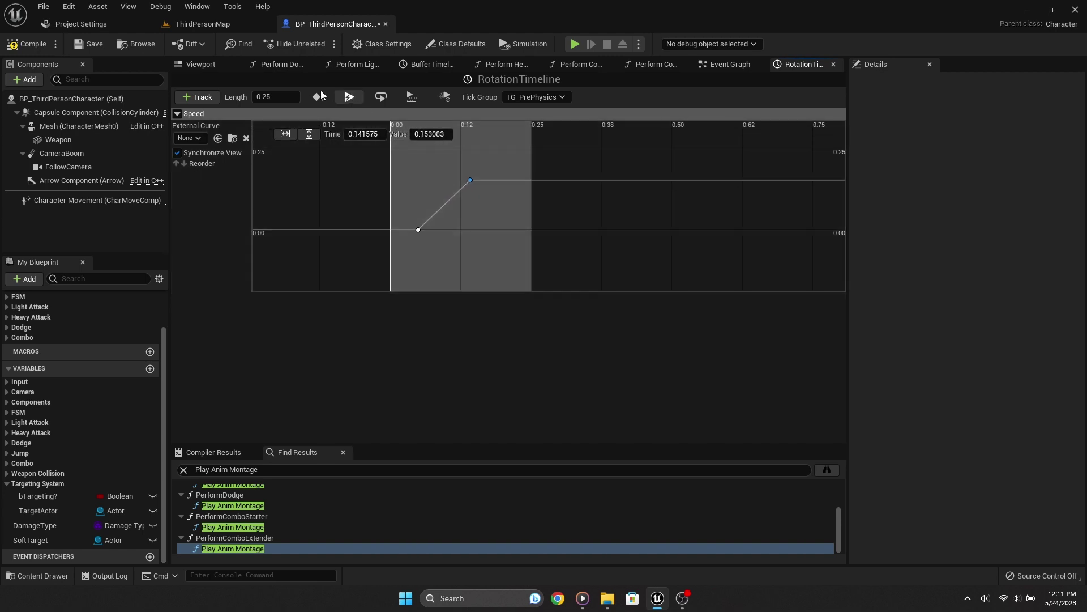
Step: Set the timeline length to 0.20 and the top key to time 0.2, value 1.0
{"action": "left_click", "coordinate": [289, 96]}
{"action": "type", "text": "0.2"}
{"action": "key", "text": "Return"}
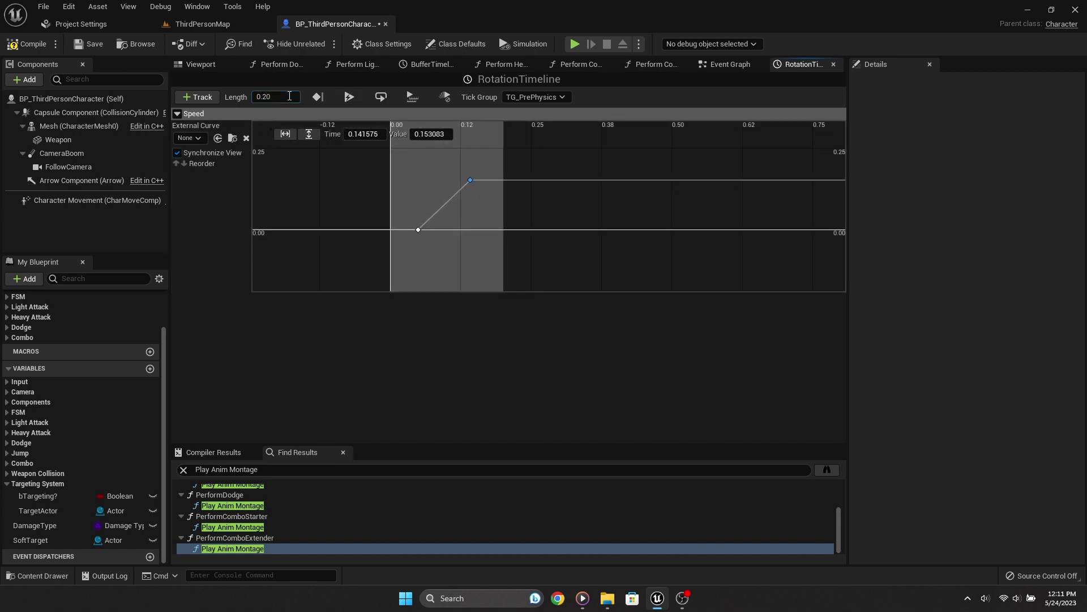
{"action": "left_click", "coordinate": [430, 134]}
{"action": "type", "text": "1.0"}
{"action": "key", "text": "Return"}
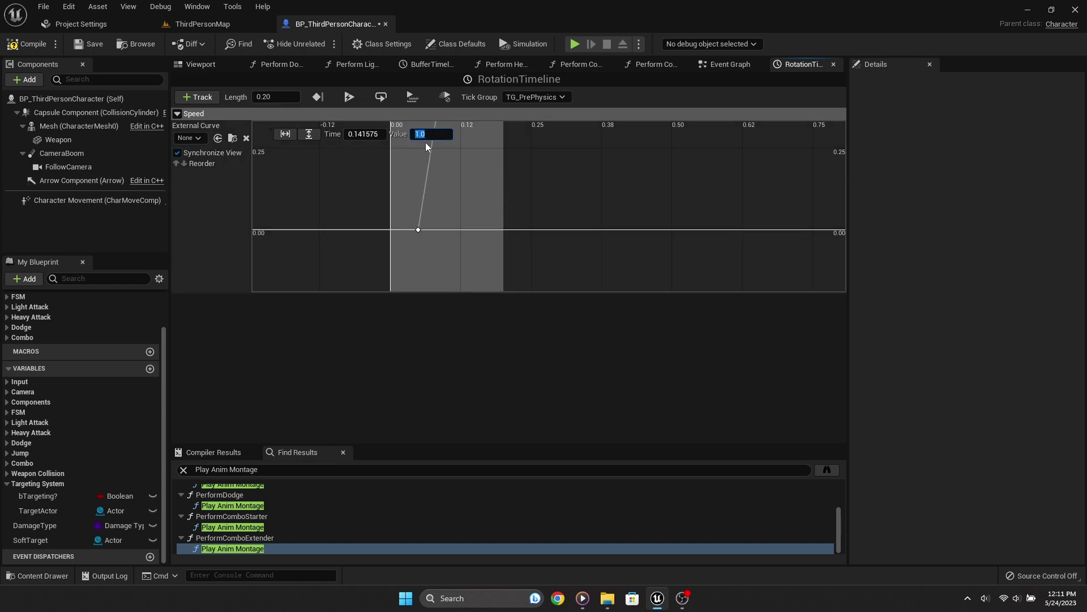
{"action": "left_click", "coordinate": [363, 133]}
{"action": "key", "text": "BackSpace"}
{"action": "type", "text": "0.2"}
{"action": "key", "text": "Return"}
Step: Move the lower key to time 0, fit the curve in view, and return to the Event Graph
{"action": "left_click", "coordinate": [422, 235]}
{"action": "left_click", "coordinate": [418, 231]}
{"action": "left_click", "coordinate": [365, 134]}
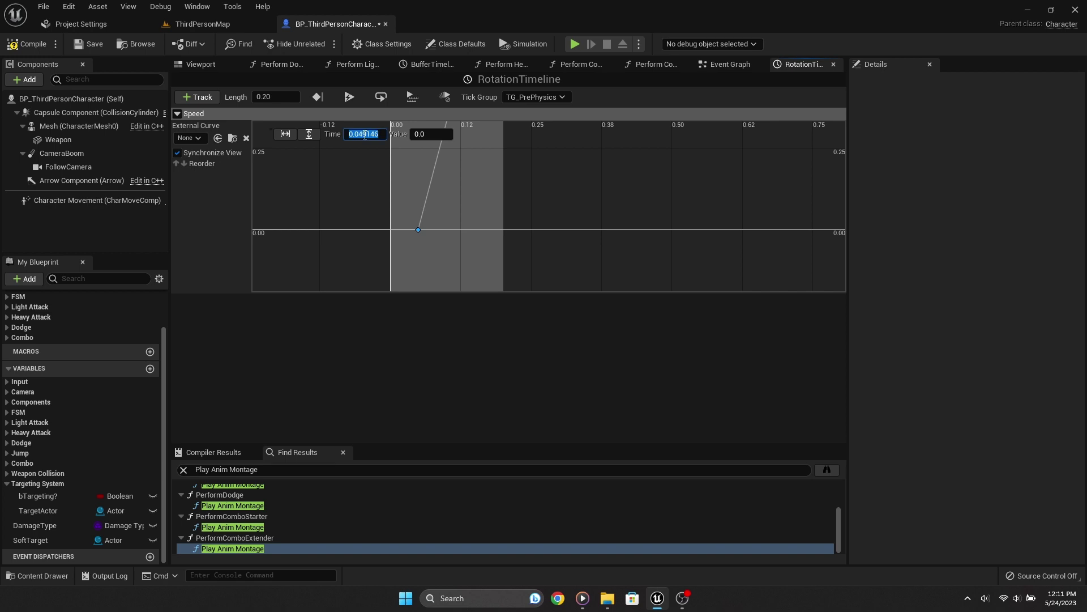
{"action": "type", "text": "0"}
{"action": "key", "text": "Return"}
{"action": "left_click", "coordinate": [285, 134]}
{"action": "left_click", "coordinate": [308, 134]}
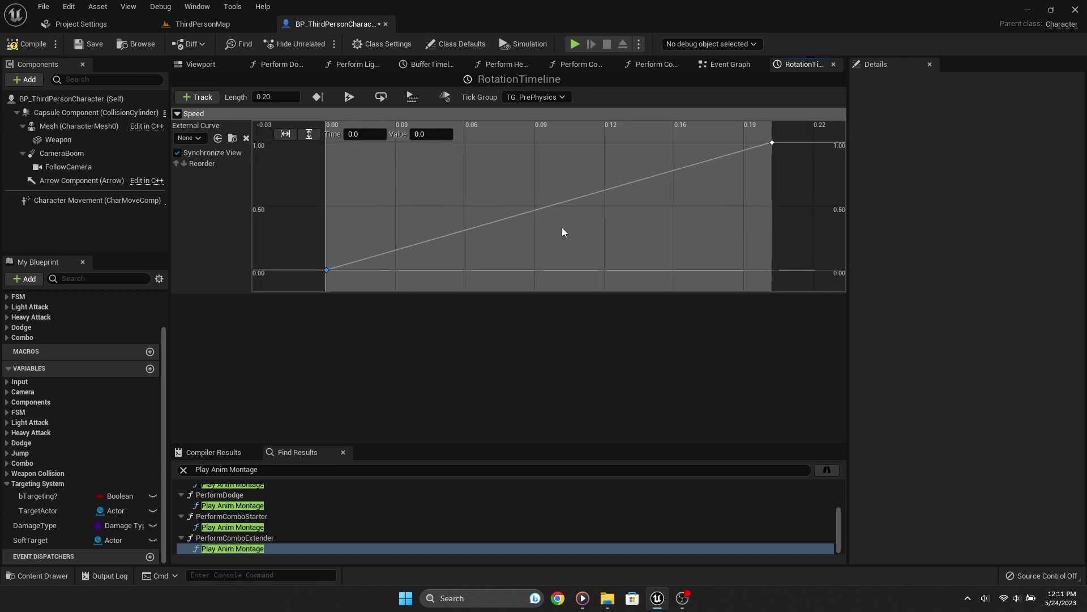
{"action": "left_click", "coordinate": [474, 202]}
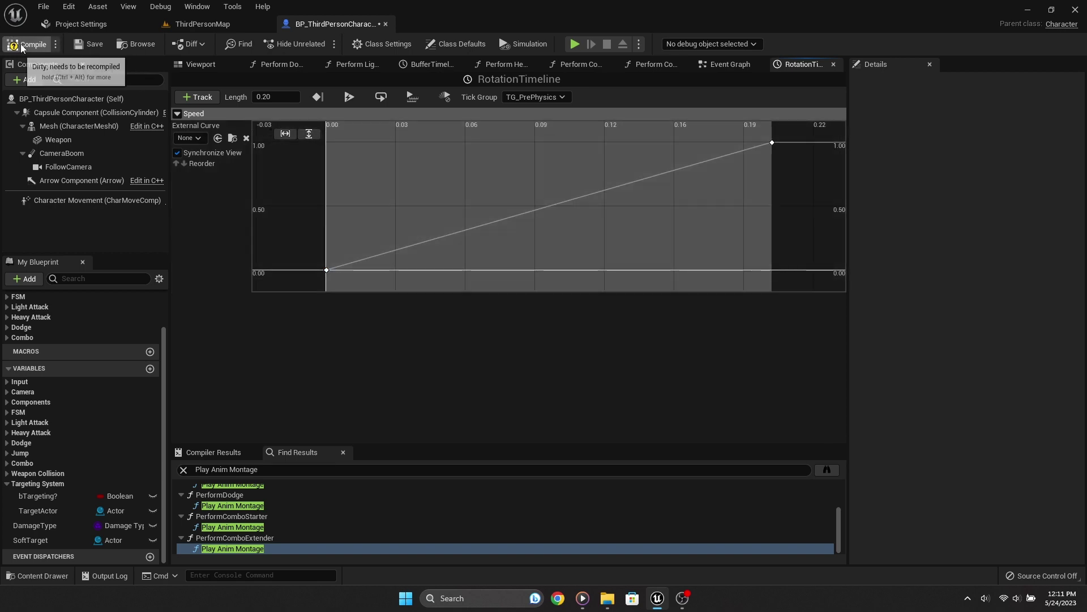
{"action": "left_click", "coordinate": [728, 64]}
Step: Wire True to Play from Start, feed Update into Set Actor Rotation, and begin a Make Rotator from New Rotation
{"action": "right_click_drag", "start_coordinate": [719, 370], "coordinate": [466, 363]}
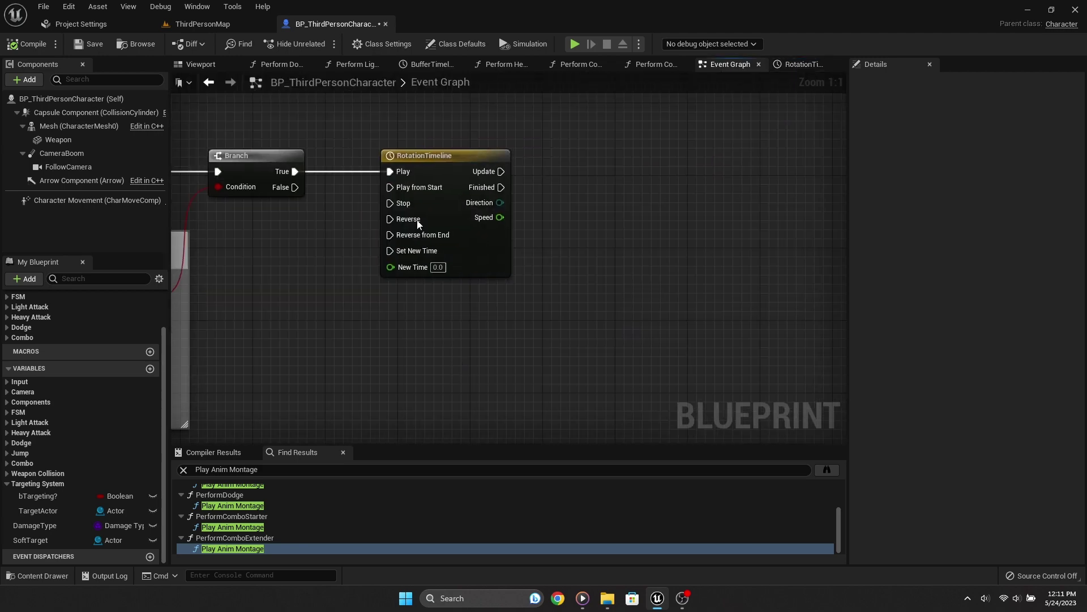
{"action": "left_click_drag", "start_coordinate": [292, 171], "coordinate": [390, 187]}
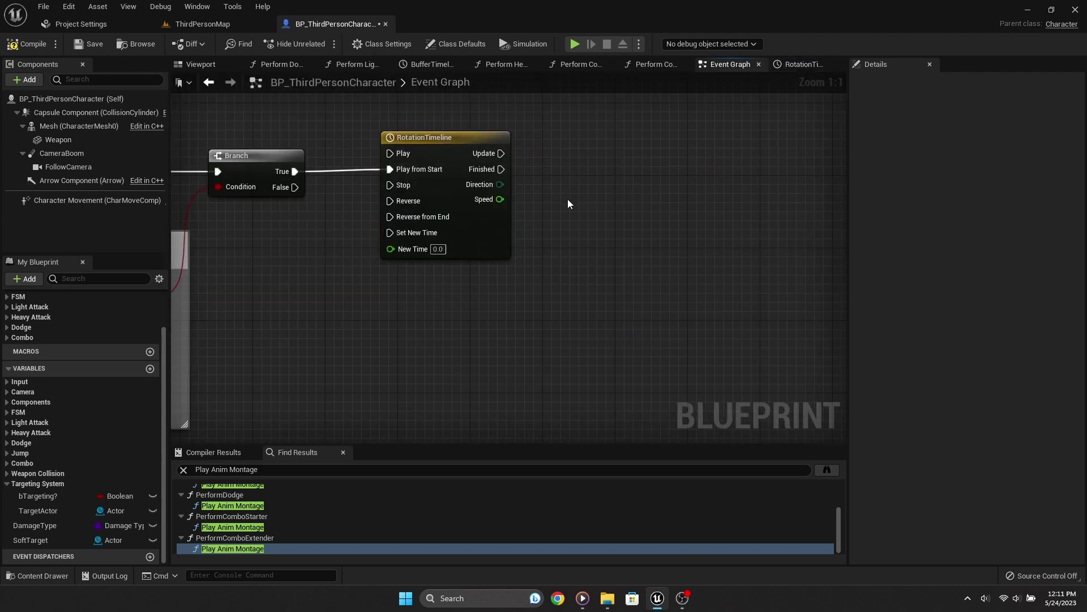
{"action": "right_click_drag", "start_coordinate": [568, 199], "coordinate": [481, 231]}
{"action": "left_click_drag", "start_coordinate": [415, 204], "coordinate": [646, 213]}
{"action": "type", "text": "set actor l"}
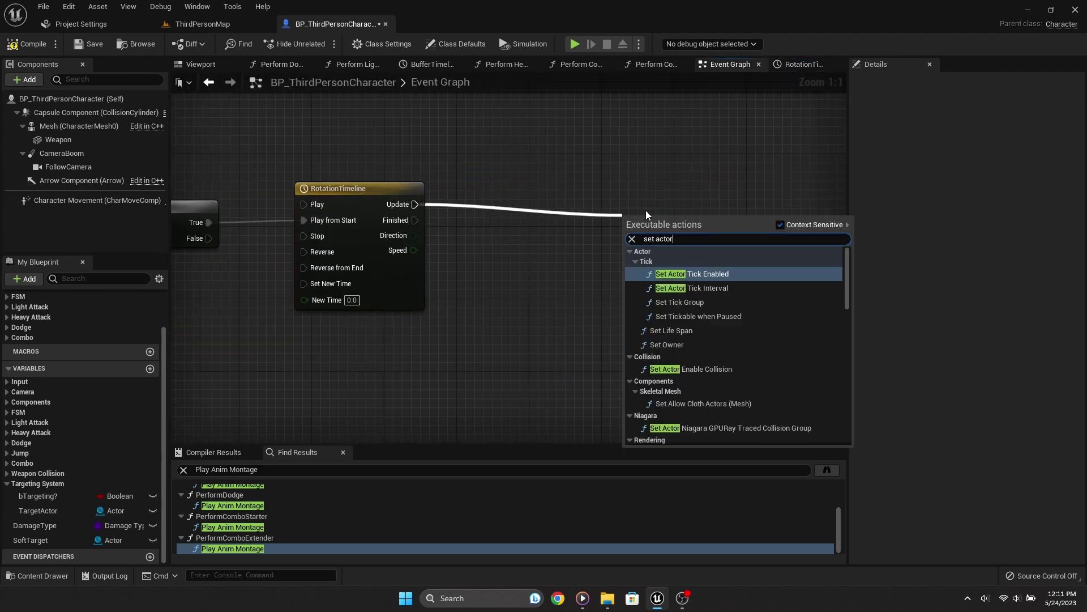
{"action": "key", "text": "BackSpace"}
{"action": "type", "text": "rotation"}
{"action": "key", "text": "Return"}
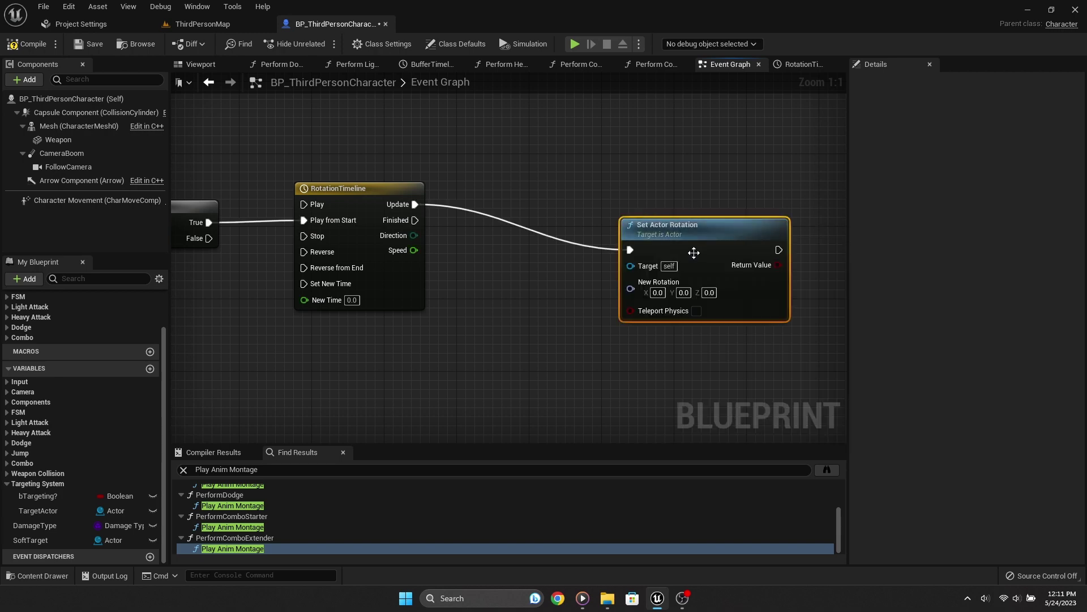
{"action": "left_click_drag", "start_coordinate": [667, 243], "coordinate": [563, 353]}
{"action": "type", "text": "m"}
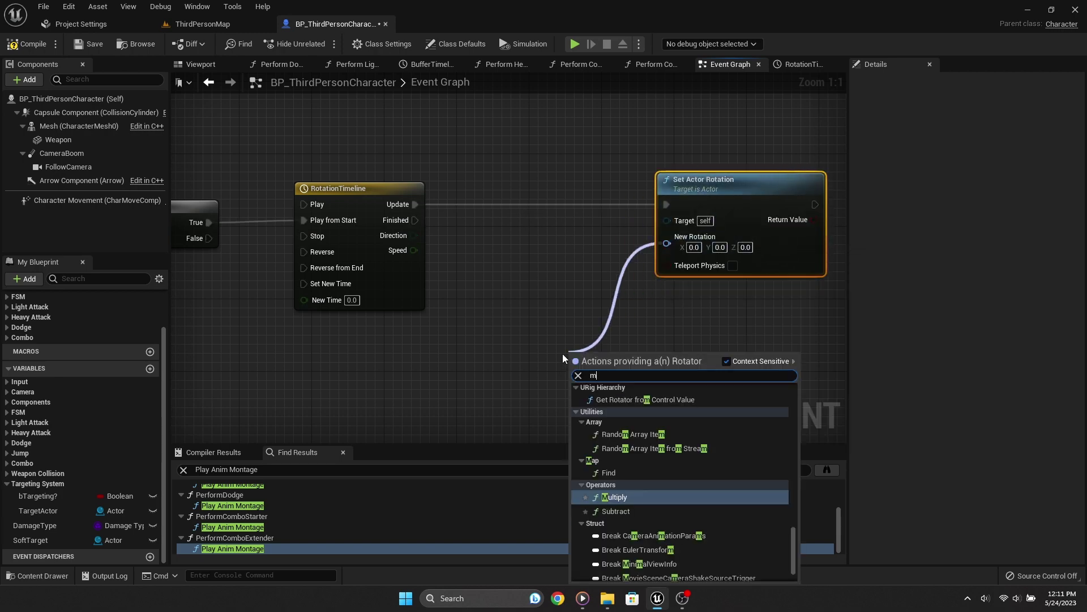
{"action": "type", "text": "ake r"}
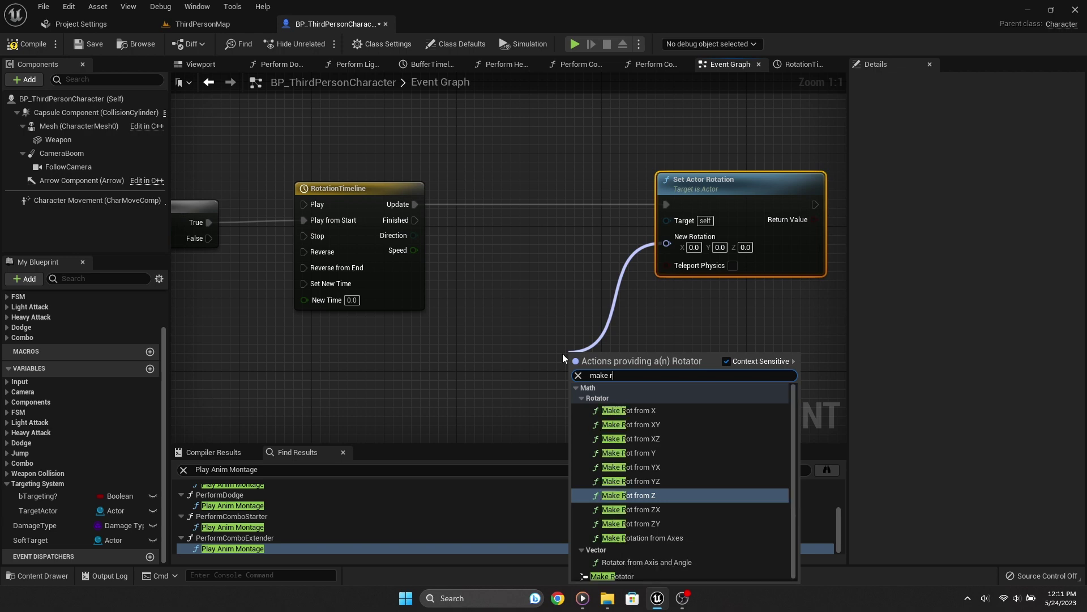
{"action": "type", "text": "oa"}
Step: Feed a Make Rotator into Set Actor Rotation's New Rotation and shift both nodes right
{"action": "key", "text": "BackSpace"}
{"action": "type", "text": "ta"}
{"action": "type", "text": "t"}
{"action": "key", "text": "Down"}
{"action": "key", "text": "Down"}
{"action": "key", "text": "Return"}
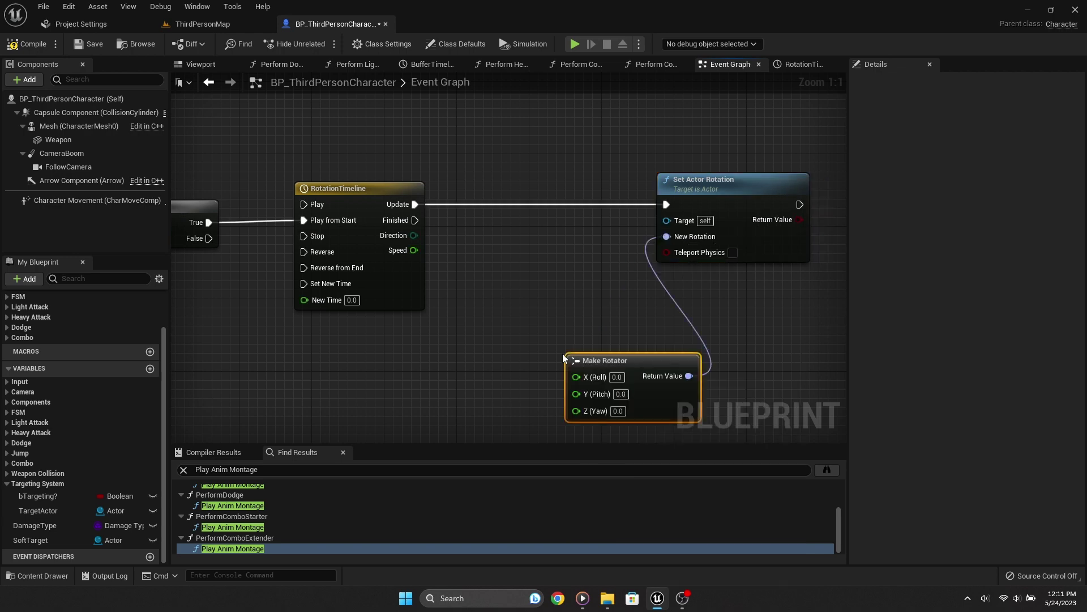
{"action": "left_click_drag", "start_coordinate": [647, 396], "coordinate": [576, 313]}
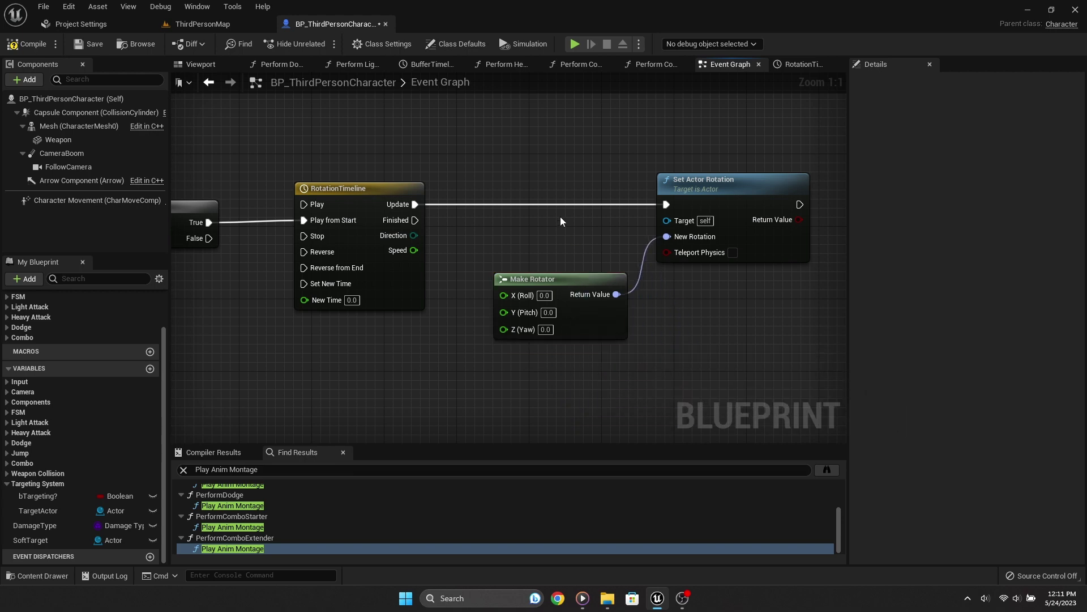
{"action": "left_click", "coordinate": [738, 212], "text": "shift"}
{"action": "left_click_drag", "start_coordinate": [738, 212], "coordinate": [874, 209]}
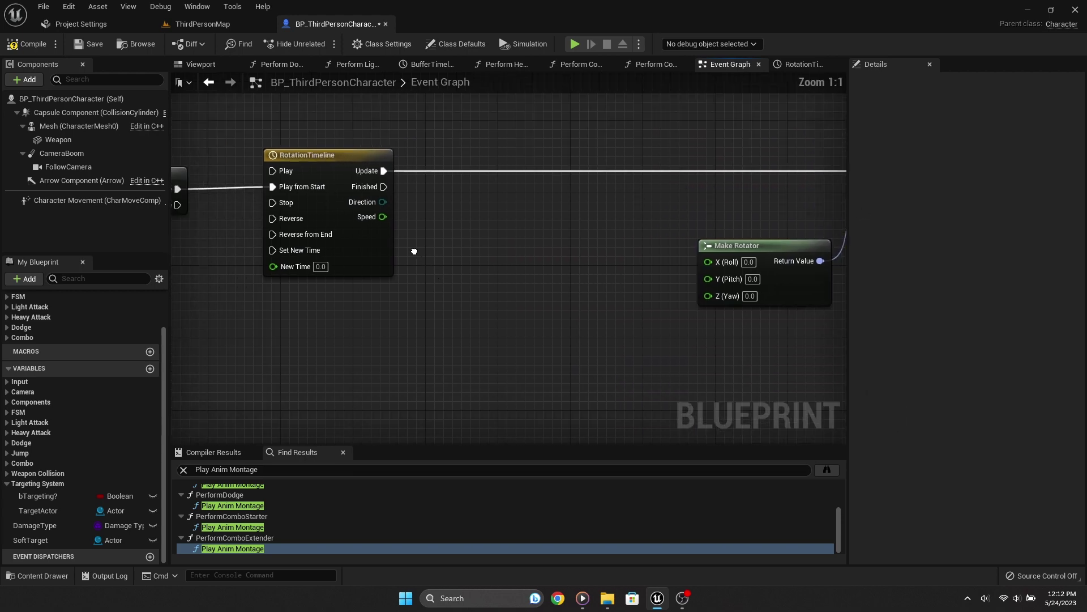
Step: Add a Find Look at Rotation with a split Return Value, wiring X (Roll) into Make Rotator's Roll
{"action": "right_click_drag", "start_coordinate": [382, 355], "coordinate": [435, 319]}
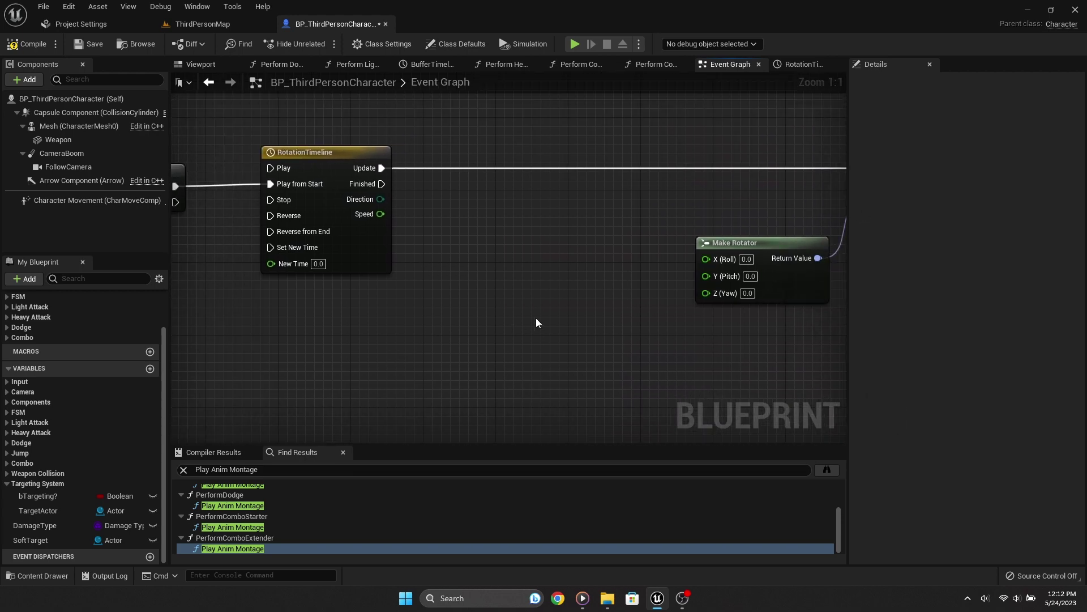
{"action": "right_click", "coordinate": [516, 318]}
{"action": "type", "text": "find loot"}
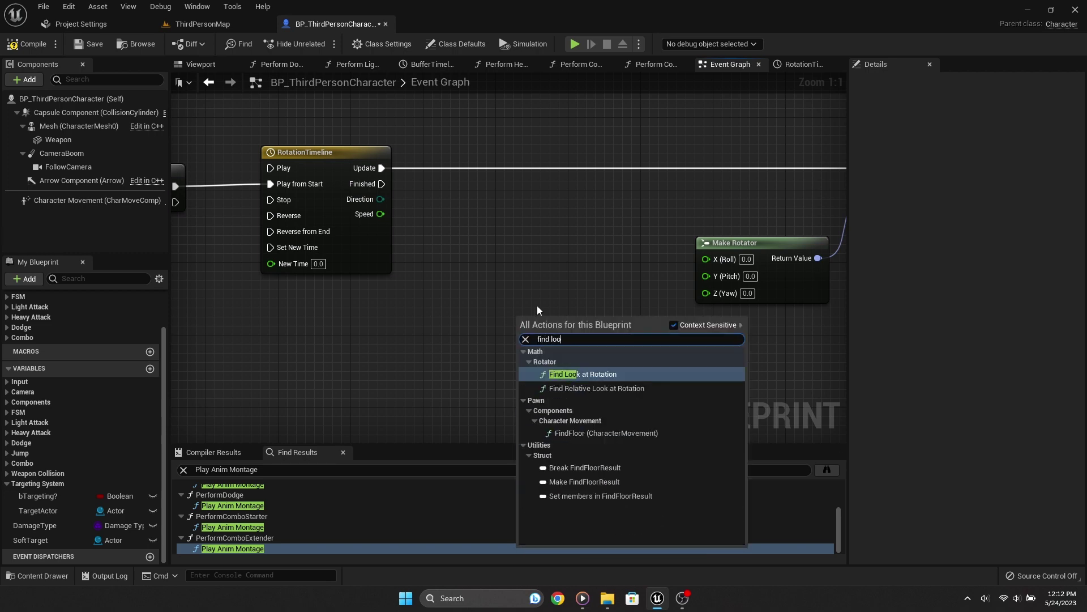
{"action": "key", "text": "Return"}
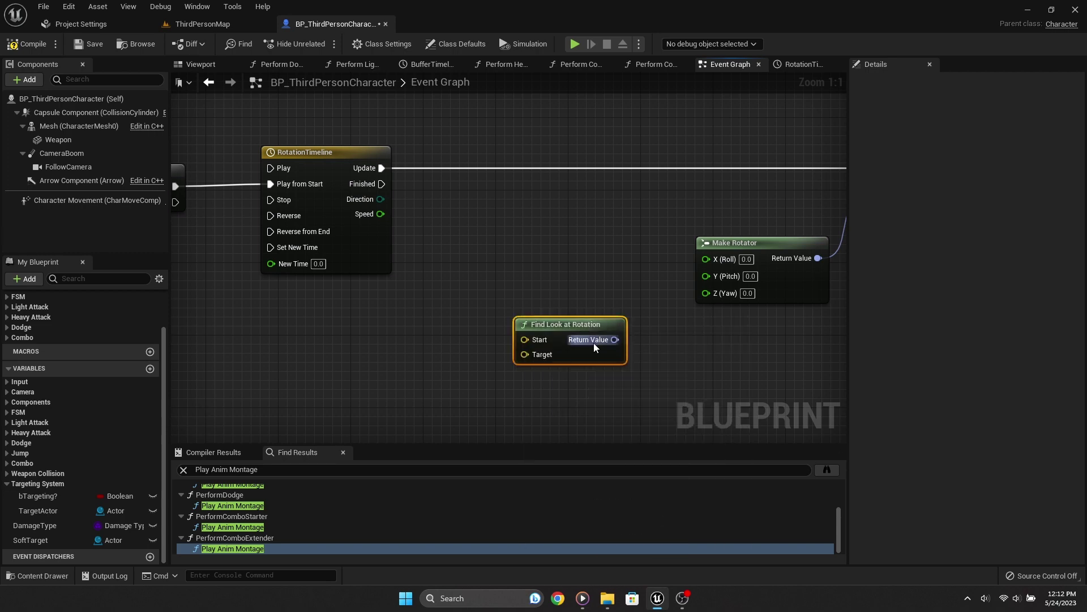
{"action": "right_click", "coordinate": [593, 342]}
{"action": "left_click", "coordinate": [630, 378]}
{"action": "left_click_drag", "start_coordinate": [566, 324], "coordinate": [521, 306]}
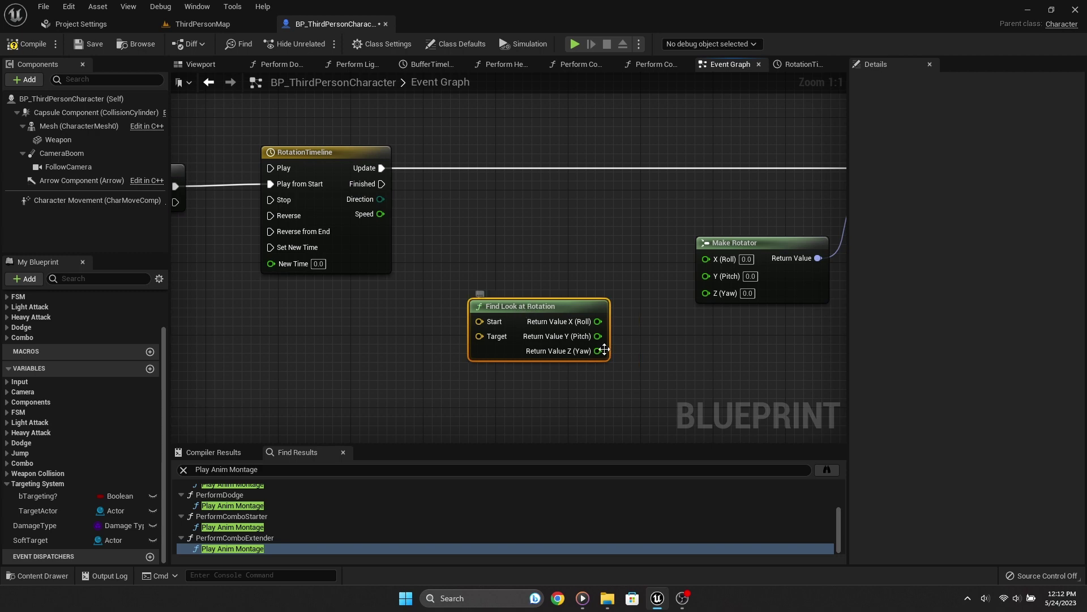
{"action": "left_click_drag", "start_coordinate": [598, 336], "coordinate": [708, 276]}
{"action": "left_click", "coordinate": [598, 336], "text": "alt"}
{"action": "mouse_move", "coordinate": [597, 321]}
{"action": "left_mouse_down"}
{"action": "mouse_move", "coordinate": [730, 270]}
{"action": "mouse_move", "coordinate": [707, 258]}
{"action": "left_mouse_up"}
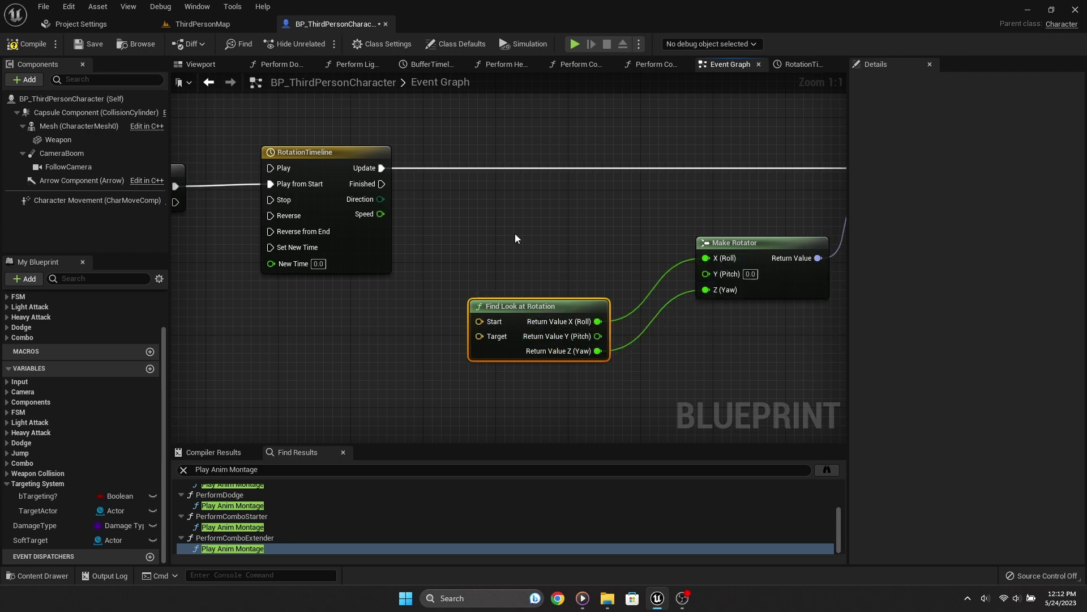
{"action": "right_click", "coordinate": [515, 233]}
Step: Add a Get Actor Rotation, split its Return Value, and wire Y (Pitch) into Make Rotator's Pitch
{"action": "type", "text": "get actor rotation"}
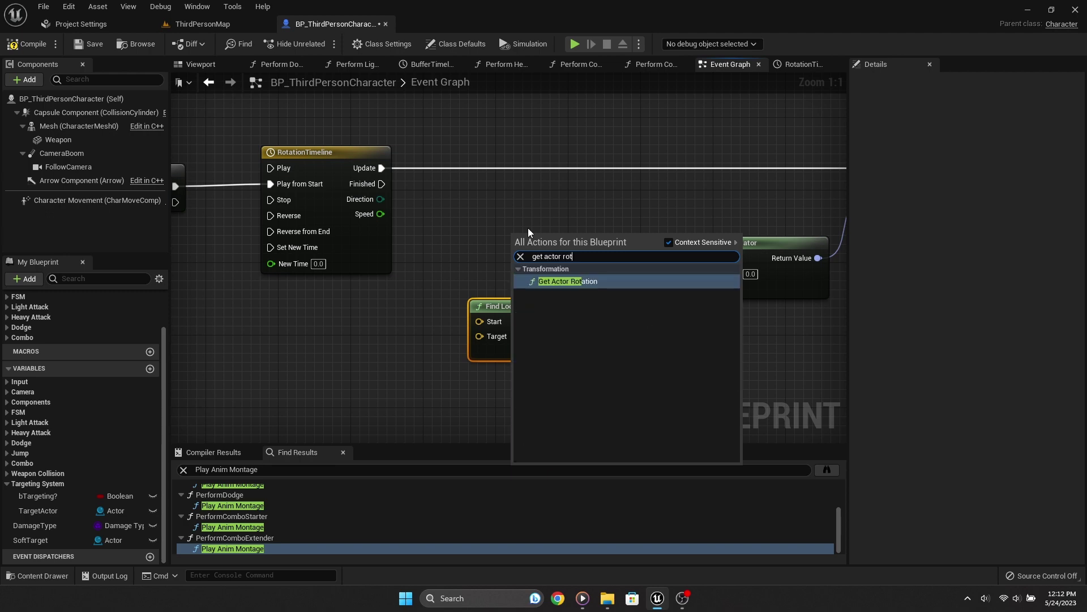
{"action": "key", "text": "Return"}
{"action": "left_click_drag", "start_coordinate": [529, 242], "coordinate": [475, 205]}
{"action": "right_click", "coordinate": [575, 232]}
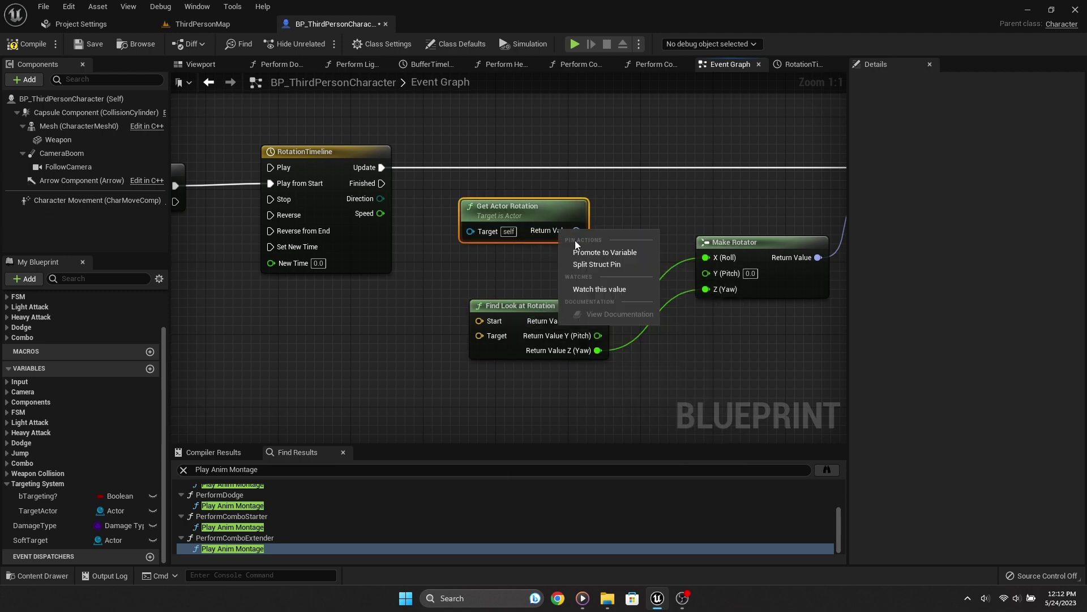
{"action": "left_click", "coordinate": [590, 270]}
{"action": "left_click_drag", "start_coordinate": [604, 245], "coordinate": [705, 273]}
{"action": "right_click_drag", "start_coordinate": [706, 273], "coordinate": [659, 285]}
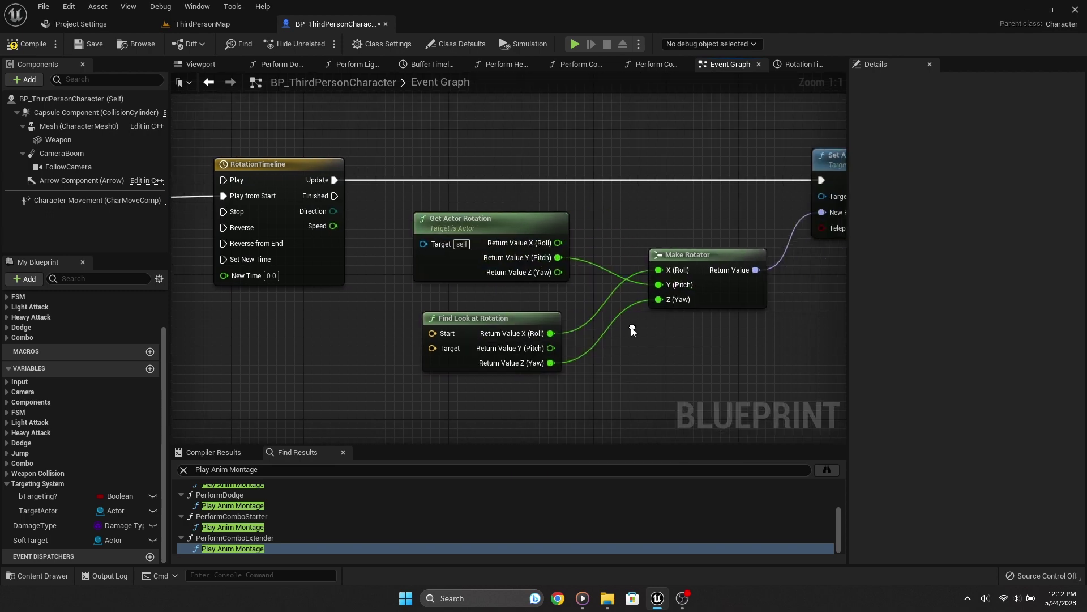
{"action": "mouse_move", "coordinate": [509, 221]}
{"action": "left_mouse_down"}
{"action": "mouse_move", "coordinate": [534, 230]}
{"action": "mouse_move", "coordinate": [506, 222]}
{"action": "left_mouse_up"}
{"action": "left_click_drag", "start_coordinate": [730, 375], "coordinate": [439, 179]}
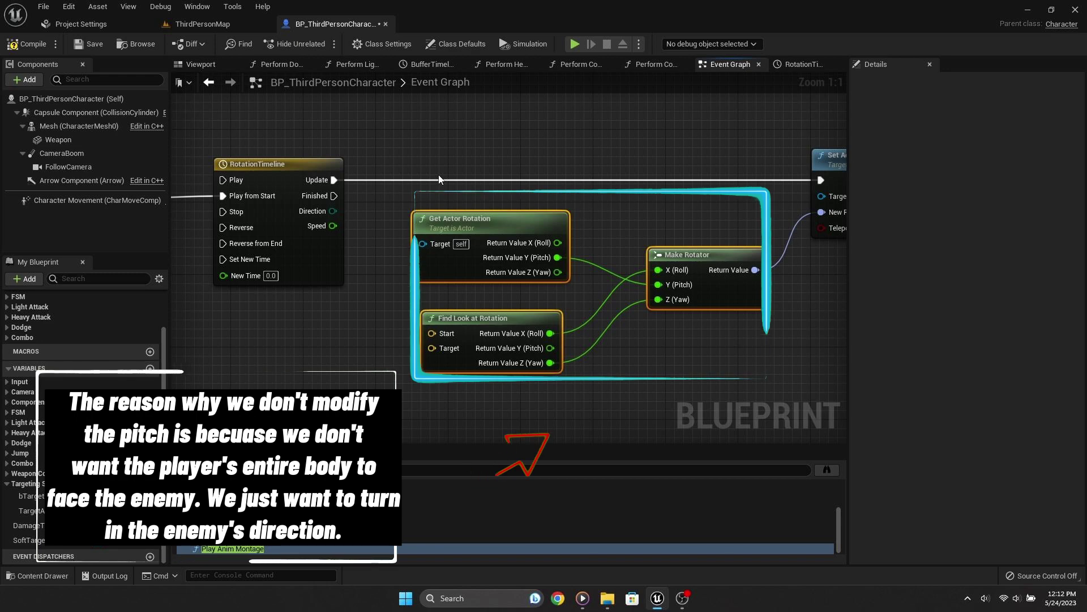
Step: Comment the three rotator nodes as preventing whole-body tilt toward the target, then move them down-left
{"action": "type", "text": "c"}
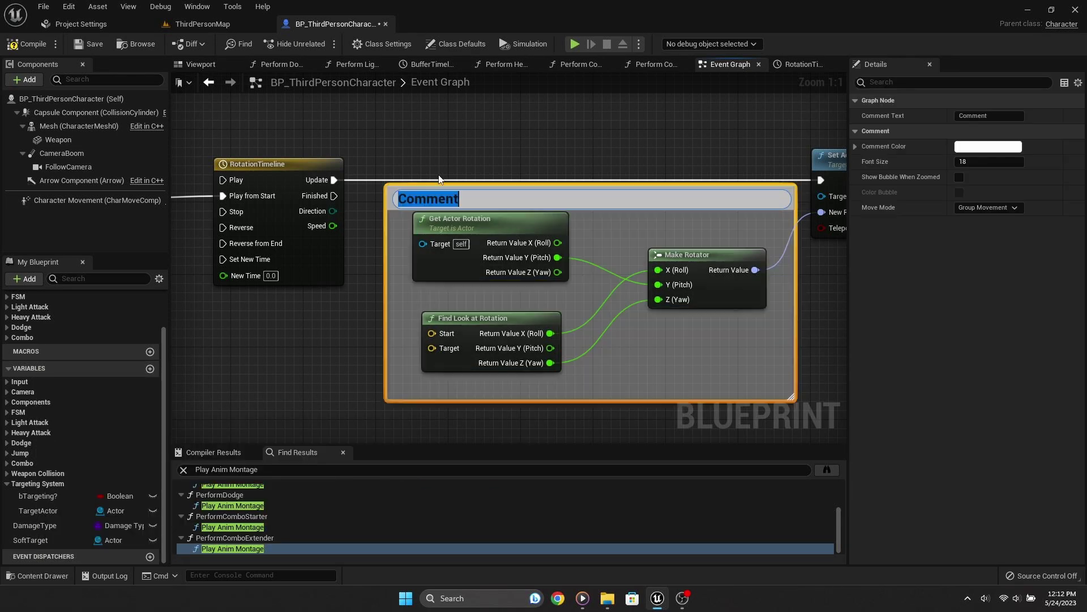
{"action": "type", "text": "This prevent"}
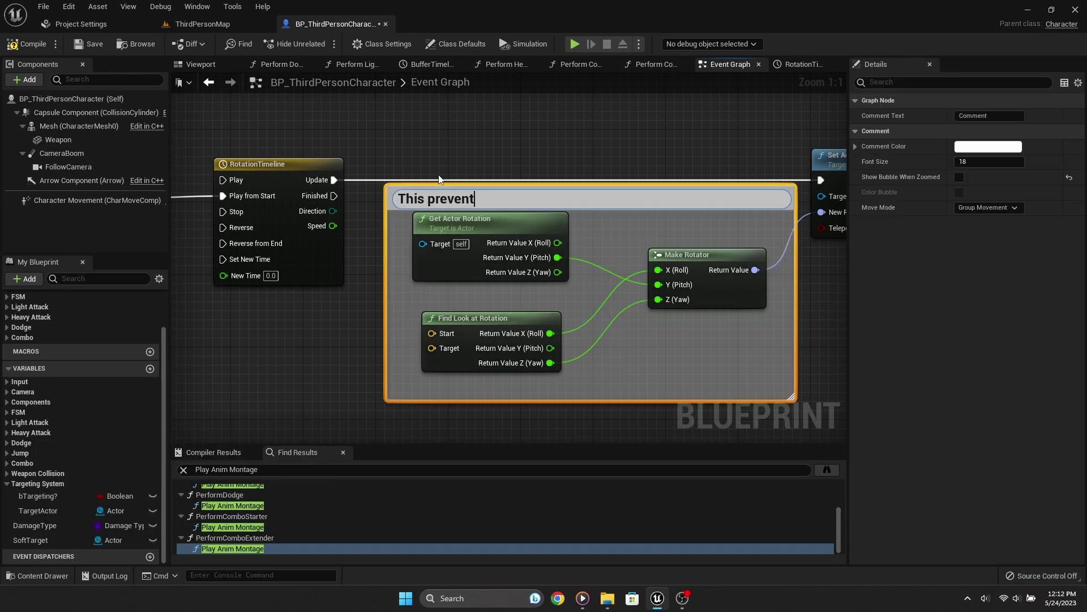
{"action": "type", "text": "s the pla"}
{"action": "type", "text": "yer from rot"}
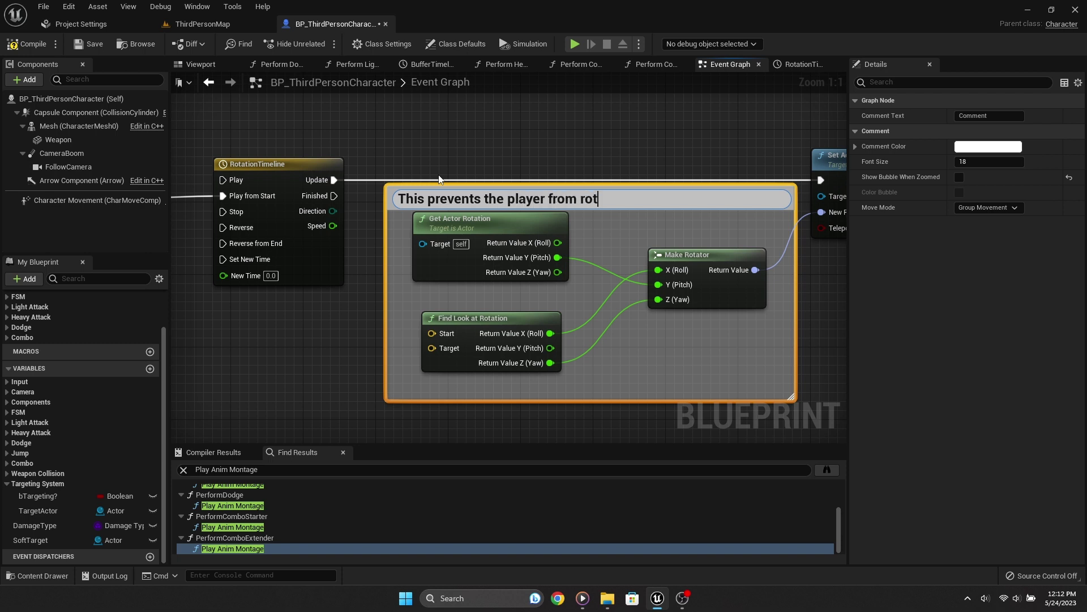
{"action": "type", "text": "ing t"}
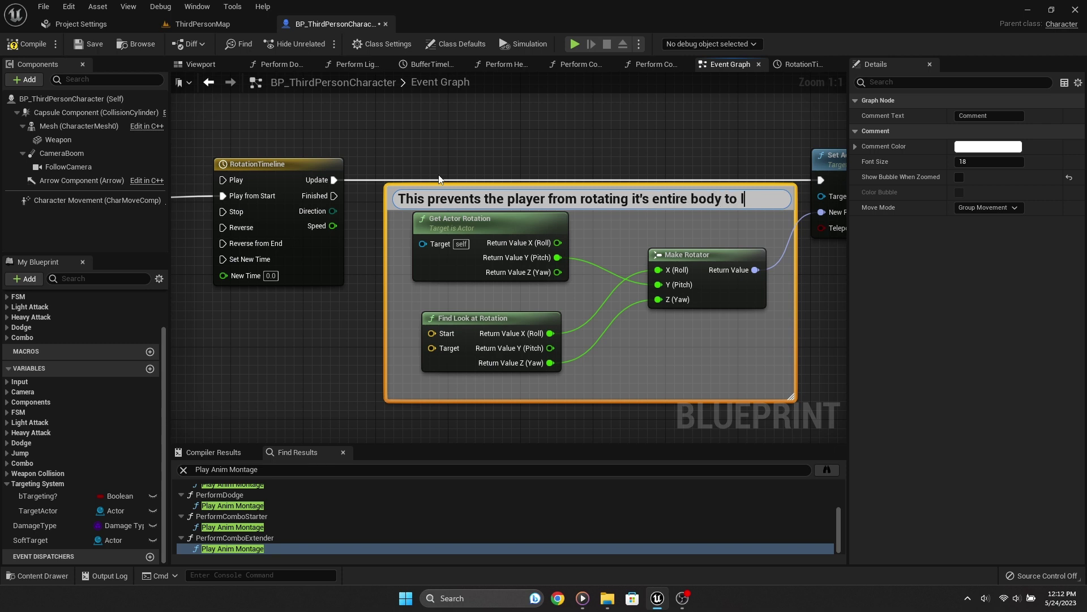
{"action": "type", "text": "p tr"}
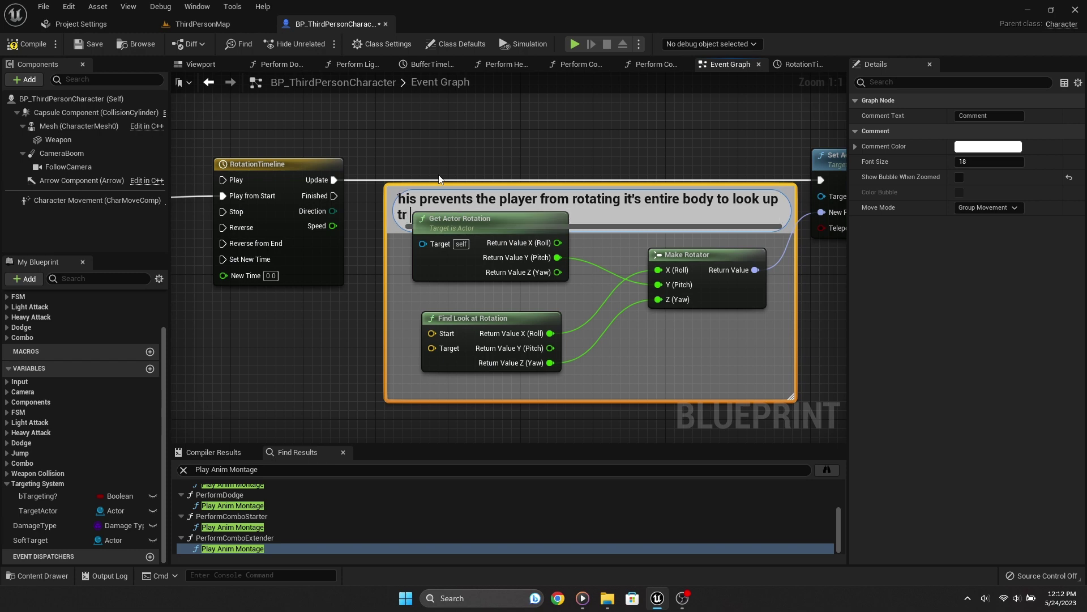
{"action": "key", "text": "BackSpace"}
{"action": "key", "text": "BackSpace"}
{"action": "key", "text": "Return"}
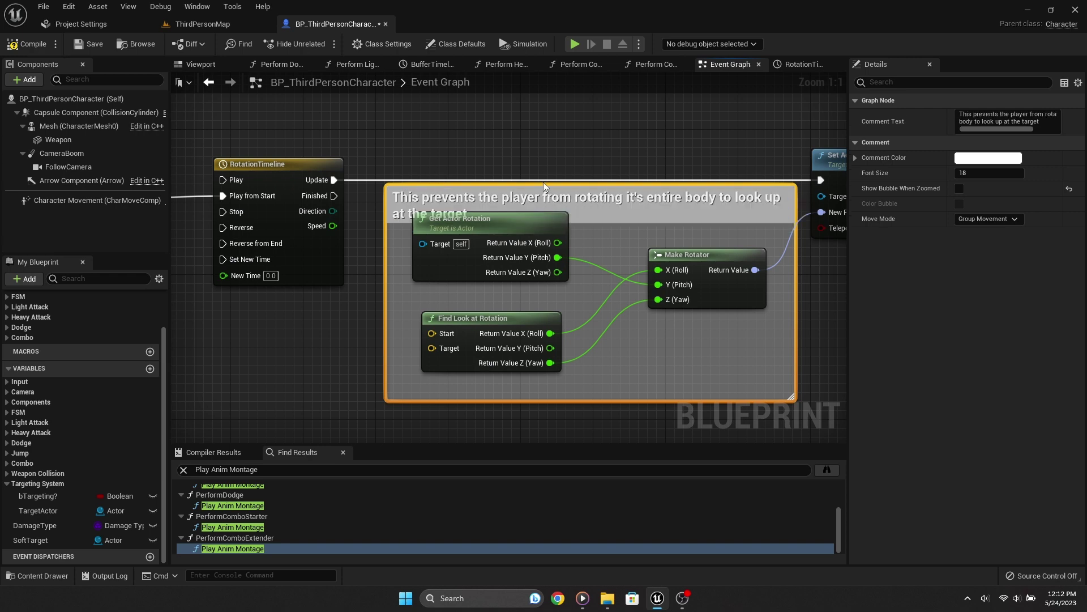
{"action": "right_click_drag", "start_coordinate": [541, 120], "coordinate": [562, 105]}
{"action": "left_click_drag", "start_coordinate": [414, 233], "coordinate": [727, 362]}
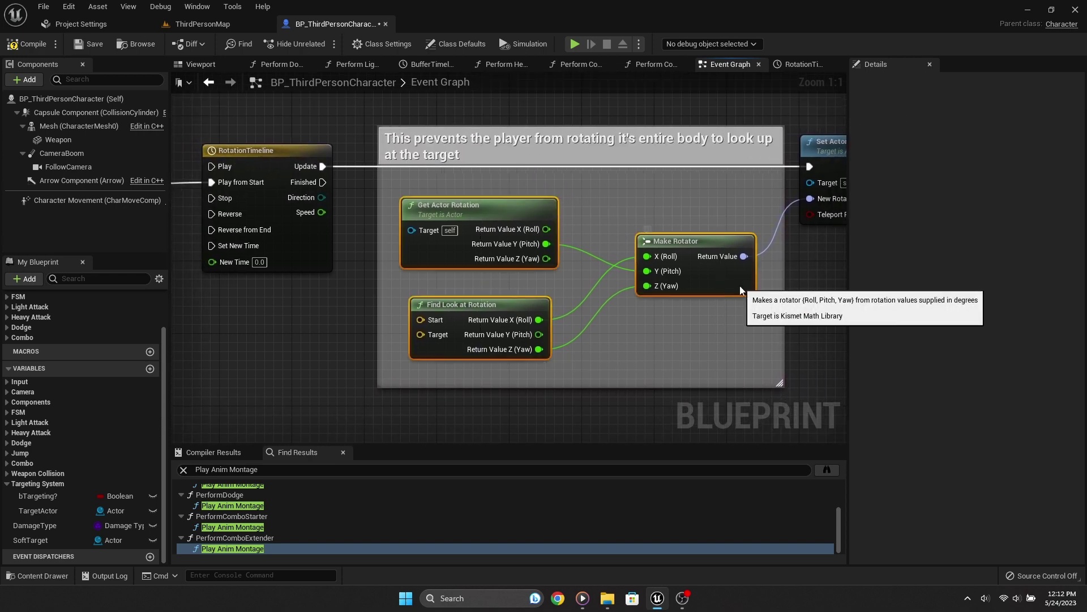
{"action": "left_click_drag", "start_coordinate": [740, 285], "coordinate": [550, 395]}
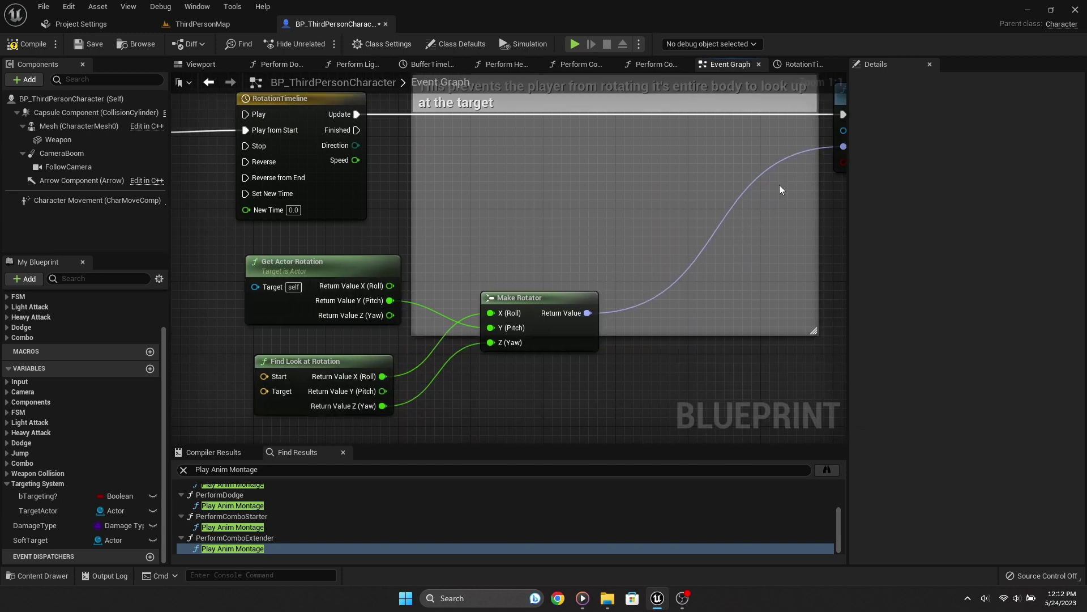
Step: Add a Lerp (Rotator) feeding Set Actor Rotation's New Rotation, and move the comment box clear of the timeline
{"action": "left_click_drag", "start_coordinate": [810, 198], "coordinate": [706, 251]}
{"action": "type", "text": "ma"}
{"action": "key", "text": "BackSpace"}
{"action": "key", "text": "BackSpace"}
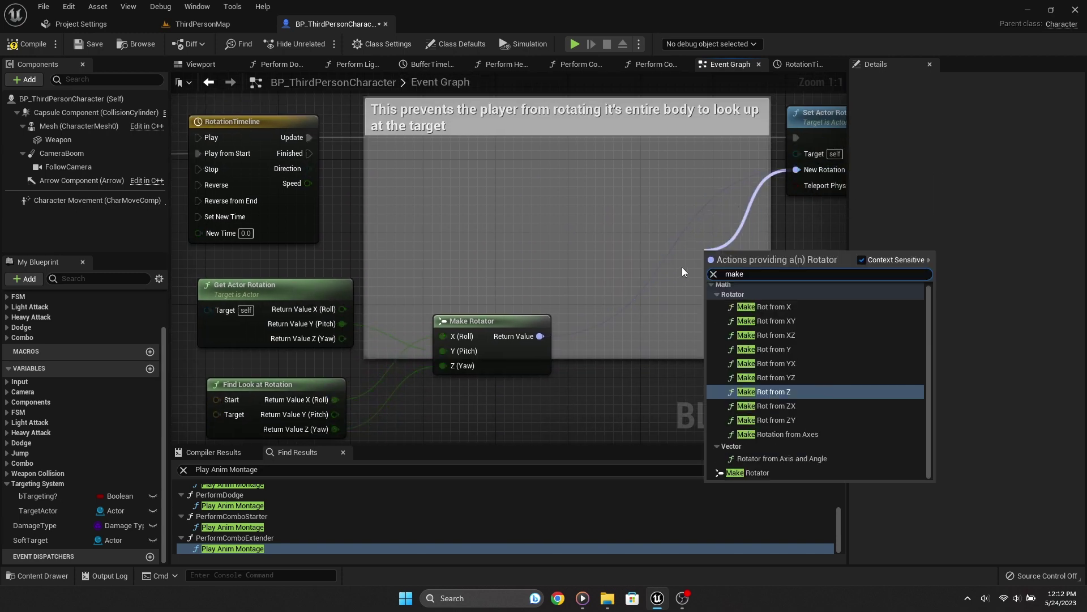
{"action": "type", "text": "lerp"}
{"action": "key", "text": "Return"}
{"action": "left_click_drag", "start_coordinate": [825, 325], "coordinate": [690, 289]}
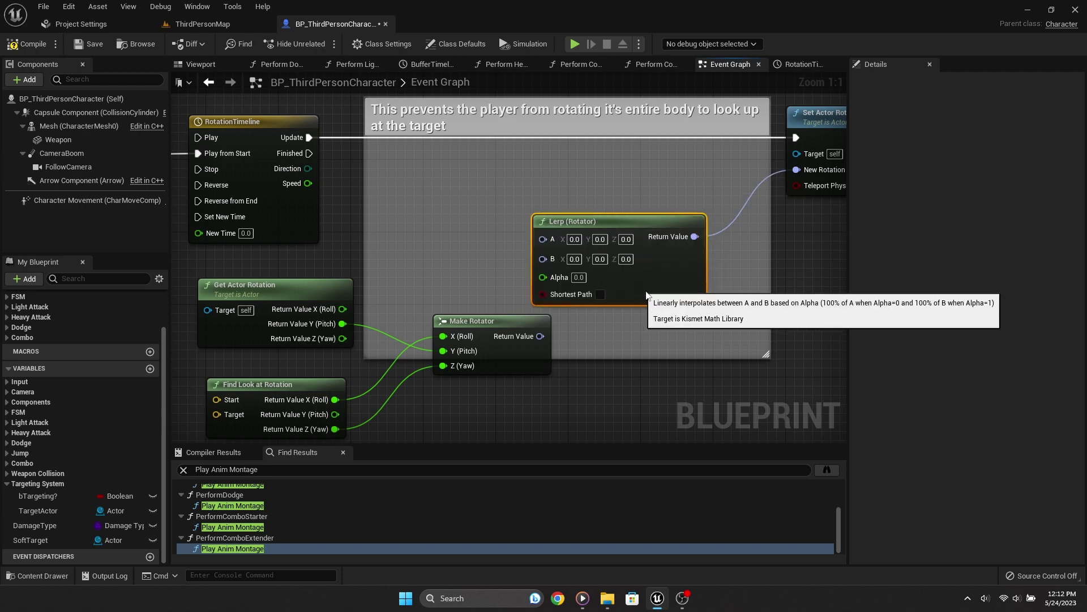
{"action": "right_click_drag", "start_coordinate": [581, 345], "coordinate": [661, 349]}
{"action": "left_click_drag", "start_coordinate": [688, 225], "coordinate": [578, 214]}
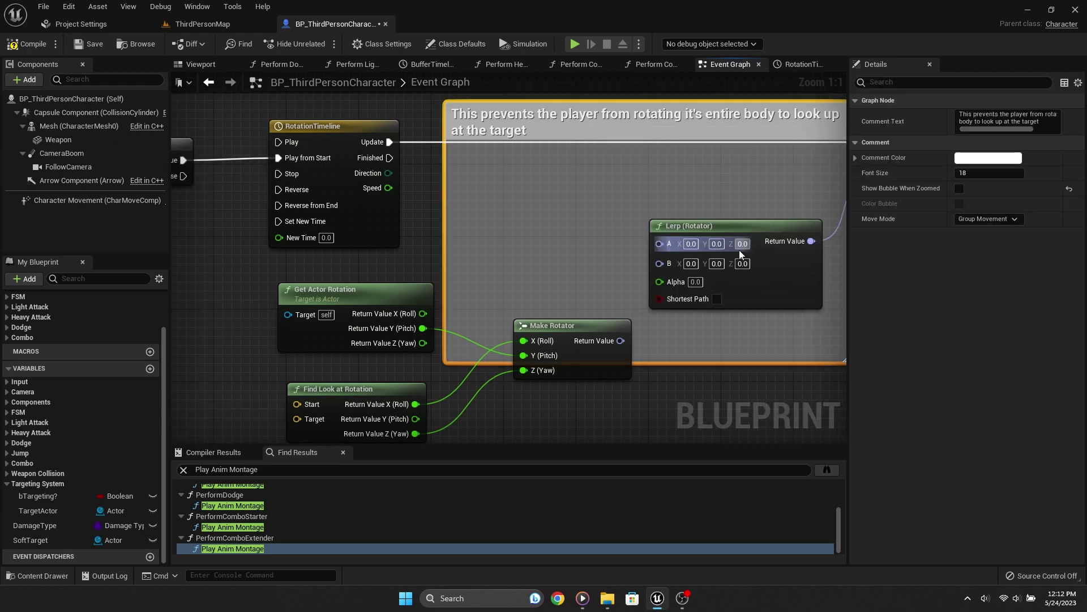
{"action": "right_click_drag", "start_coordinate": [225, 133], "coordinate": [569, 133]}
{"action": "left_click", "coordinate": [570, 133]}
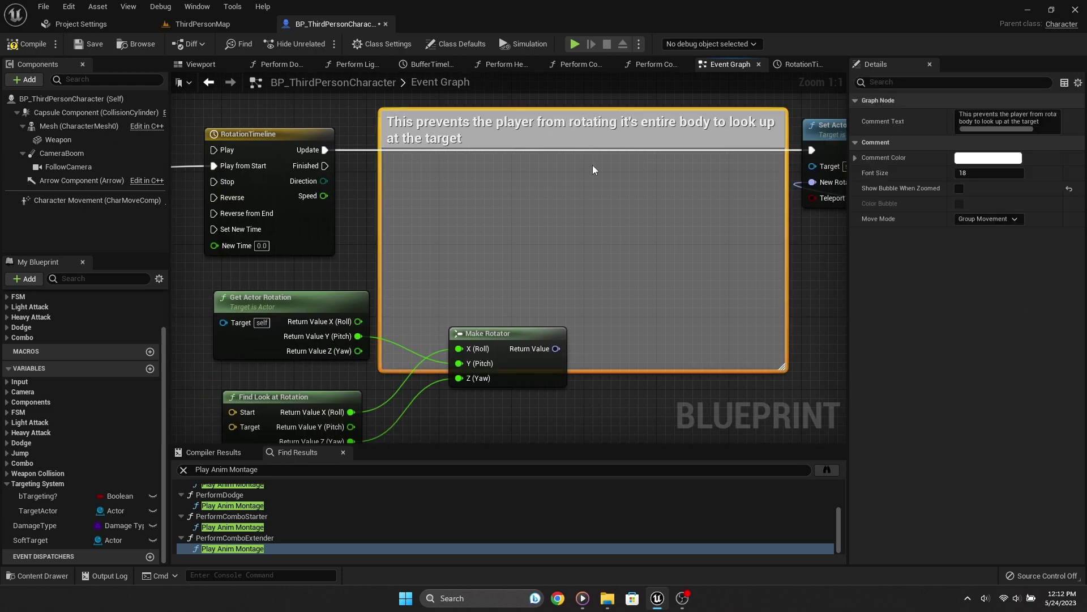
{"action": "left_click_drag", "start_coordinate": [592, 134], "coordinate": [380, 279]}
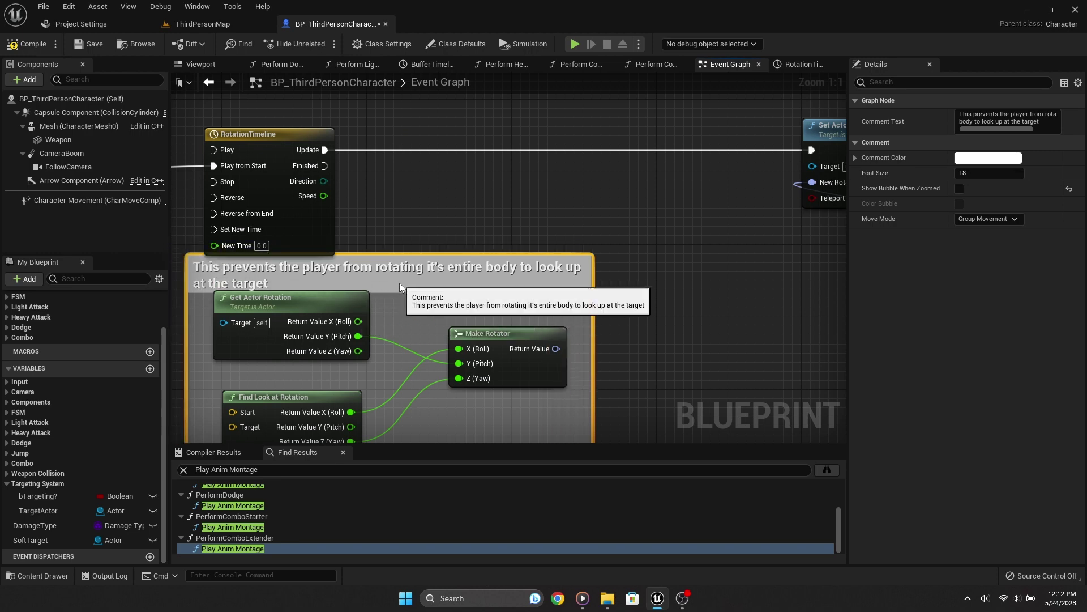
{"action": "right_click_drag", "start_coordinate": [400, 283], "coordinate": [496, 220]}
{"action": "left_click_drag", "start_coordinate": [496, 221], "coordinate": [469, 257]}
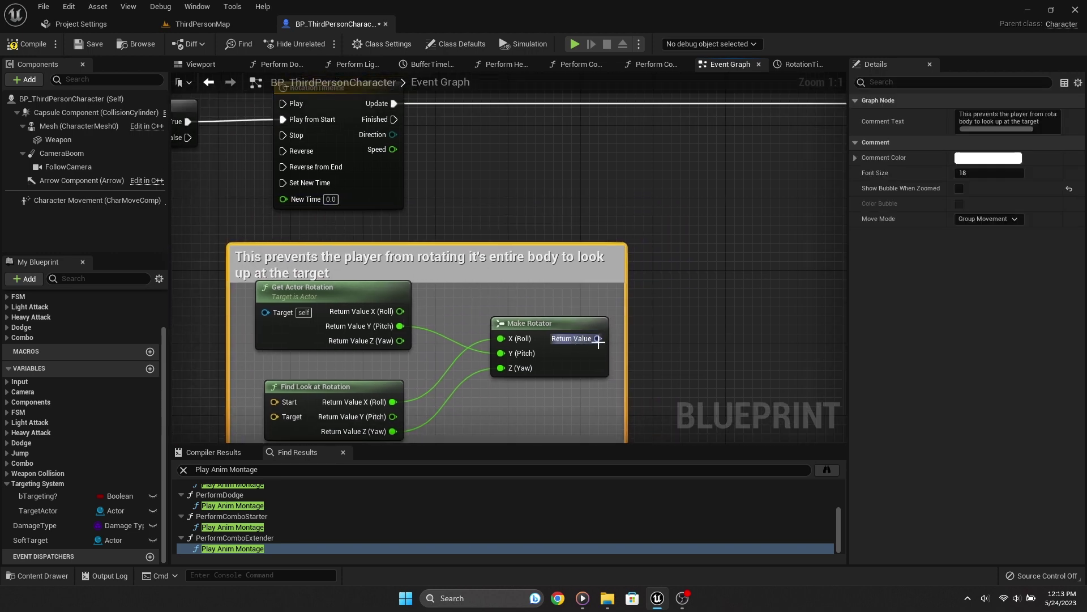
Step: Wire the timeline's Speed into Lerp Alpha and Make Rotator's result into Lerp B
{"action": "left_click_drag", "start_coordinate": [598, 338], "coordinate": [672, 250]}
{"action": "right_click_drag", "start_coordinate": [671, 251], "coordinate": [545, 250]}
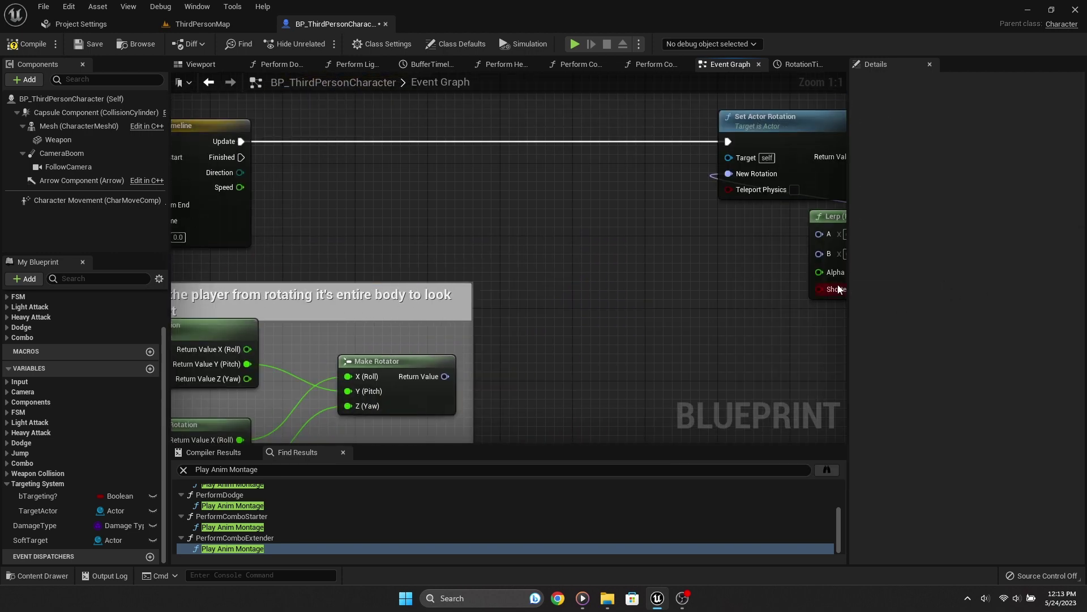
{"action": "left_click_drag", "start_coordinate": [832, 222], "coordinate": [532, 231]}
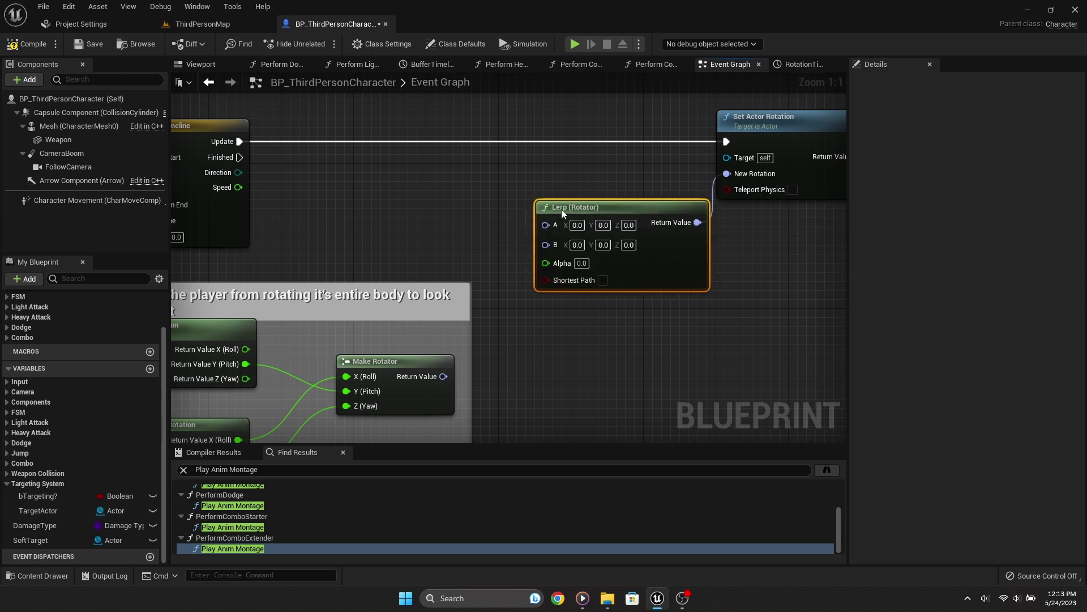
{"action": "left_click_drag", "start_coordinate": [518, 280], "coordinate": [239, 188]}
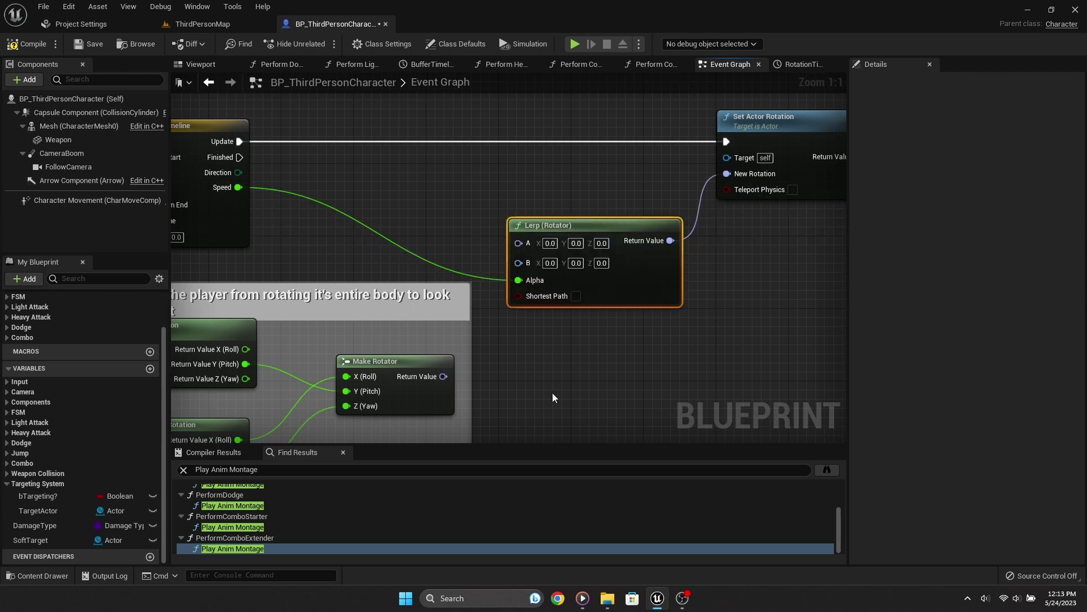
{"action": "left_click_drag", "start_coordinate": [444, 376], "coordinate": [535, 253]}
{"action": "mouse_move", "coordinate": [444, 376]}
{"action": "left_mouse_down"}
{"action": "mouse_move", "coordinate": [518, 260]}
{"action": "mouse_move", "coordinate": [510, 226]}
{"action": "left_mouse_up"}
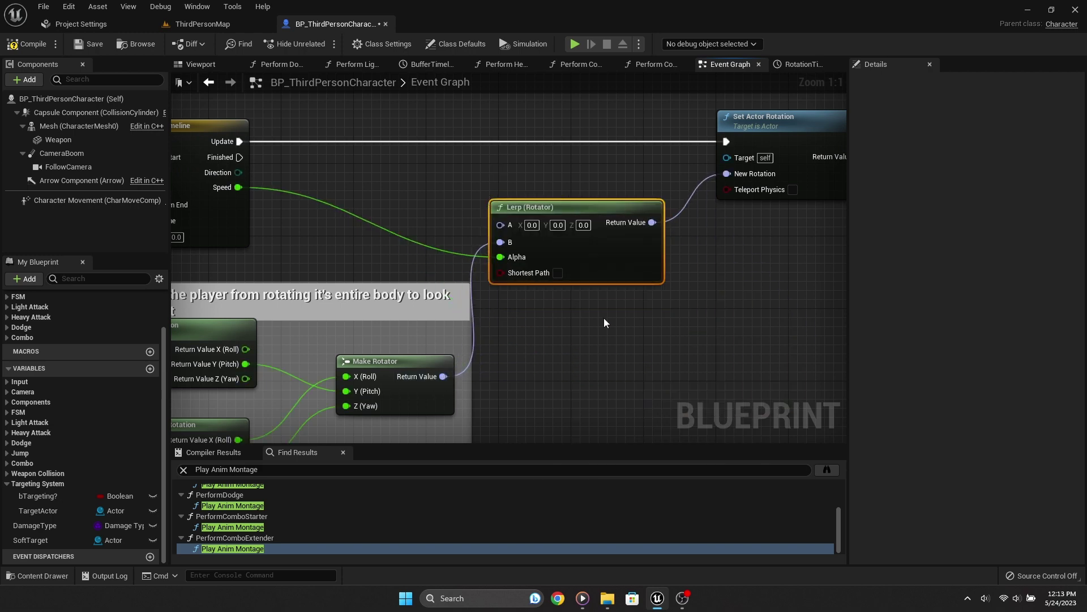
Step: Wrap the Lerp (Rotator) in a comment titled 'Smoothly rotates'
{"action": "type", "text": "cSmoothly r"}
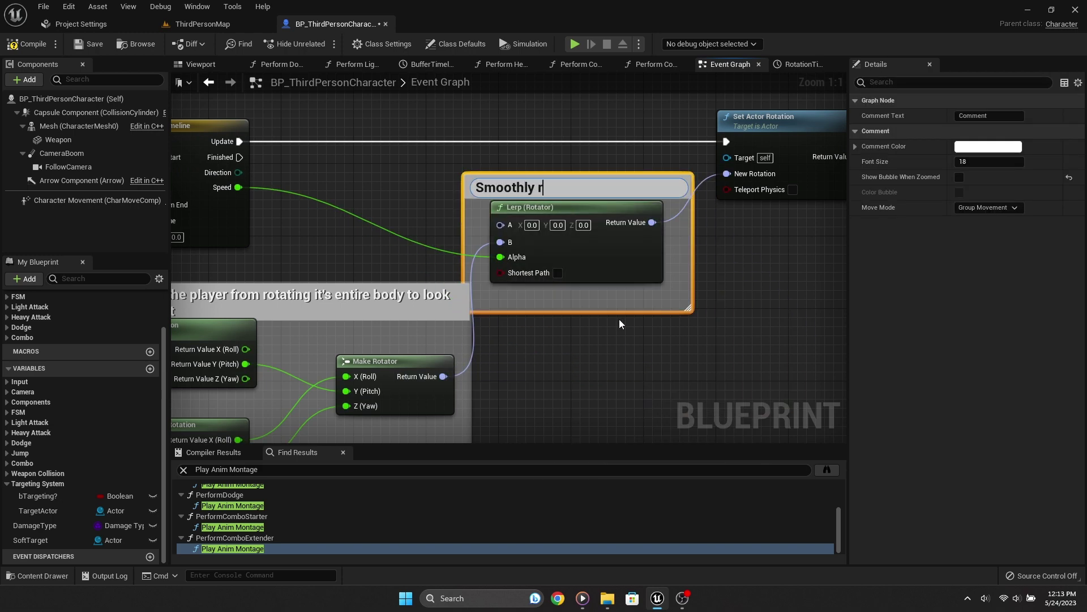
{"action": "type", "text": "otates"}
{"action": "key", "text": "Return"}
{"action": "left_click", "coordinate": [620, 319]}
{"action": "right_click_drag", "start_coordinate": [620, 319], "coordinate": [728, 360]}
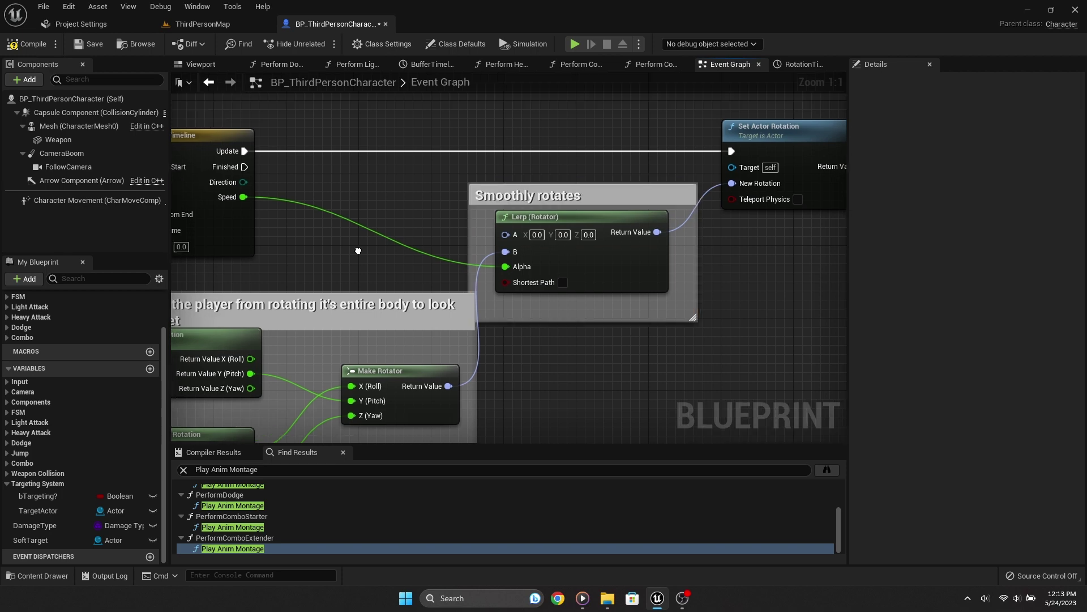
Step: Feed a new Get Actor Rotation node into the Lerp's A input
{"action": "left_click_drag", "start_coordinate": [619, 277], "coordinate": [506, 199]}
{"action": "type", "text": "get ac"}
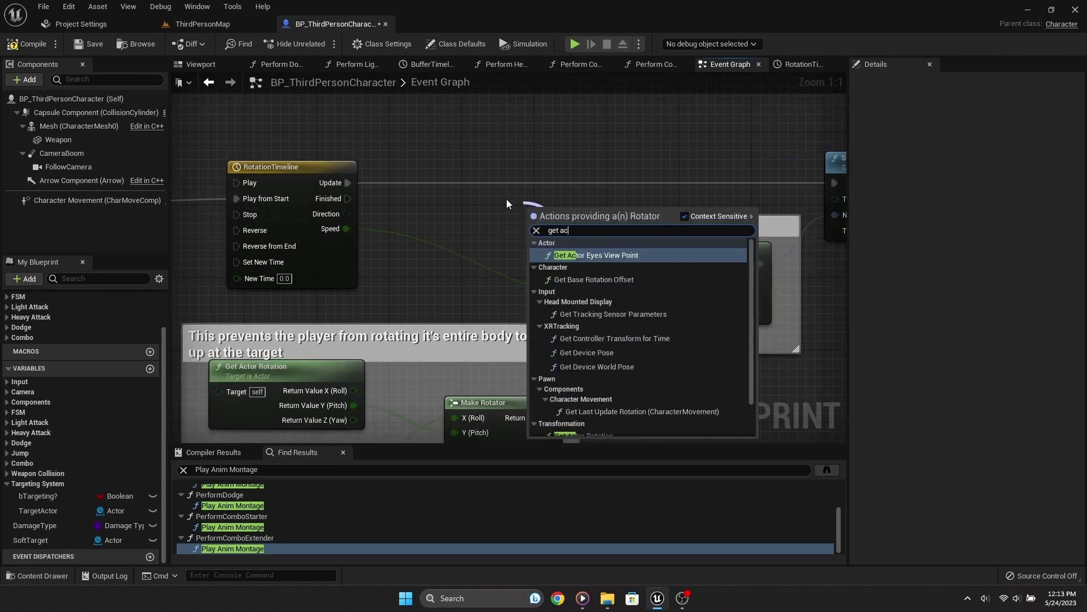
{"action": "type", "text": "tor"}
{"action": "key", "text": "Down"}
{"action": "key", "text": "Return"}
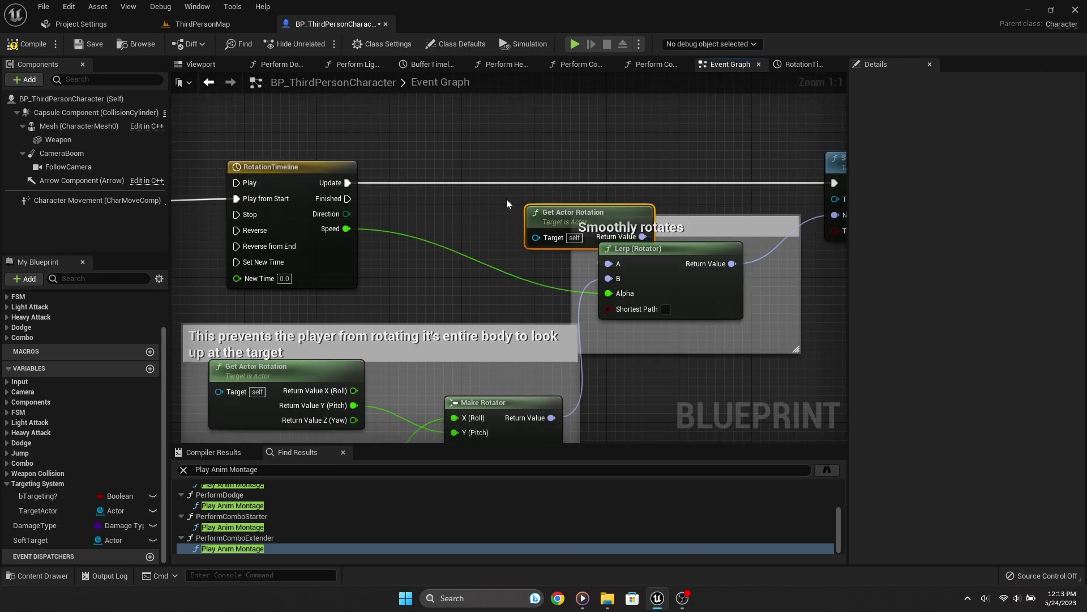
{"action": "left_click_drag", "start_coordinate": [546, 204], "coordinate": [433, 199]}
{"action": "scroll", "coordinate": [679, 226], "scroll_direction": "down", "scroll_amount": 3}
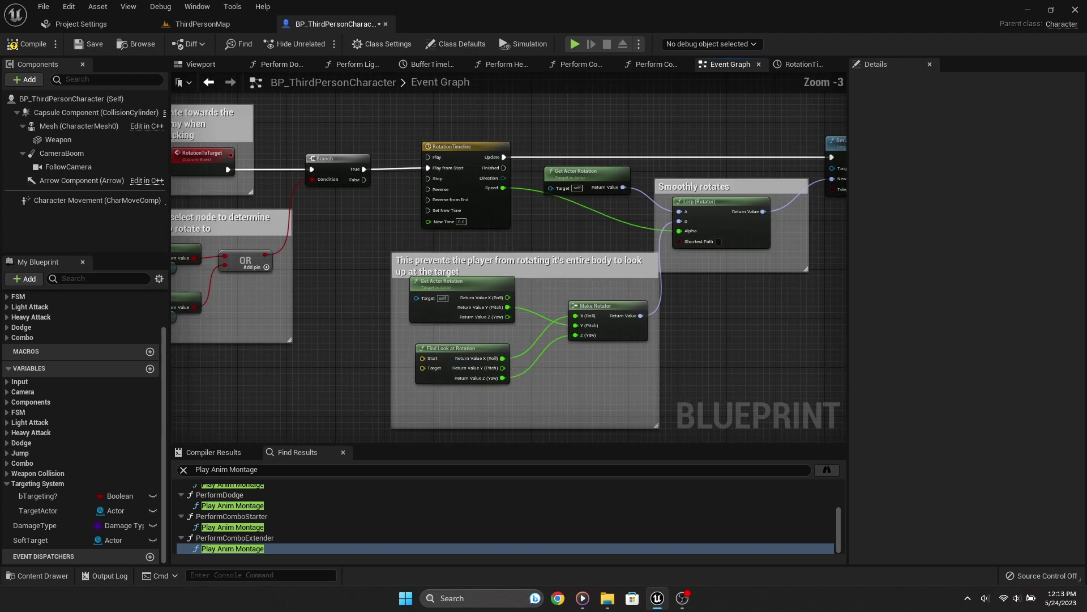
{"action": "scroll", "coordinate": [571, 300], "scroll_direction": "up", "scroll_amount": 3}
Step: Give Find Look at Rotation's Start a Get Actor Location node
{"action": "left_click_drag", "start_coordinate": [571, 301], "coordinate": [431, 226]}
{"action": "type", "text": "getr"}
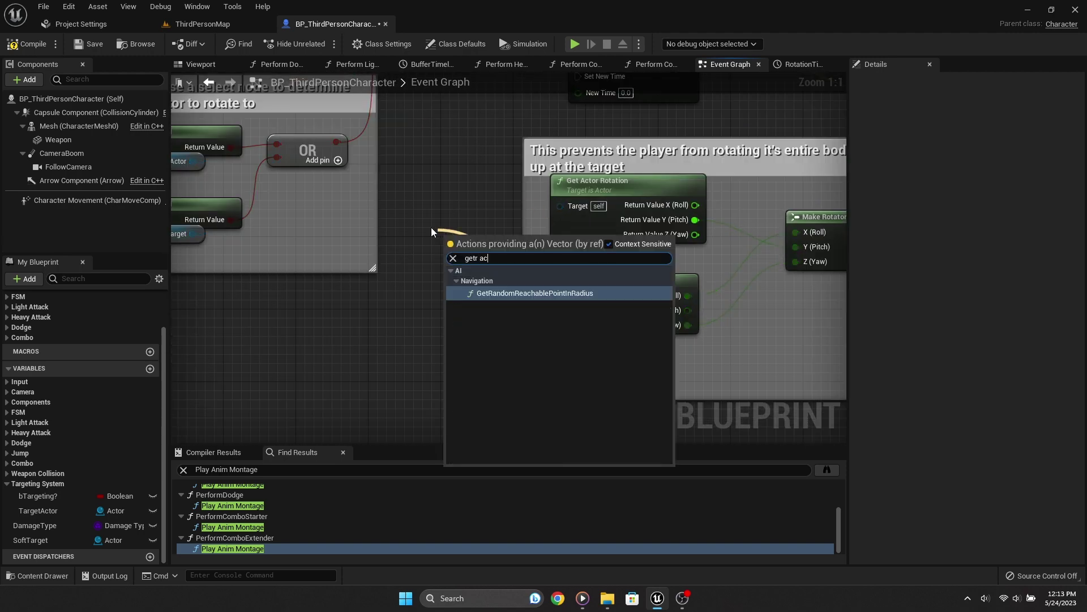
{"action": "key", "text": "BackSpace"}
{"action": "type", "text": "actor lo"}
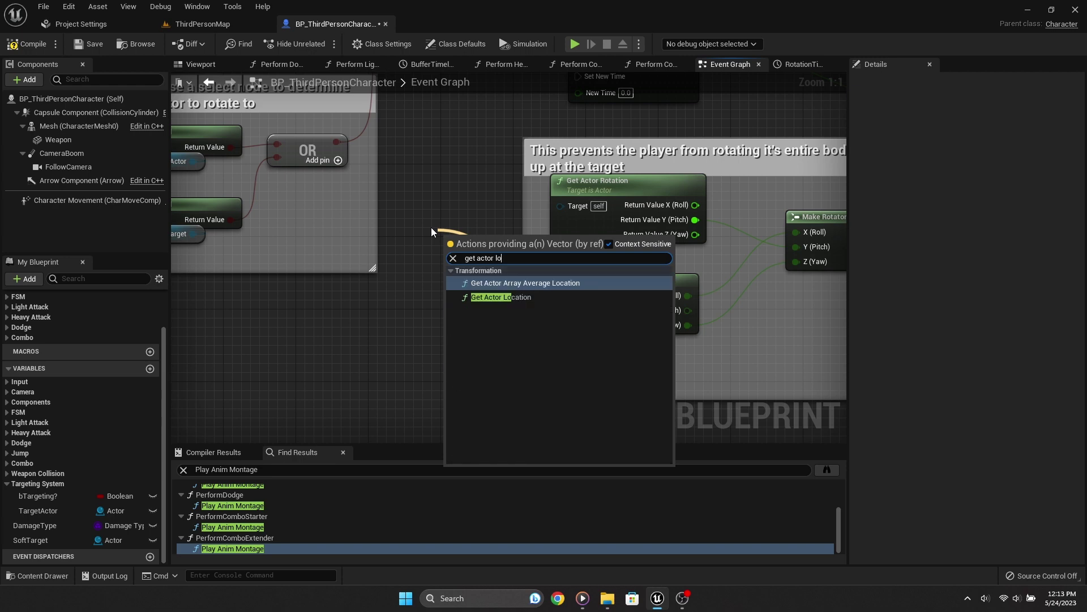
{"action": "key", "text": "Return"}
{"action": "mouse_move", "coordinate": [481, 256]}
{"action": "left_mouse_down"}
{"action": "mouse_move", "coordinate": [359, 299]}
{"action": "mouse_move", "coordinate": [359, 330]}
{"action": "left_mouse_up"}
{"action": "right_click_drag", "start_coordinate": [359, 330], "coordinate": [456, 230]}
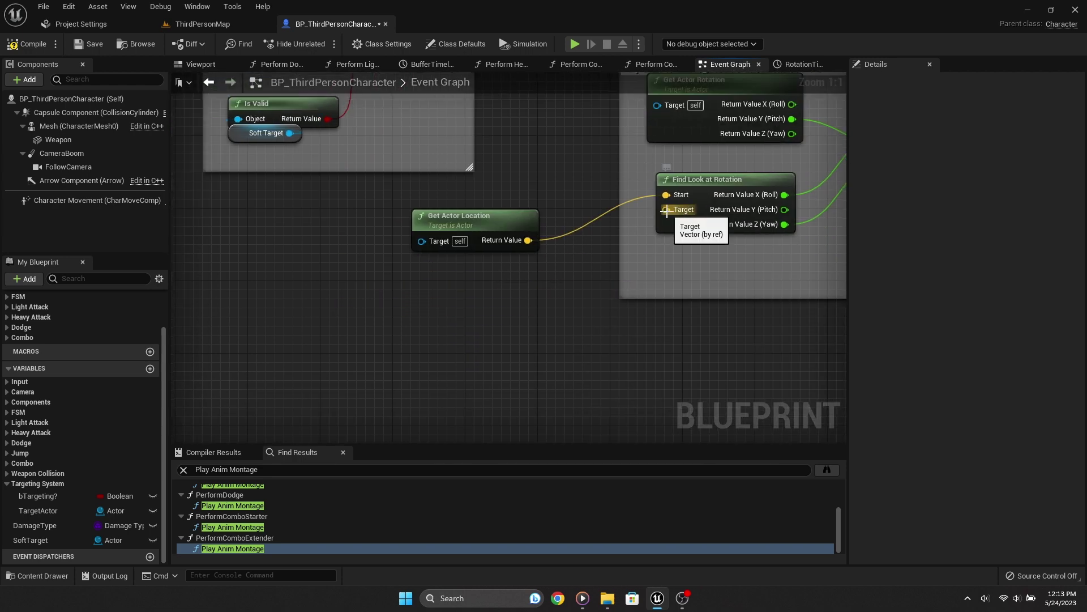
Step: Add a Select Vector node feeding Find Look at Rotation's Target
{"action": "left_click_drag", "start_coordinate": [667, 210], "coordinate": [589, 363]}
{"action": "type", "text": "select vector"}
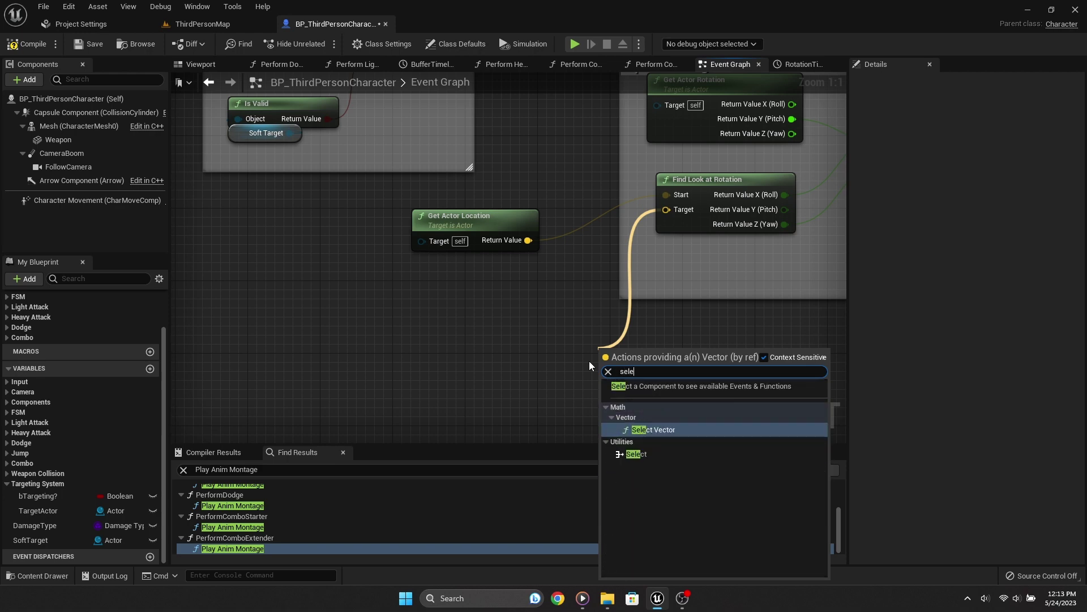
{"action": "key", "text": "Return"}
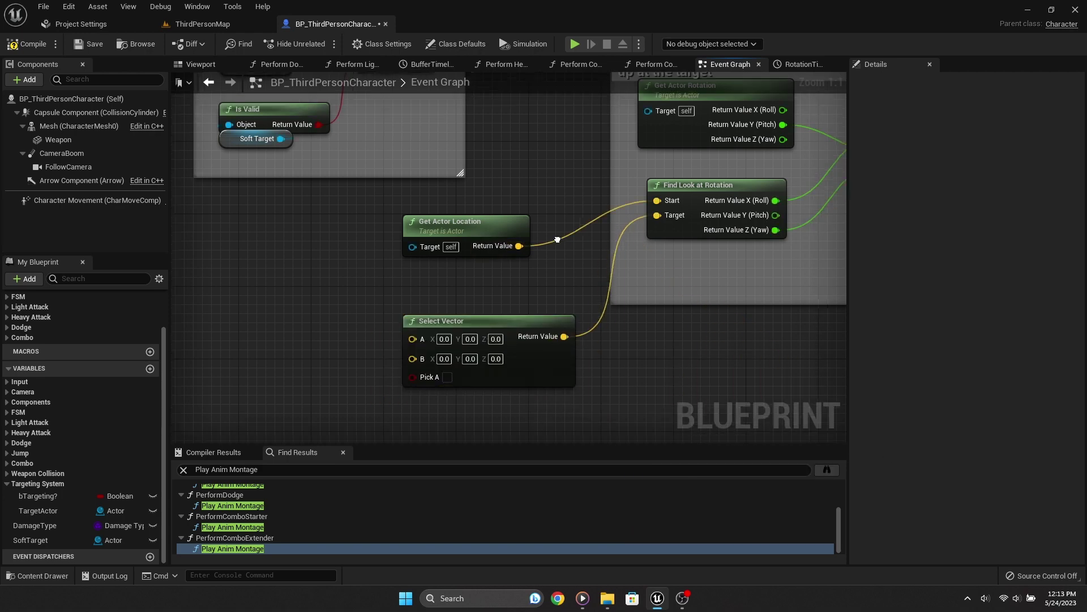
{"action": "right_click_drag", "start_coordinate": [530, 389], "coordinate": [401, 421]}
{"action": "left_click_drag", "start_coordinate": [576, 246], "coordinate": [573, 298]}
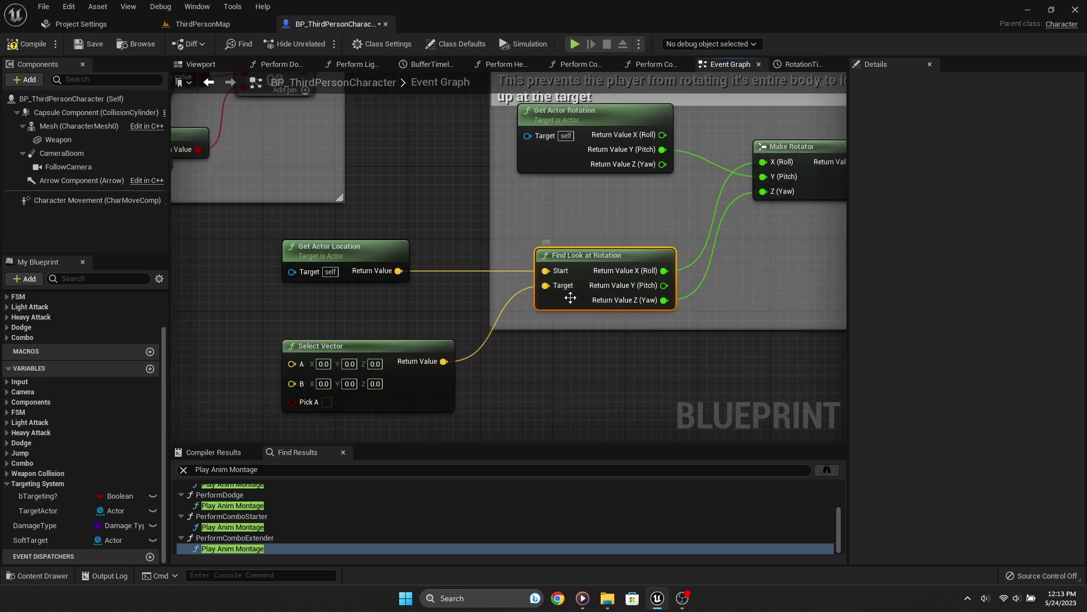
{"action": "mouse_move", "coordinate": [501, 257]}
{"action": "right_mouse_down"}
{"action": "mouse_move", "coordinate": [460, 372]}
{"action": "mouse_move", "coordinate": [388, 326]}
{"action": "right_mouse_up"}
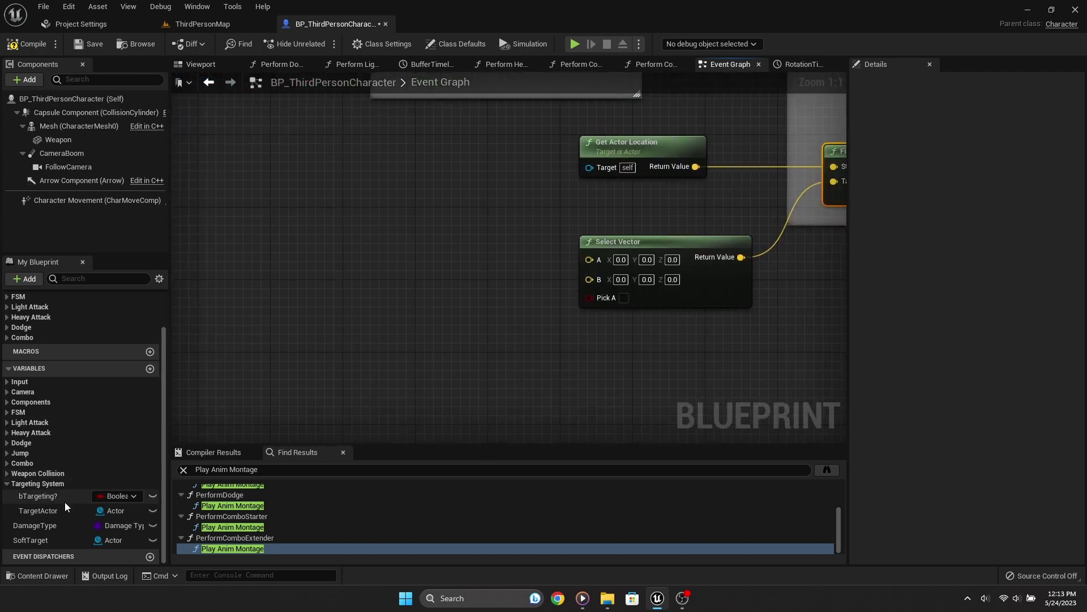
Step: Drive Select Vector's Pick A with an Is Valid check on Target Actor
{"action": "left_click_drag", "start_coordinate": [38, 510], "coordinate": [465, 303], "text": "ctrl"}
{"action": "type", "text": "is valid"}
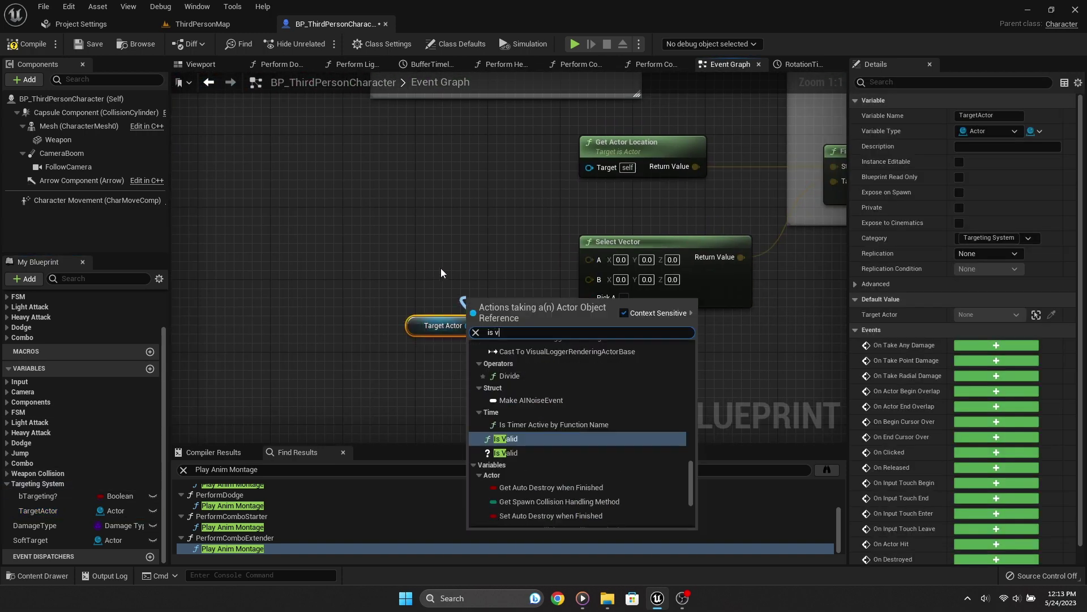
{"action": "key", "text": "Return"}
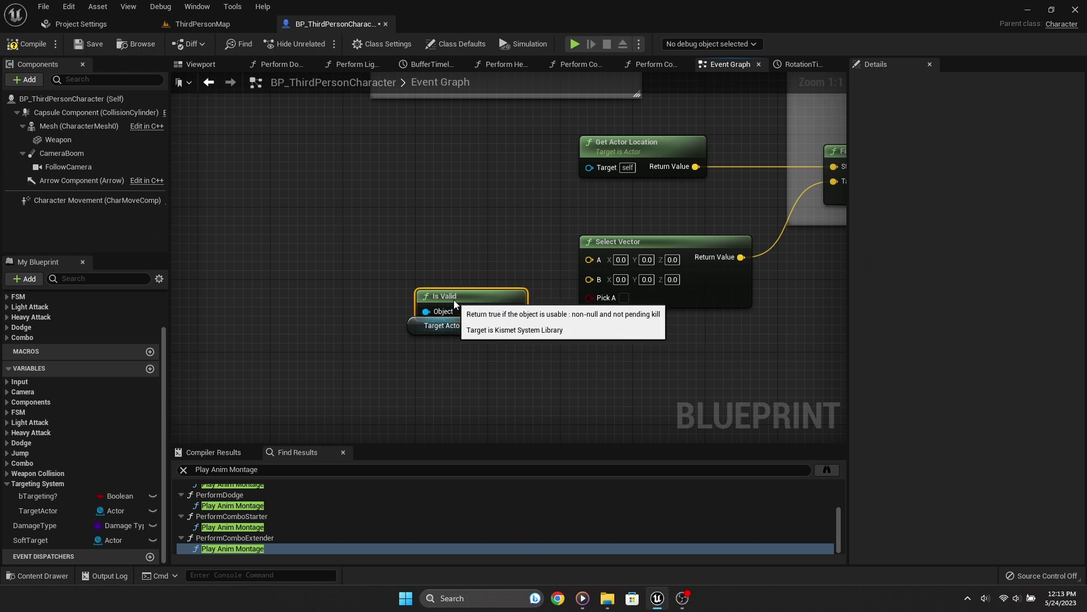
{"action": "mouse_move", "coordinate": [510, 311]}
{"action": "left_mouse_down"}
{"action": "mouse_move", "coordinate": [447, 302]}
{"action": "mouse_move", "coordinate": [616, 304]}
{"action": "left_mouse_up"}
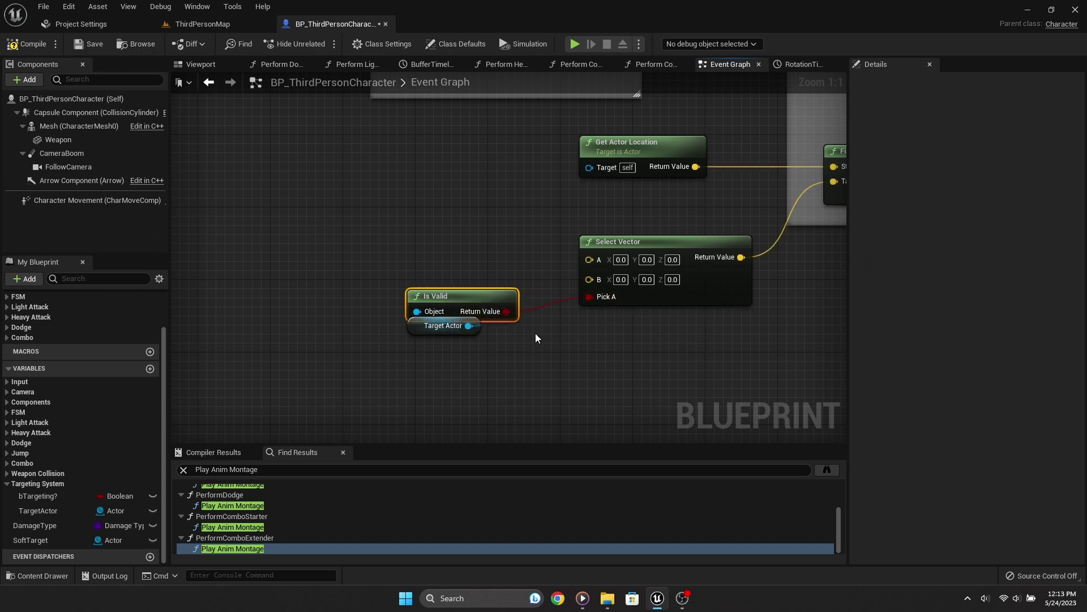
Step: Comment the Is Valid Target Actor check: target actor matters more than soft target, so check it
{"action": "left_click_drag", "start_coordinate": [499, 345], "coordinate": [399, 286]}
{"action": "left_click_drag", "start_coordinate": [448, 295], "coordinate": [456, 332]}
{"action": "type", "text": "cTarg"}
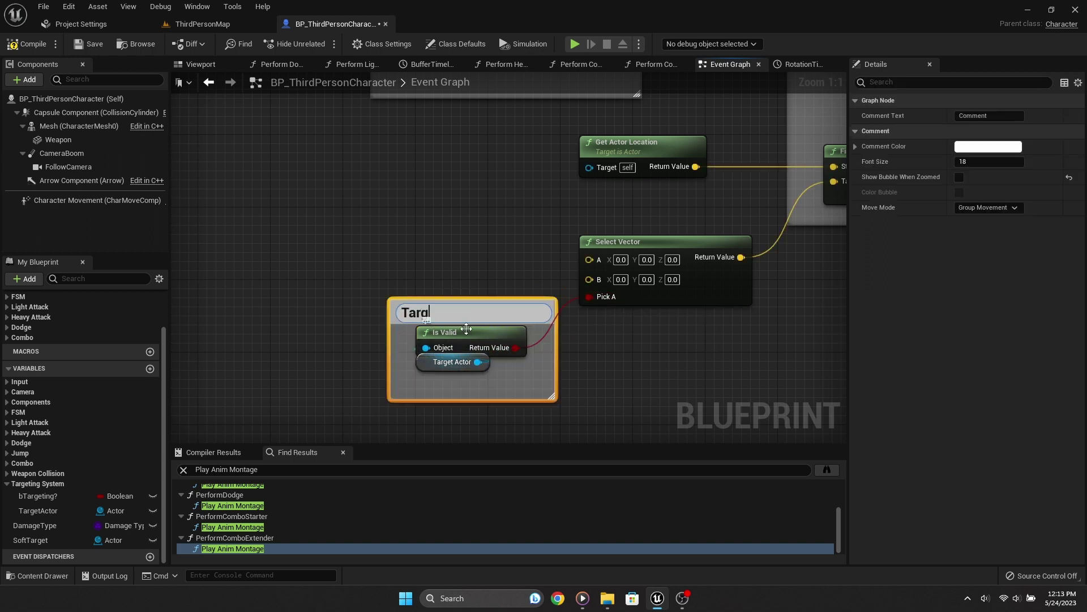
{"action": "type", "text": "et actor"}
{"action": "type", "text": " is more im"}
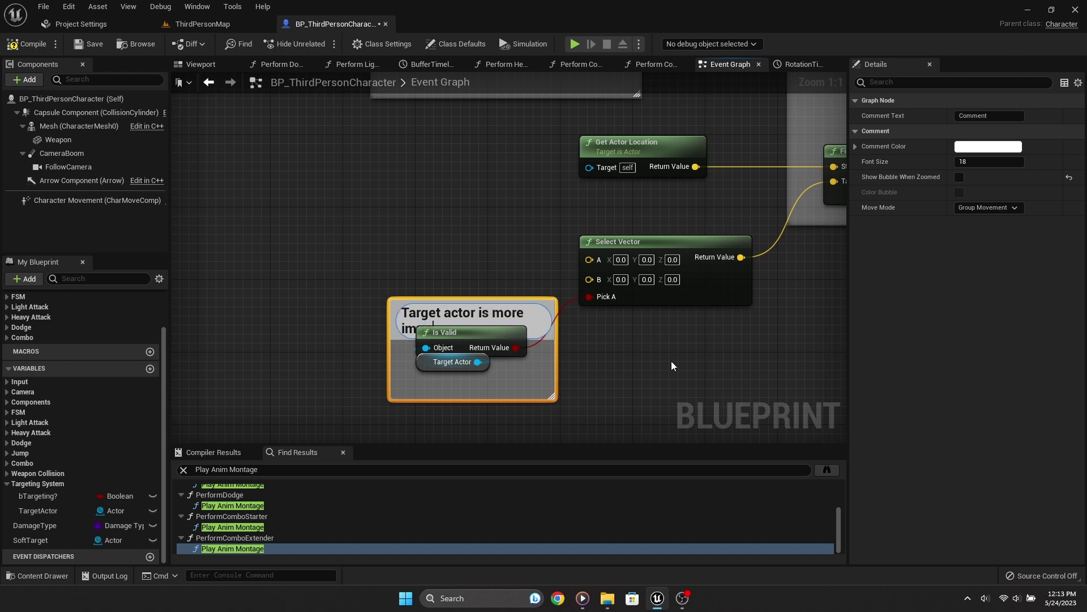
{"action": "type", "text": "an "}
{"action": "type", "text": "soft tar"}
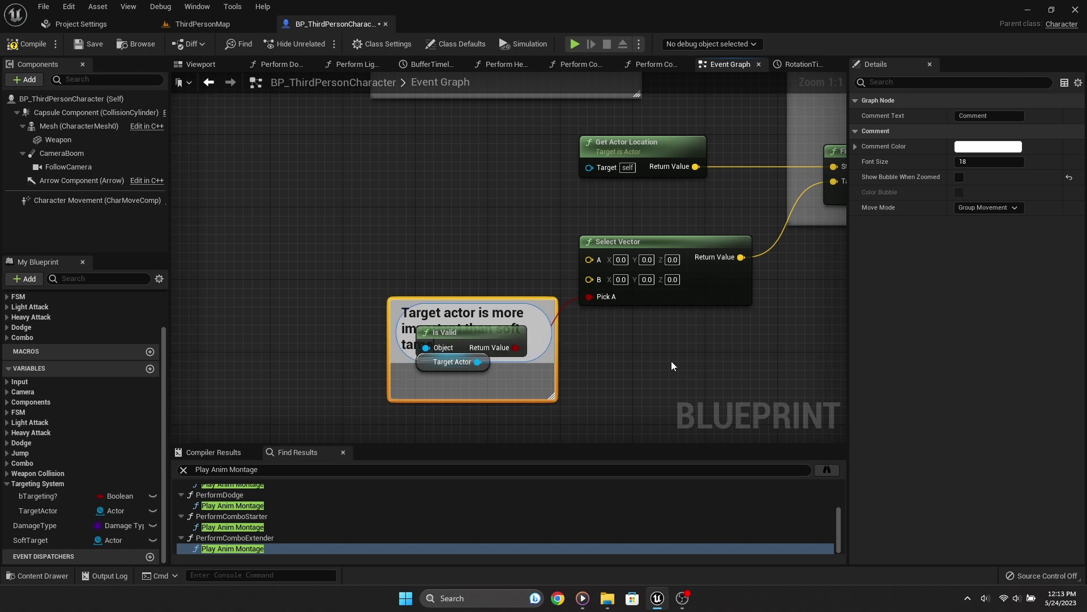
{"action": "type", "text": "get so check this"}
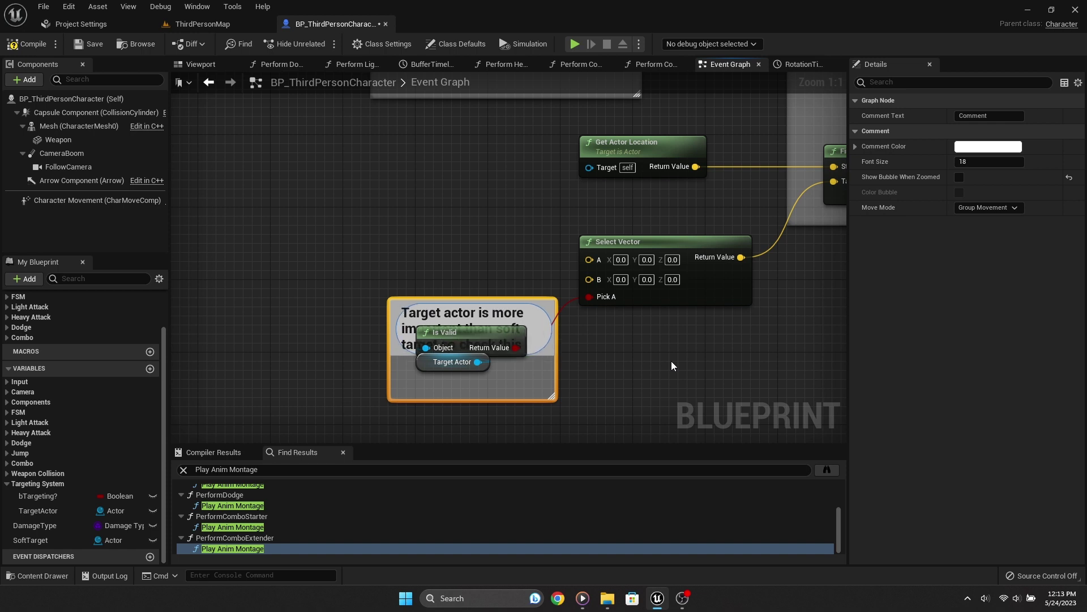
{"action": "type", "text": " one"}
{"action": "key", "text": "Return"}
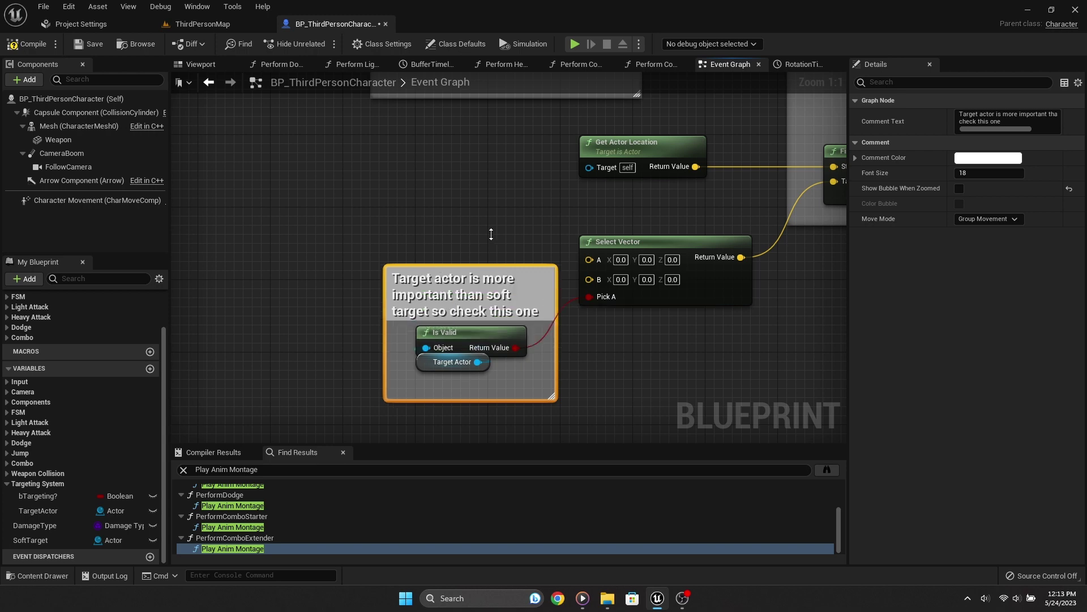
{"action": "left_click_drag", "start_coordinate": [502, 321], "coordinate": [520, 338]}
{"action": "right_click_drag", "start_coordinate": [627, 386], "coordinate": [645, 398]}
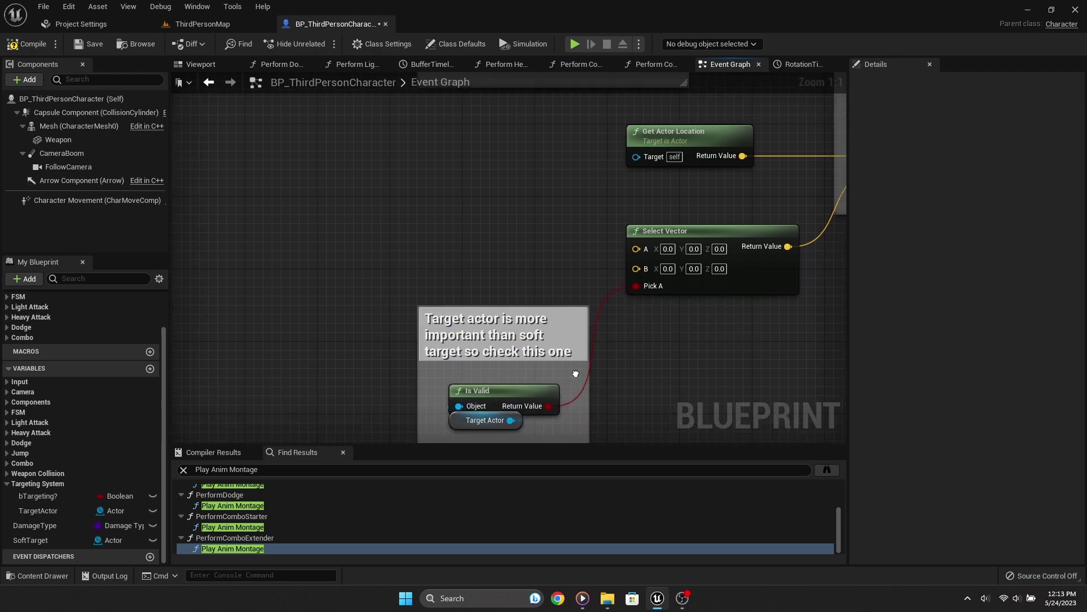
Step: Wire a Target Actor getter's Get Actor Location into Select Vector A
{"action": "mouse_move", "coordinate": [38, 511]}
{"action": "left_mouse_down", "text": "ctrl"}
{"action": "mouse_move", "coordinate": [374, 207]}
{"action": "mouse_move", "coordinate": [436, 234]}
{"action": "mouse_move", "coordinate": [423, 244]}
{"action": "left_mouse_up", "text": "ctrl"}
{"action": "type", "text": "get actor loc"}
{"action": "key", "text": "Return"}
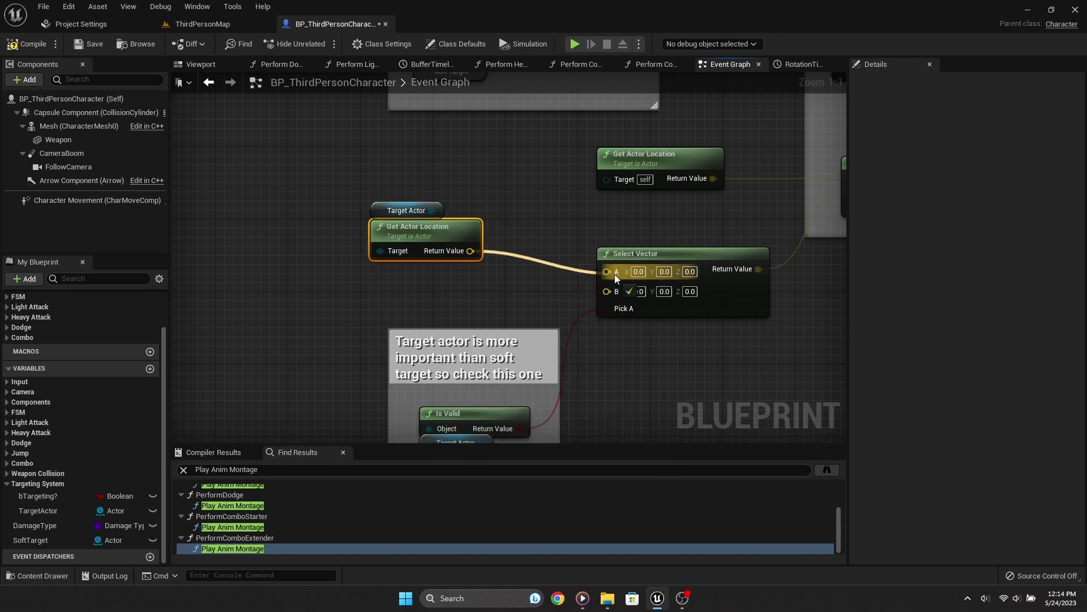
{"action": "left_click_drag", "start_coordinate": [479, 260], "coordinate": [606, 270]}
{"action": "mouse_move", "coordinate": [429, 239]}
{"action": "left_mouse_down"}
{"action": "mouse_move", "coordinate": [420, 229]}
{"action": "mouse_move", "coordinate": [485, 193]}
{"action": "left_mouse_up"}
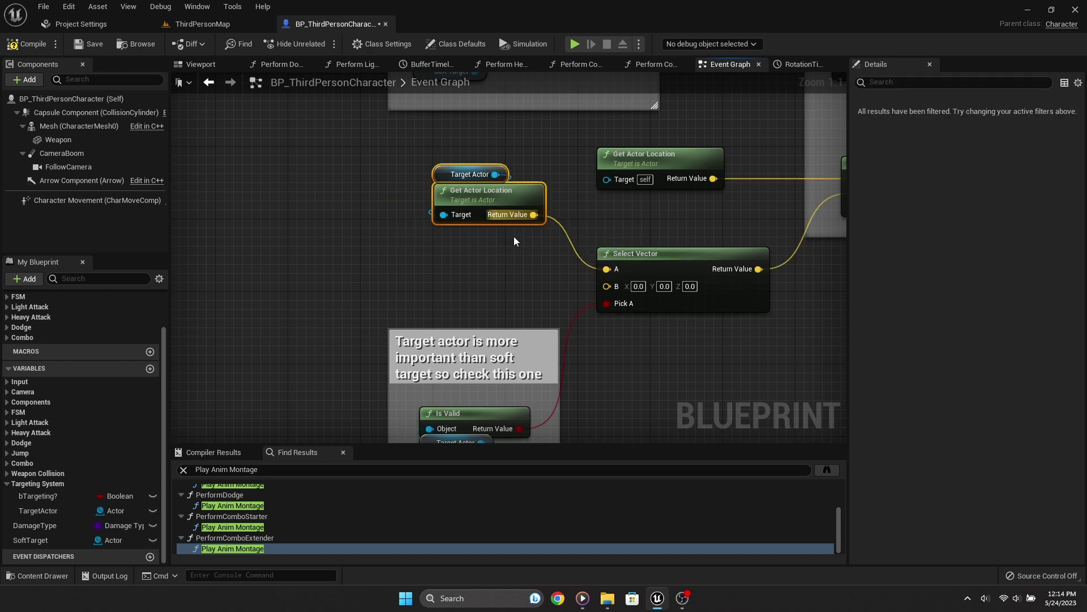
{"action": "right_click_drag", "start_coordinate": [451, 265], "coordinate": [433, 242]}
{"action": "left_click", "coordinate": [433, 242]}
Step: Wire a Soft Target getter's Get Actor Location into Select Vector B
{"action": "left_click_drag", "start_coordinate": [51, 538], "coordinate": [381, 243], "text": "ctrl"}
{"action": "type", "text": "get actor location"}
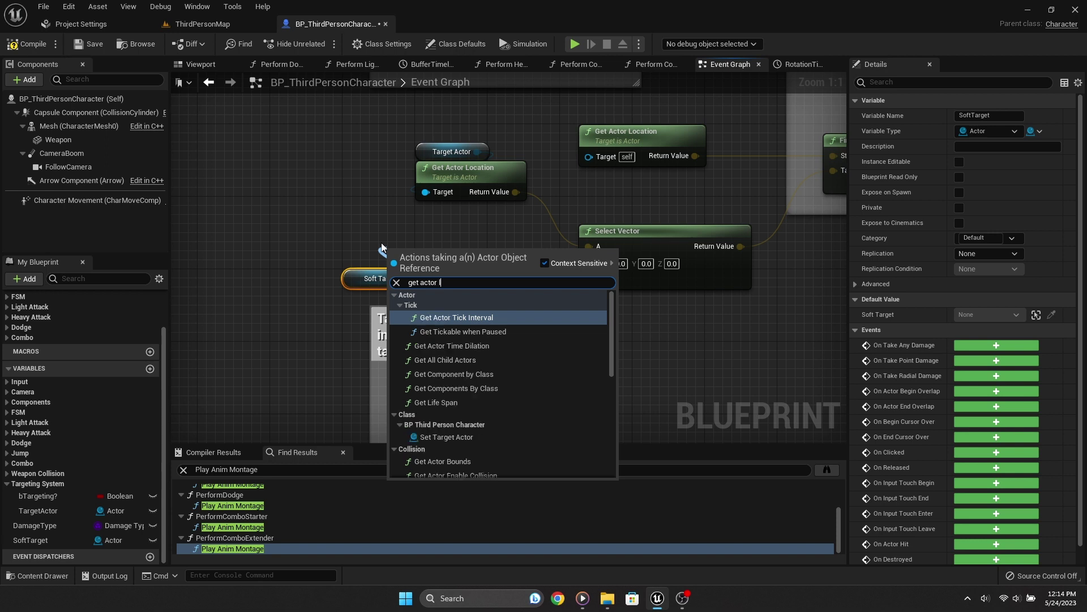
{"action": "key", "text": "Return"}
{"action": "left_click_drag", "start_coordinate": [400, 246], "coordinate": [354, 227]}
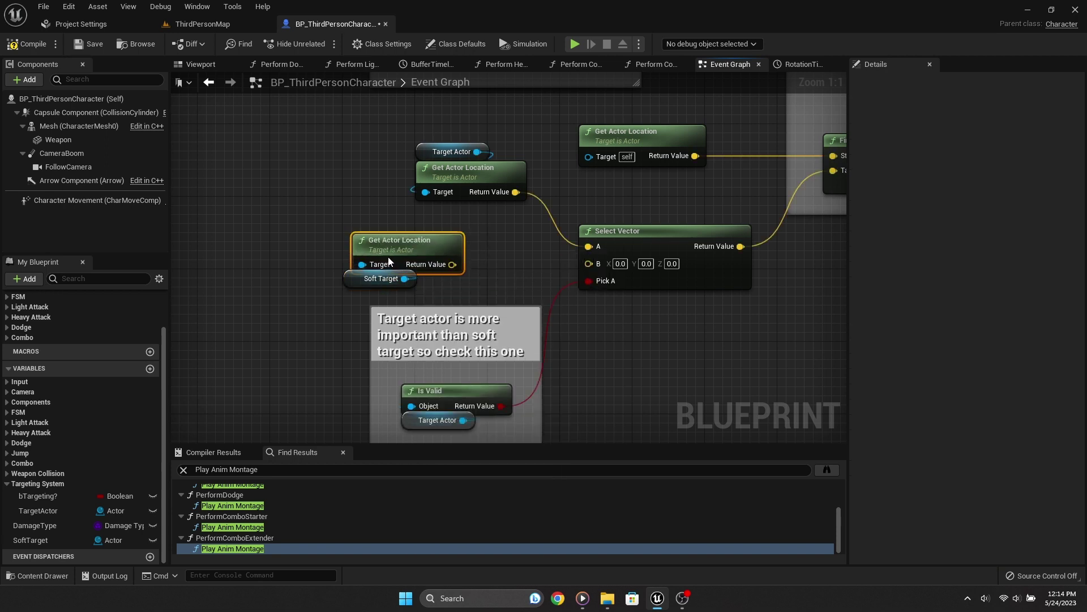
{"action": "left_click_drag", "start_coordinate": [443, 265], "coordinate": [643, 260]}
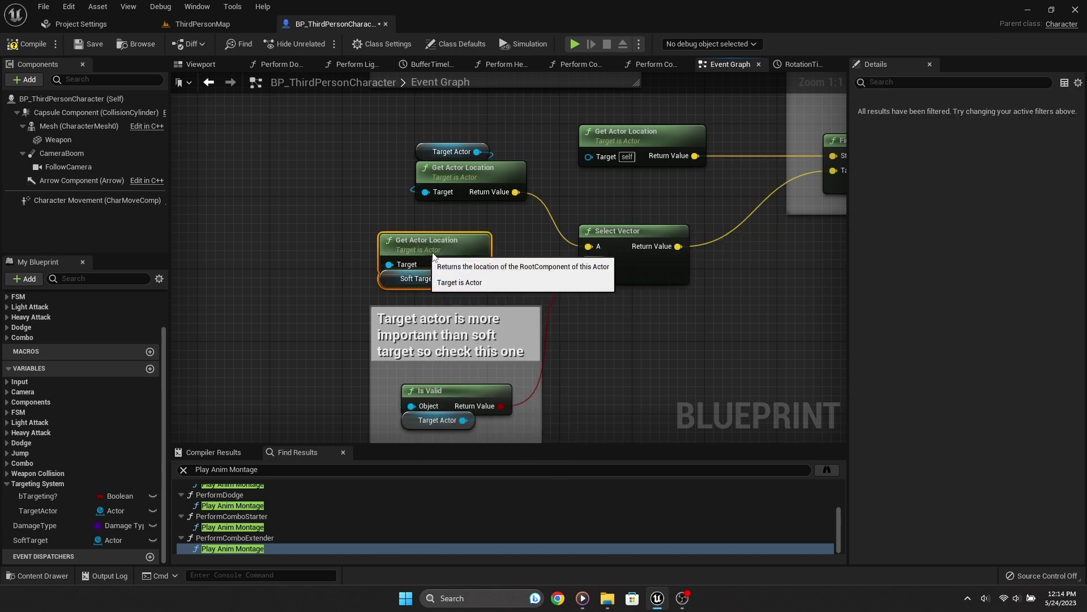
{"action": "scroll", "coordinate": [491, 311], "scroll_direction": "down", "scroll_amount": 4}
{"action": "scroll", "coordinate": [491, 315], "scroll_direction": "down", "scroll_amount": 3}
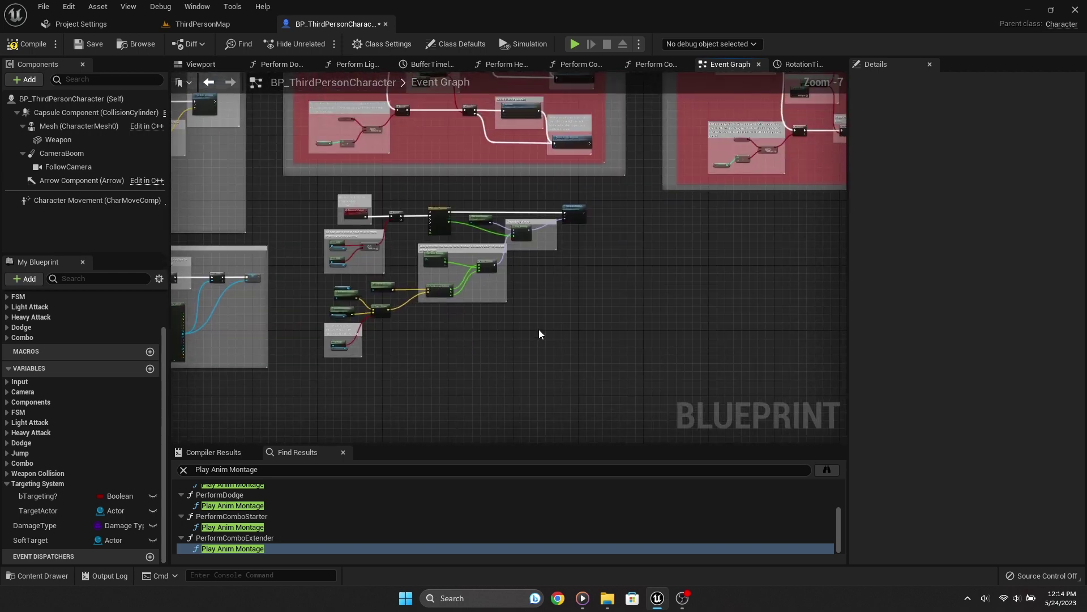
Step: Wrap the whole rotation node cluster in a comment titled 'Rotation To Target'
{"action": "left_click_drag", "start_coordinate": [618, 367], "coordinate": [285, 205]}
{"action": "left_click_drag", "start_coordinate": [577, 210], "coordinate": [617, 245]}
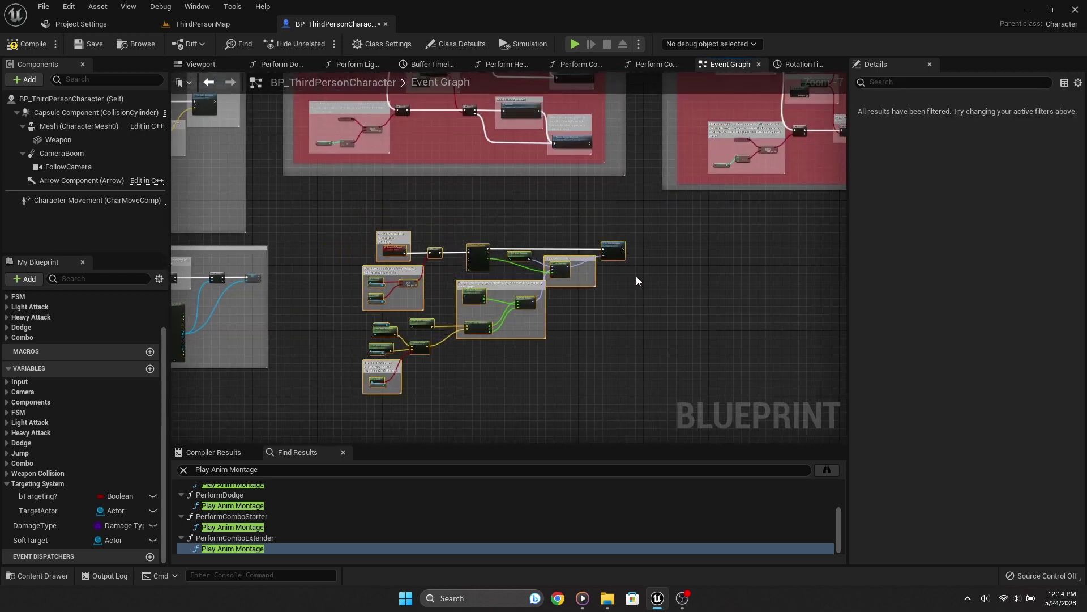
{"action": "key", "text": "c"}
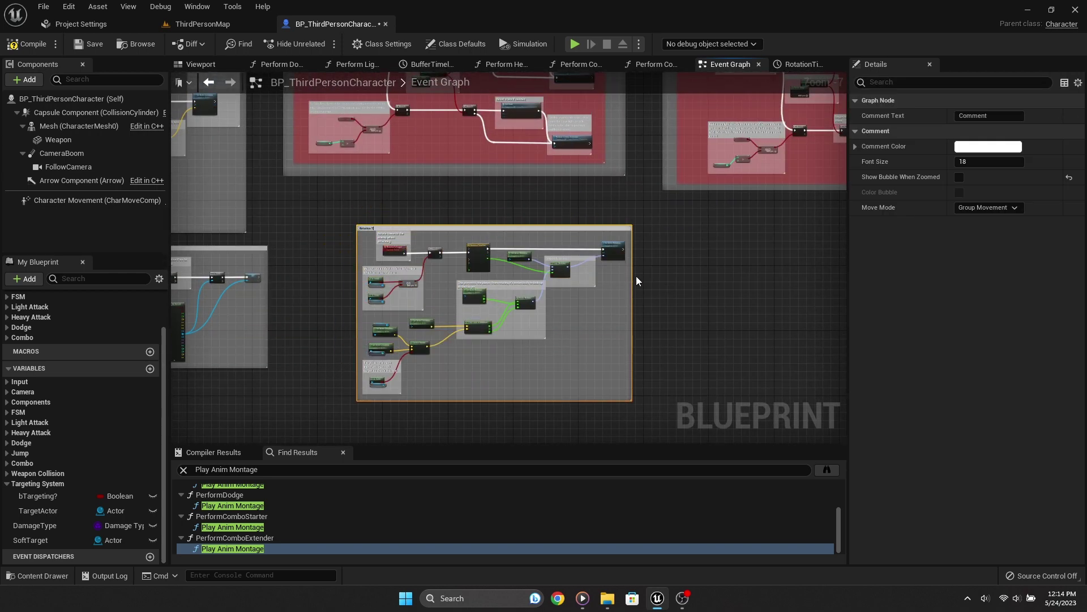
{"action": "type", "text": "o Target"}
{"action": "key", "text": "Return"}
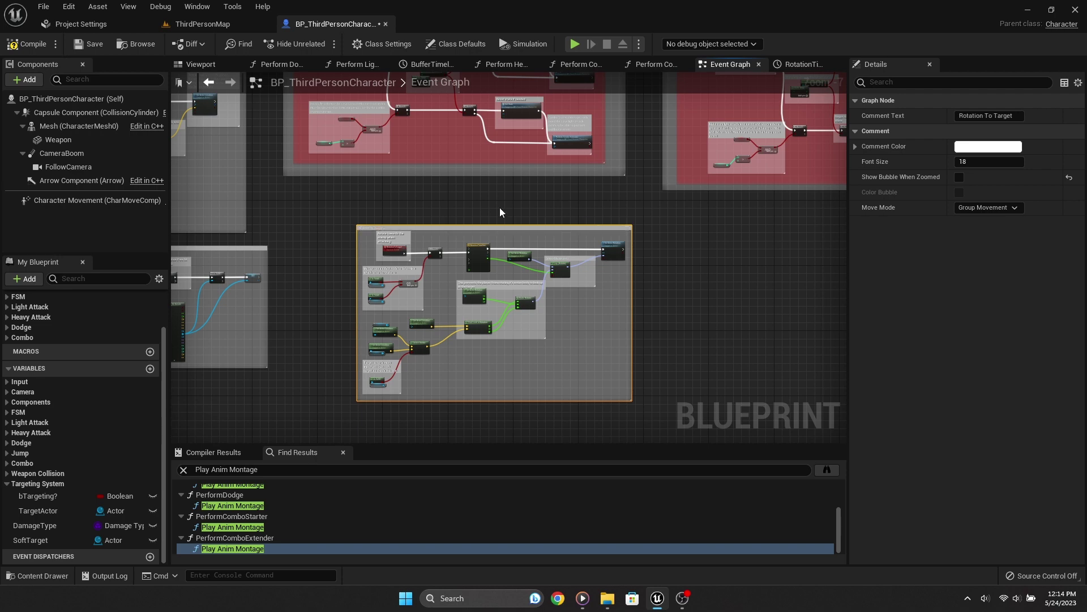
{"action": "scroll", "coordinate": [499, 212], "scroll_direction": "up", "scroll_amount": 7}
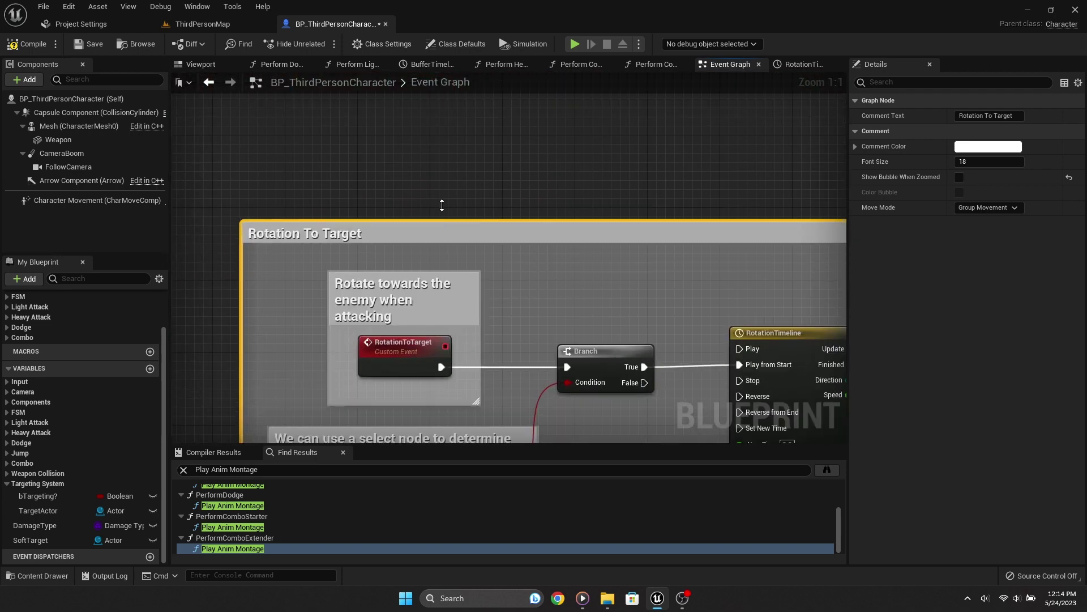
{"action": "scroll", "coordinate": [442, 205], "scroll_direction": "down", "scroll_amount": 5}
{"action": "scroll", "coordinate": [434, 279], "scroll_direction": "down", "scroll_amount": 4}
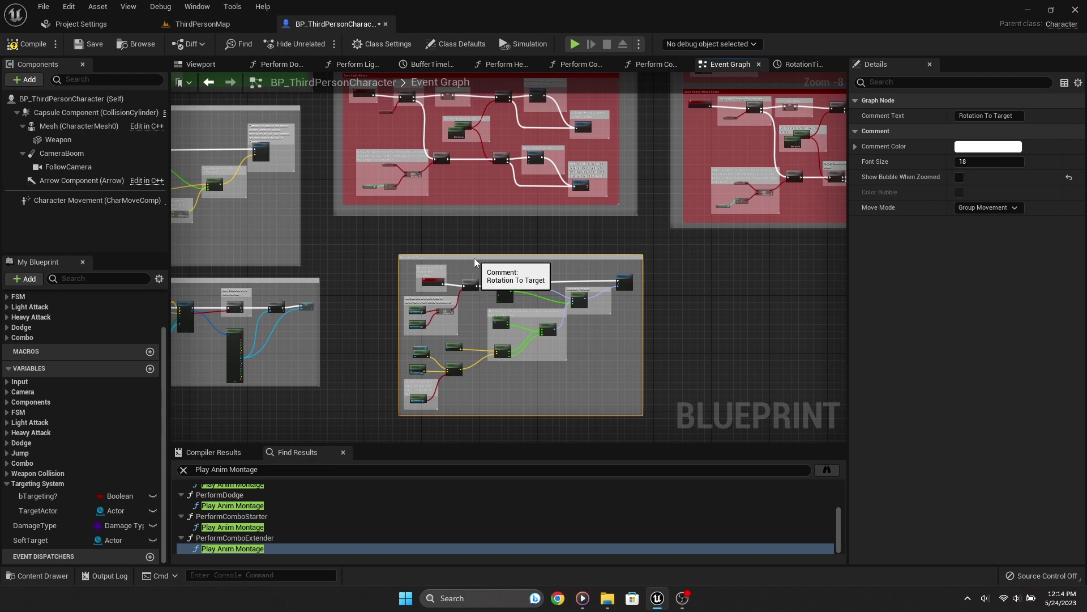
{"action": "left_click_drag", "start_coordinate": [474, 257], "coordinate": [430, 244]}
Step: Raise Set Actor Rotation to straighten its exec wire and compile the character blueprint
{"action": "scroll", "coordinate": [567, 255], "scroll_direction": "up", "scroll_amount": 5}
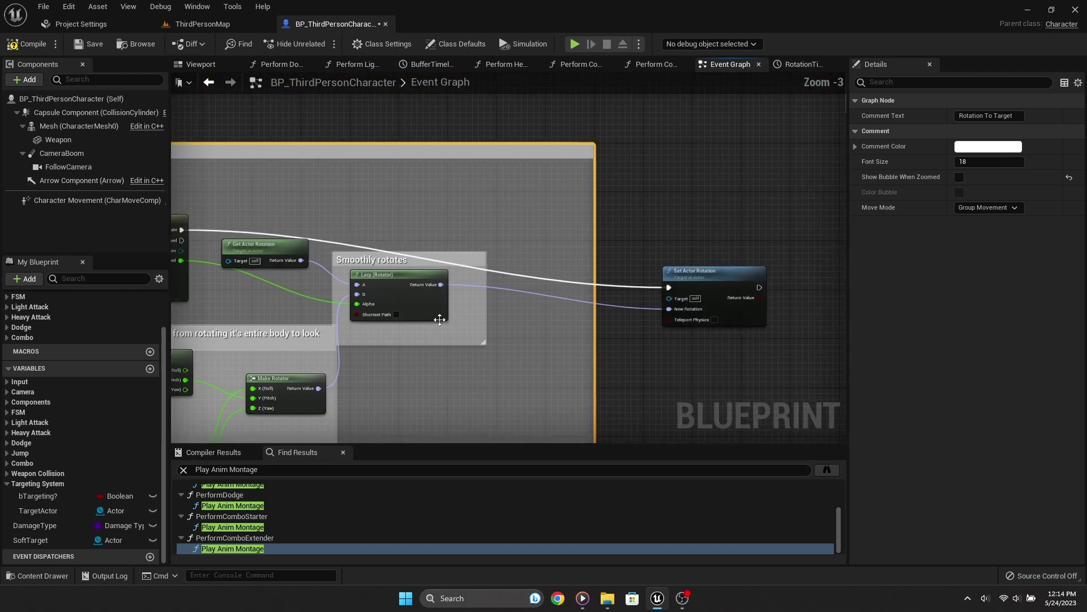
{"action": "left_click", "coordinate": [577, 229]}
{"action": "left_click_drag", "start_coordinate": [578, 229], "coordinate": [575, 217]}
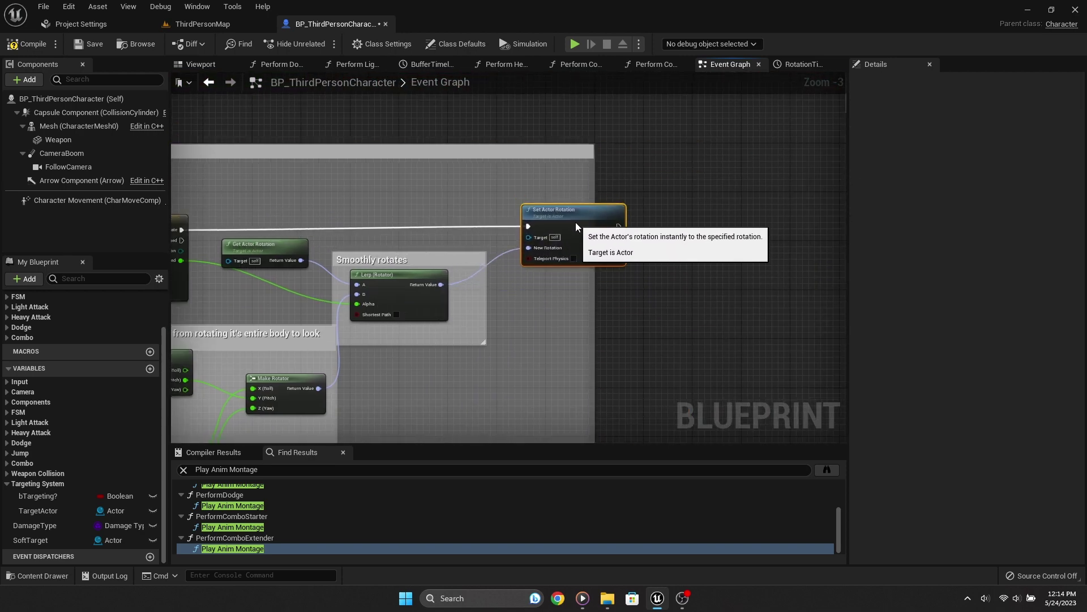
{"action": "scroll", "coordinate": [657, 173], "scroll_direction": "down", "scroll_amount": 5}
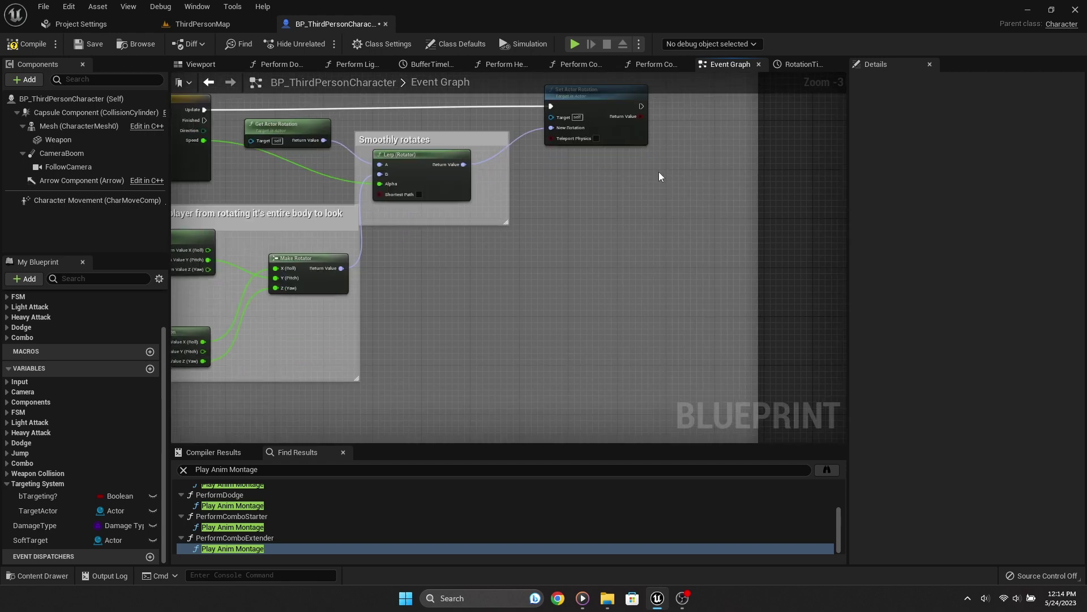
{"action": "left_click", "coordinate": [30, 48]}
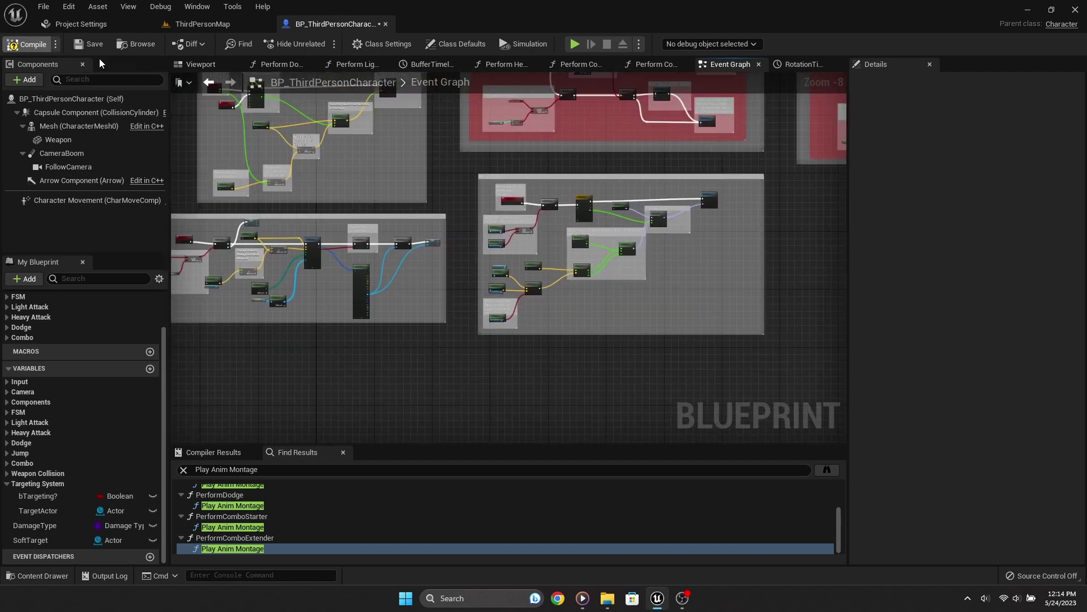
Step: Duplicate SaveHeavyAttack_AN in AnimNotifies as a new notify named RotationToTarget_AN
{"action": "left_click", "coordinate": [218, 24]}
{"action": "right_click", "coordinate": [500, 471]}
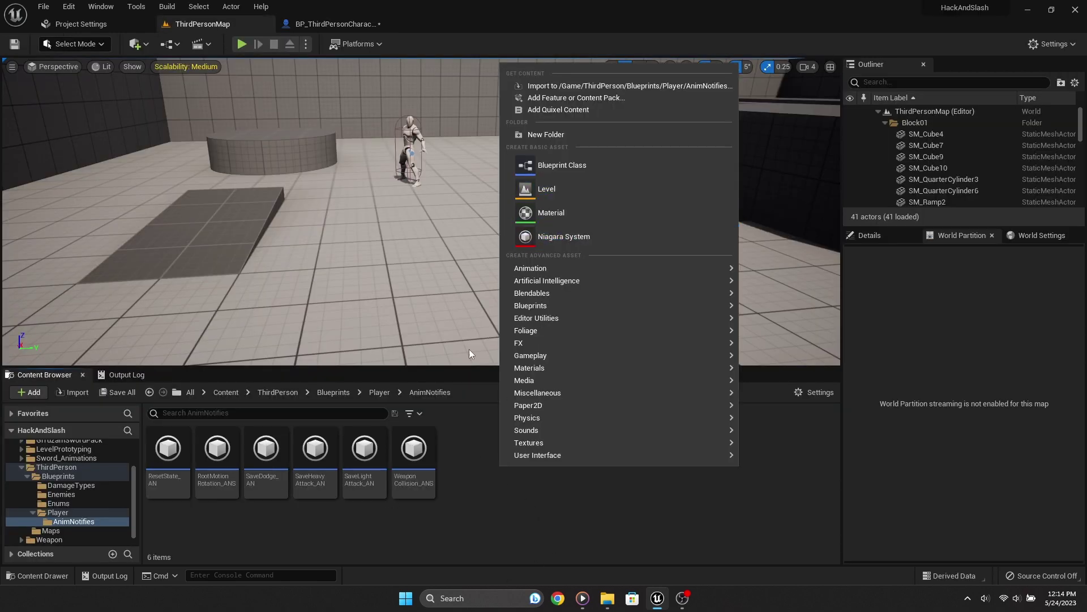
{"action": "key", "text": "Escape"}
{"action": "left_click", "coordinate": [315, 453]}
{"action": "key", "text": "ctrl+d"}
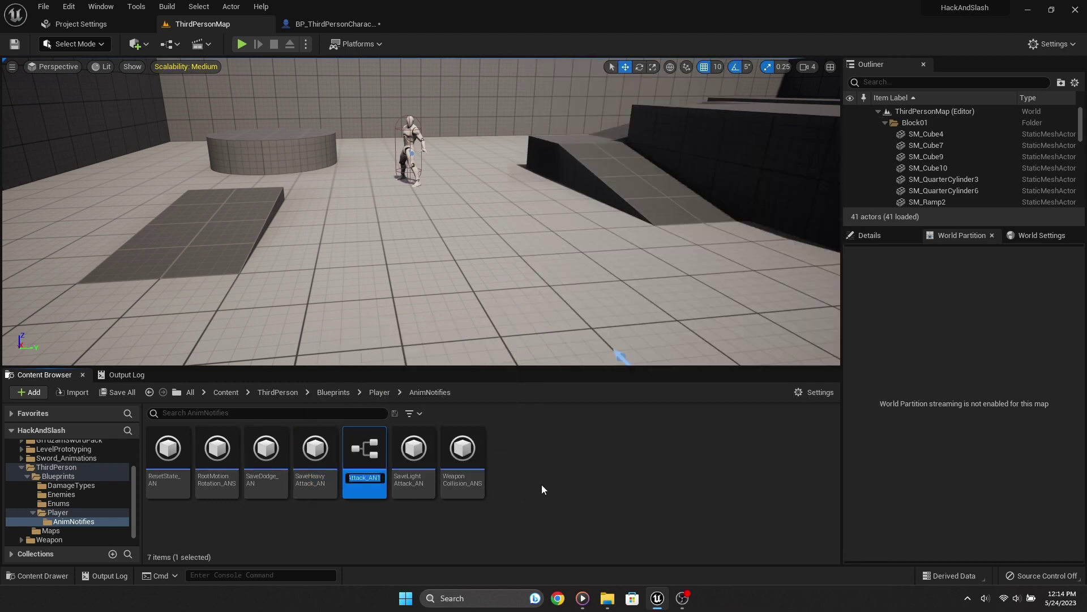
{"action": "type", "text": "RotationTo"}
{"action": "type", "text": "Target_AN"}
{"action": "key", "text": "Return"}
Step: Dock the RotationToTarget_AN editor in the main window, then open RootMotionRotation_ANS
{"action": "double_click", "coordinate": [267, 451]}
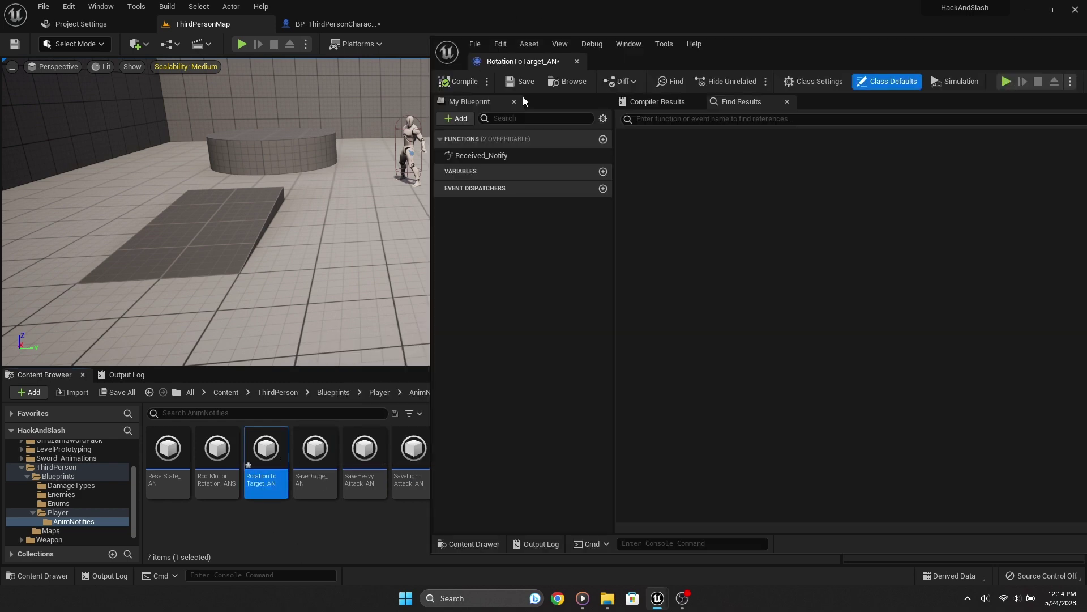
{"action": "left_click_drag", "start_coordinate": [519, 60], "coordinate": [481, 27]}
{"action": "left_click", "coordinate": [238, 24]}
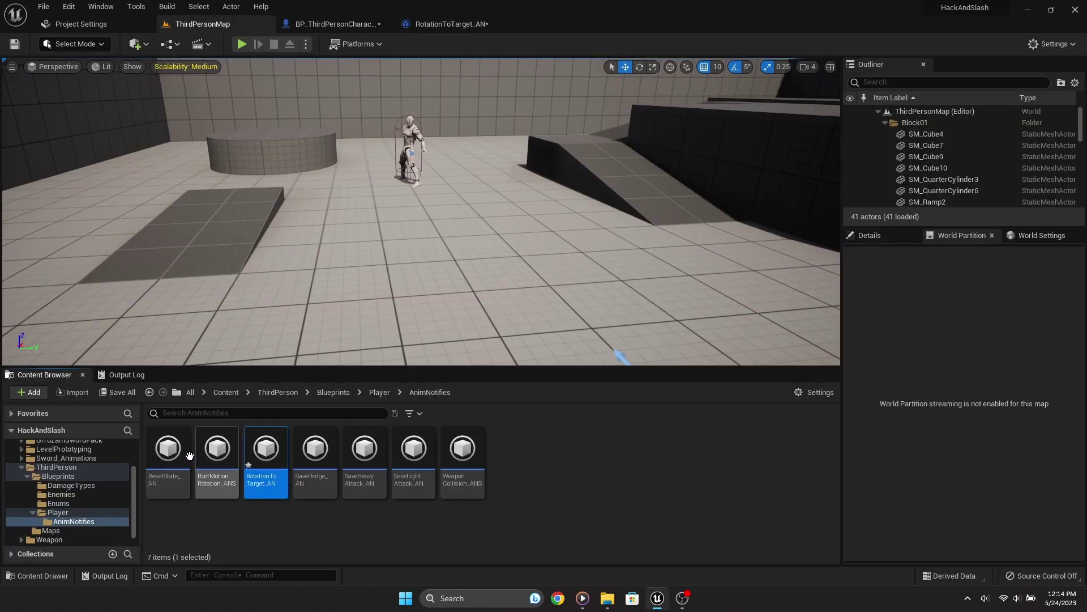
{"action": "double_click", "coordinate": [210, 445]}
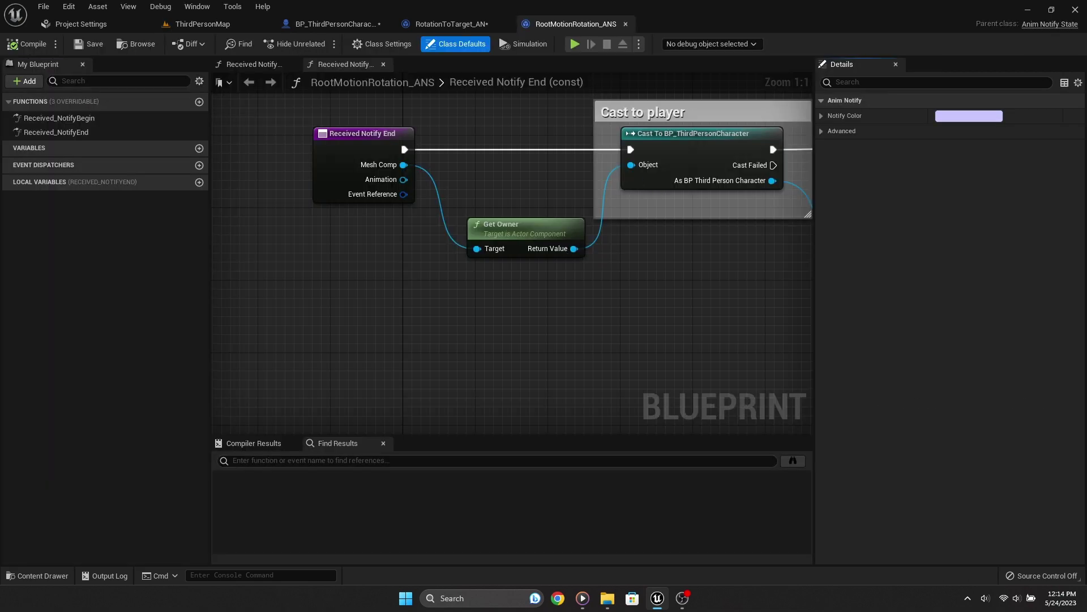
Step: Open the Received Notify Begin graph and shift the node groups after the cast right to make room
{"action": "key", "text": "Home"}
{"action": "double_click", "coordinate": [66, 118]}
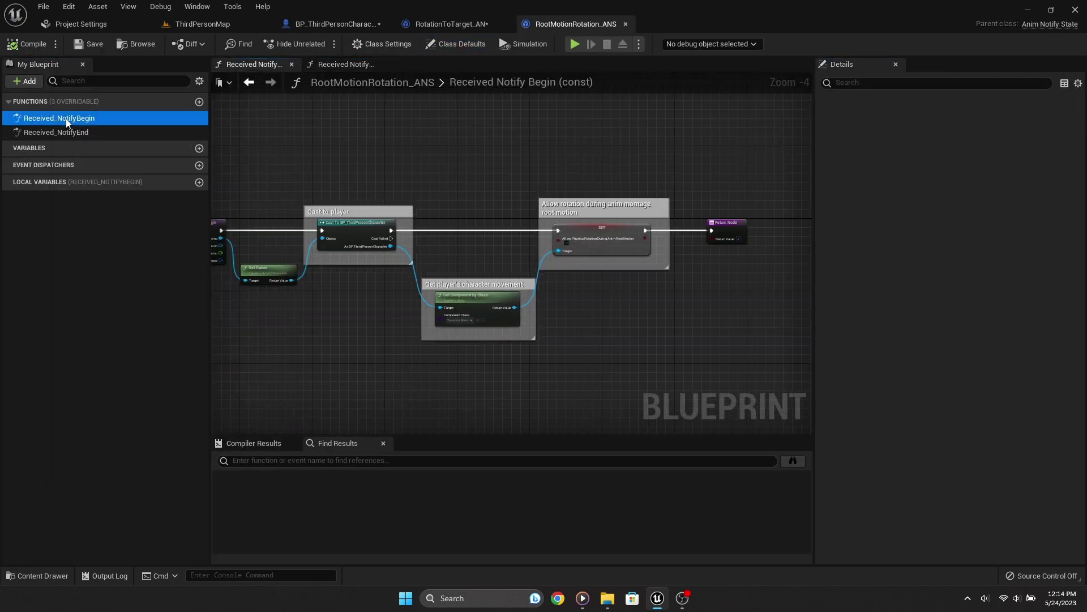
{"action": "right_click_drag", "start_coordinate": [468, 202], "coordinate": [423, 201]}
{"action": "left_click_drag", "start_coordinate": [381, 158], "coordinate": [696, 344]}
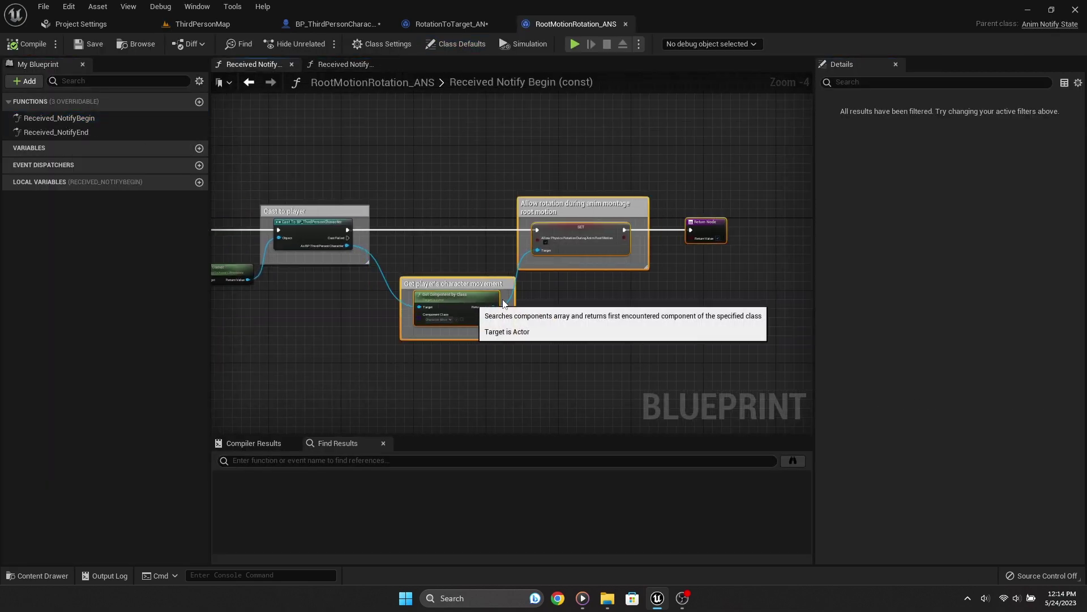
{"action": "left_click_drag", "start_coordinate": [504, 304], "coordinate": [622, 303]}
Step: Add a Branch node on the cast's execution output and line it up with the wire
{"action": "scroll", "coordinate": [485, 284], "scroll_direction": "up", "scroll_amount": 5}
{"action": "left_click_drag", "start_coordinate": [252, 188], "coordinate": [481, 192]}
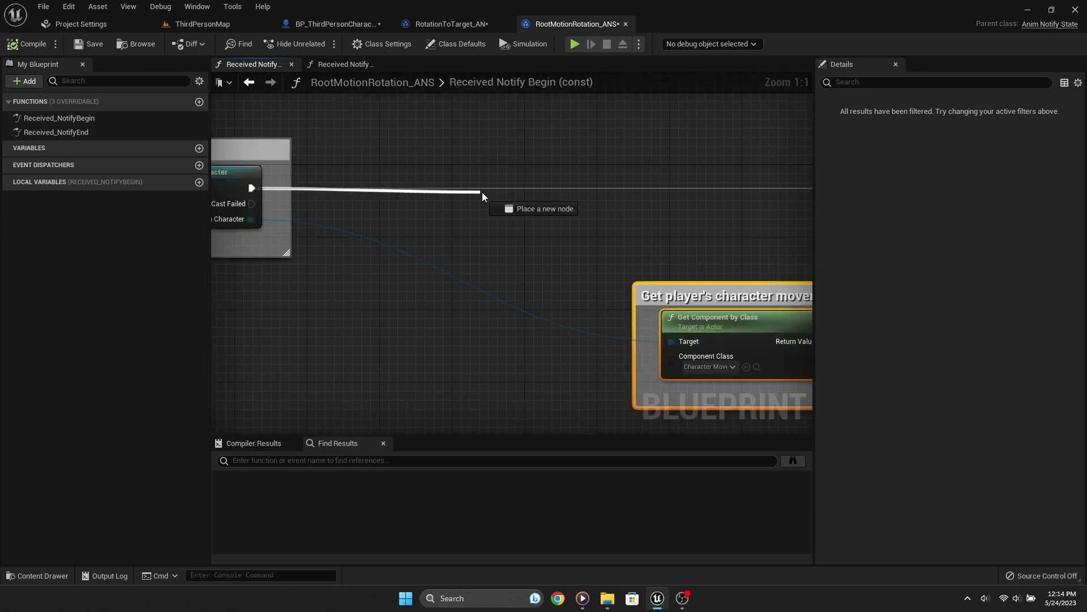
{"action": "type", "text": "branch"}
{"action": "key", "text": "Return"}
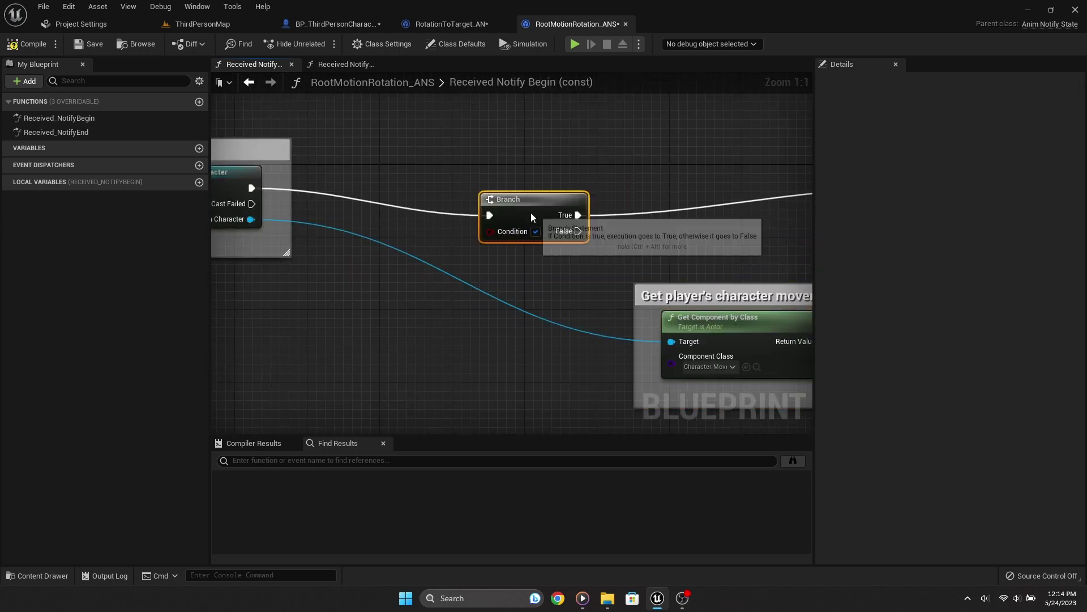
{"action": "left_click_drag", "start_coordinate": [531, 217], "coordinate": [577, 188]}
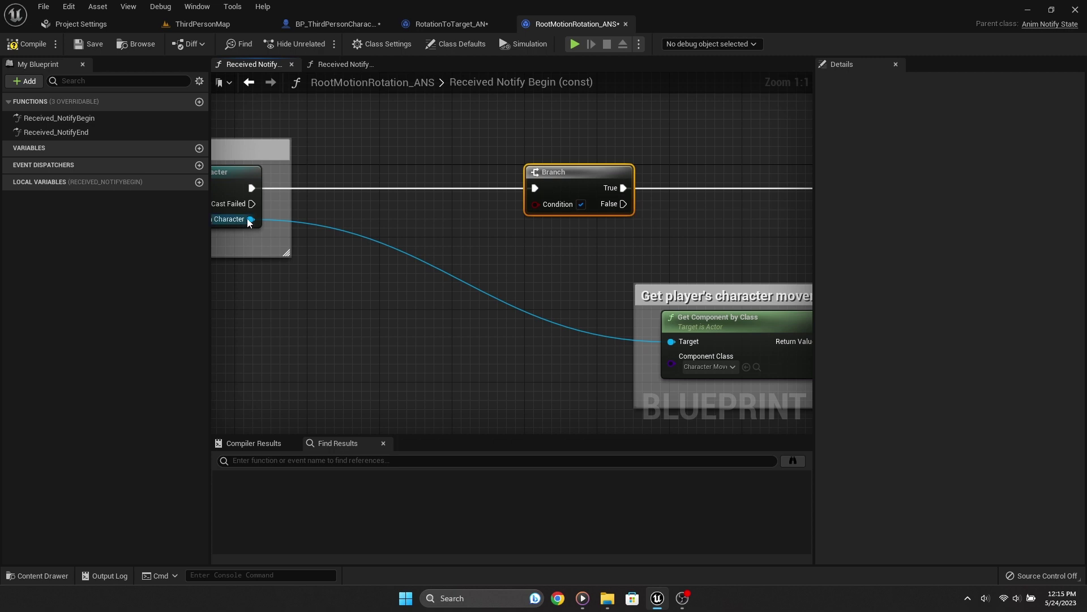
Step: Add Get Soft Target and Get Target Actor nodes from the cast's Character output
{"action": "left_click_drag", "start_coordinate": [248, 220], "coordinate": [295, 328]}
{"action": "type", "text": "soft"}
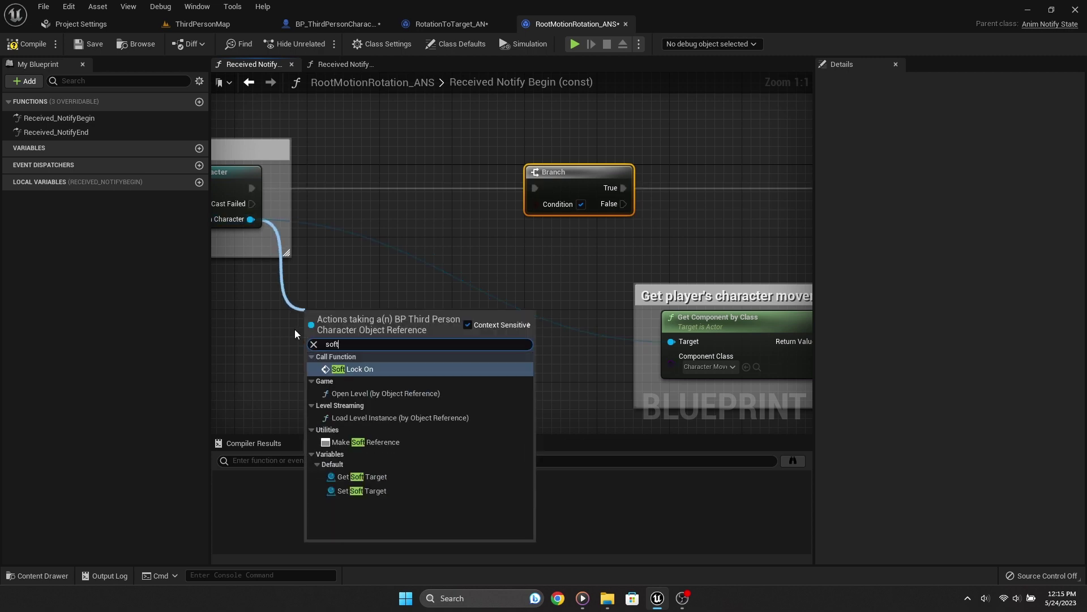
{"action": "key", "text": "Down"}
{"action": "key", "text": "Down"}
{"action": "key", "text": "Down"}
{"action": "key", "text": "Return"}
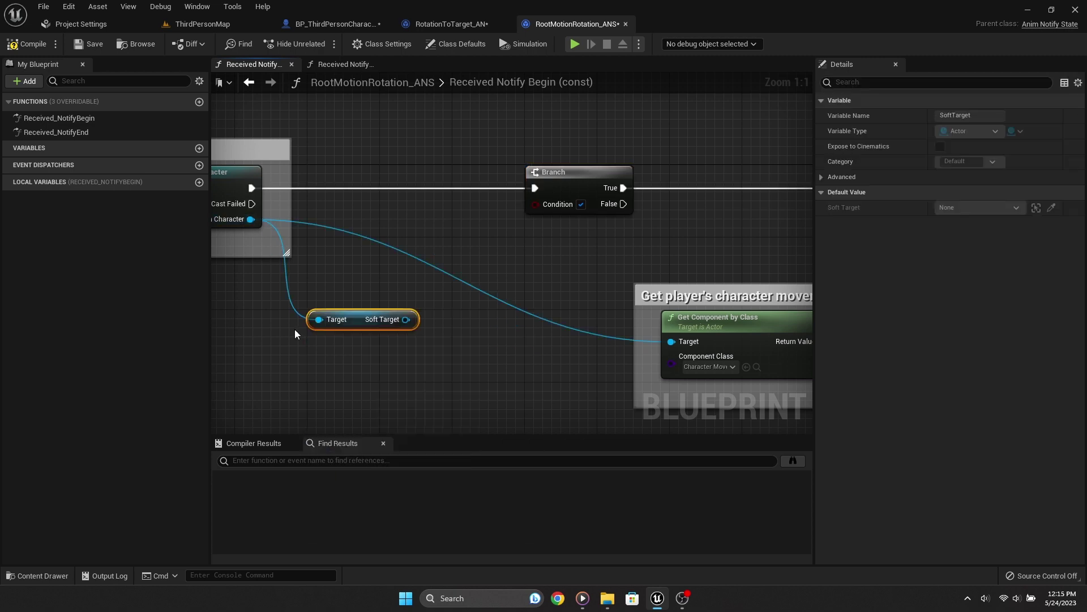
{"action": "left_click_drag", "start_coordinate": [250, 219], "coordinate": [315, 396]}
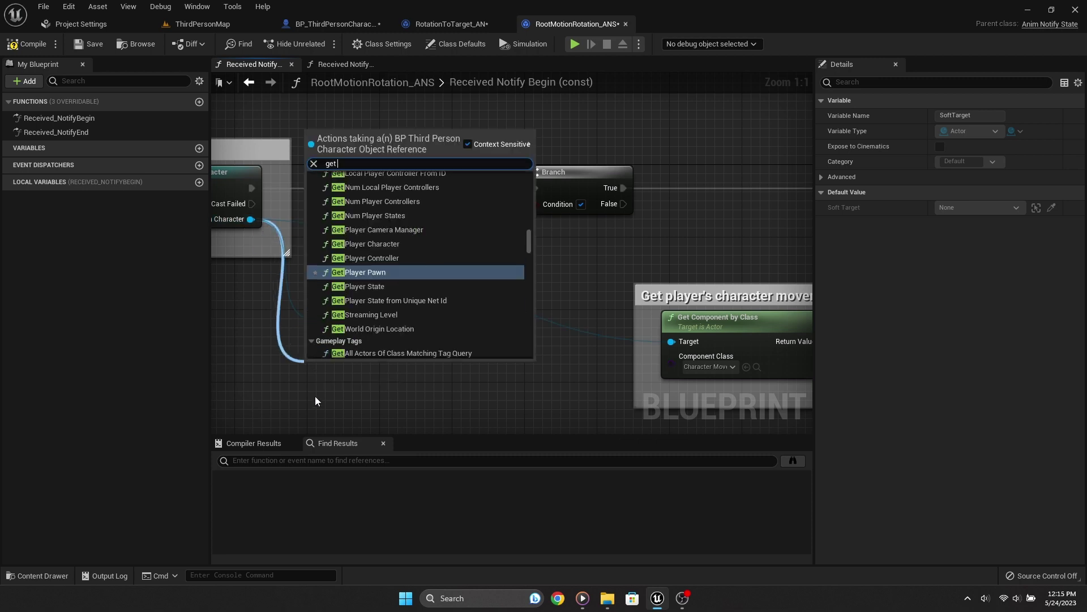
{"action": "type", "text": "get target ac"}
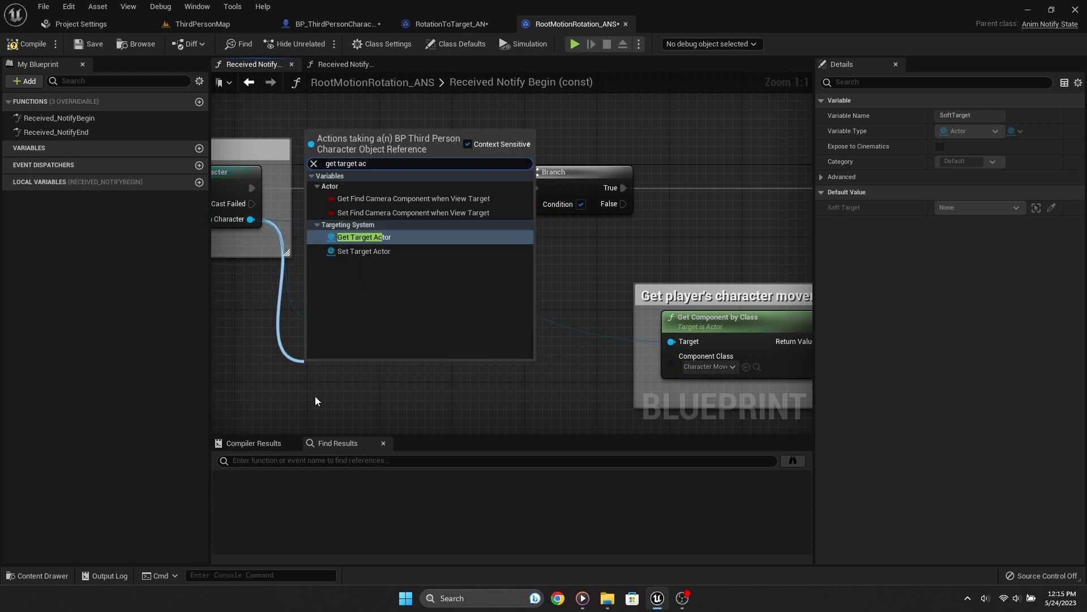
{"action": "key", "text": "Return"}
Step: Check Soft Target with Is Valid, invert it with NOT, and feed it into an AND node
{"action": "left_click_drag", "start_coordinate": [405, 374], "coordinate": [395, 288]}
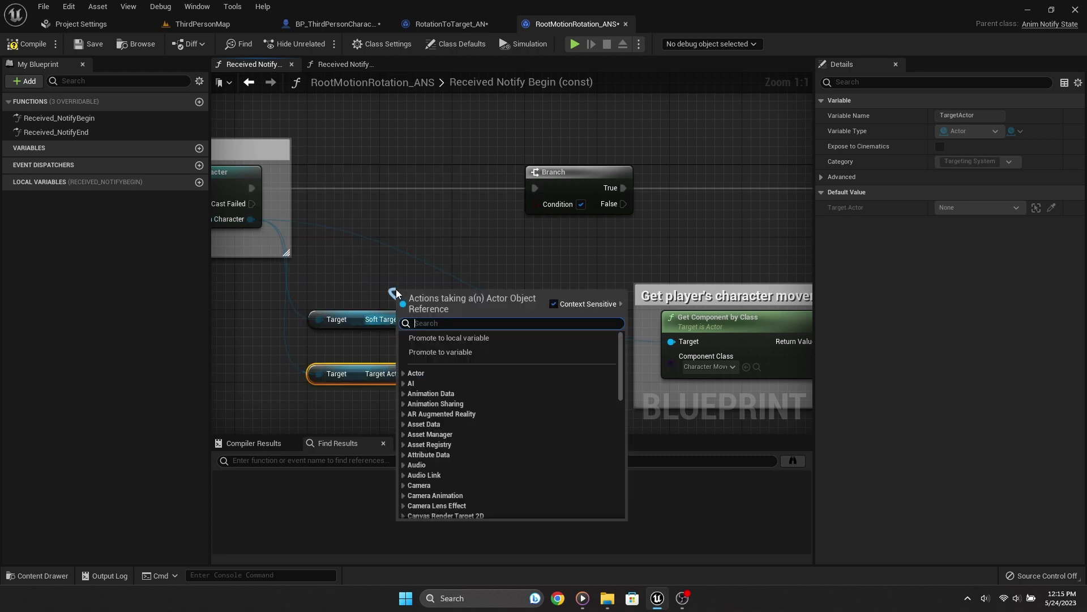
{"action": "type", "text": "is valid"}
{"action": "key", "text": "Return"}
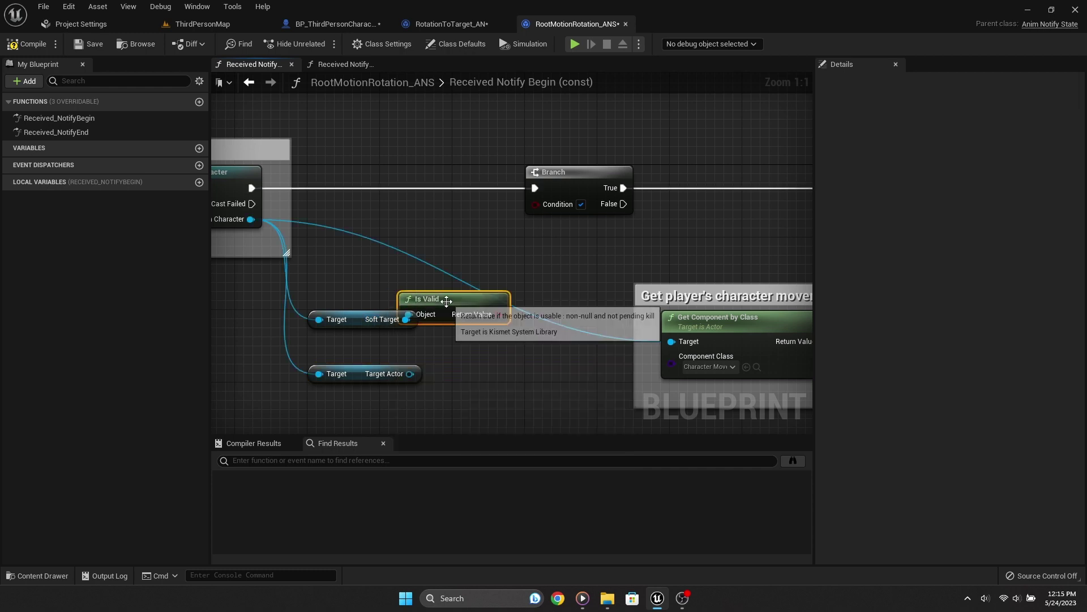
{"action": "left_click_drag", "start_coordinate": [417, 305], "coordinate": [447, 262]}
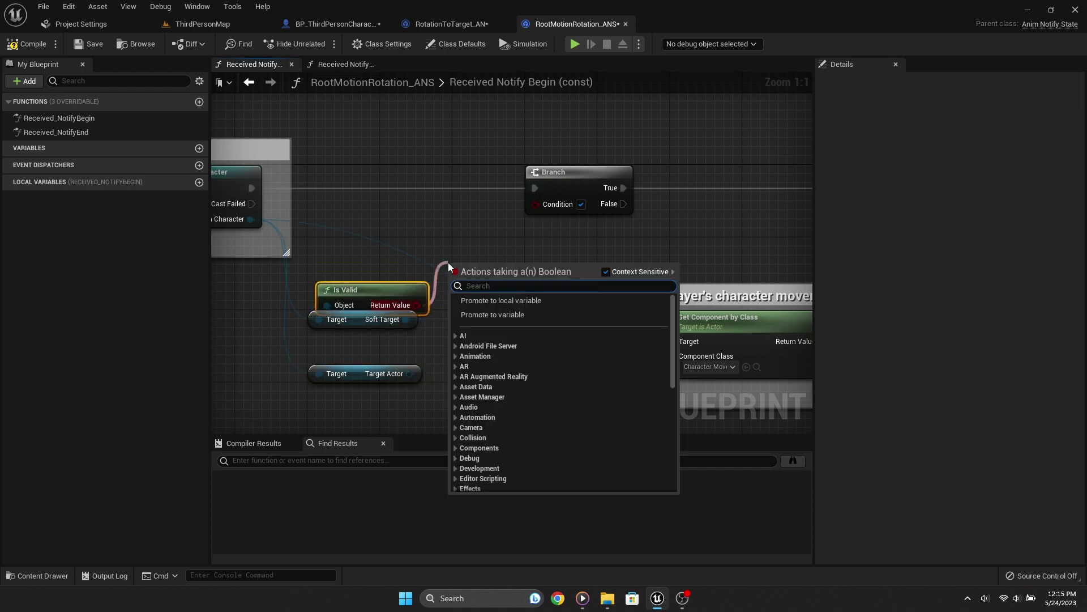
{"action": "type", "text": "not"}
{"action": "key", "text": "Return"}
{"action": "left_click_drag", "start_coordinate": [525, 275], "coordinate": [582, 275]}
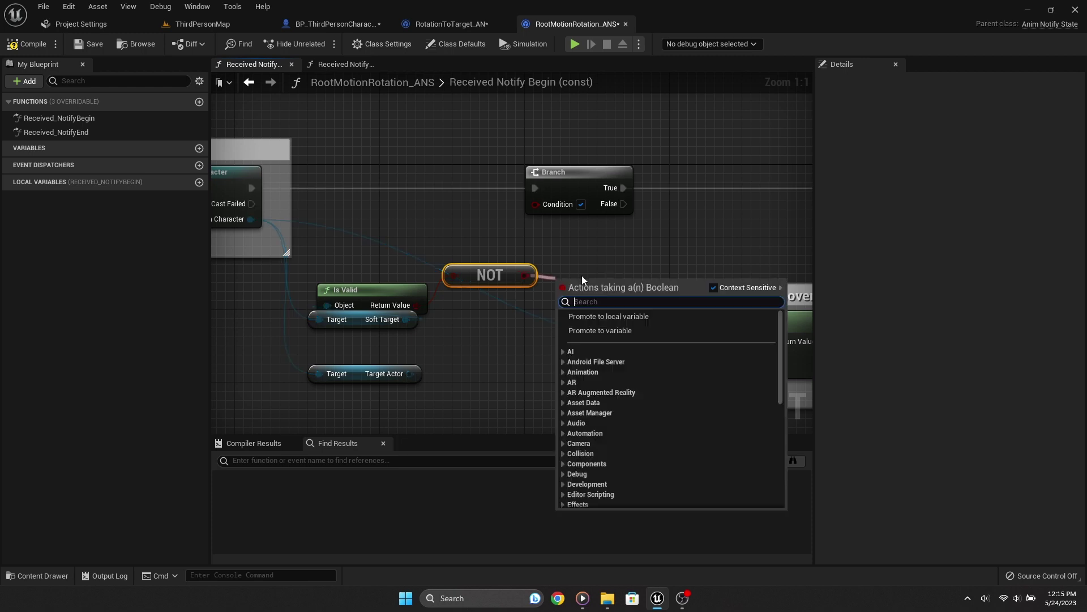
{"action": "type", "text": "and"}
{"action": "key", "text": "Return"}
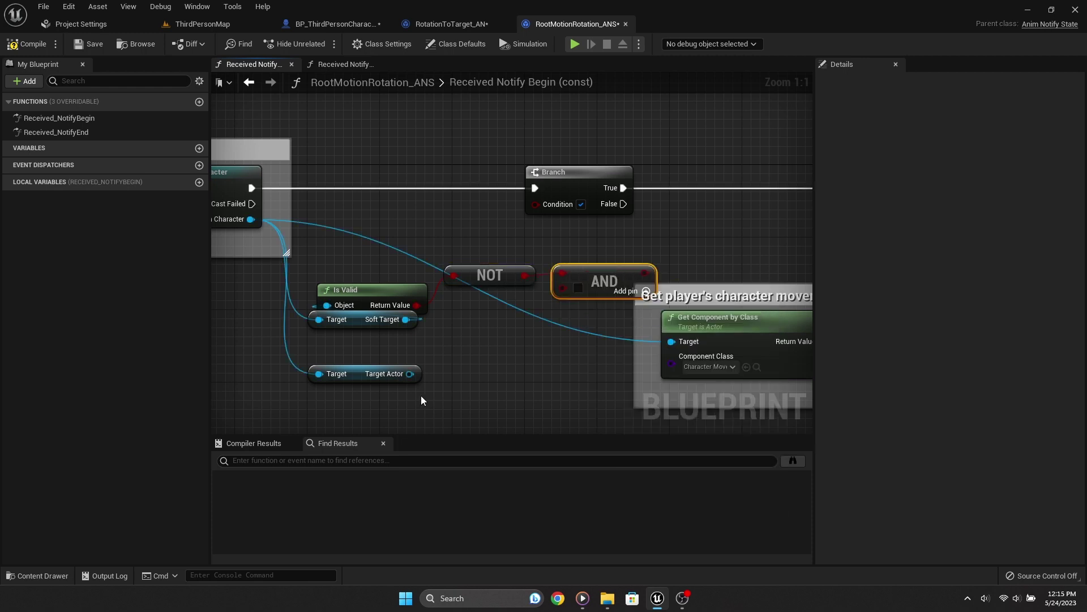
Step: Add an Is Valid check on Target Actor and position it beneath the Target Actor node
{"action": "left_click_drag", "start_coordinate": [409, 373], "coordinate": [403, 413]}
{"action": "type", "text": "is valid"}
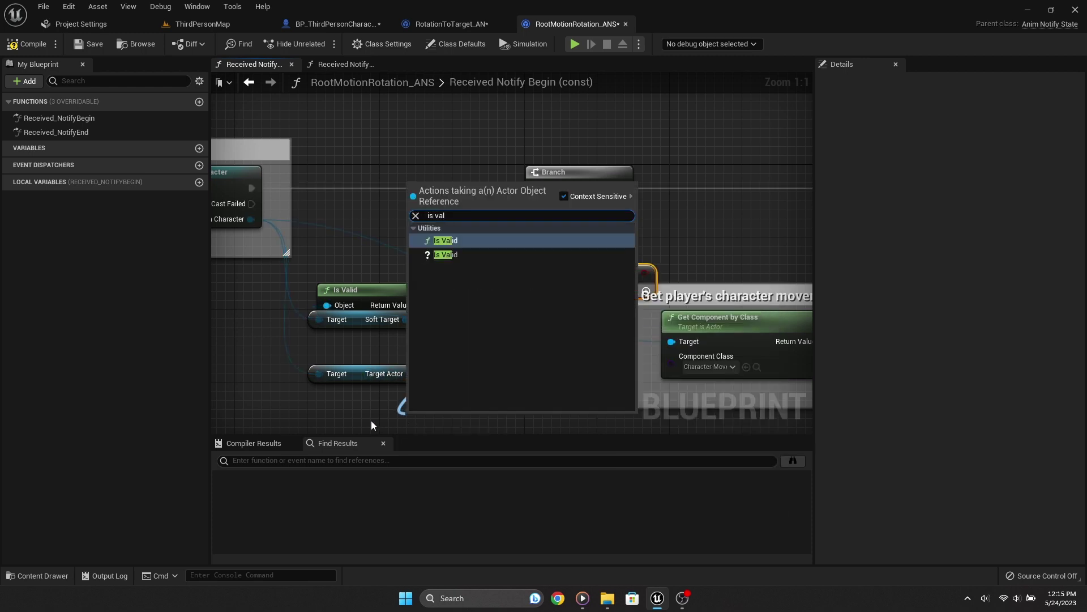
{"action": "key", "text": "Return"}
{"action": "right_click_drag", "start_coordinate": [340, 418], "coordinate": [269, 323]}
{"action": "mouse_move", "coordinate": [439, 329]}
{"action": "left_mouse_down"}
{"action": "mouse_move", "coordinate": [340, 302]}
{"action": "mouse_move", "coordinate": [382, 274]}
{"action": "left_mouse_up"}
Step: Discard a mistaken Not Equal node and invert Target Actor's Is Valid result with NOT
{"action": "type", "text": "np"}
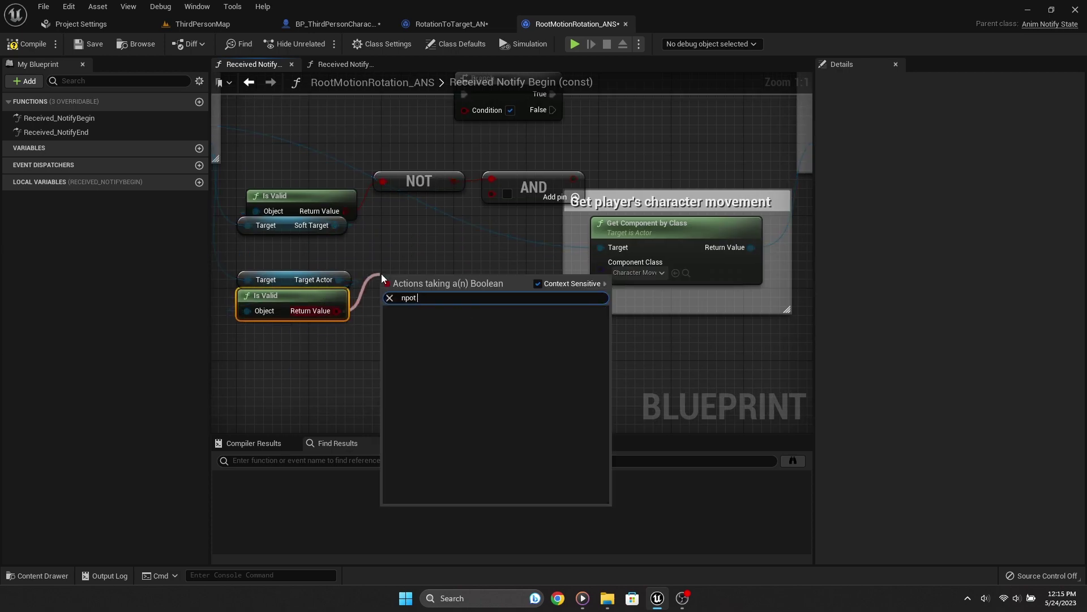
{"action": "key", "text": "BackSpace"}
{"action": "type", "text": "ot equal"}
{"action": "key", "text": "Return"}
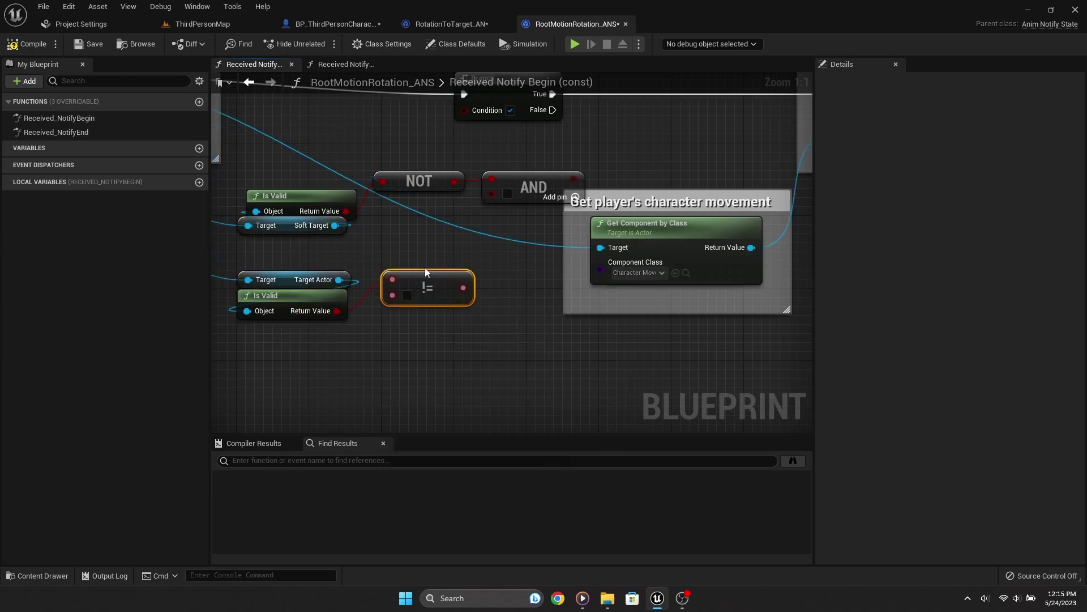
{"action": "key", "text": "Delete"}
{"action": "mouse_move", "coordinate": [337, 310]}
{"action": "left_mouse_down"}
{"action": "mouse_move", "coordinate": [396, 269]}
{"action": "mouse_move", "coordinate": [409, 239]}
{"action": "left_mouse_up"}
{"action": "type", "text": "not b"}
{"action": "key", "text": "Return"}
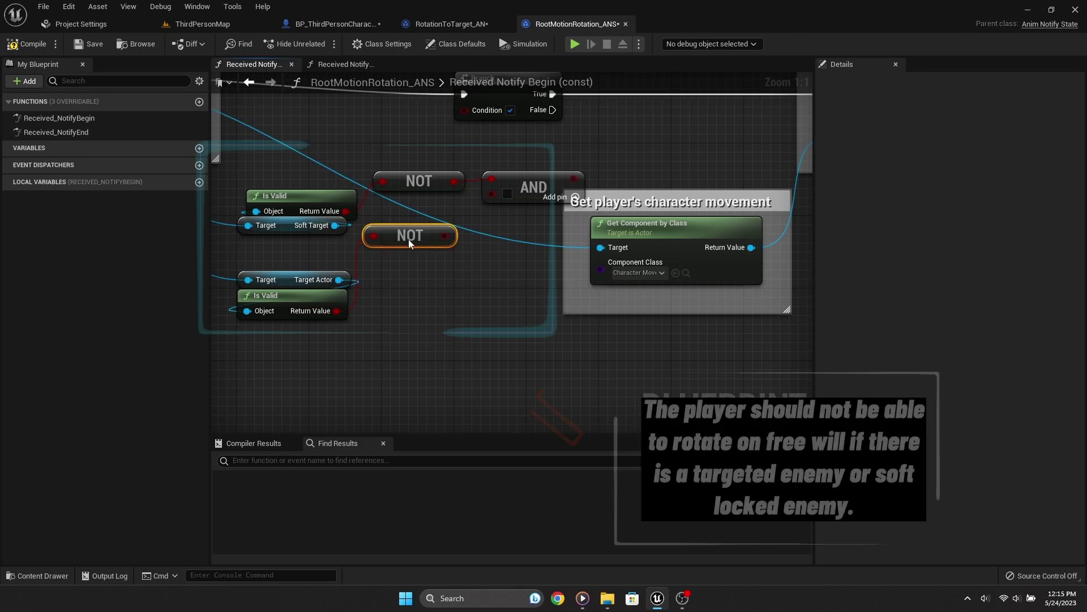
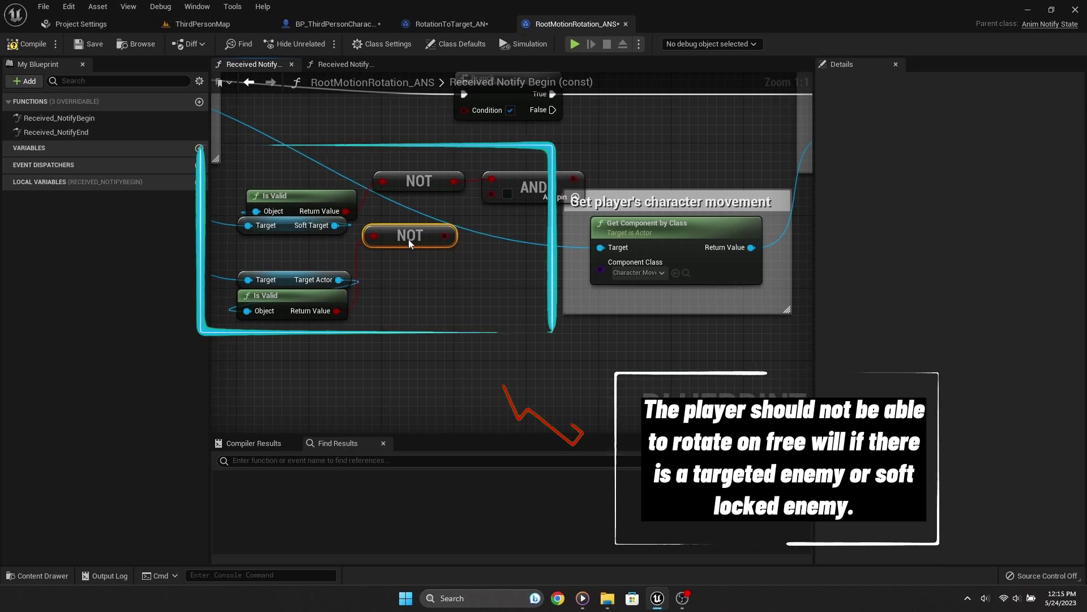
Step: Nudge the lower NOT node down and bring the Branch and SET nodes into view
{"action": "left_click_drag", "start_coordinate": [409, 239], "coordinate": [410, 257]}
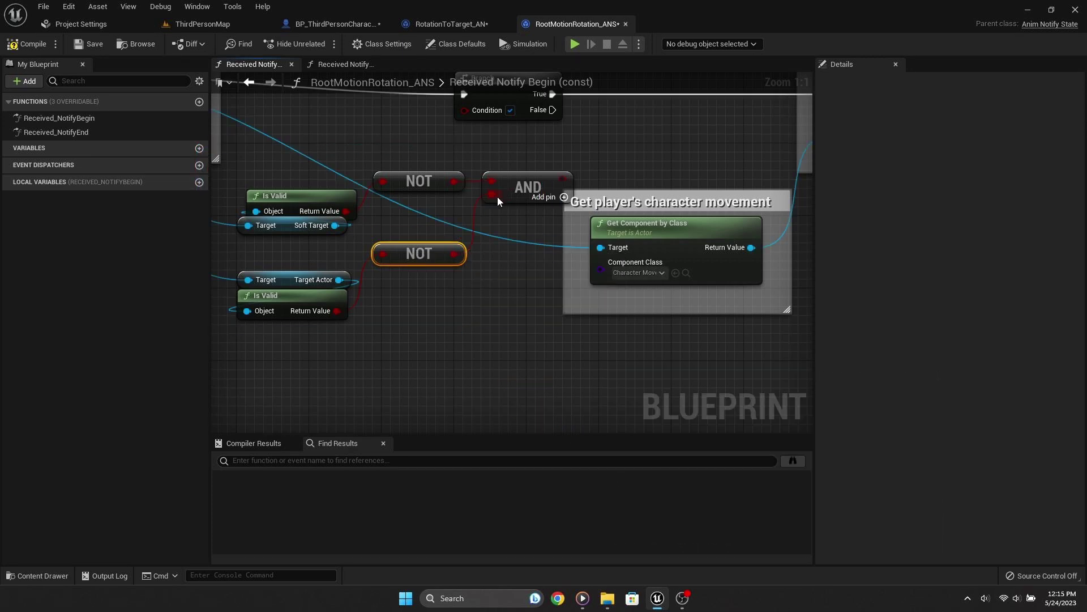
{"action": "right_click_drag", "start_coordinate": [710, 221], "coordinate": [529, 245]}
{"action": "left_click", "coordinate": [528, 245]}
{"action": "scroll", "coordinate": [529, 246], "scroll_direction": "down", "scroll_amount": 4}
{"action": "right_click_drag", "start_coordinate": [763, 293], "coordinate": [634, 324]}
Step: Move the Branch node next to the AND node and wire the AND result into its Condition
{"action": "left_click", "coordinate": [383, 158]}
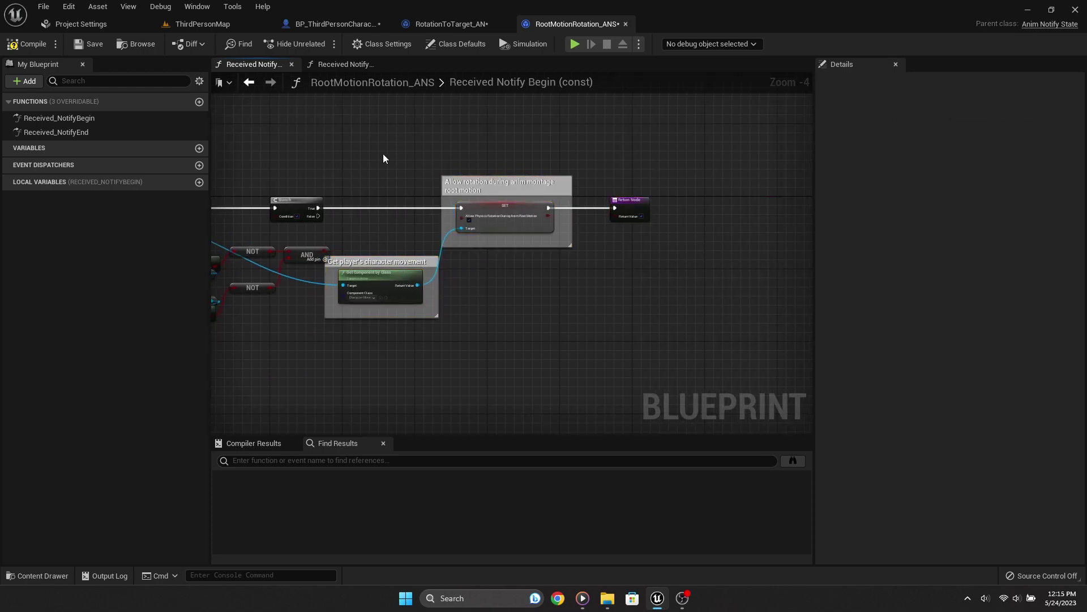
{"action": "left_click_drag", "start_coordinate": [383, 158], "coordinate": [620, 440]}
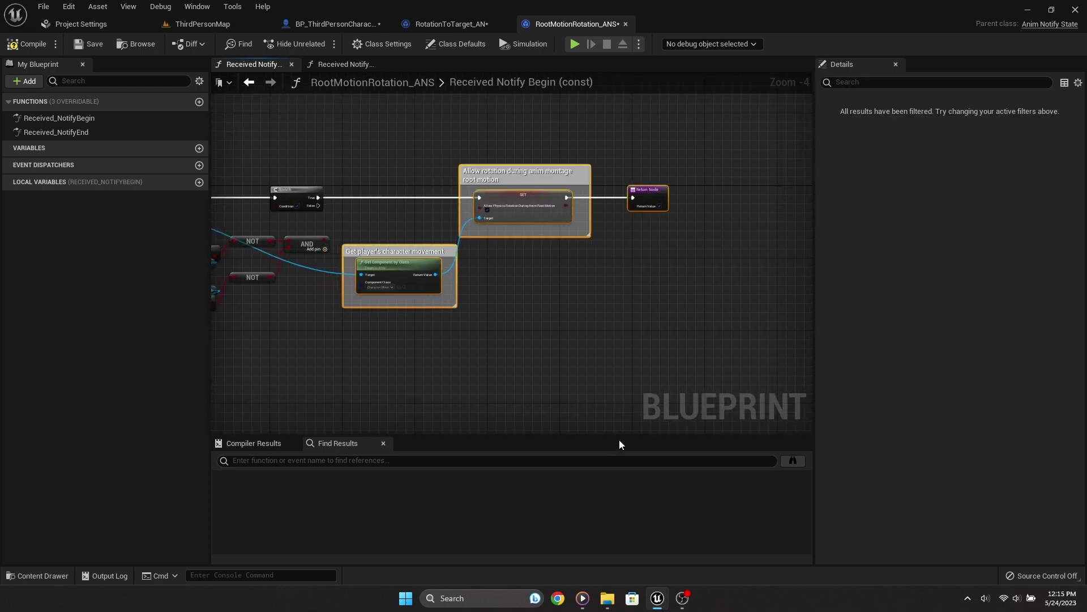
{"action": "scroll", "coordinate": [425, 183], "scroll_direction": "up", "scroll_amount": 4}
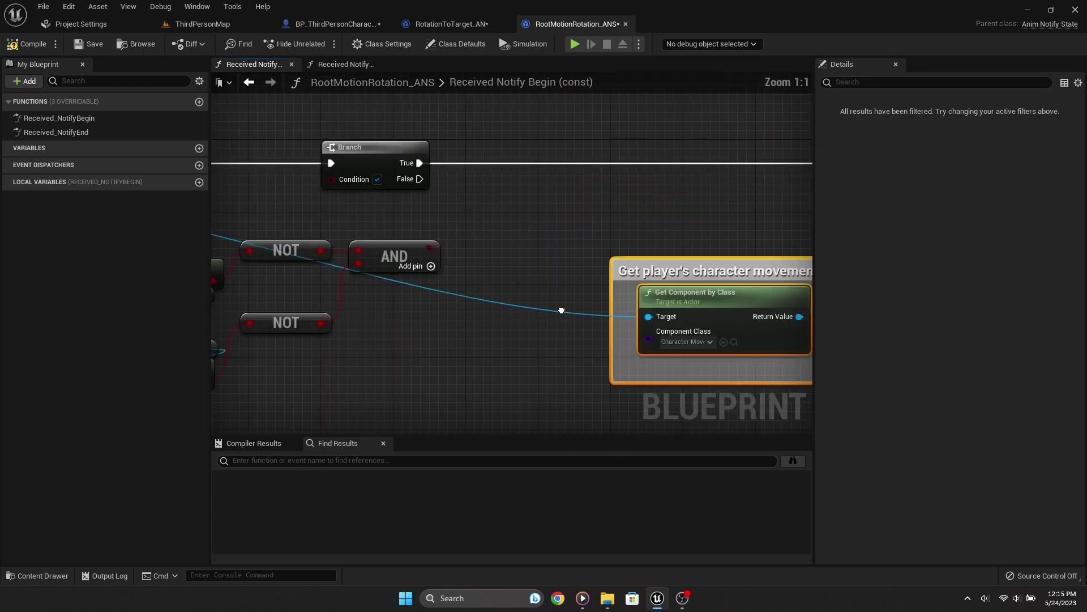
{"action": "left_click_drag", "start_coordinate": [425, 183], "coordinate": [615, 183]}
{"action": "left_click_drag", "start_coordinate": [476, 289], "coordinate": [580, 223]}
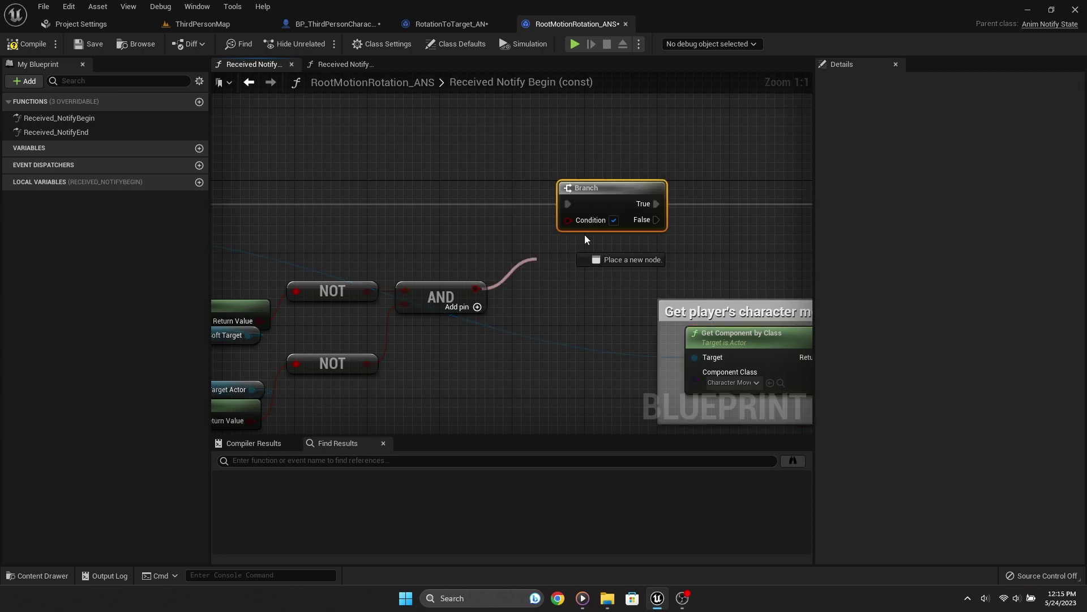
Step: Comment the Branch with 'Only allow root motion rotation if no target is valid'
{"action": "type", "text": "cOnly "}
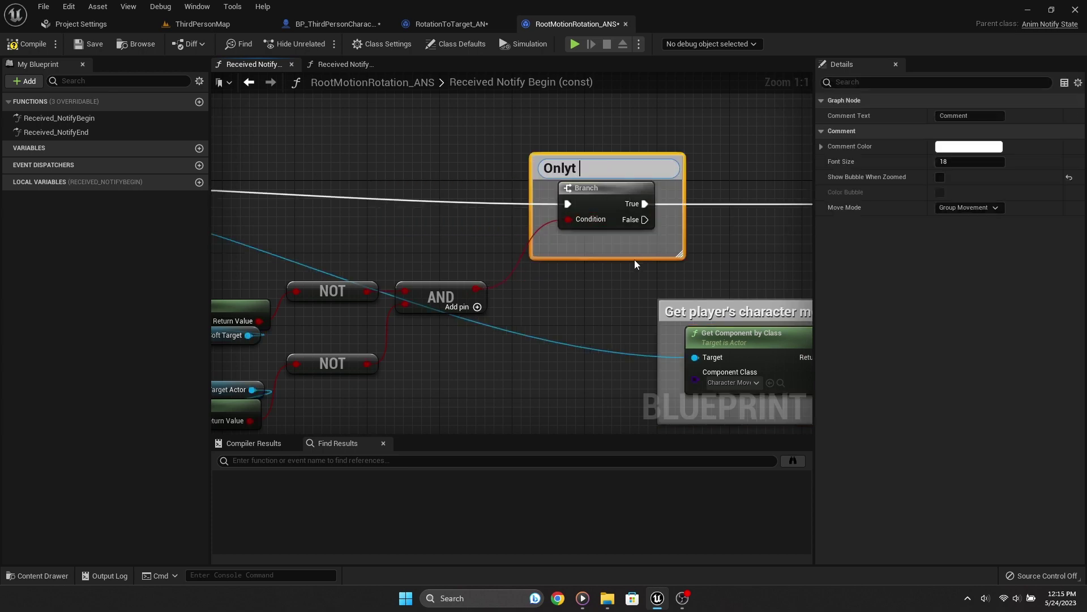
{"action": "type", "text": "allow roo"}
{"action": "type", "text": "t motion rotatio"}
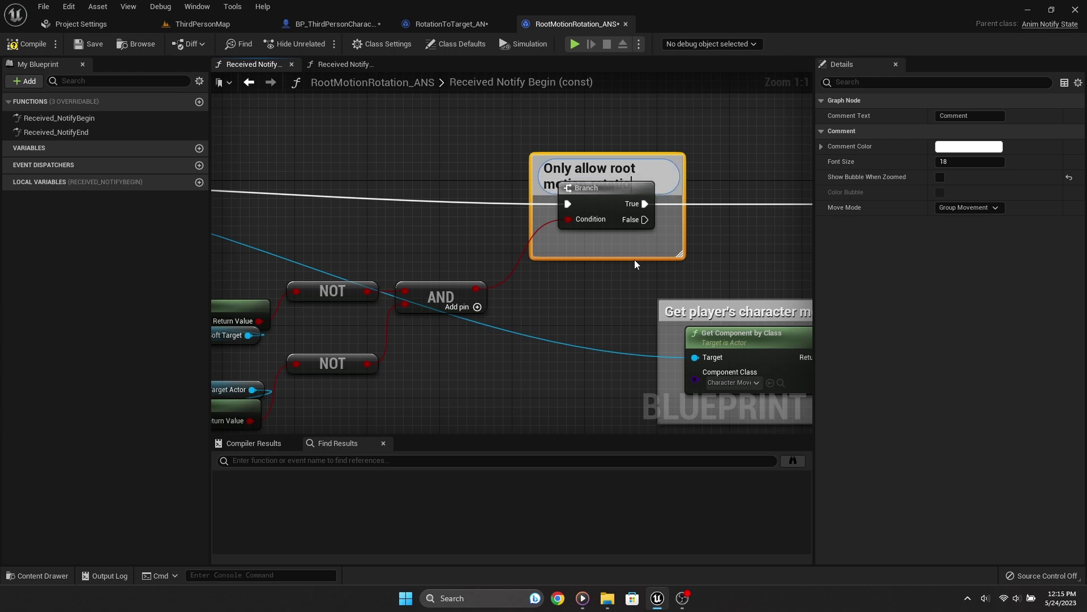
{"action": "type", "text": "n if no"}
{"action": "type", "text": " target is "}
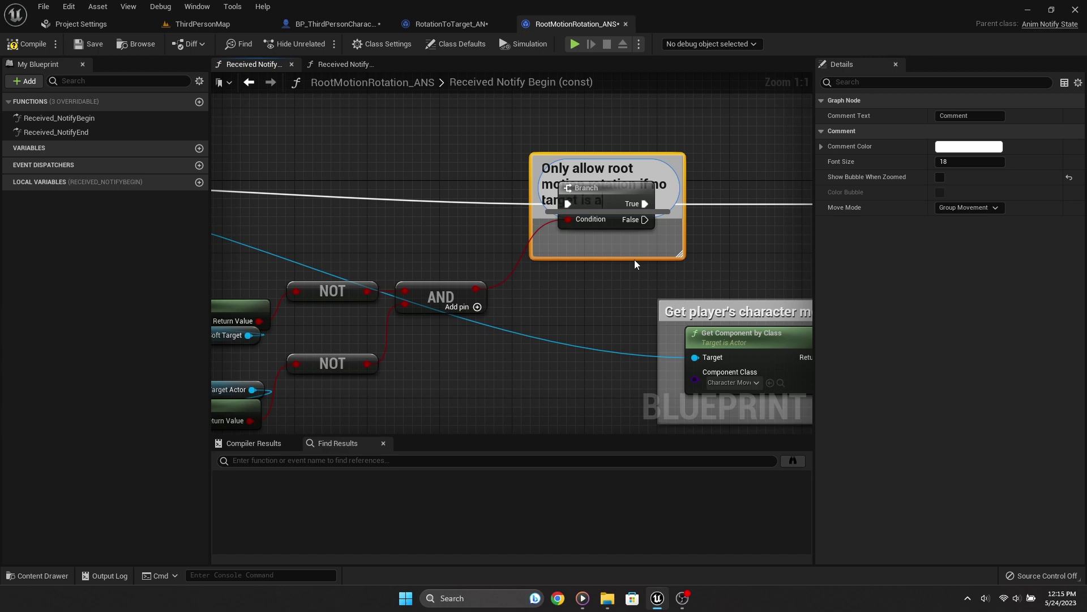
{"action": "type", "text": "valid"}
{"action": "key", "text": "Return"}
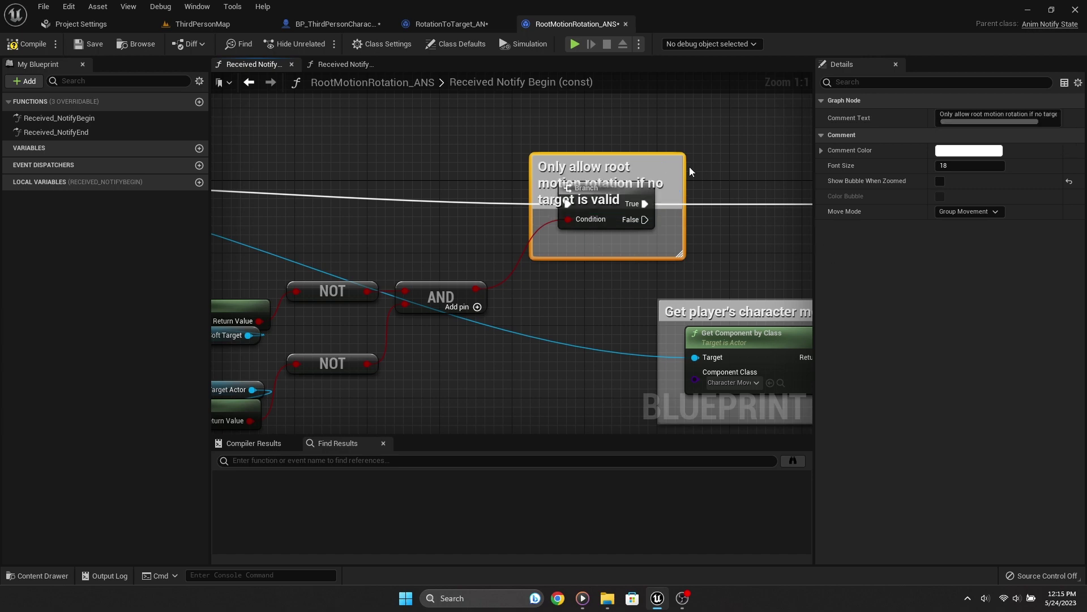
{"action": "scroll", "coordinate": [627, 161], "scroll_direction": "down", "scroll_amount": 2}
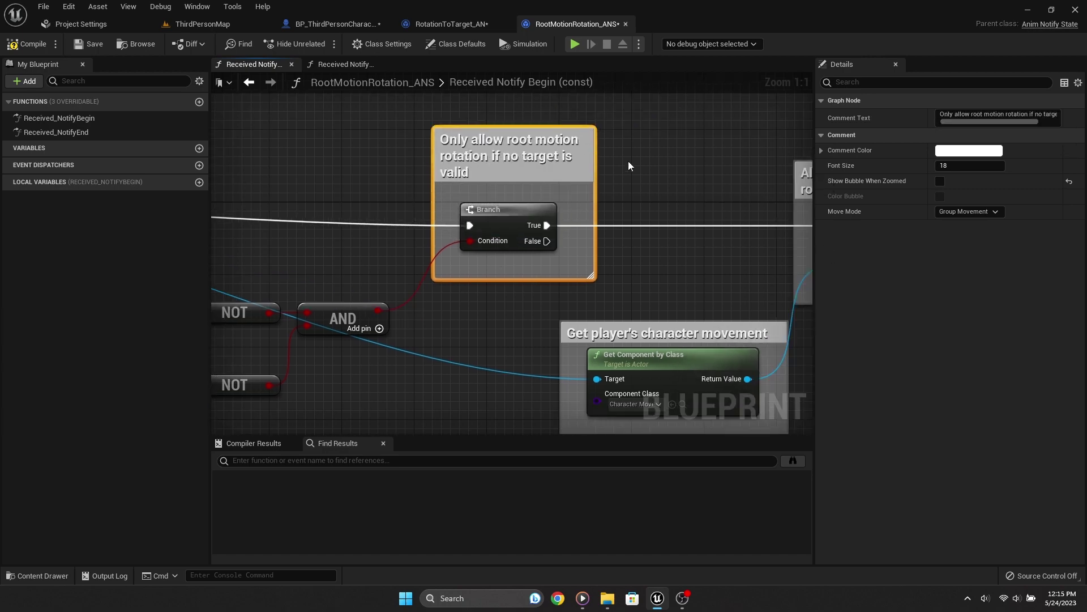
Step: Group the Is Valid, NOT and AND nodes under a comment about soft target and target actor validity
{"action": "right_click_drag", "start_coordinate": [628, 160], "coordinate": [594, 177]}
{"action": "scroll", "coordinate": [502, 196], "scroll_direction": "down", "scroll_amount": 3}
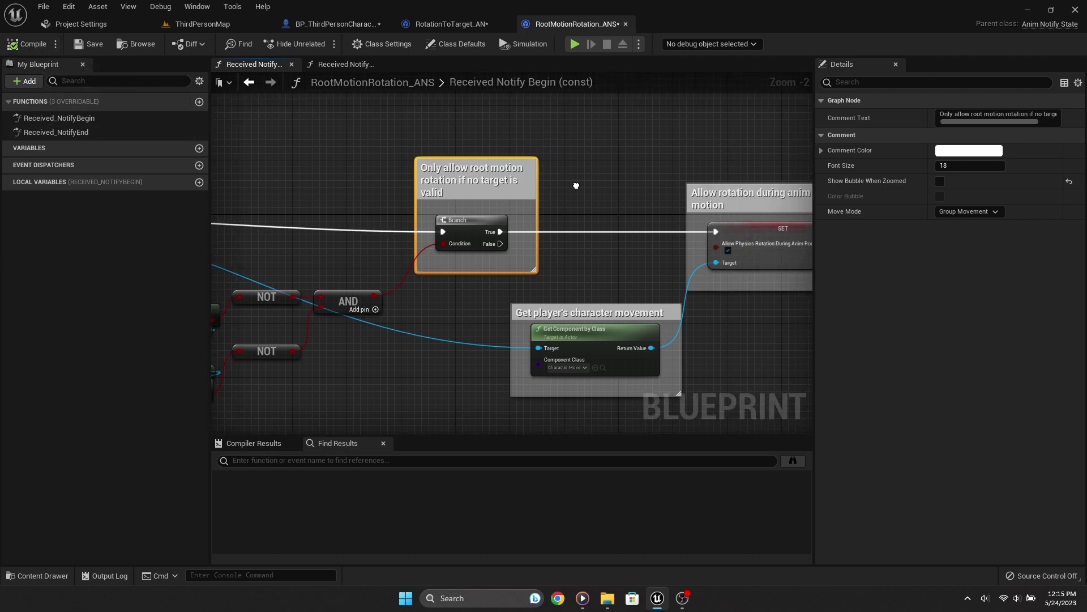
{"action": "scroll", "coordinate": [395, 171], "scroll_direction": "up", "scroll_amount": 3}
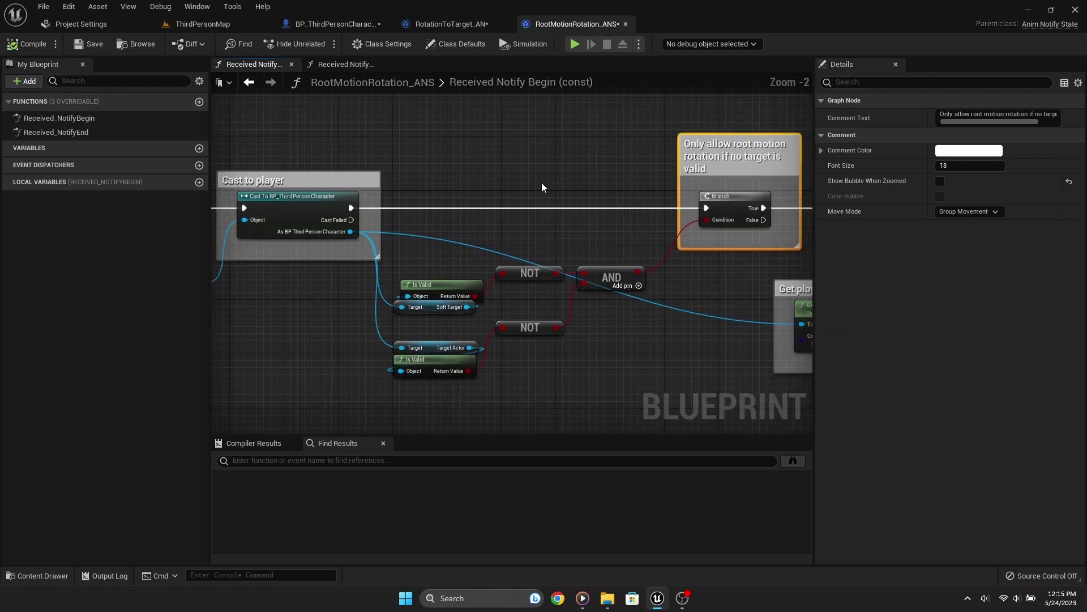
{"action": "left_click_drag", "start_coordinate": [595, 396], "coordinate": [422, 240]}
{"action": "type", "text": "c"}
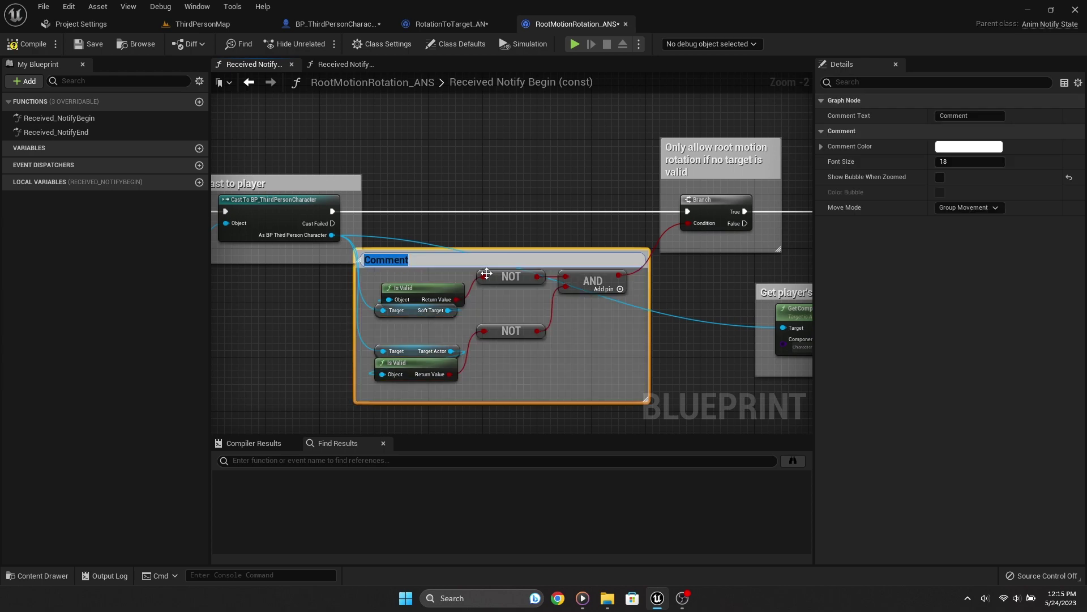
{"action": "type", "text": "soft target is not valid and target actor is not v"}
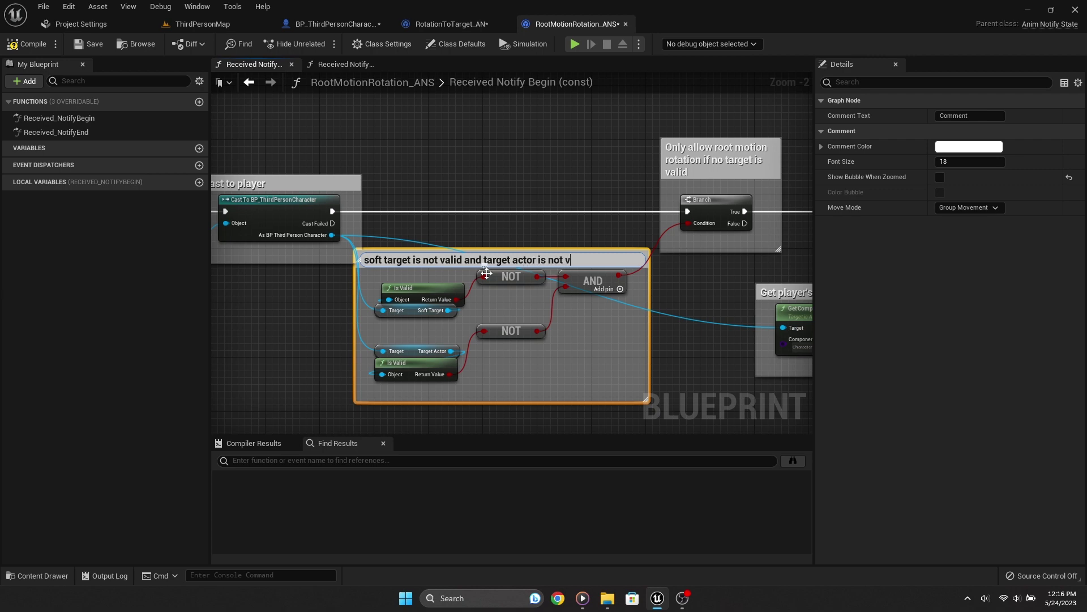
{"action": "type", "text": "e"}
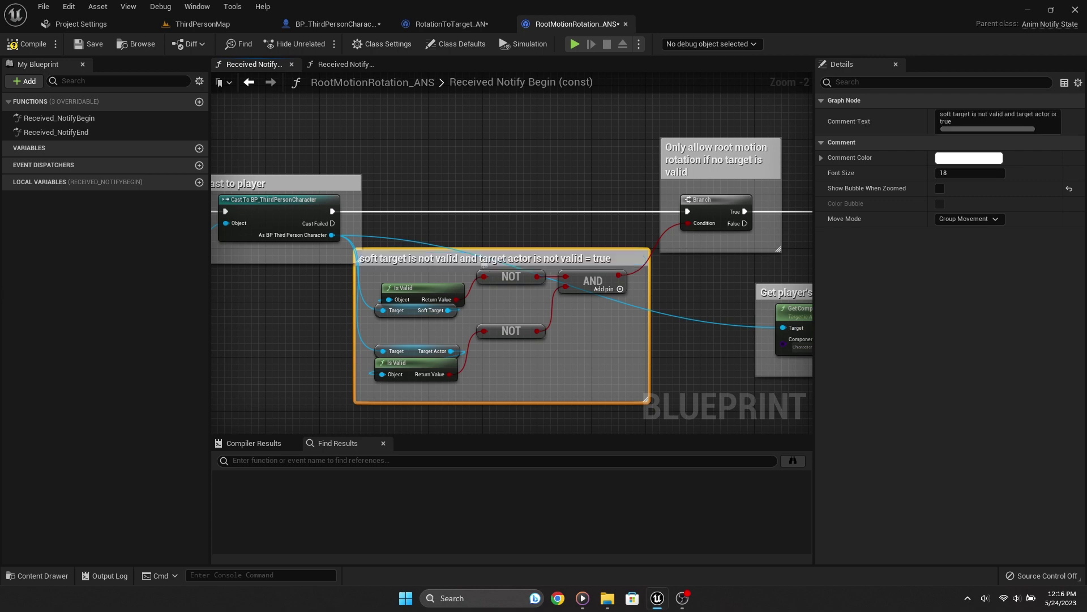
{"action": "left_click", "coordinate": [538, 154]}
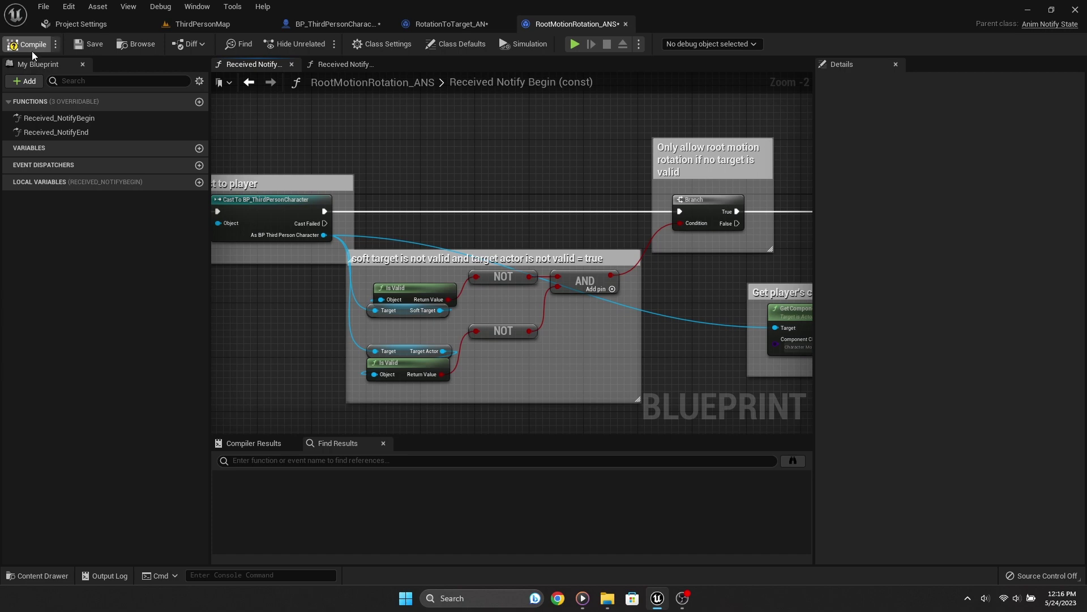
Step: Delete the Save Heavy Attack node from RotationToTarget_AN's Received Notify graph
{"action": "left_click", "coordinate": [452, 23]}
{"action": "double_click", "coordinate": [154, 119]}
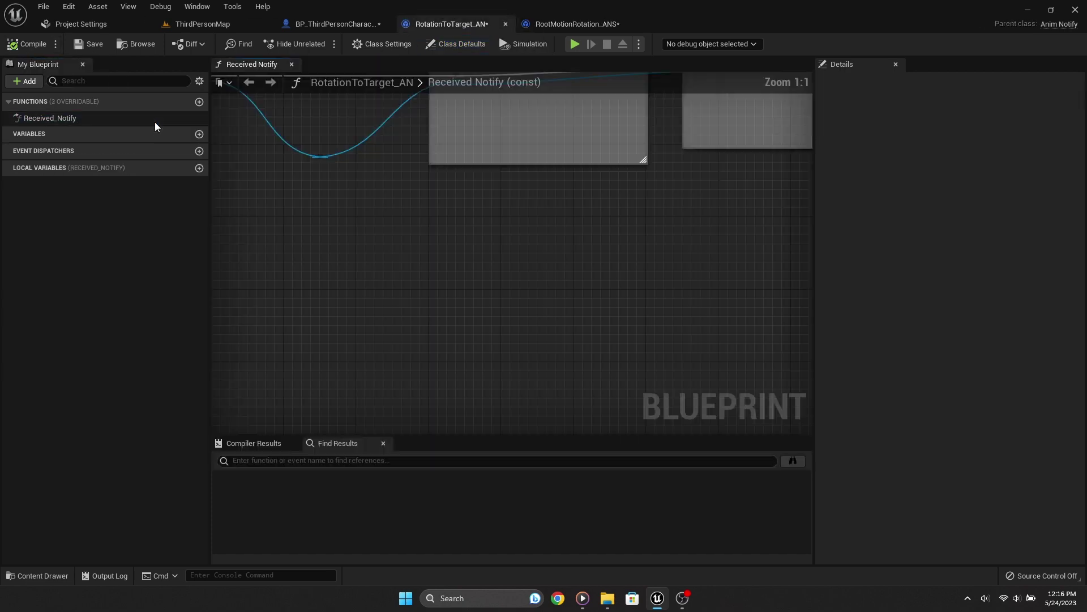
{"action": "key", "text": "Delete"}
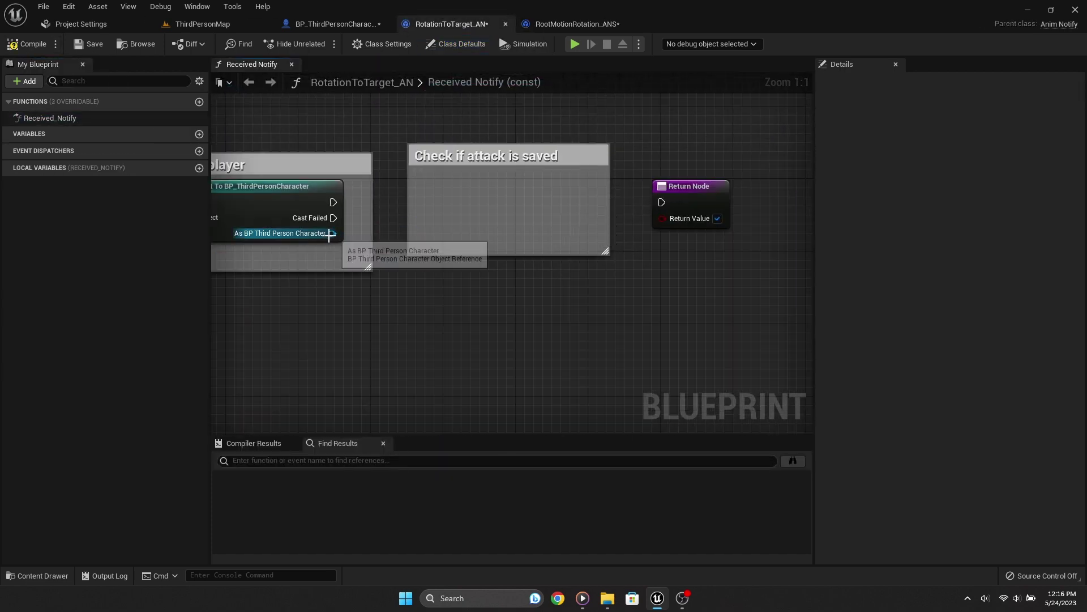
Step: Call Rotation to Target on the cast character and wire it into the Return Node
{"action": "left_click_drag", "start_coordinate": [332, 232], "coordinate": [460, 202]}
{"action": "type", "text": "rotation to"}
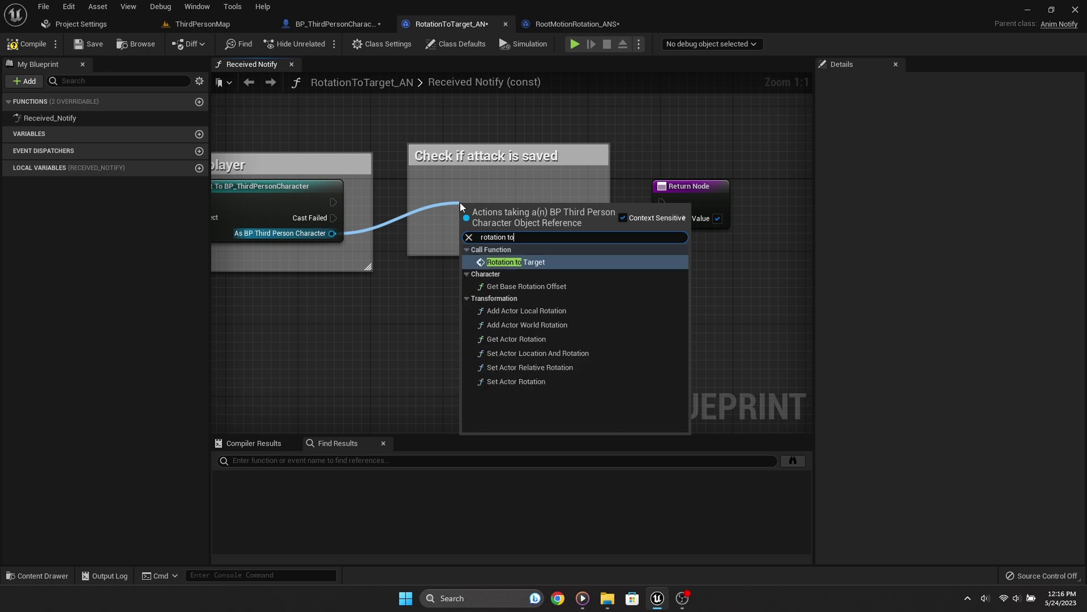
{"action": "key", "text": "Return"}
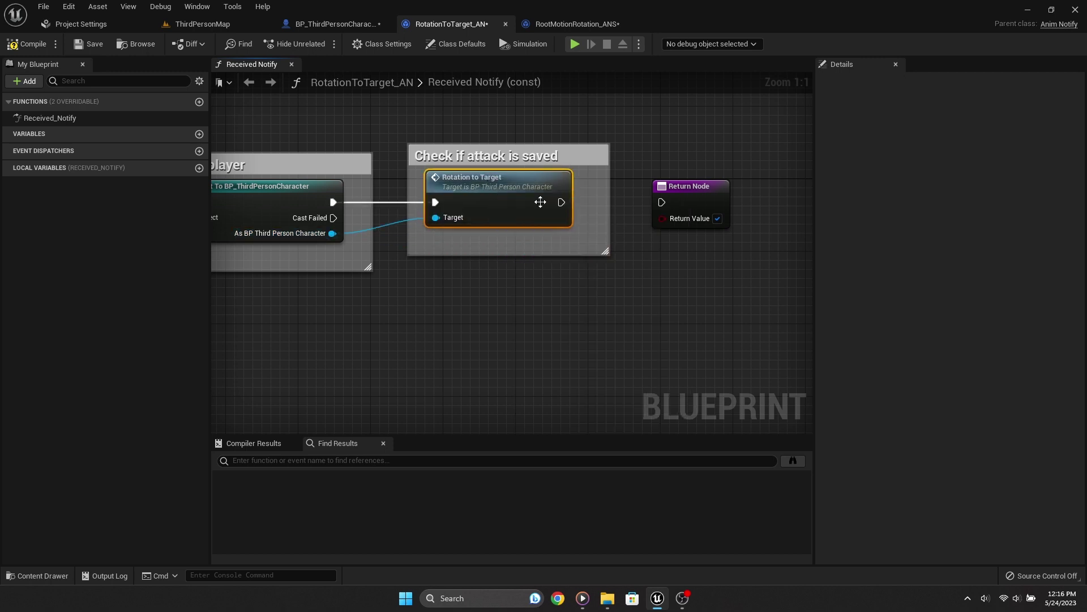
{"action": "left_click_drag", "start_coordinate": [561, 211], "coordinate": [662, 202]}
{"action": "right_click_drag", "start_coordinate": [665, 184], "coordinate": [670, 192]}
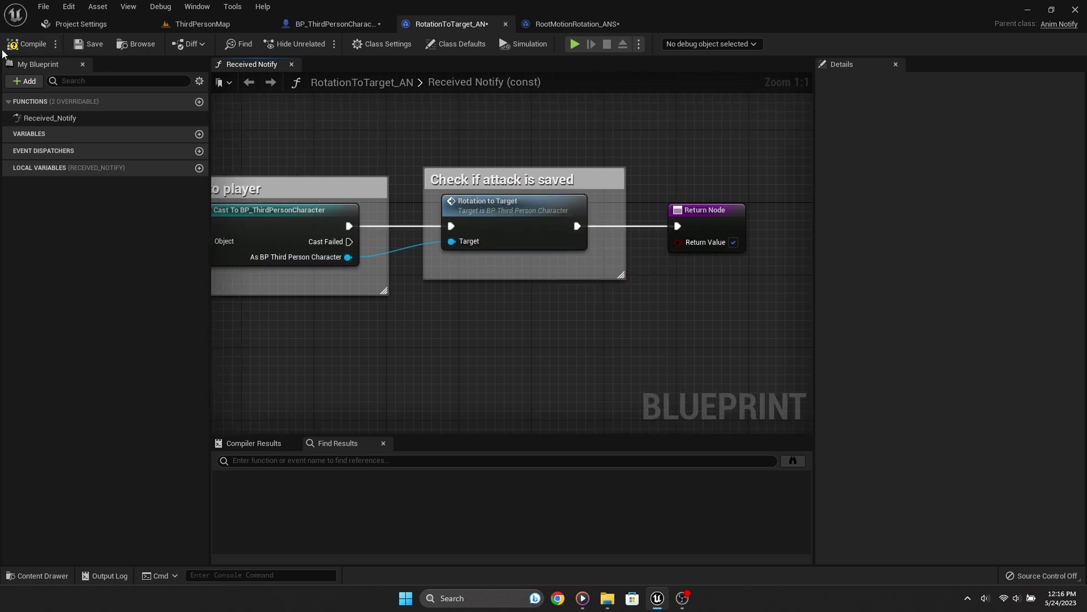
{"action": "left_click", "coordinate": [316, 27]}
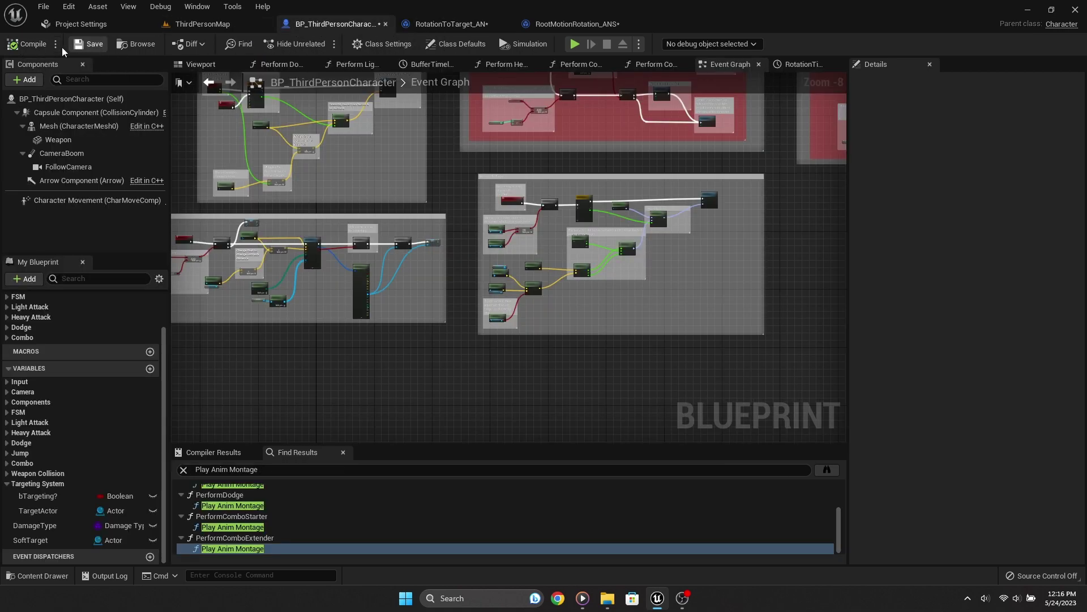
Step: Open the K_Atk01 montage from Content > Animations > Retargeted_Attacks
{"action": "left_click", "coordinate": [193, 25]}
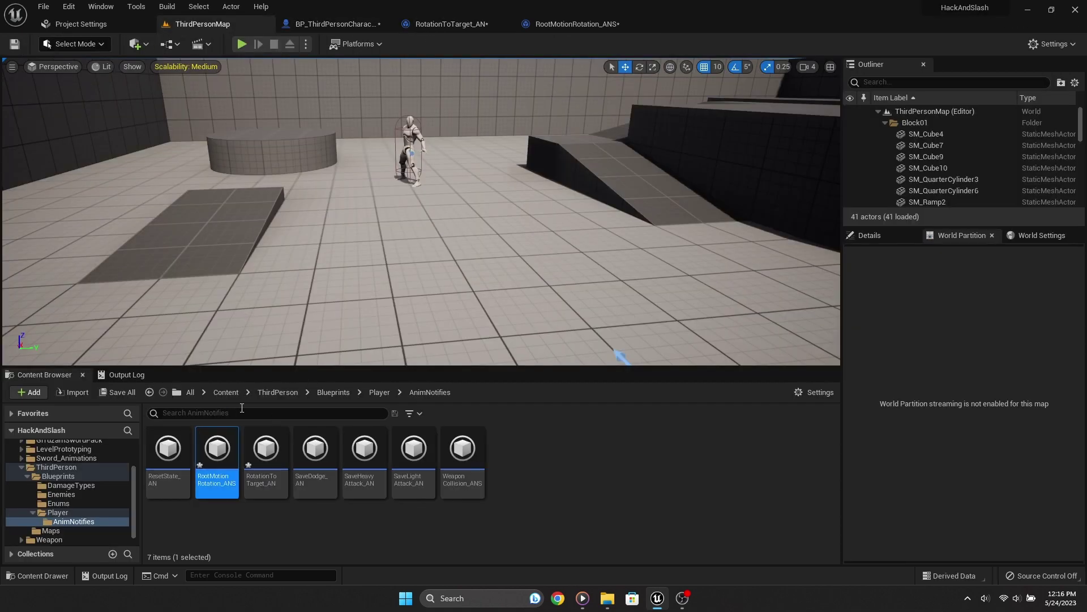
{"action": "left_click", "coordinate": [226, 392]}
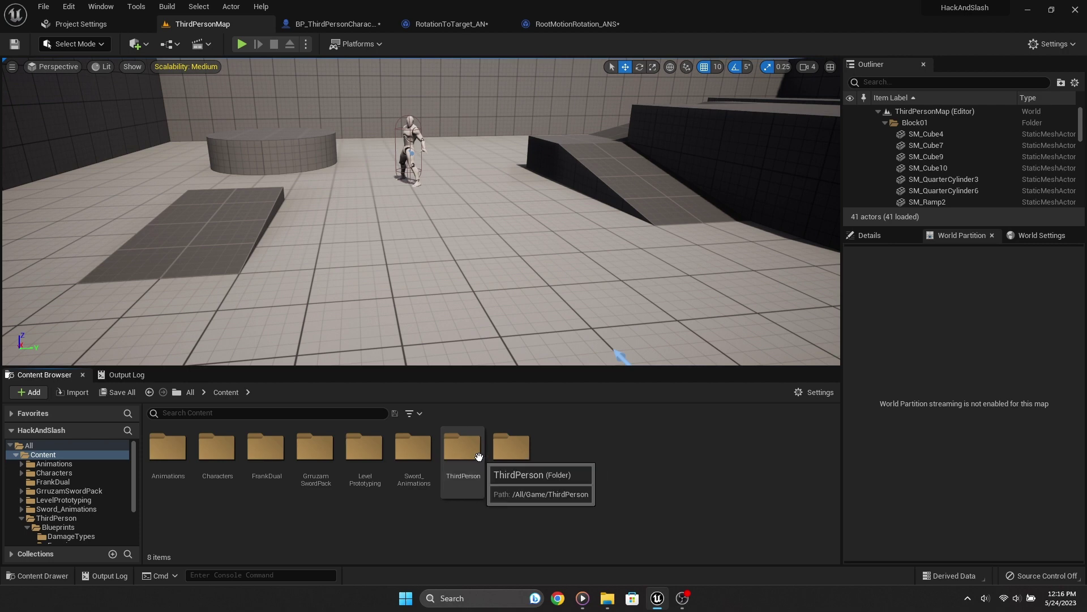
{"action": "double_click", "coordinate": [461, 454]}
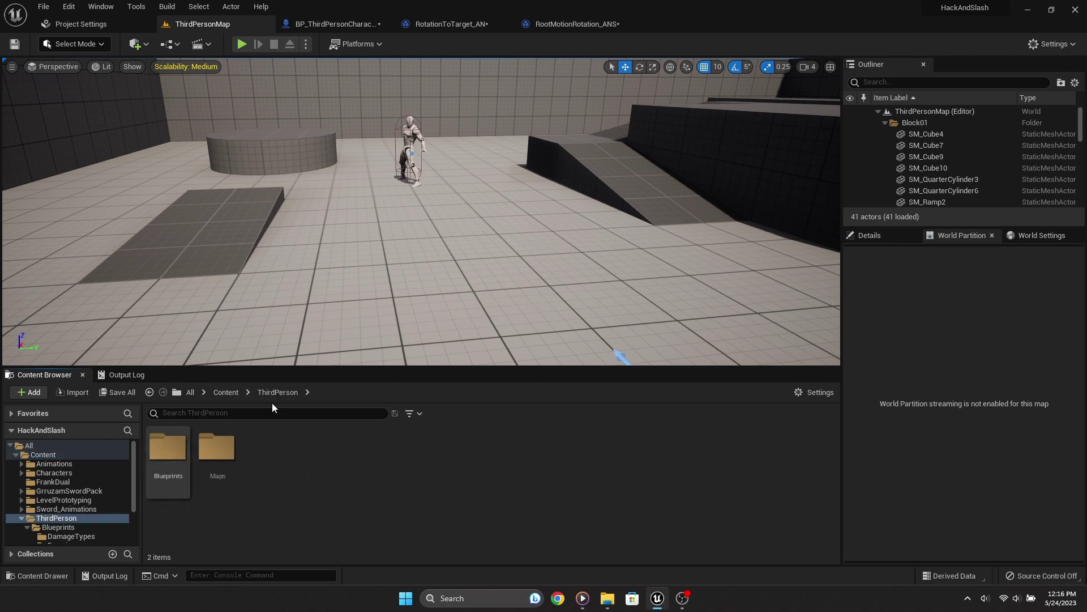
{"action": "left_click", "coordinate": [226, 392]}
{"action": "left_click", "coordinate": [193, 453]}
{"action": "double_click", "coordinate": [196, 453]}
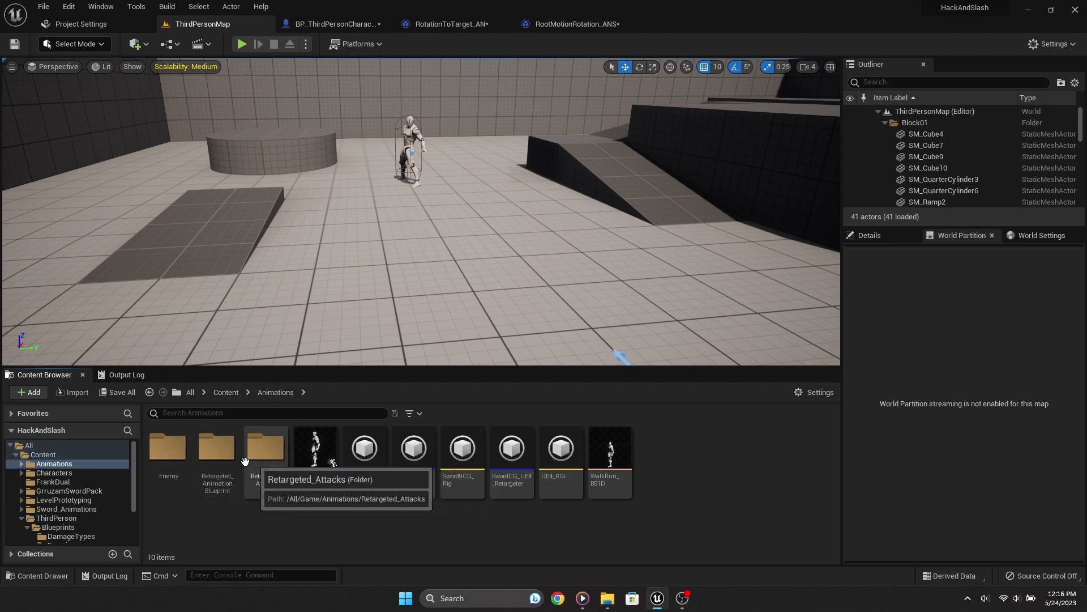
{"action": "double_click", "coordinate": [245, 459]}
{"action": "double_click", "coordinate": [240, 460]}
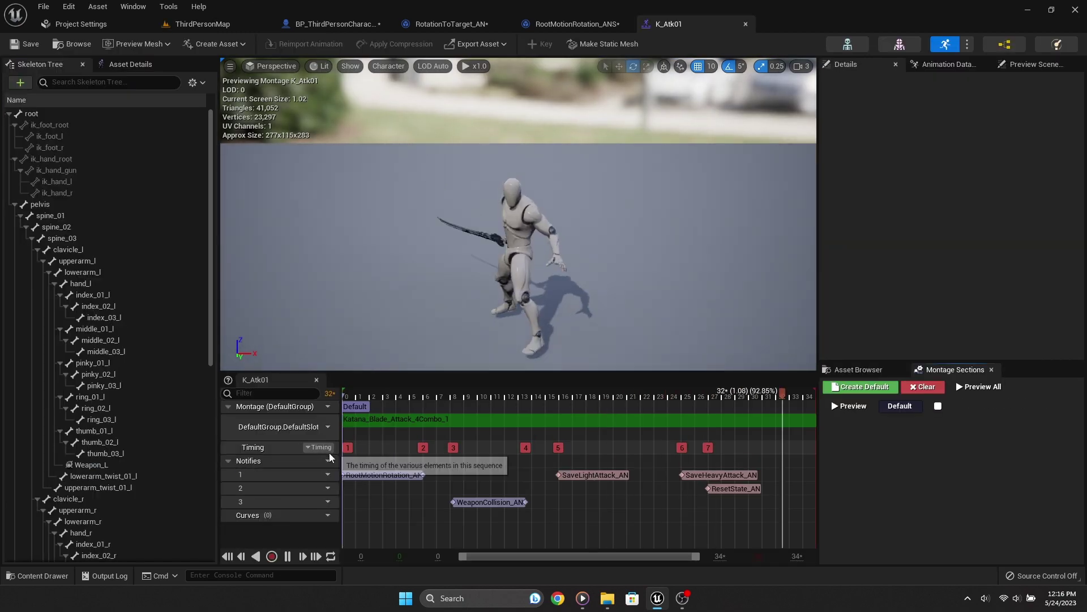
{"action": "left_click", "coordinate": [327, 461]}
Step: Add a fourth notify track to K_Atk01 with a RotationToTarget_AN notify starting at frame 5
{"action": "left_click", "coordinate": [340, 485]}
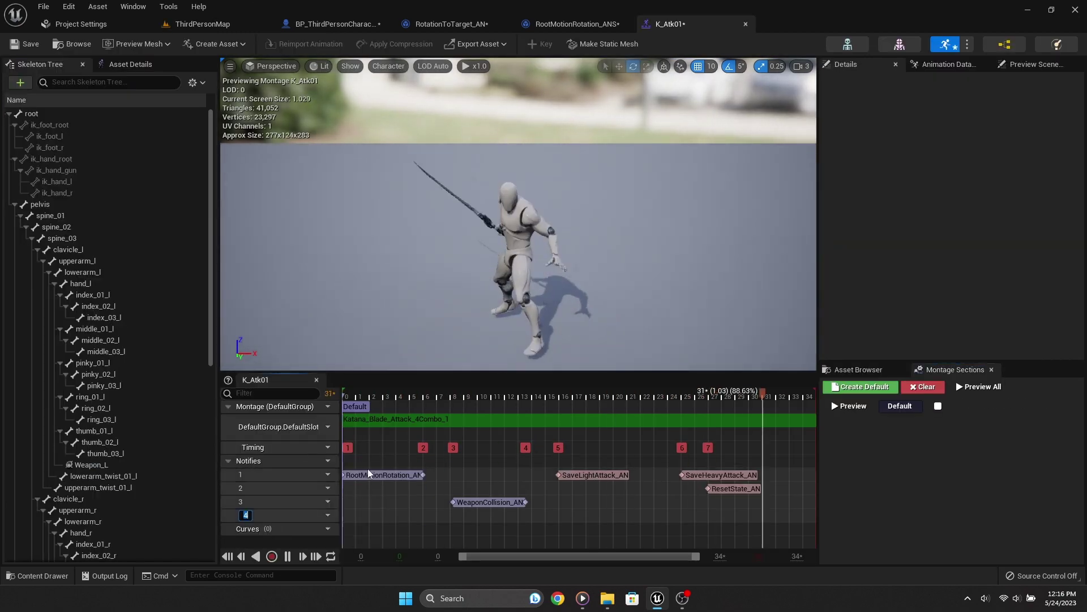
{"action": "mouse_move", "coordinate": [393, 398]}
{"action": "left_mouse_down"}
{"action": "mouse_move", "coordinate": [361, 398]}
{"action": "mouse_move", "coordinate": [382, 519]}
{"action": "left_mouse_up"}
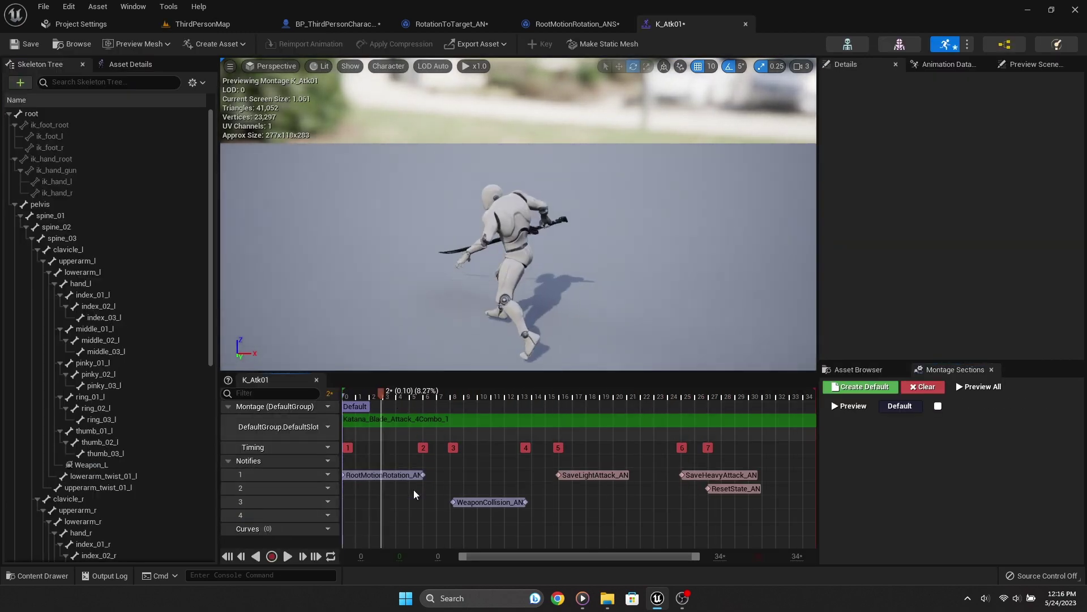
{"action": "right_click", "coordinate": [379, 519]}
{"action": "mouse_move", "coordinate": [444, 541]}
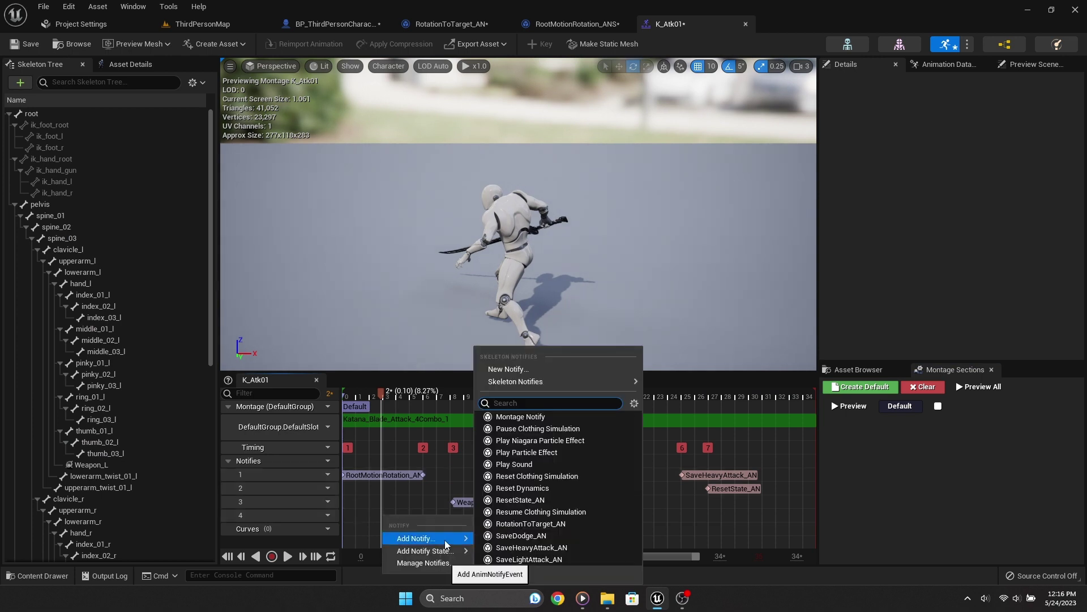
{"action": "type", "text": "rotatio"}
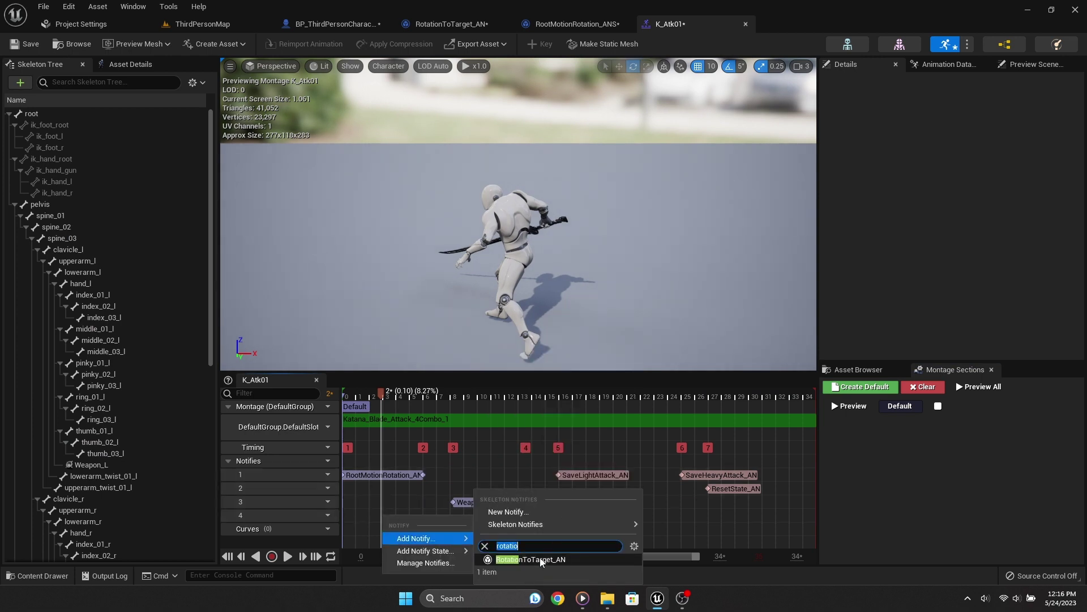
{"action": "left_click", "coordinate": [539, 557]}
{"action": "mouse_move", "coordinate": [408, 394]}
{"action": "left_mouse_down"}
{"action": "mouse_move", "coordinate": [443, 402]}
{"action": "mouse_move", "coordinate": [423, 401]}
{"action": "left_mouse_up"}
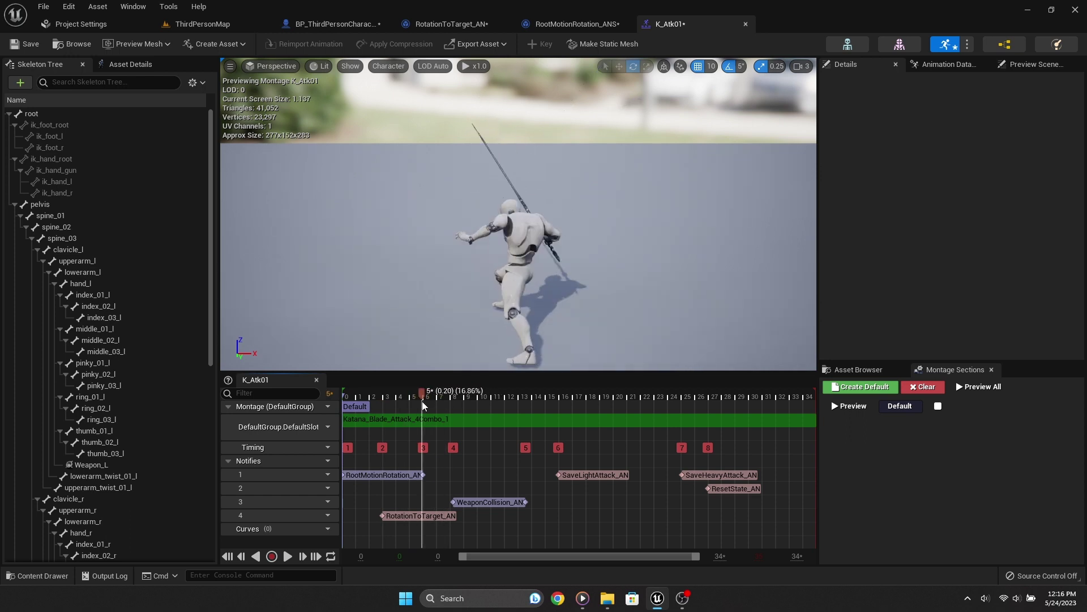
{"action": "left_click_drag", "start_coordinate": [422, 514], "coordinate": [469, 515]}
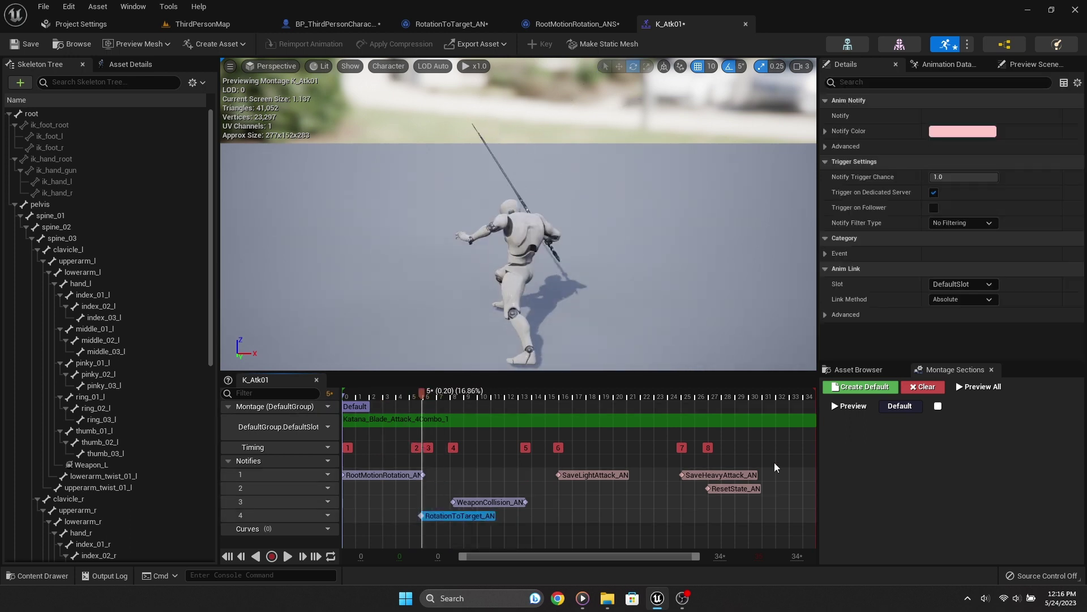
Step: In K_Atk02, place RotationToTarget_AN near frame 7 on a new fourth track
{"action": "left_click", "coordinate": [859, 369]}
{"action": "double_click", "coordinate": [884, 500]}
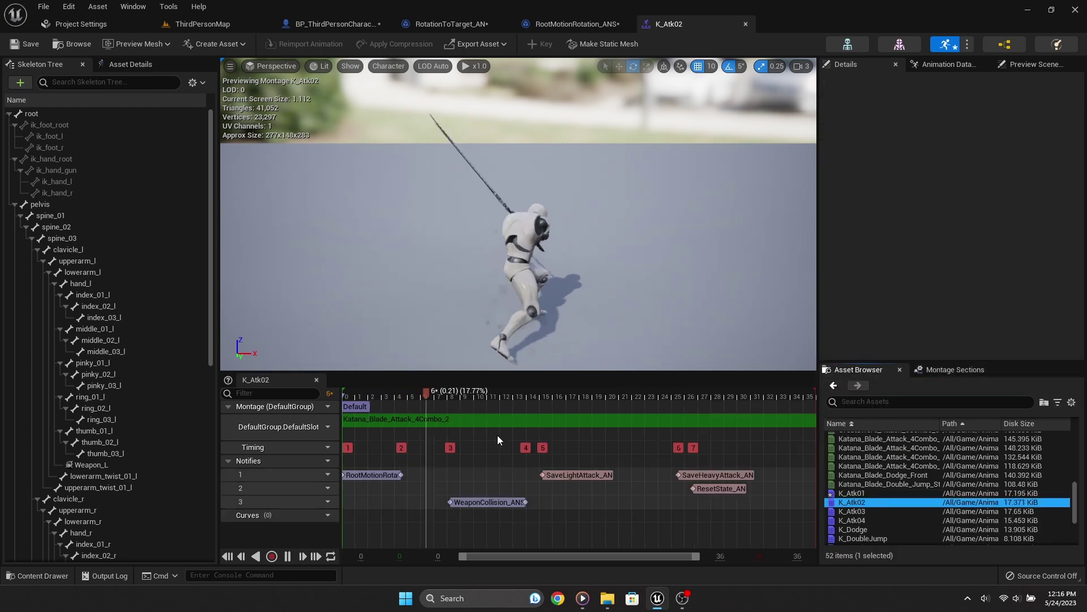
{"action": "left_click_drag", "start_coordinate": [385, 393], "coordinate": [440, 433]}
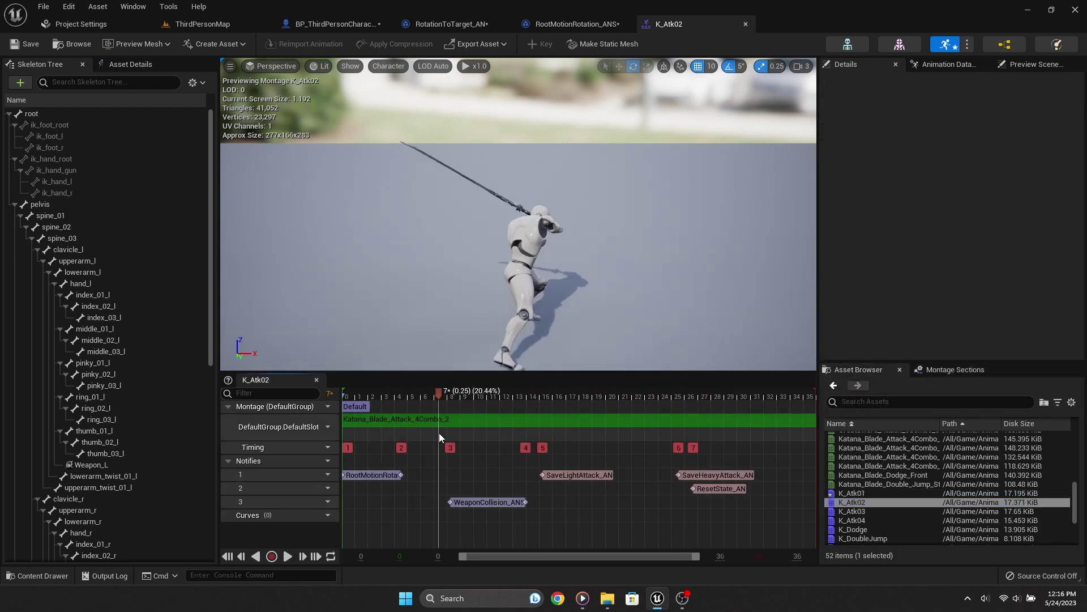
{"action": "mouse_move", "coordinate": [459, 502]}
{"action": "left_mouse_down"}
{"action": "mouse_move", "coordinate": [449, 514]}
{"action": "mouse_move", "coordinate": [454, 487]}
{"action": "left_mouse_up"}
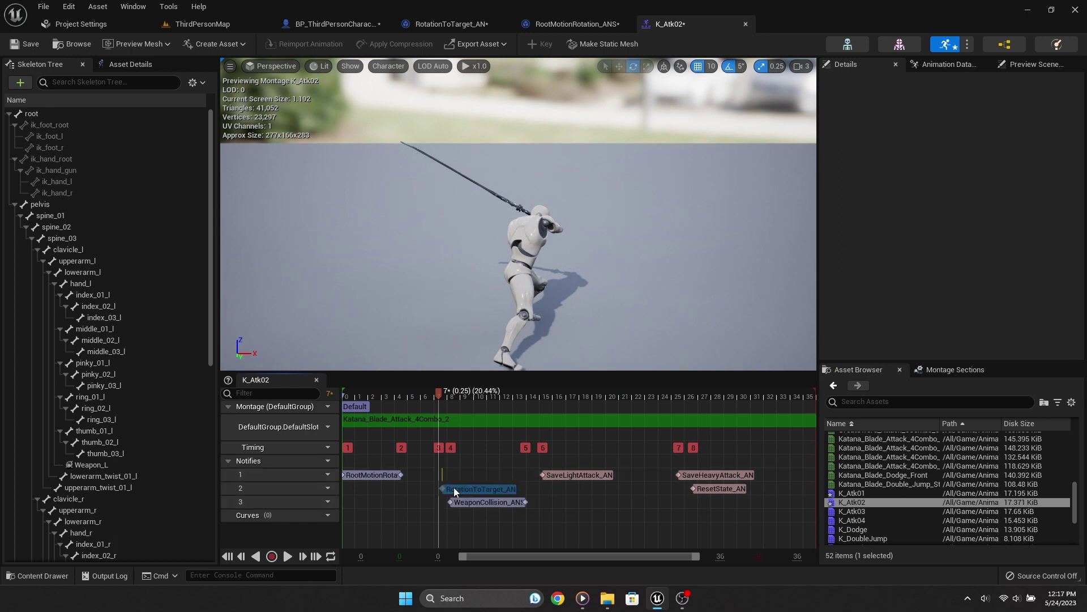
{"action": "left_click", "coordinate": [327, 463]}
{"action": "left_click_drag", "start_coordinate": [470, 488], "coordinate": [464, 517]}
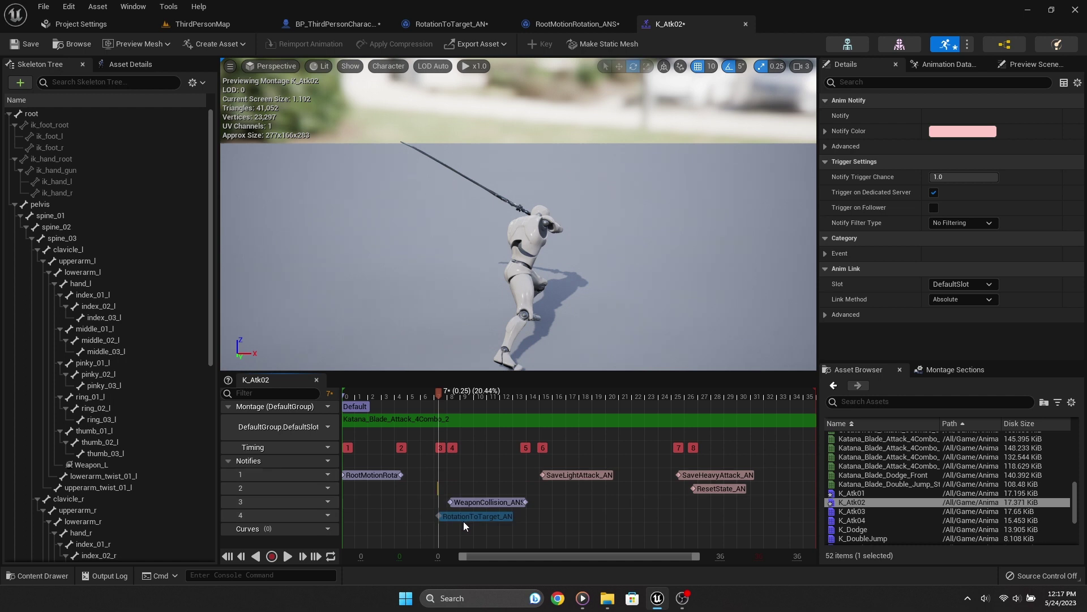
Step: Add a fourth track to K_Atk03 and paste RotationToTarget_AN at frame 5
{"action": "left_click", "coordinate": [899, 517]}
{"action": "left_click", "coordinate": [853, 511]}
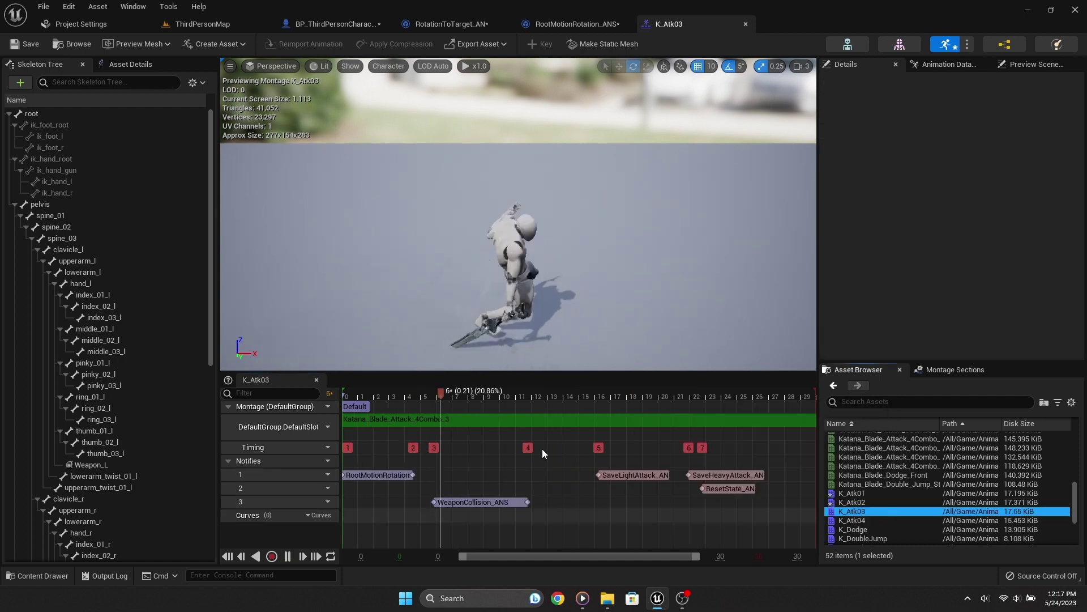
{"action": "left_click", "coordinate": [320, 461]}
{"action": "left_click", "coordinate": [347, 488]}
{"action": "left_click_drag", "start_coordinate": [419, 396], "coordinate": [430, 404]}
{"action": "key", "text": "ctrl+v"}
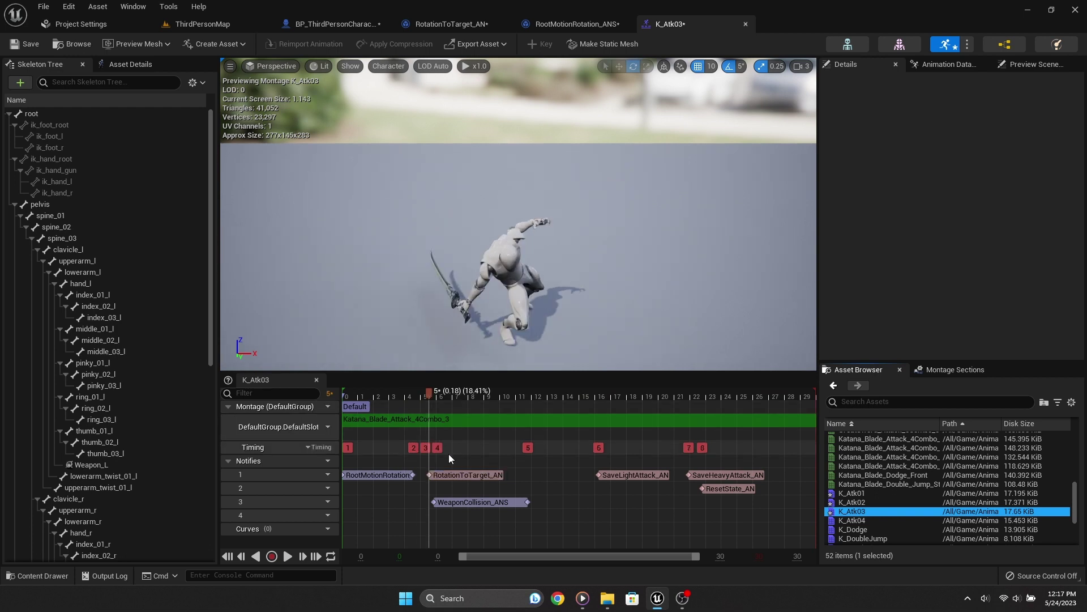
{"action": "left_click", "coordinate": [442, 517]}
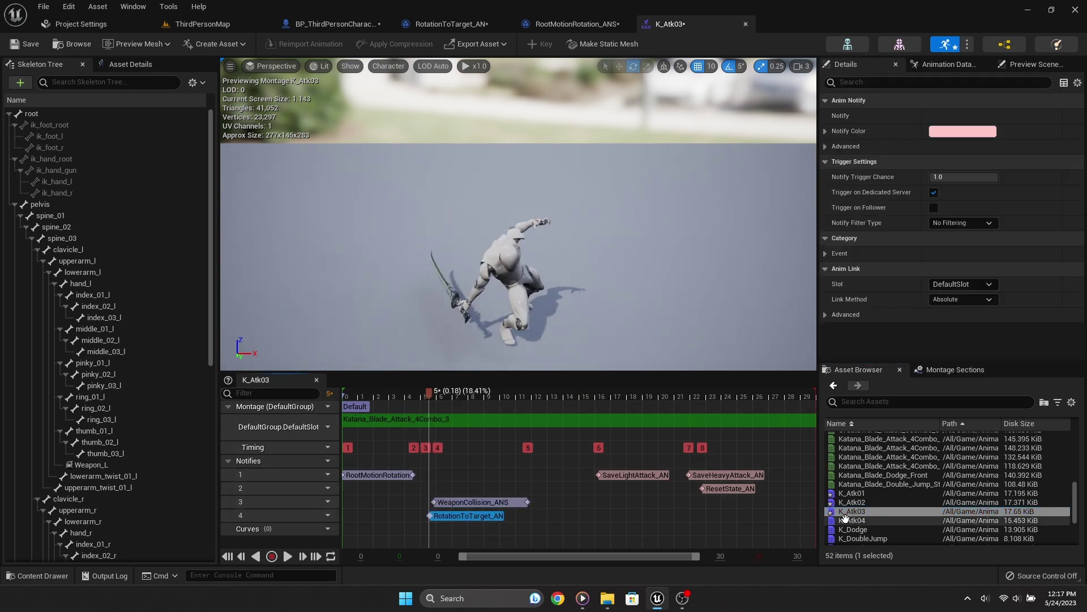
Step: Add a fourth track to K_Atk04 with RotationToTarget_AN near frame 2
{"action": "left_click", "coordinate": [853, 529]}
{"action": "left_click", "coordinate": [858, 519]}
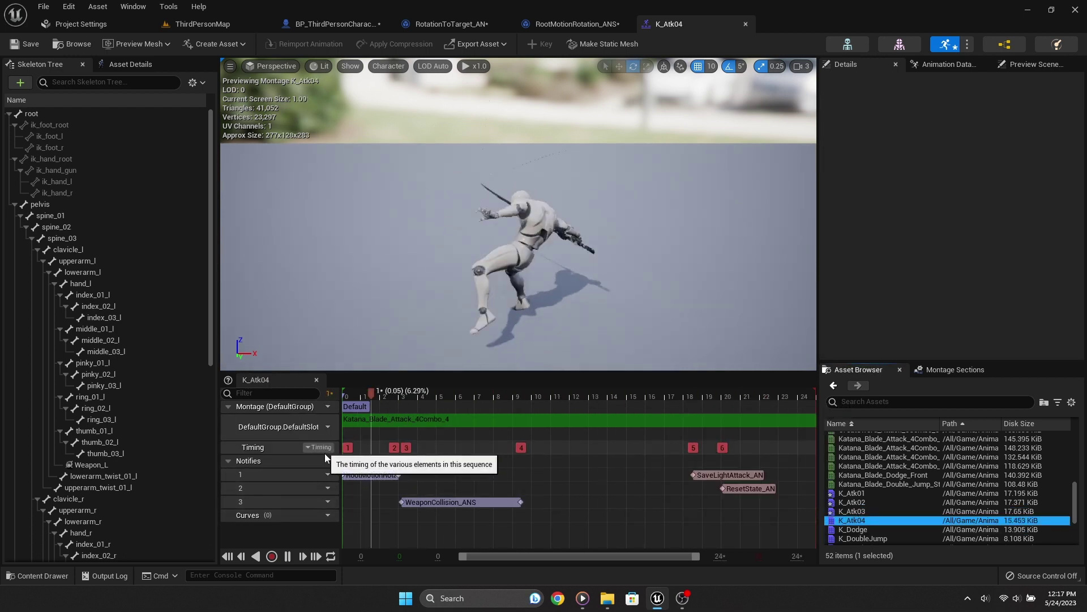
{"action": "left_click", "coordinate": [327, 460]}
{"action": "left_click", "coordinate": [349, 492]}
{"action": "left_click", "coordinate": [380, 393]}
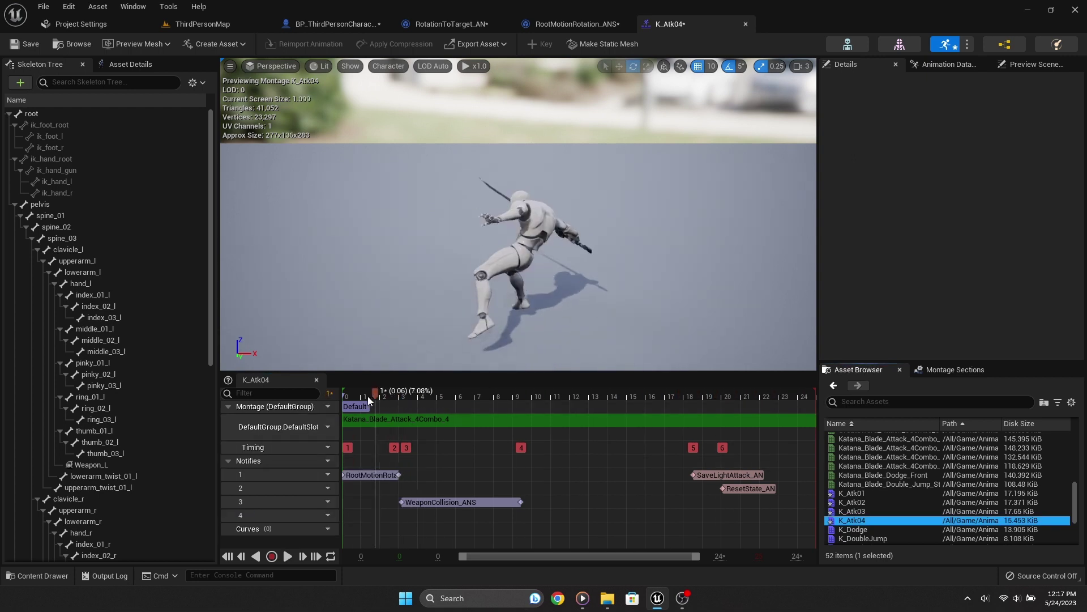
{"action": "left_click", "coordinate": [406, 513]}
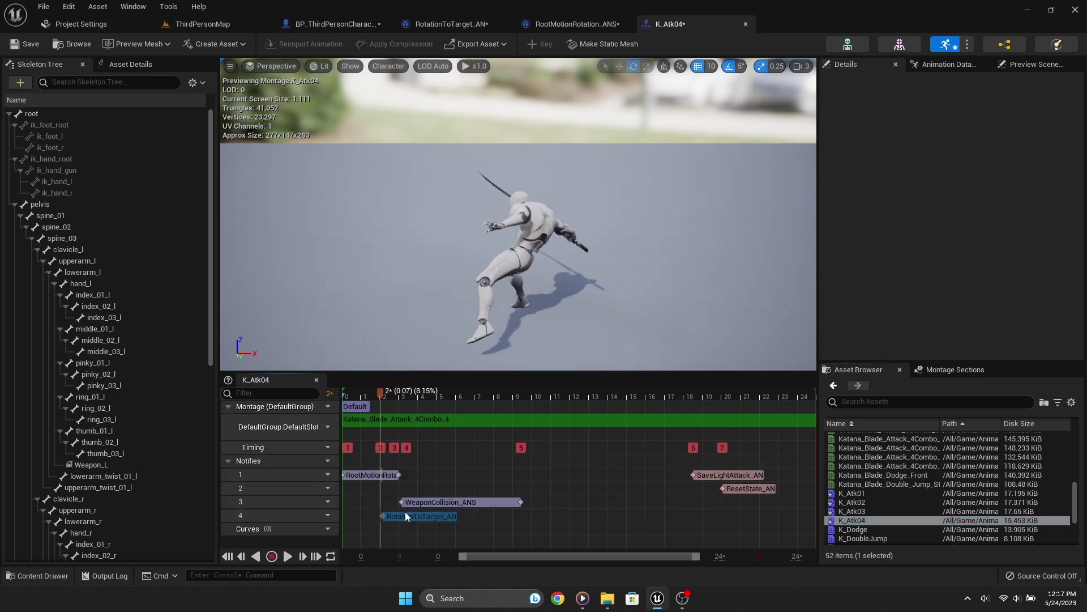
{"action": "scroll", "coordinate": [889, 527], "scroll_direction": "down", "scroll_amount": 3}
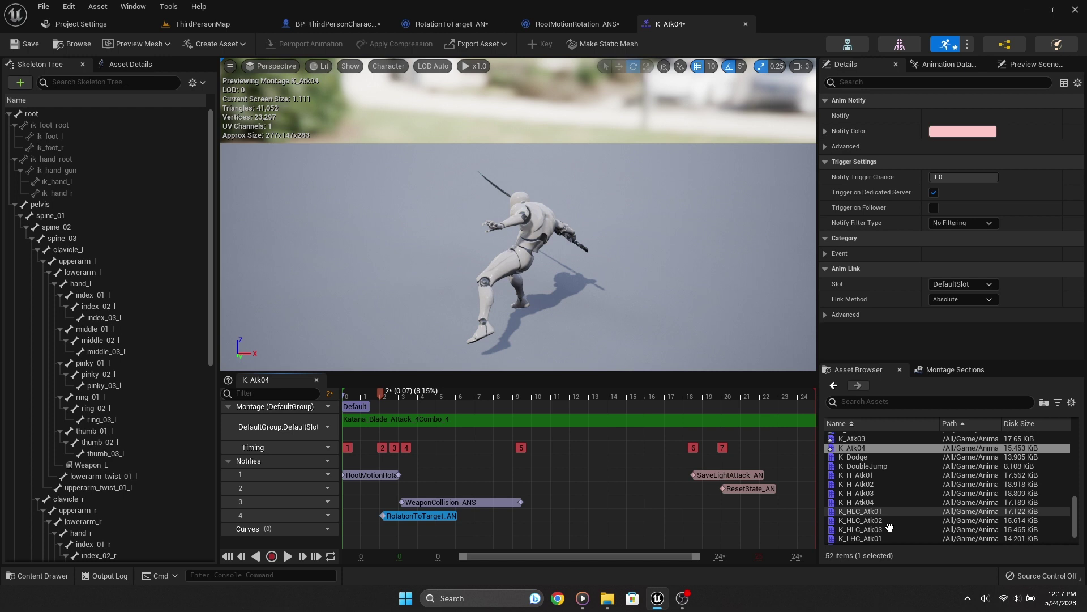
{"action": "left_click", "coordinate": [871, 475]}
{"action": "left_click", "coordinate": [327, 461]}
Step: Add a fourth track to K_H_Atk01 with RotationToTarget_AN at frame 4
{"action": "left_click", "coordinate": [373, 490]}
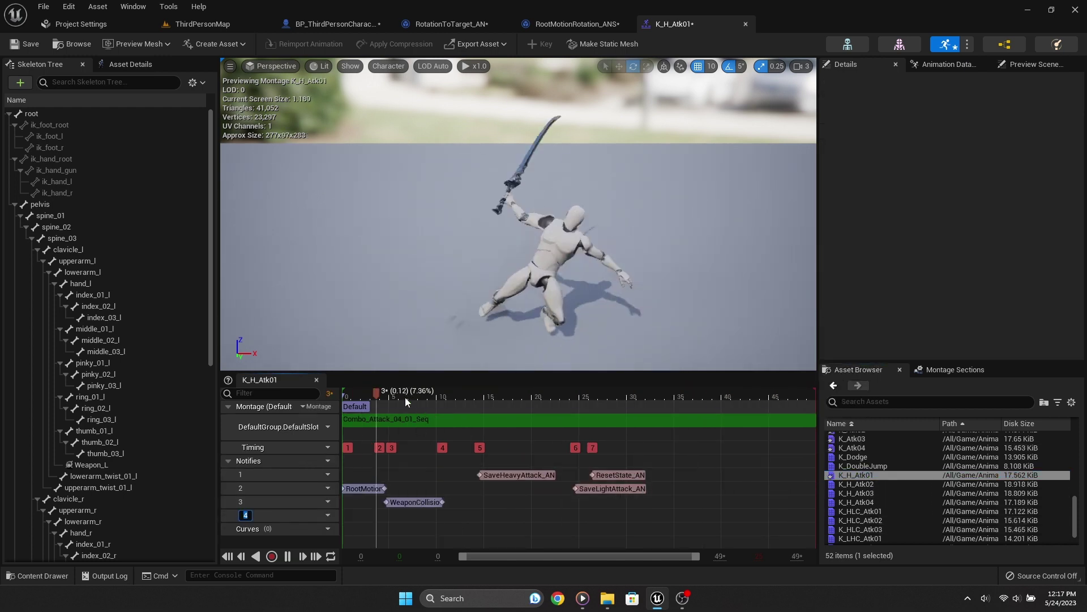
{"action": "left_click_drag", "start_coordinate": [374, 396], "coordinate": [387, 402]}
{"action": "left_click_drag", "start_coordinate": [406, 482], "coordinate": [381, 517]}
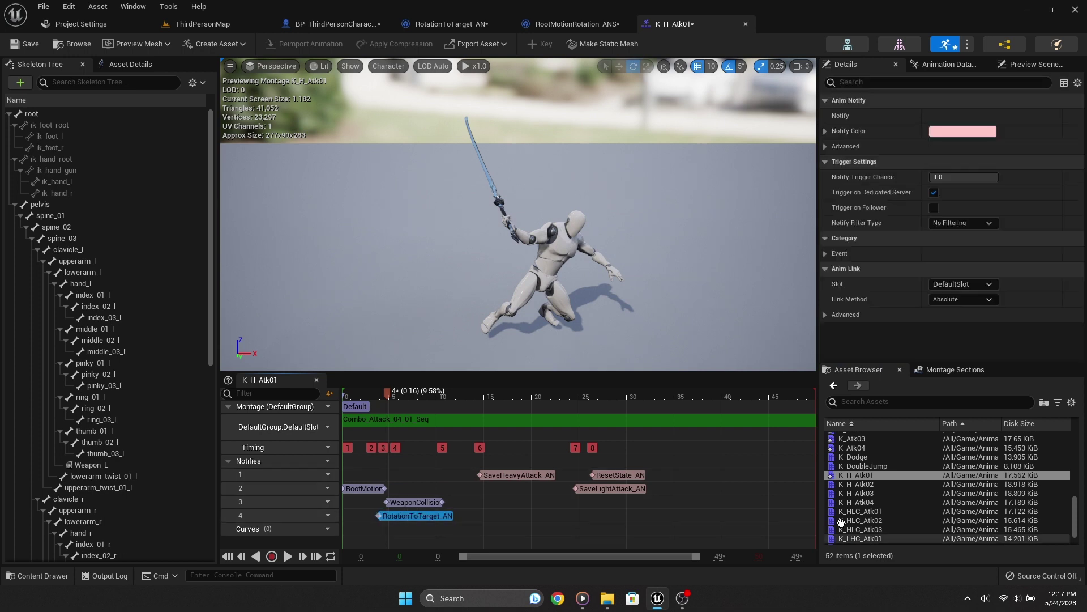
Step: Add a fourth track to K_H_Atk02 and paste RotationToTarget_AN at the very start
{"action": "left_click", "coordinate": [850, 484]}
{"action": "left_click", "coordinate": [328, 461]}
{"action": "left_click", "coordinate": [373, 488]}
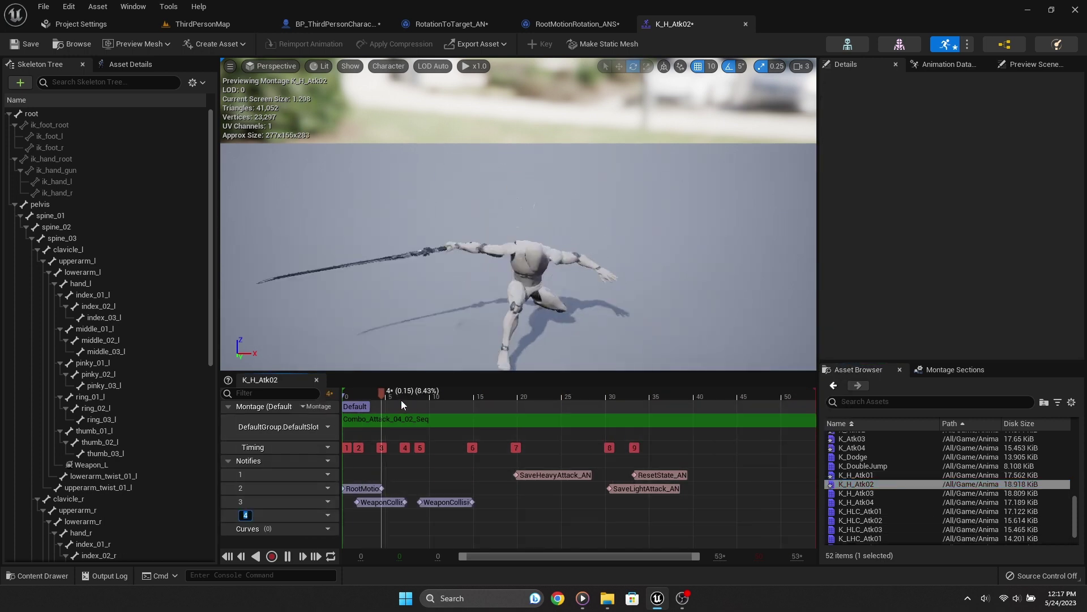
{"action": "left_click", "coordinate": [352, 422]}
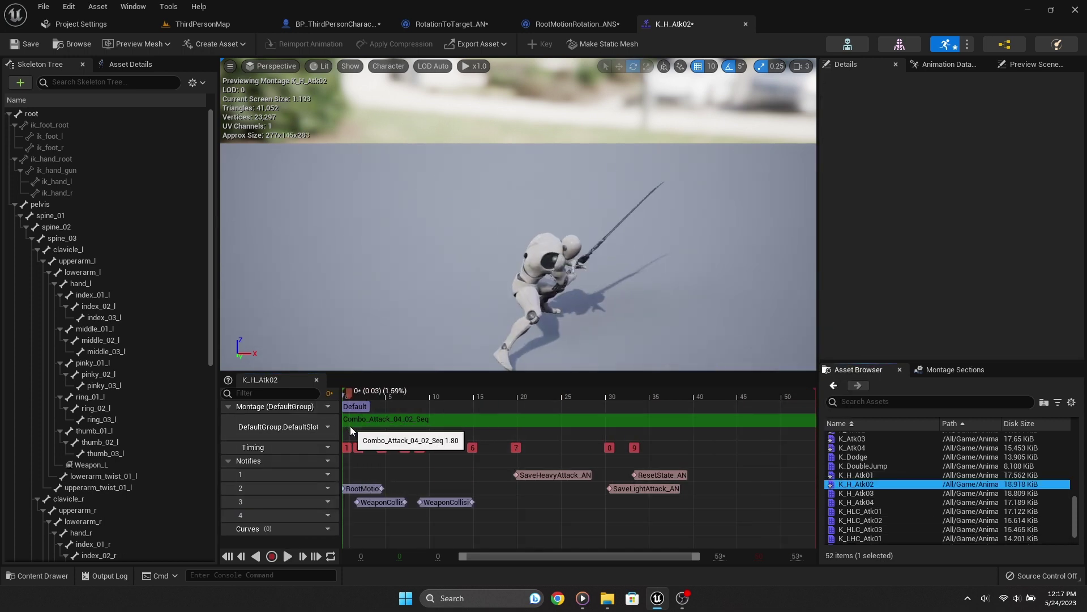
{"action": "key", "text": "ctrl+v"}
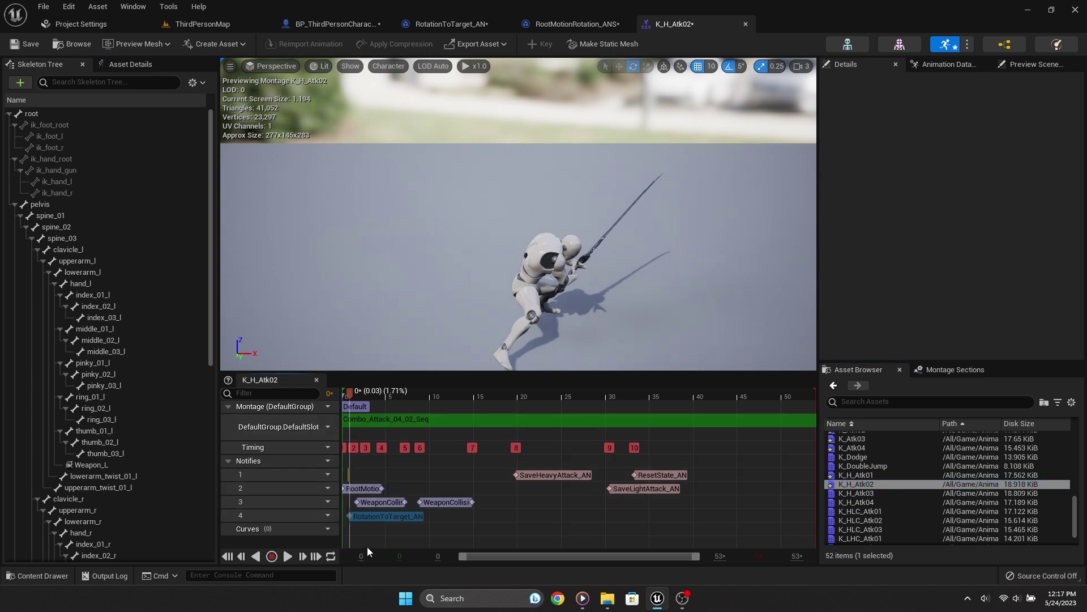
Step: Add a fourth track to K_H_Atk03 and paste RotationToTarget_AN at frame 2
{"action": "left_click", "coordinate": [856, 493]}
{"action": "left_click", "coordinate": [328, 461]}
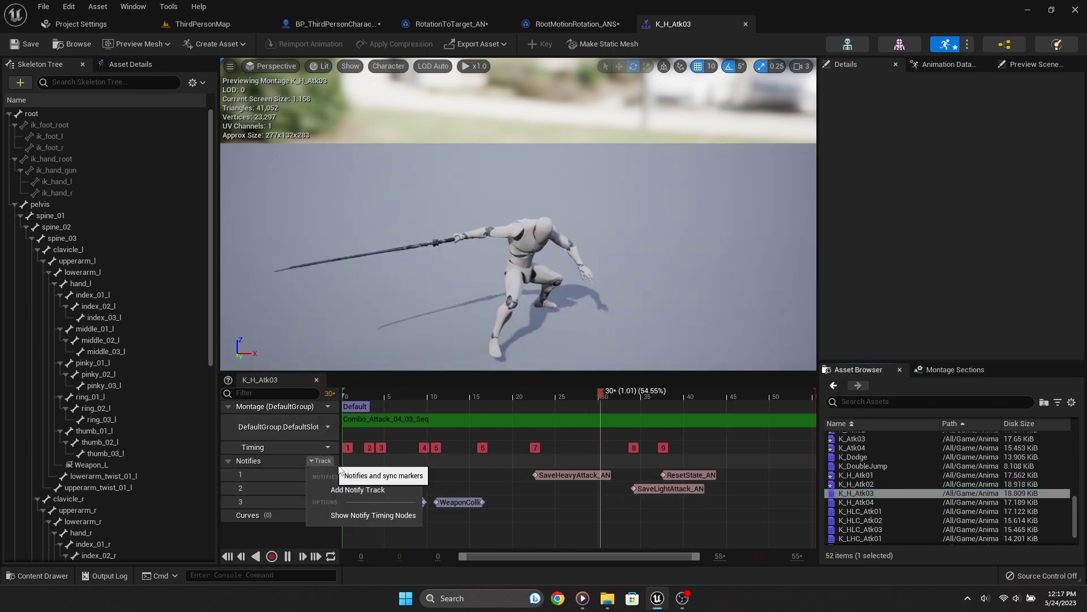
{"action": "left_click", "coordinate": [357, 489]}
{"action": "left_click", "coordinate": [352, 403]}
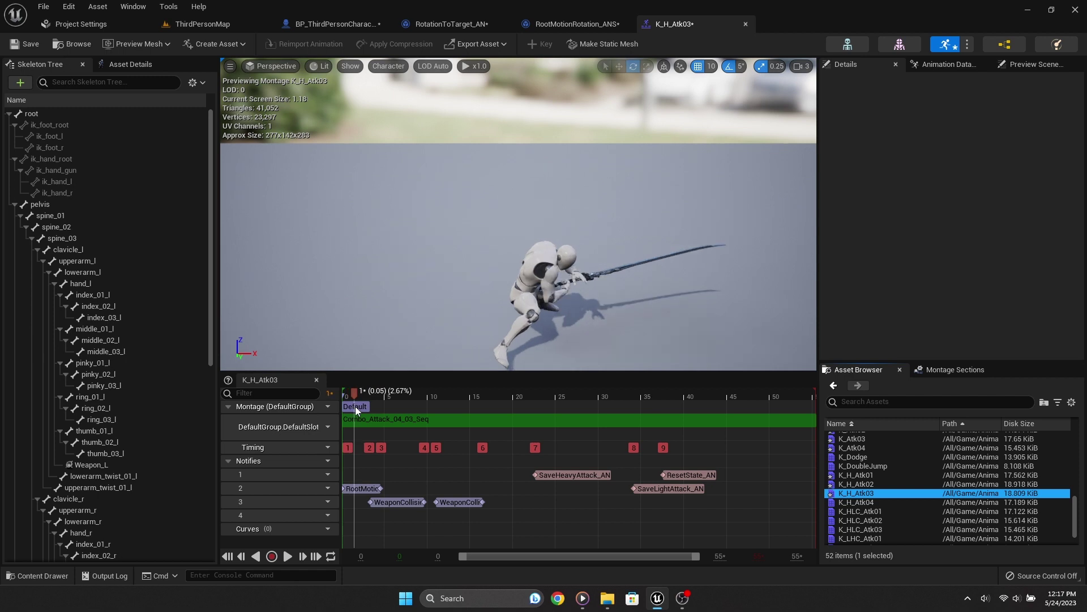
{"action": "left_click_drag", "start_coordinate": [355, 406], "coordinate": [365, 410]}
{"action": "key", "text": "ctrl+v"}
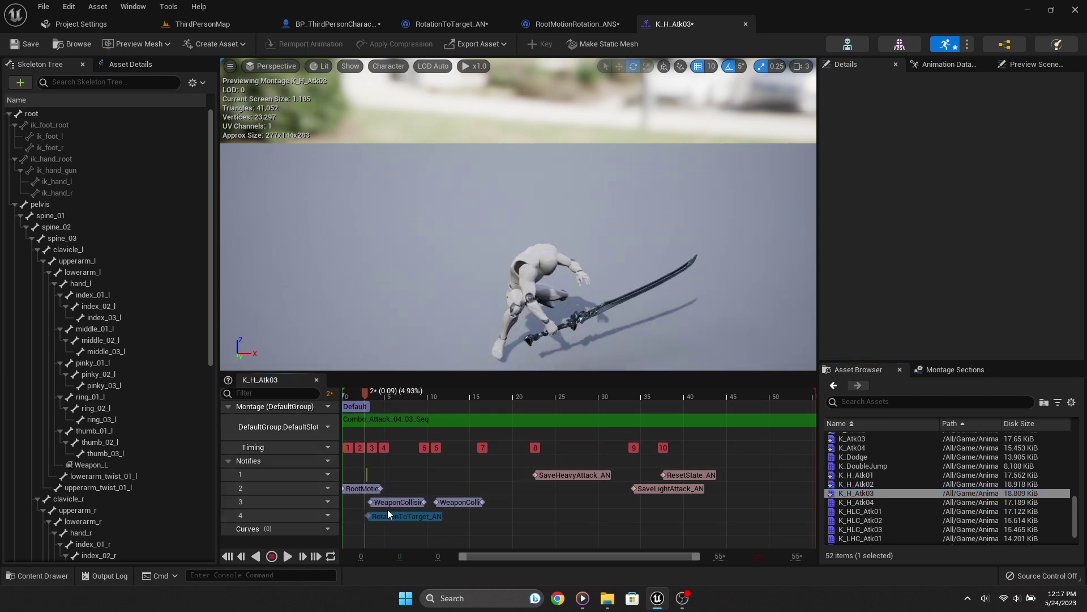
{"action": "left_click", "coordinate": [388, 514]}
Step: Add a fourth track to K_H_Atk04 and paste RotationToTarget_AN at frame 6
{"action": "left_click", "coordinate": [857, 502]}
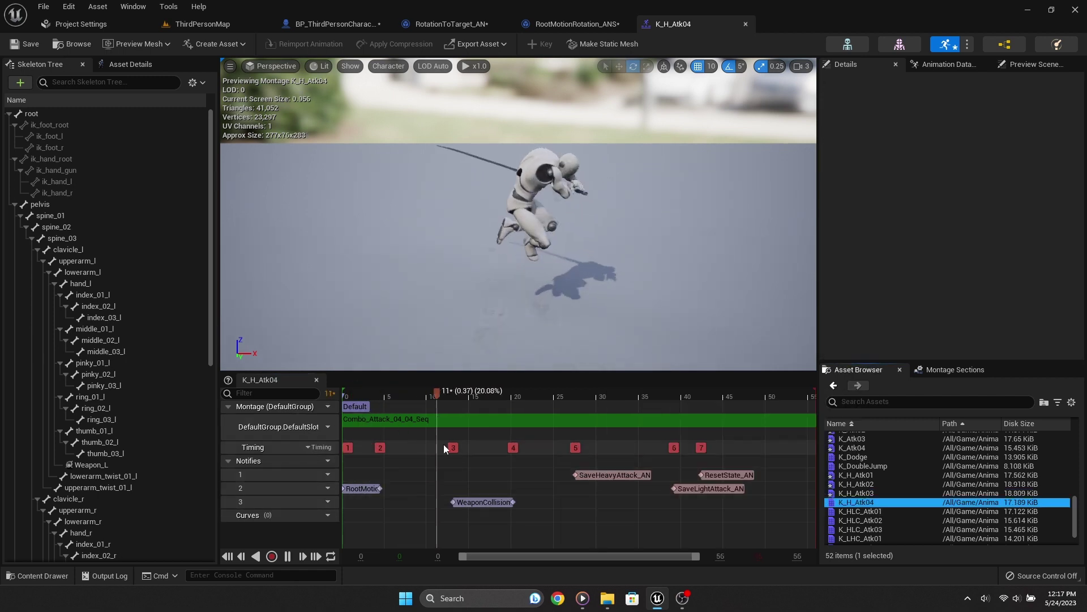
{"action": "left_click", "coordinate": [394, 393]}
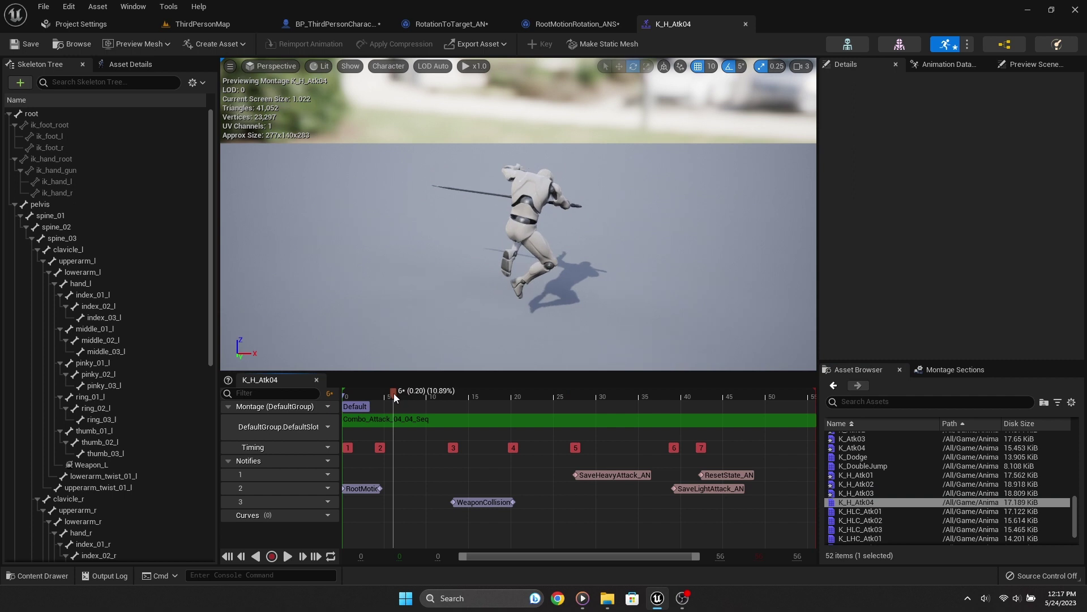
{"action": "left_click", "coordinate": [328, 460]}
{"action": "left_click", "coordinate": [342, 488]}
{"action": "type", "text": "Attack_4Combo_1"}
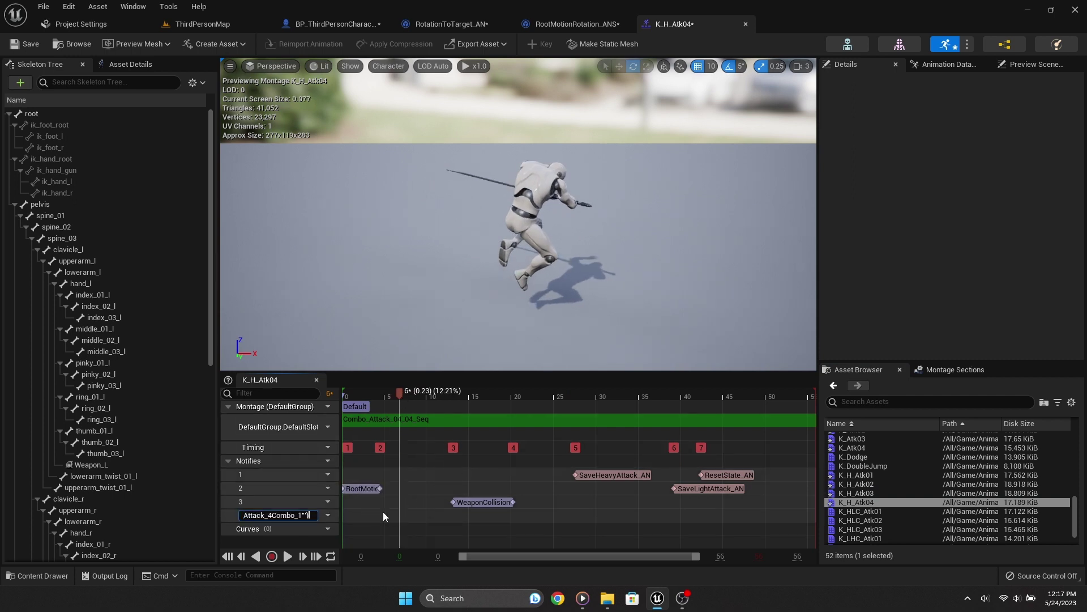
{"action": "key", "text": "Escape"}
{"action": "key", "text": "ctrl+v"}
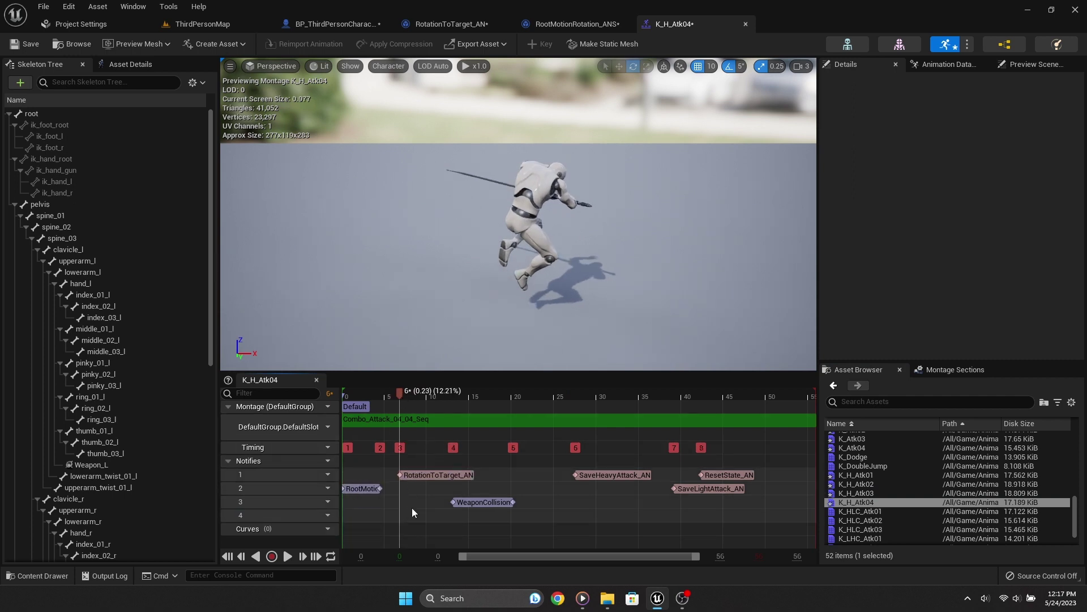
Step: Add a third track to K_HLC_Atk01 holding RotationToTarget_AN at frame 3
{"action": "left_click", "coordinate": [860, 511]}
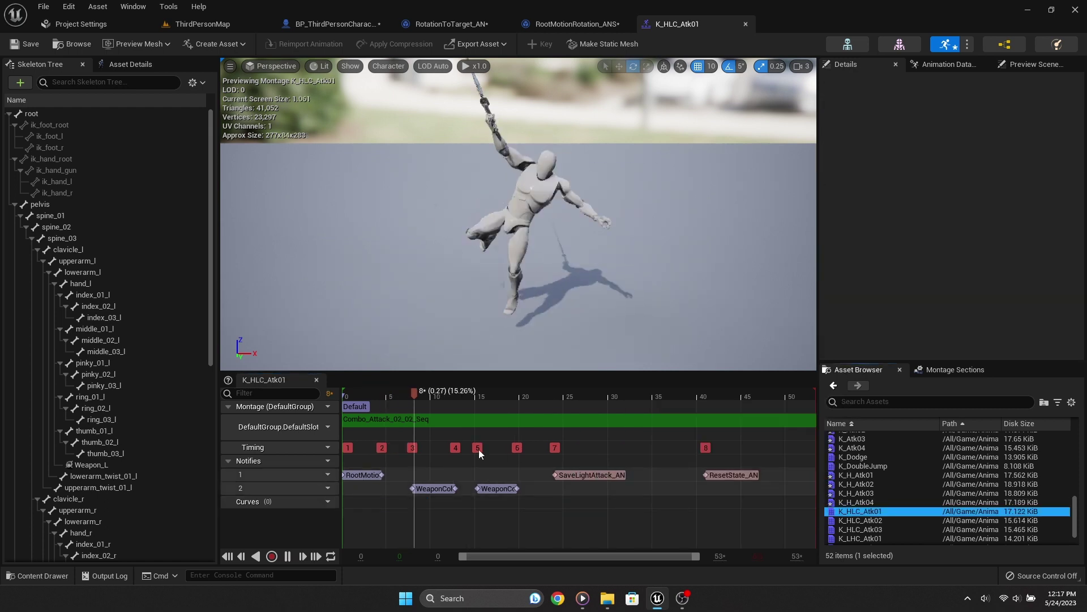
{"action": "left_click", "coordinate": [378, 396]}
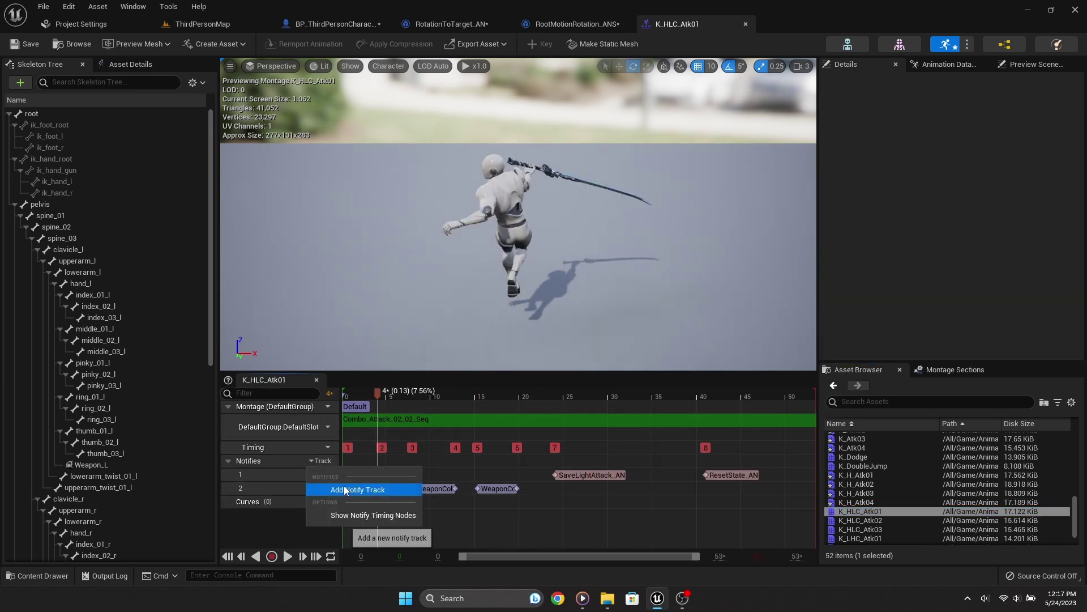
{"action": "left_click", "coordinate": [346, 491]}
{"action": "left_click_drag", "start_coordinate": [382, 398], "coordinate": [377, 403]}
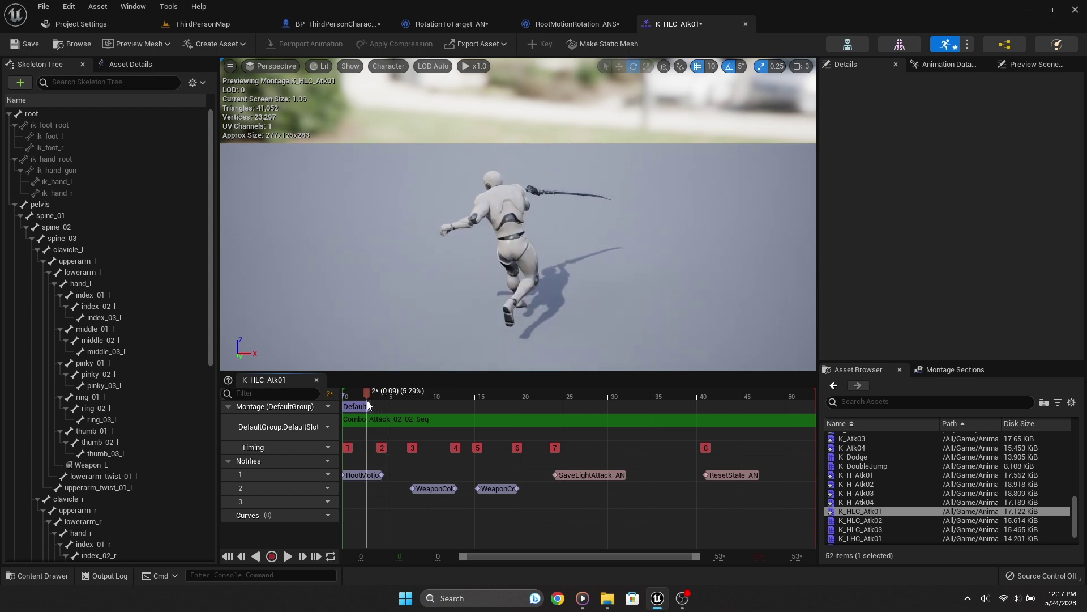
{"action": "key", "text": "ctrl+v"}
{"action": "left_click_drag", "start_coordinate": [399, 474], "coordinate": [393, 508]}
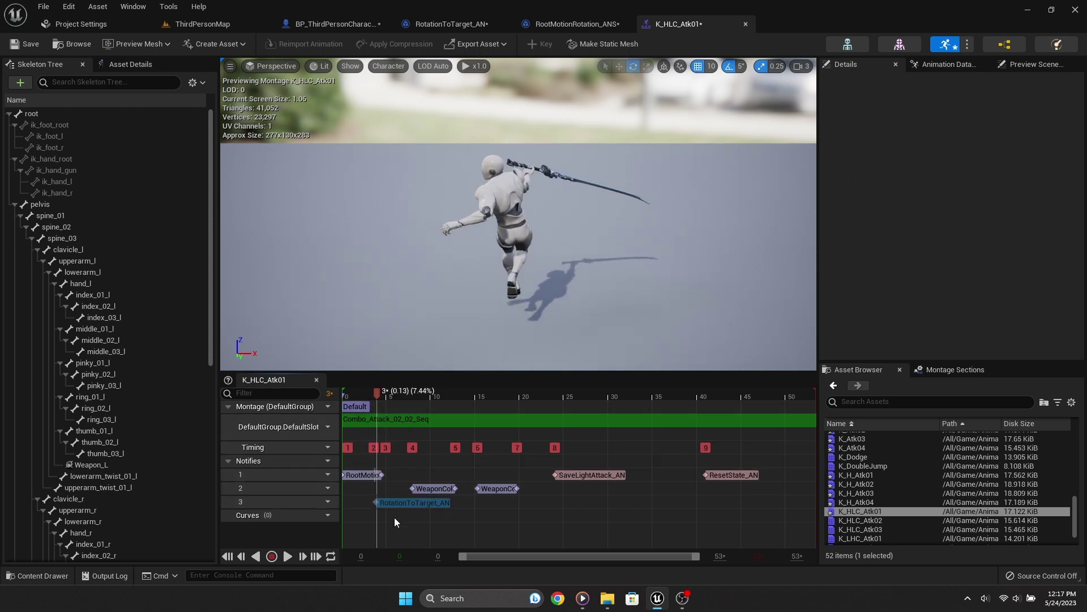
Step: Add a third track to K_HLC_Atk02 holding RotationToTarget_AN at frame 2
{"action": "left_click", "coordinate": [860, 520]}
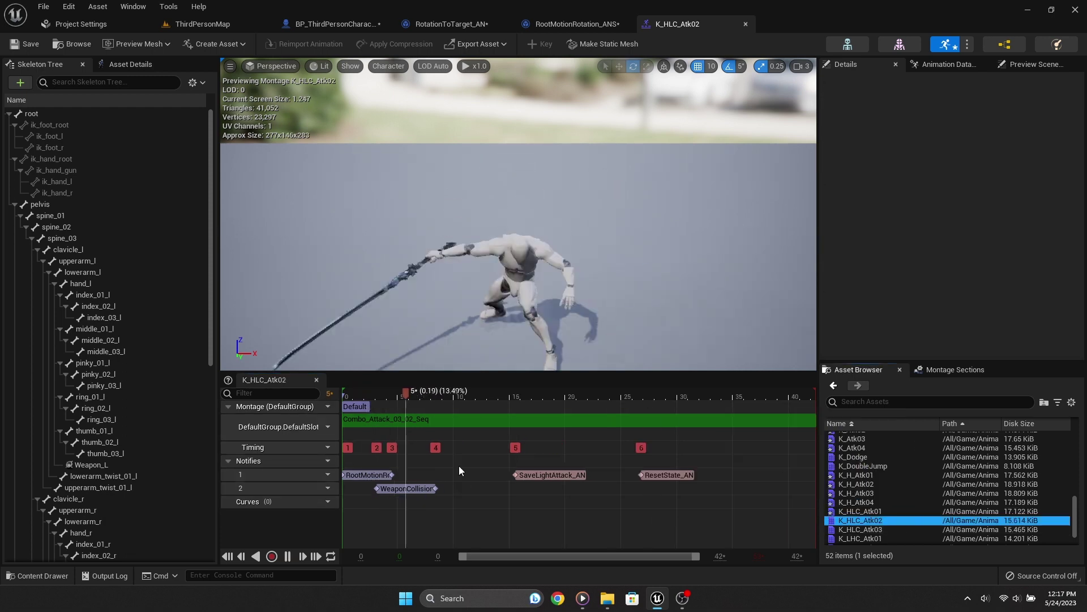
{"action": "left_click", "coordinate": [321, 460]}
{"action": "left_click", "coordinate": [345, 490]}
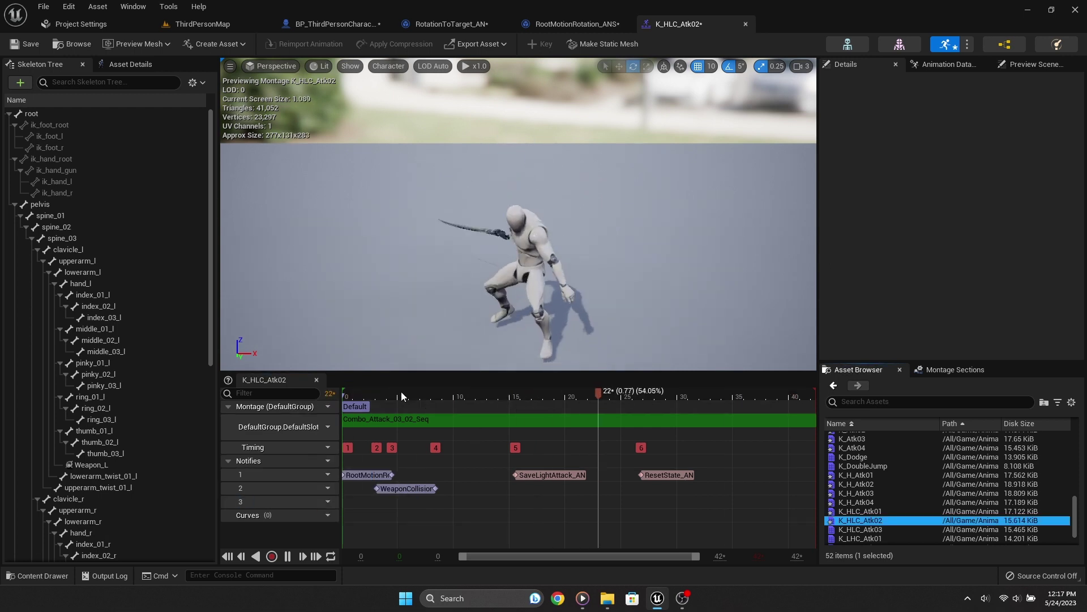
{"action": "left_click", "coordinate": [369, 399]}
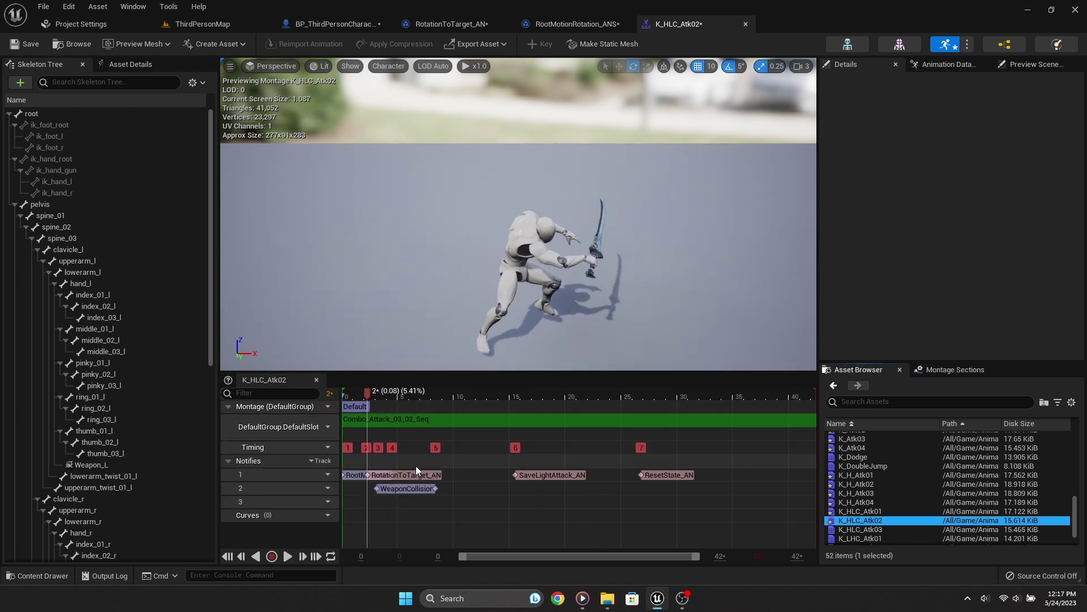
{"action": "left_click_drag", "start_coordinate": [409, 473], "coordinate": [411, 505]}
{"action": "left_click", "coordinate": [406, 501]}
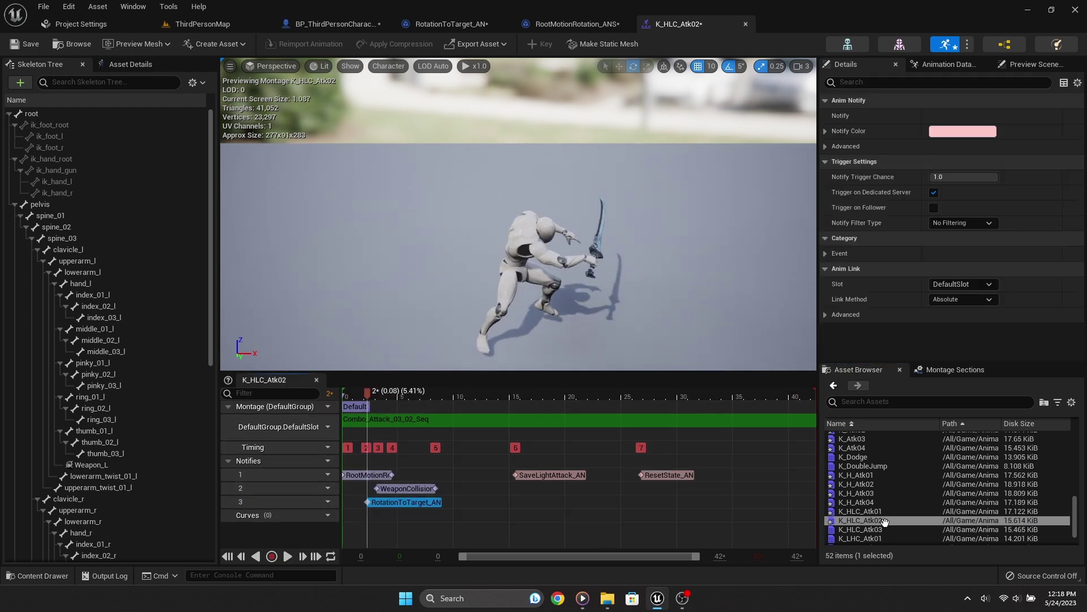
Step: Add a third track to K_HLC_Atk03 holding RotationToTarget_AN at frame 4
{"action": "left_click", "coordinate": [860, 529]}
{"action": "left_click", "coordinate": [328, 460]}
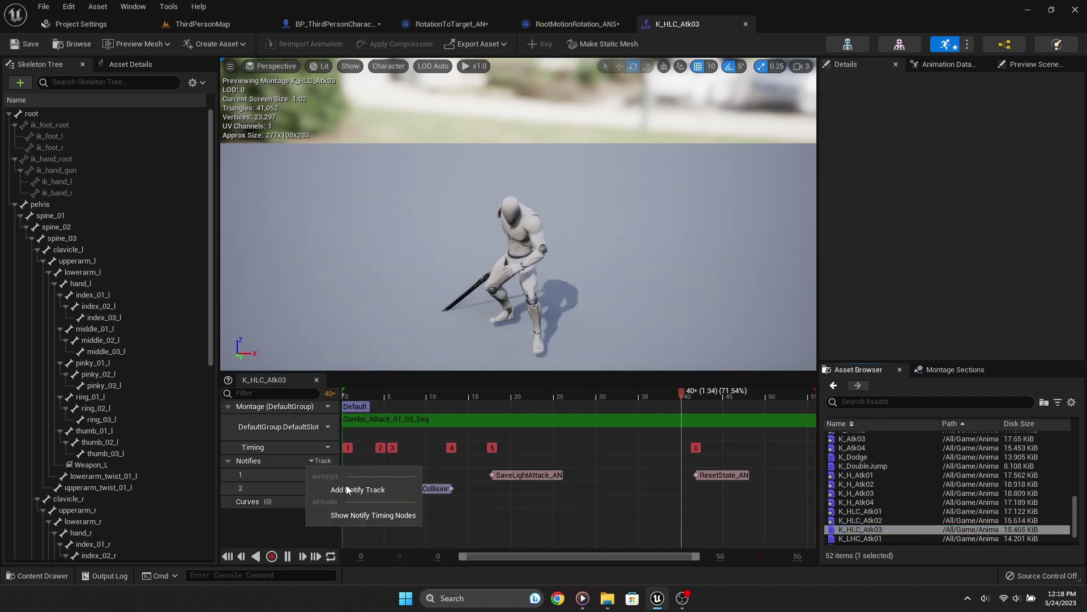
{"action": "left_click", "coordinate": [345, 485]}
{"action": "left_click_drag", "start_coordinate": [483, 391], "coordinate": [380, 396]}
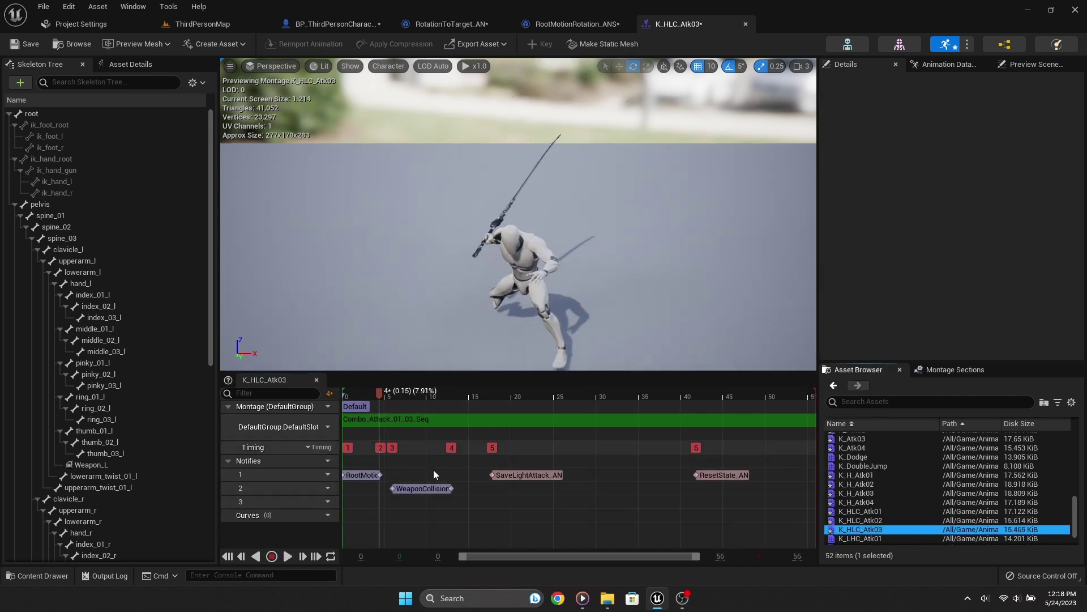
{"action": "key", "text": "ctrl+v"}
{"action": "left_click_drag", "start_coordinate": [408, 503], "coordinate": [404, 507]}
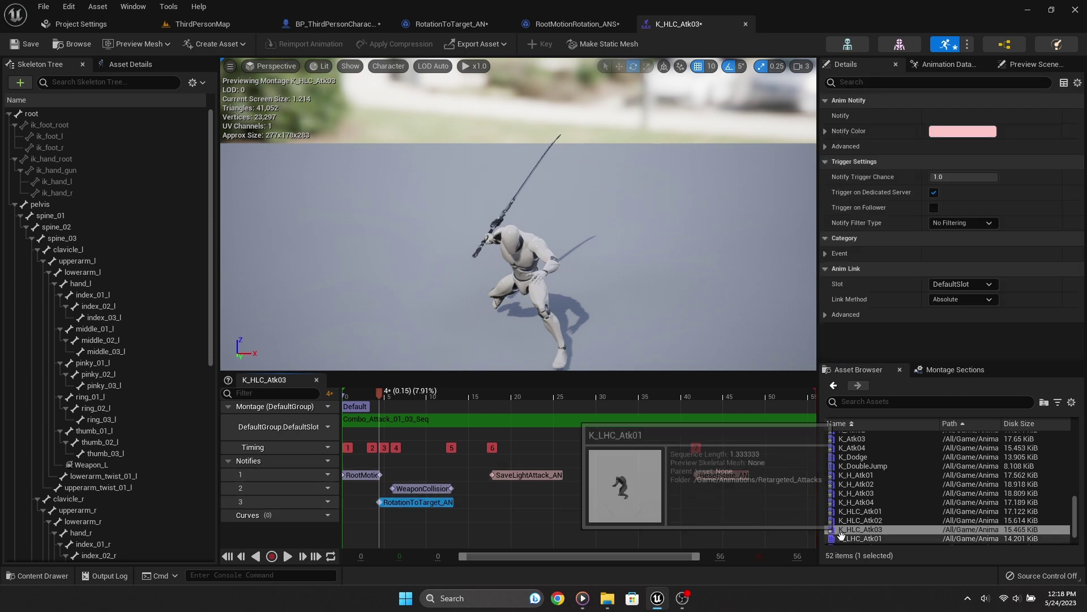
{"action": "left_click", "coordinate": [860, 538]}
{"action": "left_click", "coordinate": [318, 460]}
Step: Add a third track to K_LHC_Atk01 with RotationToTarget_AN placed slightly later in the attack
{"action": "left_click", "coordinate": [362, 488]}
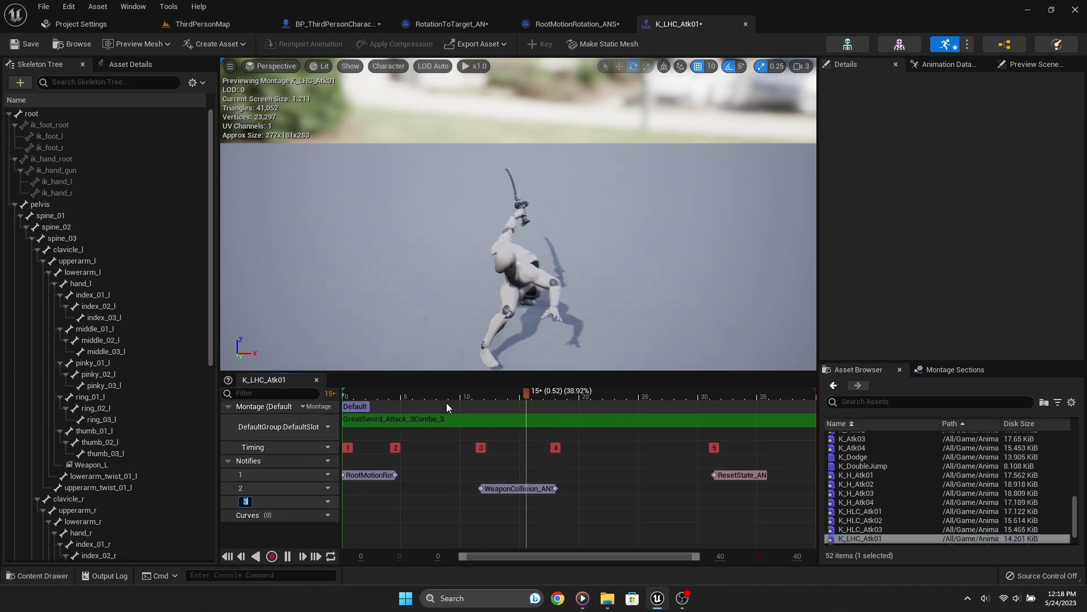
{"action": "key", "text": "ctrl+v"}
{"action": "left_click_drag", "start_coordinate": [438, 515], "coordinate": [438, 513]}
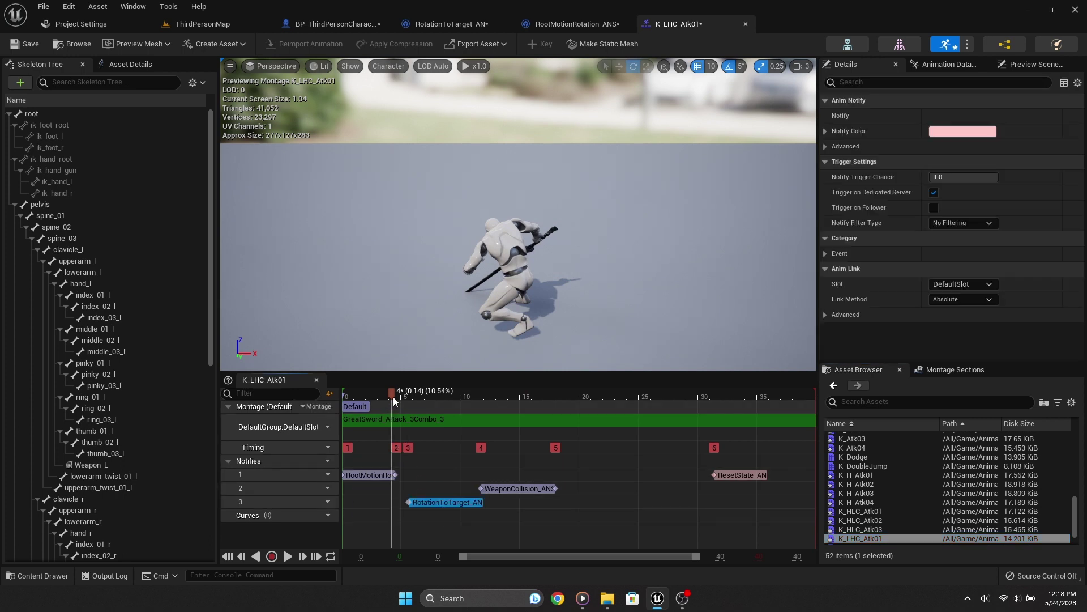
{"action": "left_click_drag", "start_coordinate": [419, 398], "coordinate": [429, 398]}
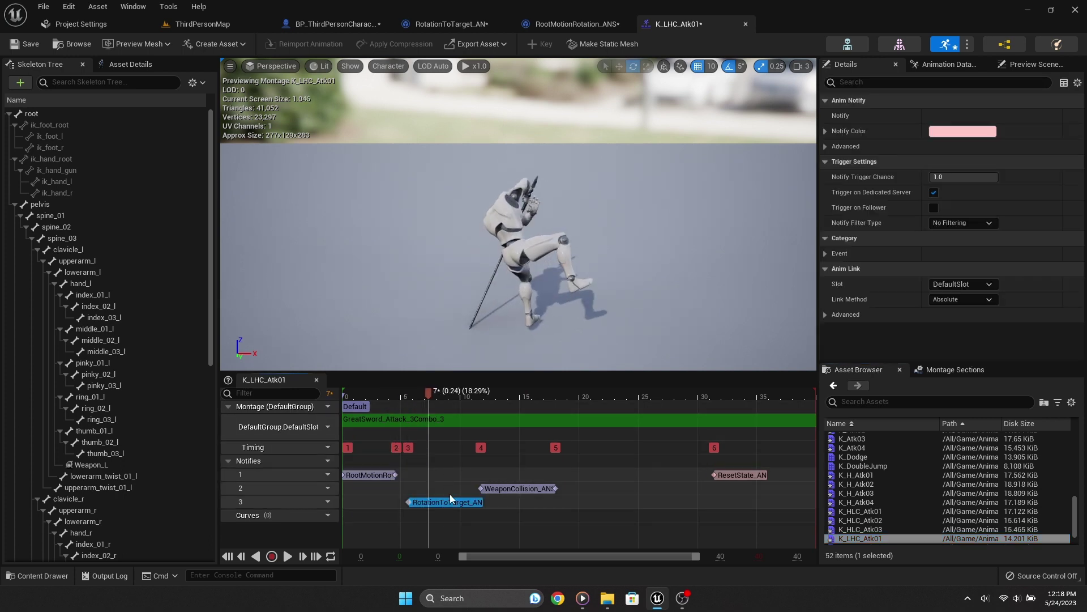
{"action": "left_click_drag", "start_coordinate": [450, 502], "coordinate": [477, 503]}
{"action": "left_click_drag", "start_coordinate": [430, 393], "coordinate": [467, 393]}
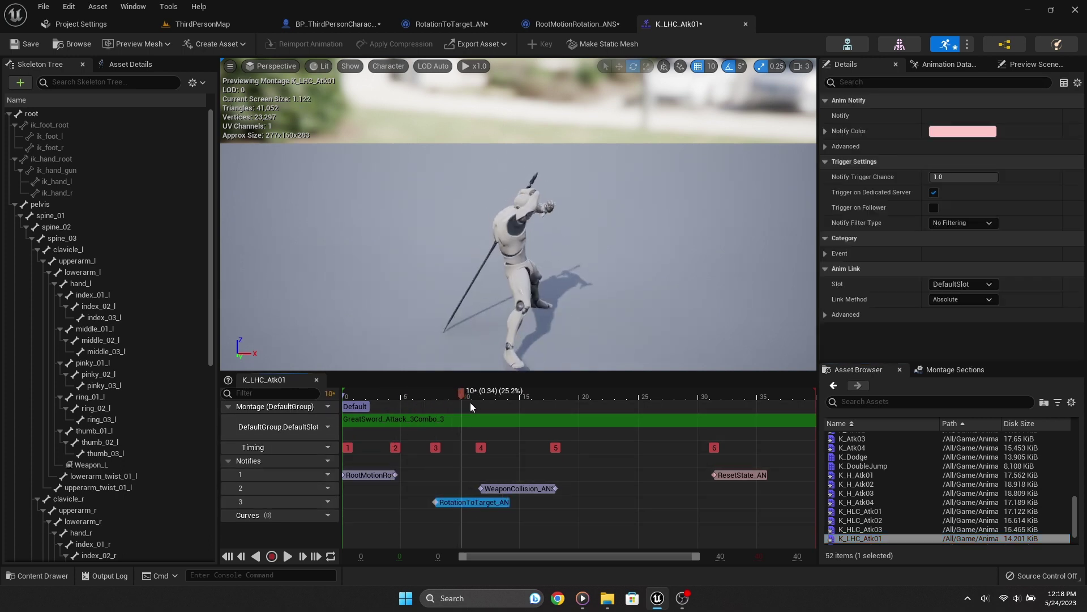
{"action": "scroll", "coordinate": [875, 509], "scroll_direction": "down", "scroll_amount": 2}
Step: Give K_LHC_Atk02 a third track with RotationToTarget_AN notifies at frames 7 and 19
{"action": "double_click", "coordinate": [875, 512]}
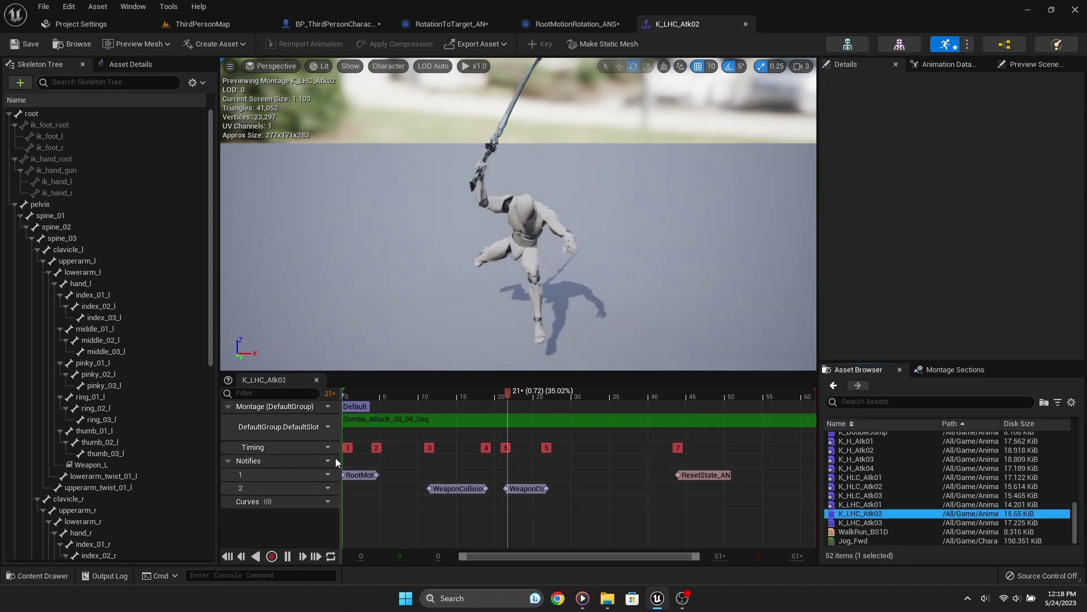
{"action": "left_click", "coordinate": [319, 461]}
{"action": "left_click", "coordinate": [360, 490]}
{"action": "mouse_move", "coordinate": [453, 392]}
{"action": "left_mouse_down"}
{"action": "mouse_move", "coordinate": [352, 397]}
{"action": "mouse_move", "coordinate": [395, 399]}
{"action": "left_mouse_up"}
{"action": "key", "text": "ctrl+v"}
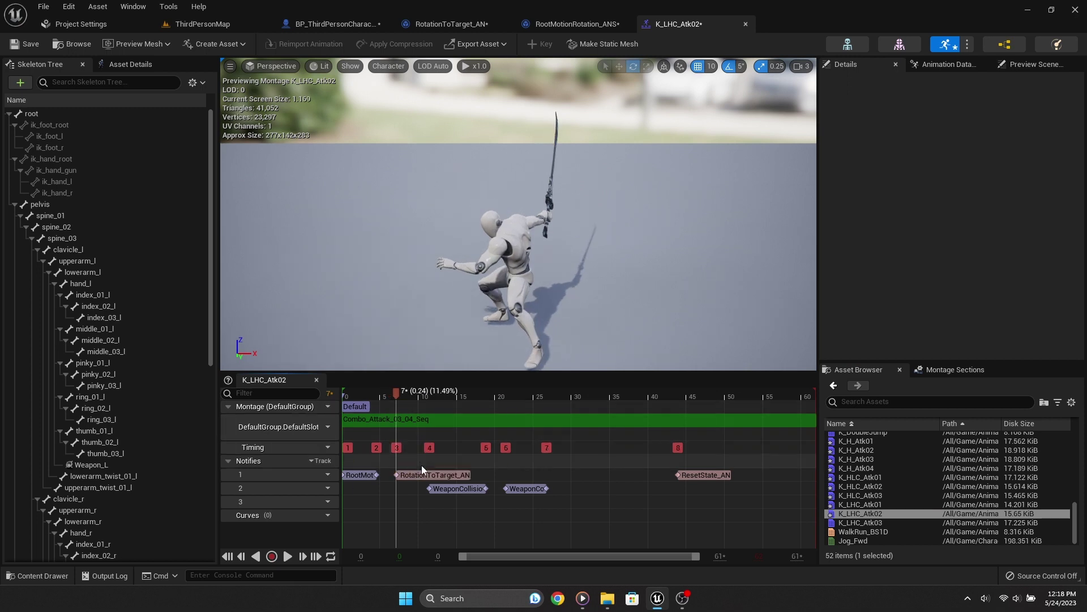
{"action": "left_click_drag", "start_coordinate": [413, 500], "coordinate": [409, 500]}
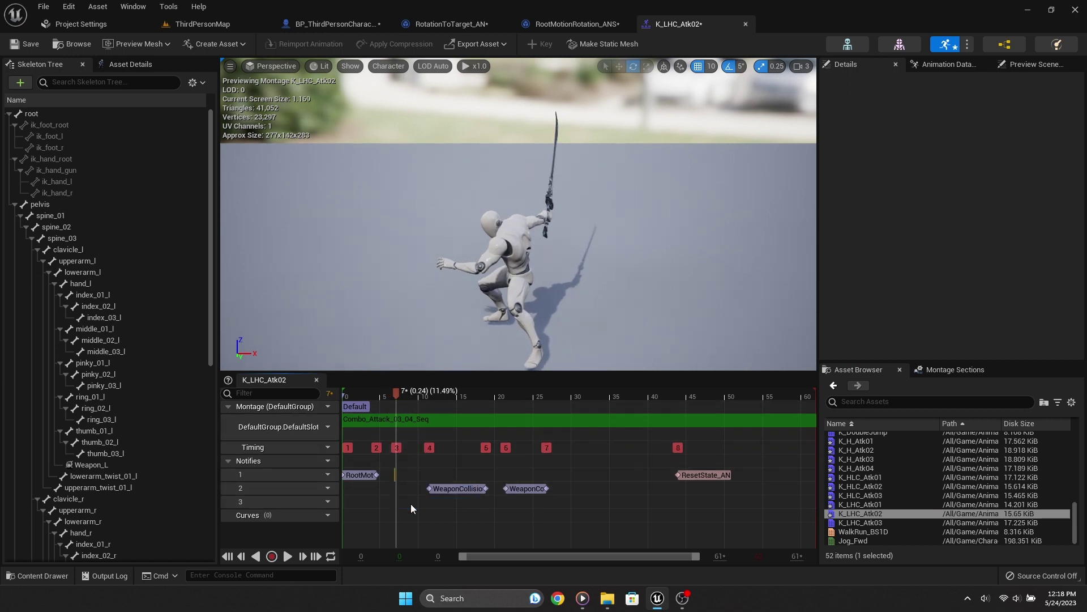
{"action": "left_click", "coordinate": [410, 504]}
{"action": "left_click_drag", "start_coordinate": [395, 393], "coordinate": [491, 395]}
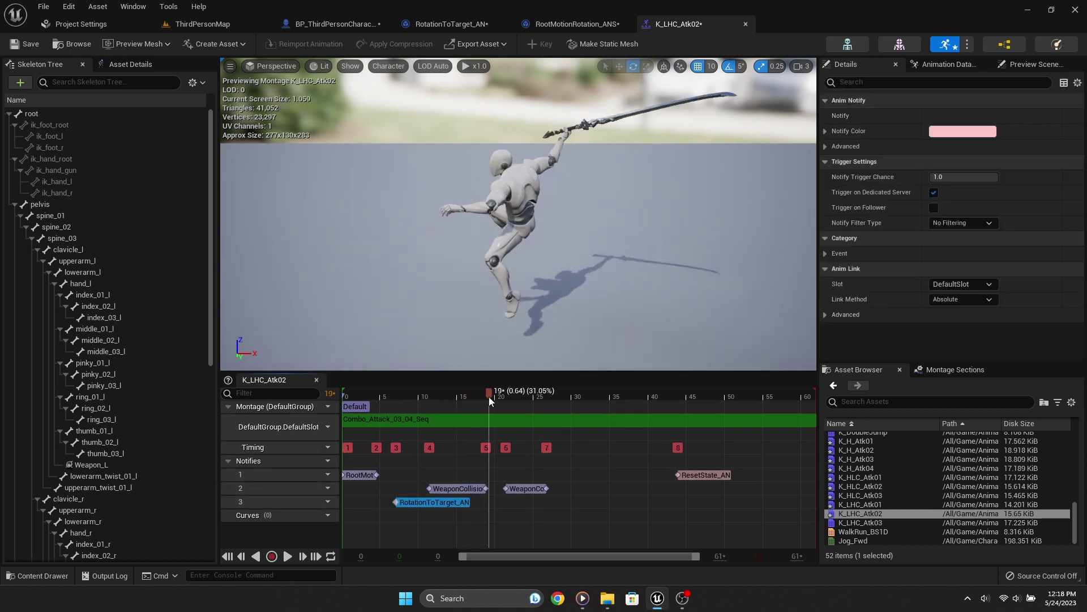
{"action": "key", "text": "ctrl+v"}
{"action": "left_click_drag", "start_coordinate": [510, 475], "coordinate": [506, 501]}
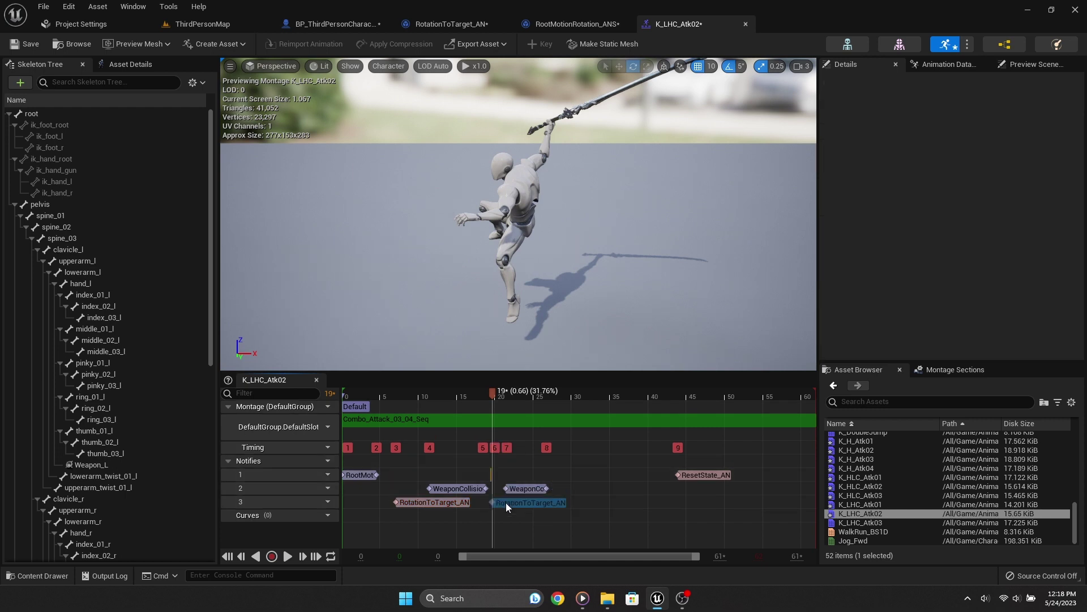
{"action": "left_click", "coordinate": [508, 504]}
Step: Add a third track to K_LHC_Atk03 with RotationToTarget_AN near the start
{"action": "double_click", "coordinate": [861, 523]}
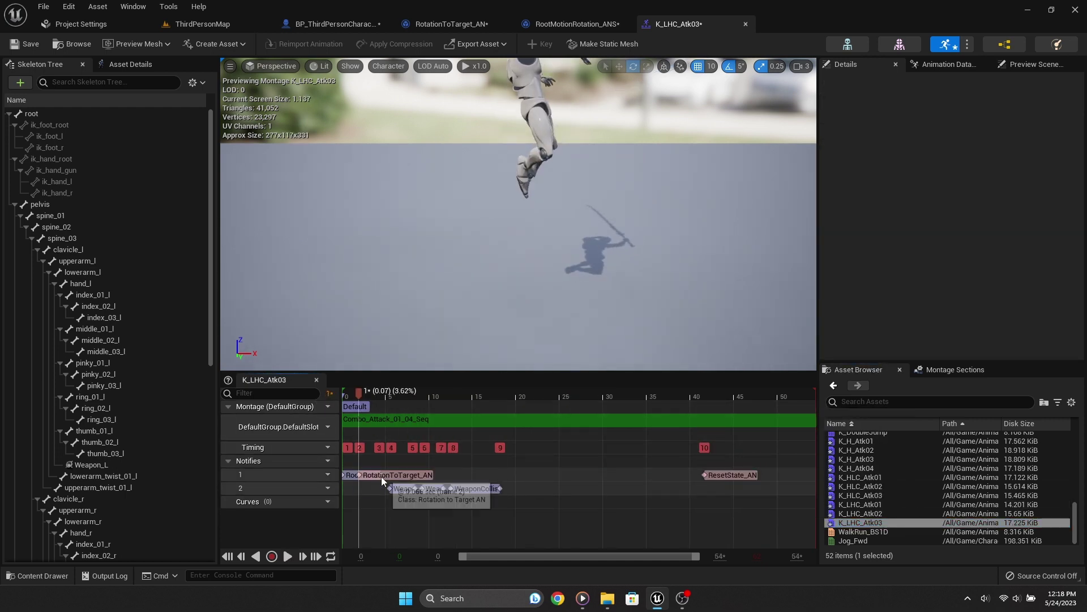
{"action": "key", "text": "ctrl+v"}
{"action": "left_click", "coordinate": [320, 460]}
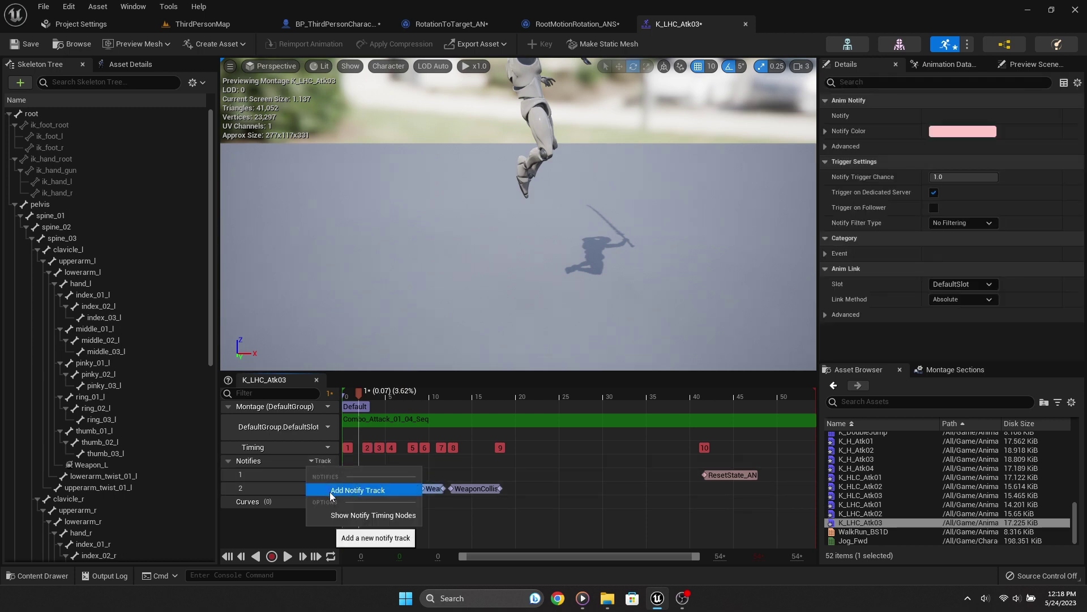
{"action": "left_click", "coordinate": [330, 490]}
{"action": "left_click_drag", "start_coordinate": [372, 490], "coordinate": [369, 504]}
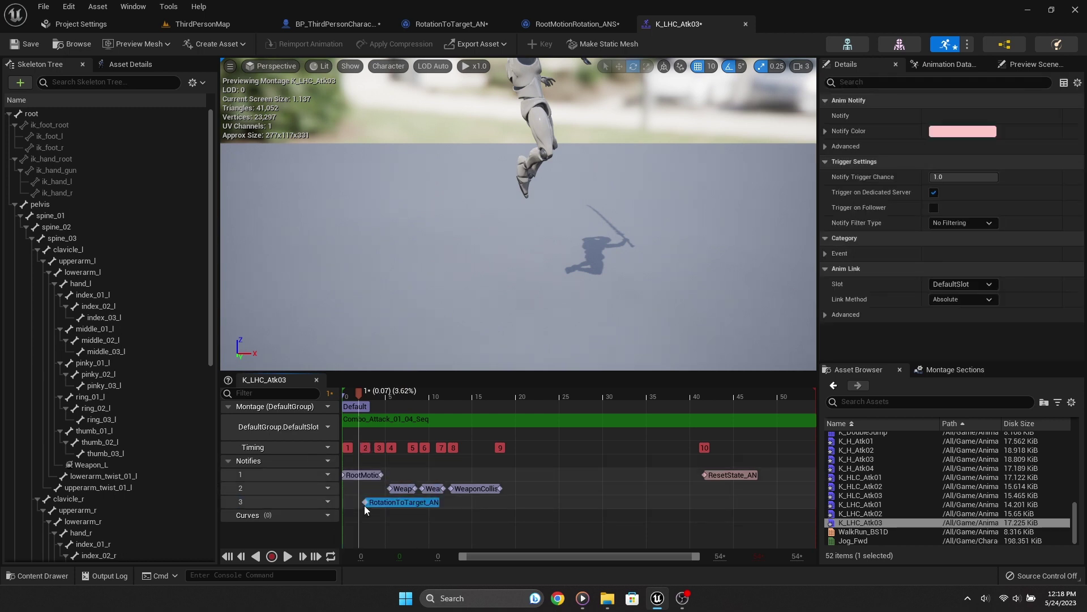
Step: Save all modified assets and play ThirdPersonMap to test the attacks
{"action": "left_click", "coordinate": [43, 6]}
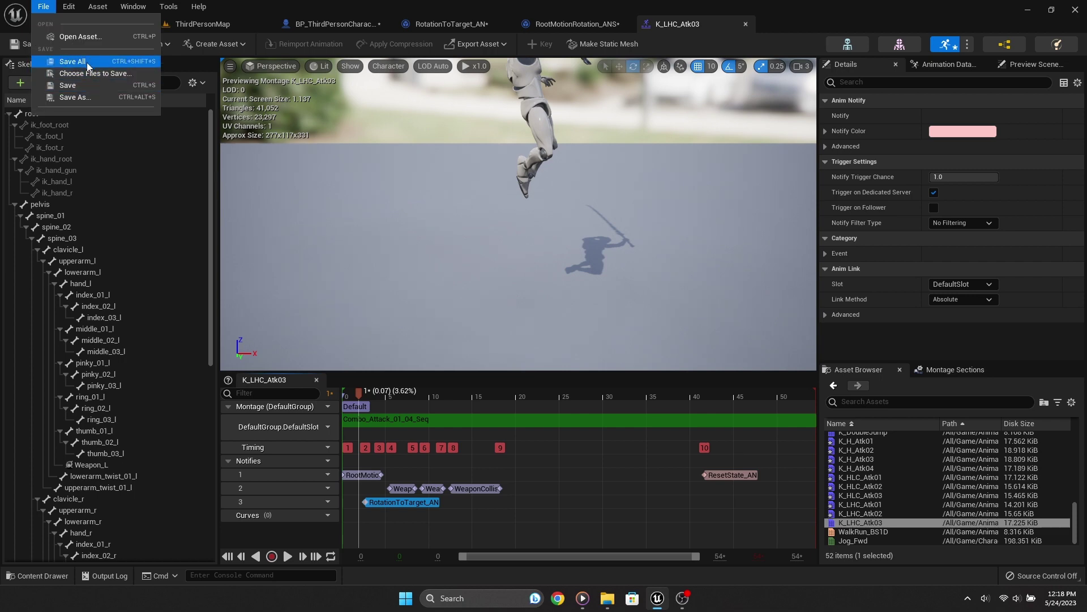
{"action": "left_click", "coordinate": [63, 72]}
{"action": "left_click", "coordinate": [249, 24]}
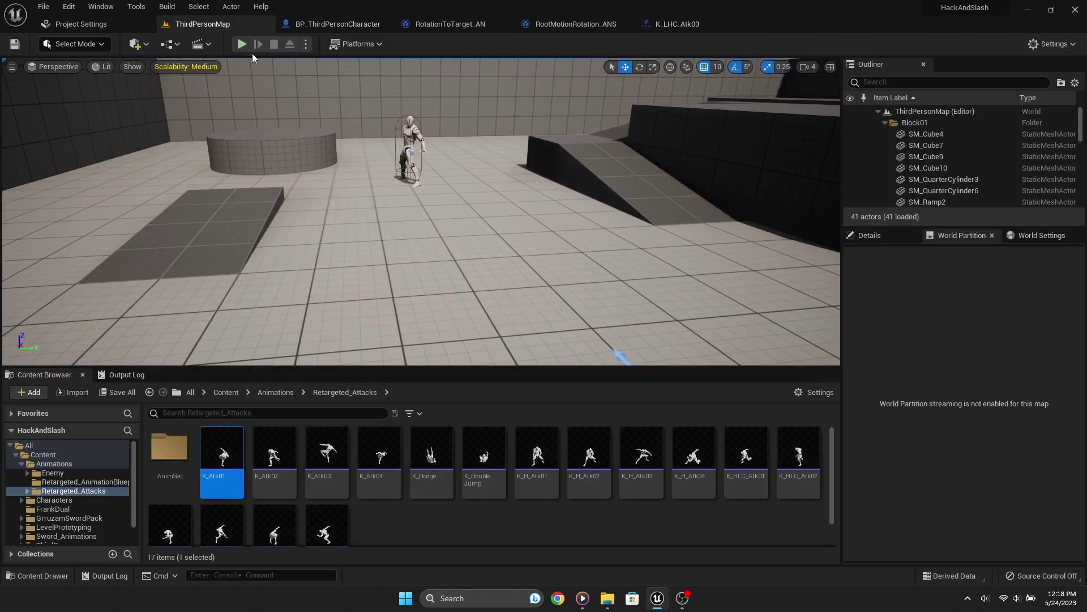
{"action": "left_click", "coordinate": [241, 43]}
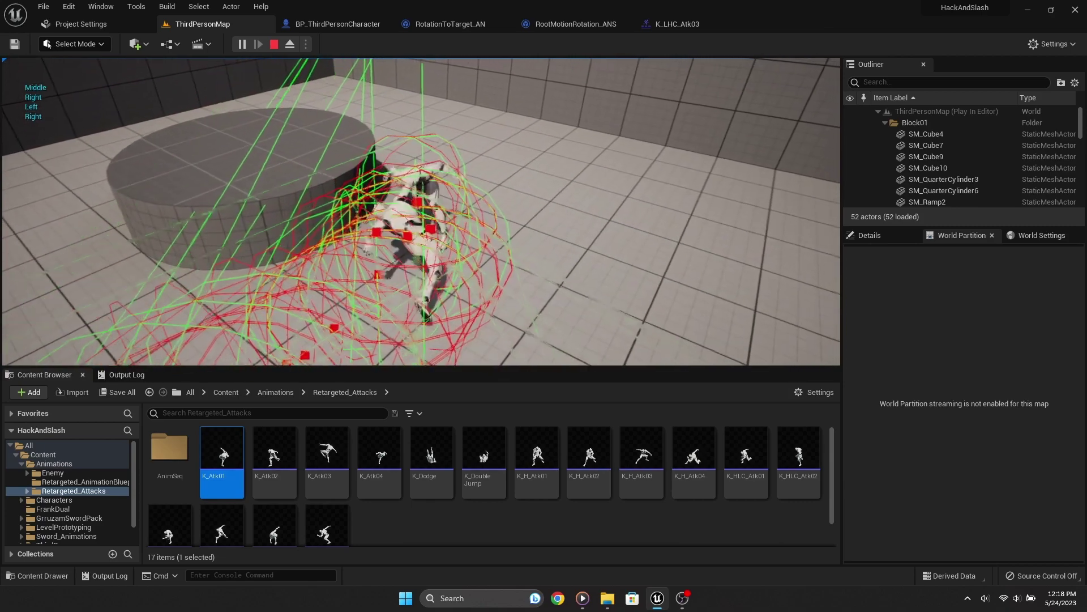
Step: Stop the play session and follow the Message Log error to the Set Actor Rotation node
{"action": "key", "text": "Escape"}
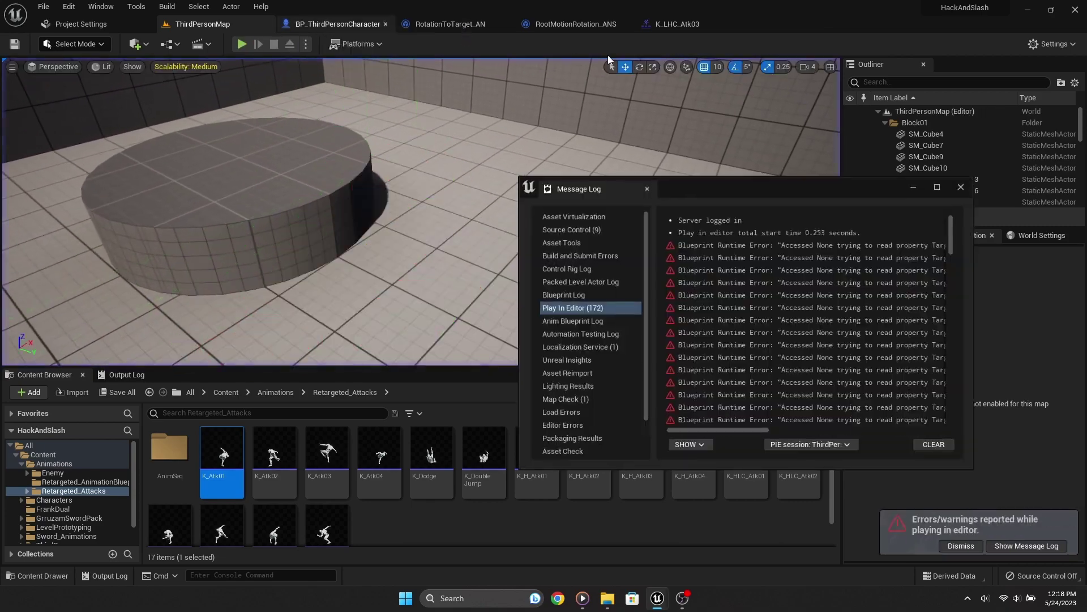
{"action": "left_click_drag", "start_coordinate": [725, 428], "coordinate": [795, 429]}
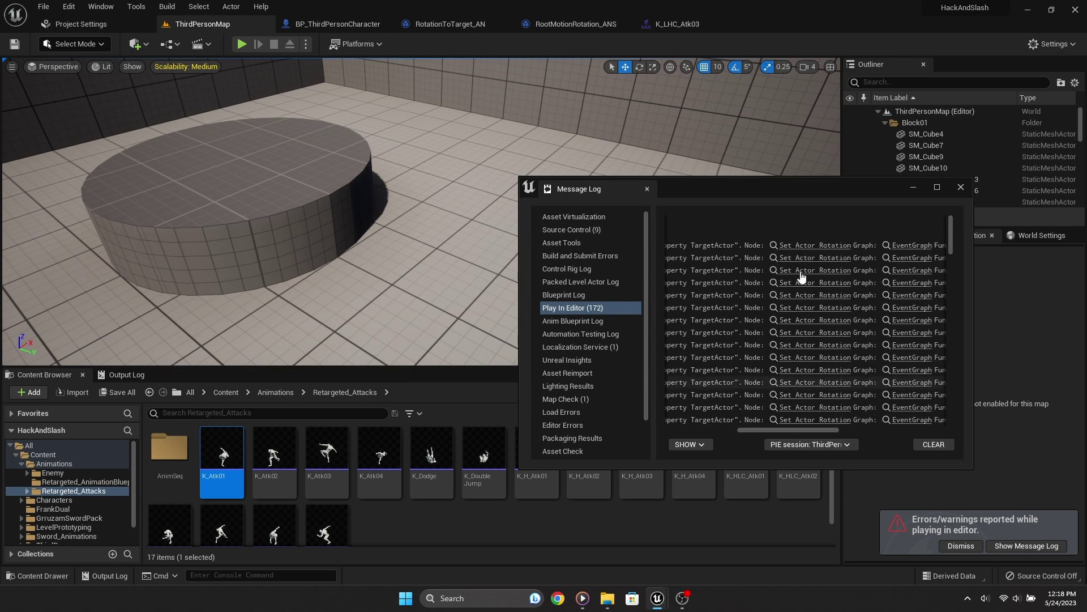
{"action": "left_click", "coordinate": [800, 247]}
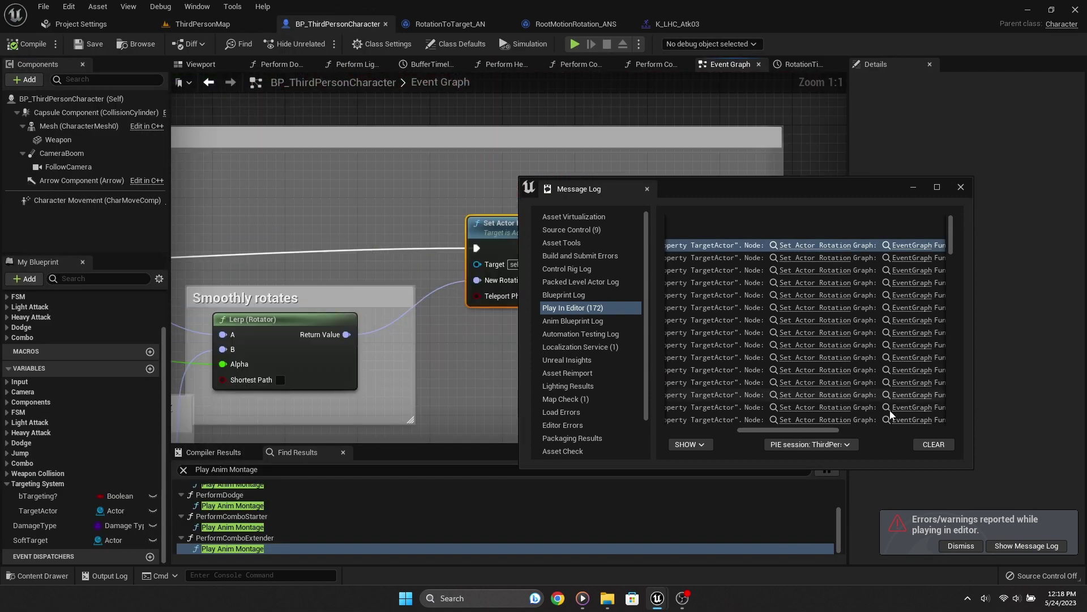
{"action": "mouse_move", "coordinate": [795, 429]}
{"action": "left_mouse_down"}
{"action": "mouse_move", "coordinate": [877, 429]}
{"action": "mouse_move", "coordinate": [705, 424]}
{"action": "left_mouse_up"}
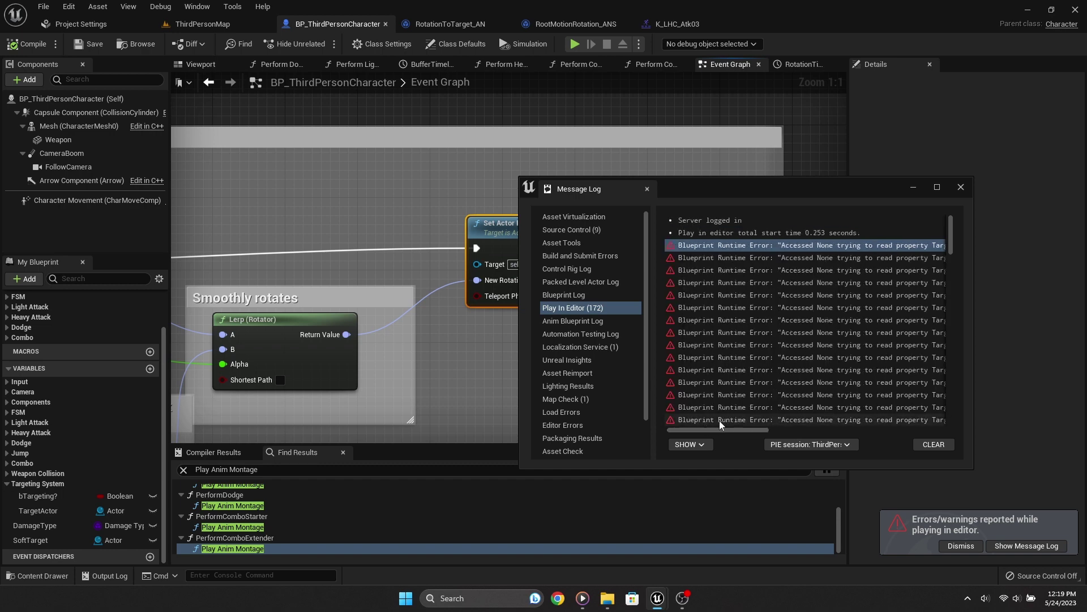
{"action": "left_click", "coordinate": [962, 188]}
Step: Inspect the Rotation To Target nodes, nudge the validity checks, and pan to the soft-target Sphere Trace
{"action": "scroll", "coordinate": [542, 210], "scroll_direction": "down", "scroll_amount": 5}
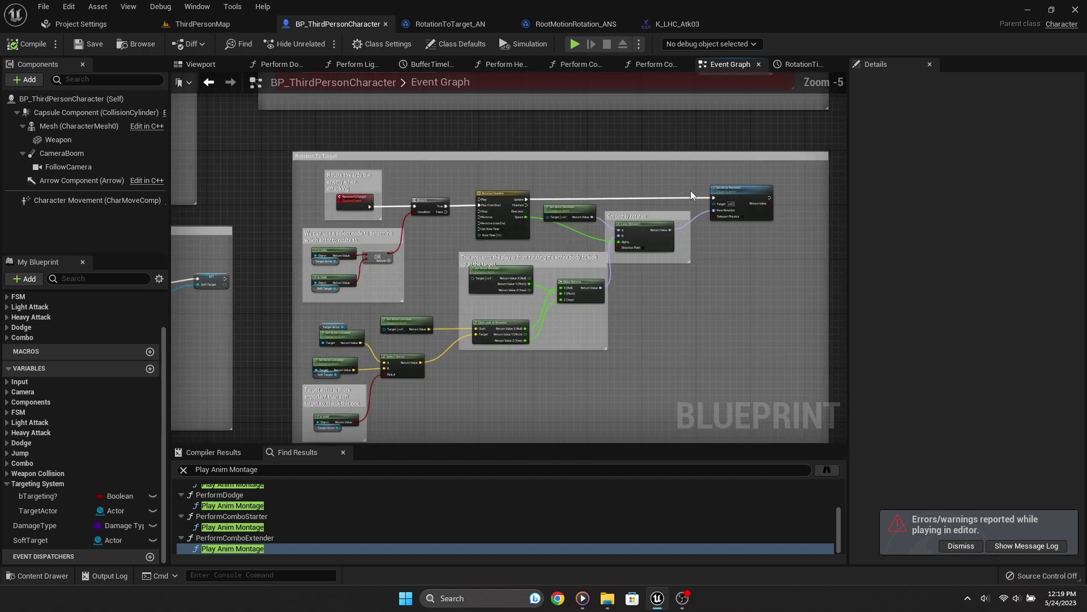
{"action": "scroll", "coordinate": [542, 210], "scroll_direction": "up", "scroll_amount": 5}
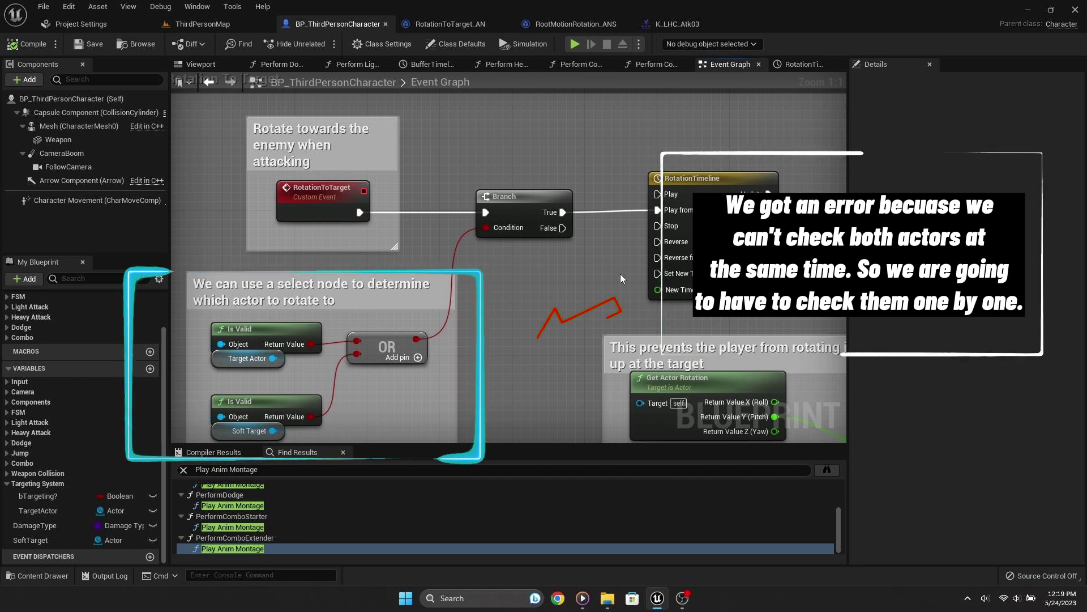
{"action": "scroll", "coordinate": [461, 312], "scroll_direction": "down", "scroll_amount": 3}
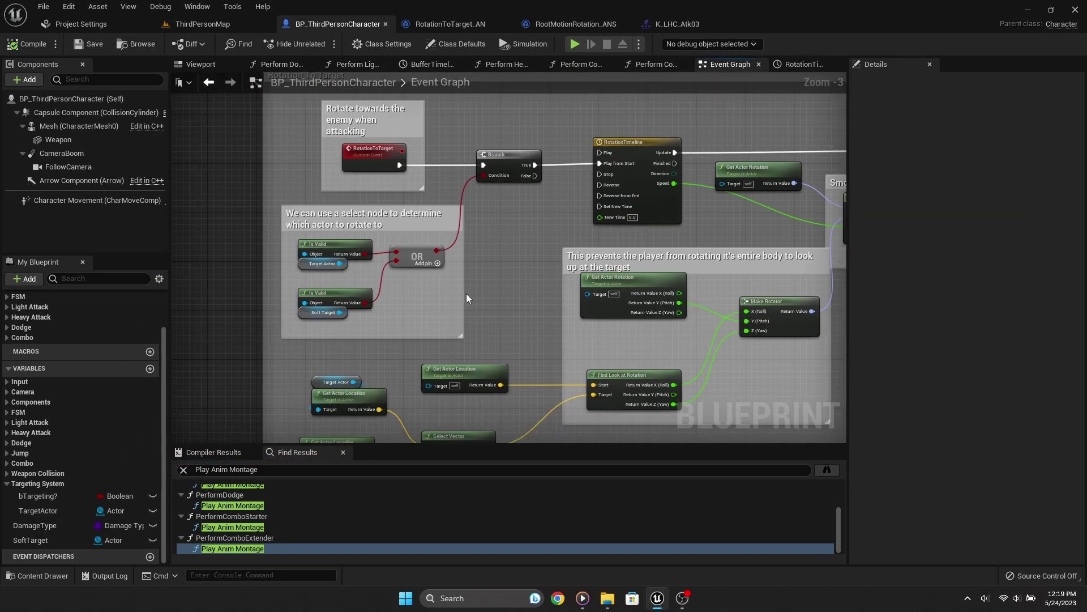
{"action": "scroll", "coordinate": [467, 294], "scroll_direction": "up", "scroll_amount": 2}
{"action": "left_click_drag", "start_coordinate": [257, 222], "coordinate": [258, 226]}
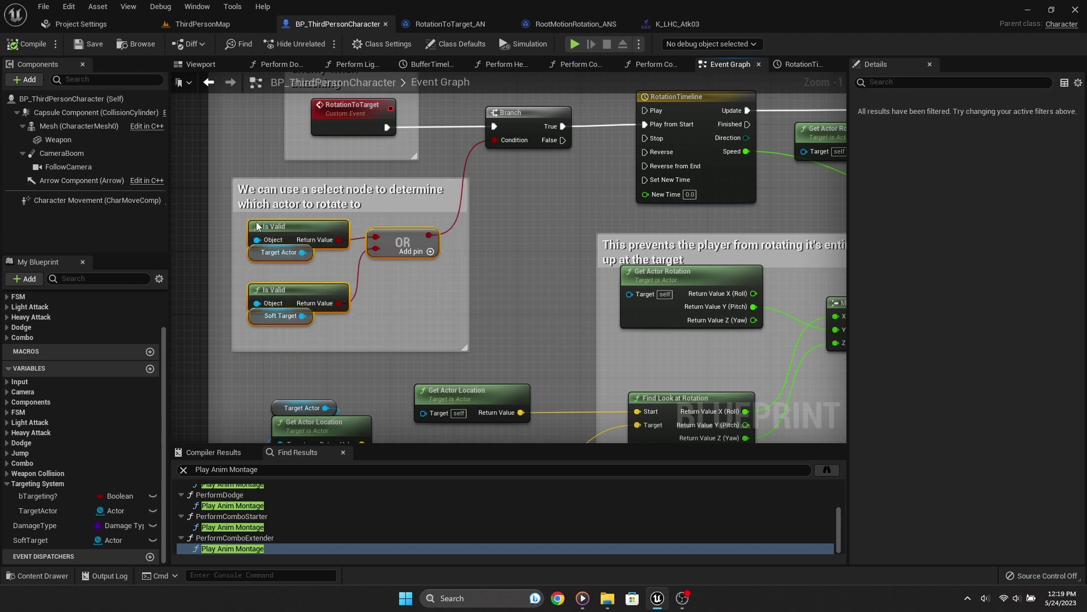
{"action": "mouse_move", "coordinate": [481, 288]}
{"action": "right_mouse_down"}
{"action": "mouse_move", "coordinate": [468, 196]}
{"action": "mouse_move", "coordinate": [524, 236]}
{"action": "right_mouse_up"}
{"action": "scroll", "coordinate": [467, 195], "scroll_direction": "down", "scroll_amount": 2}
{"action": "scroll", "coordinate": [422, 179], "scroll_direction": "up", "scroll_amount": 3}
{"action": "left_click", "coordinate": [431, 254]}
{"action": "scroll", "coordinate": [636, 242], "scroll_direction": "down", "scroll_amount": 8}
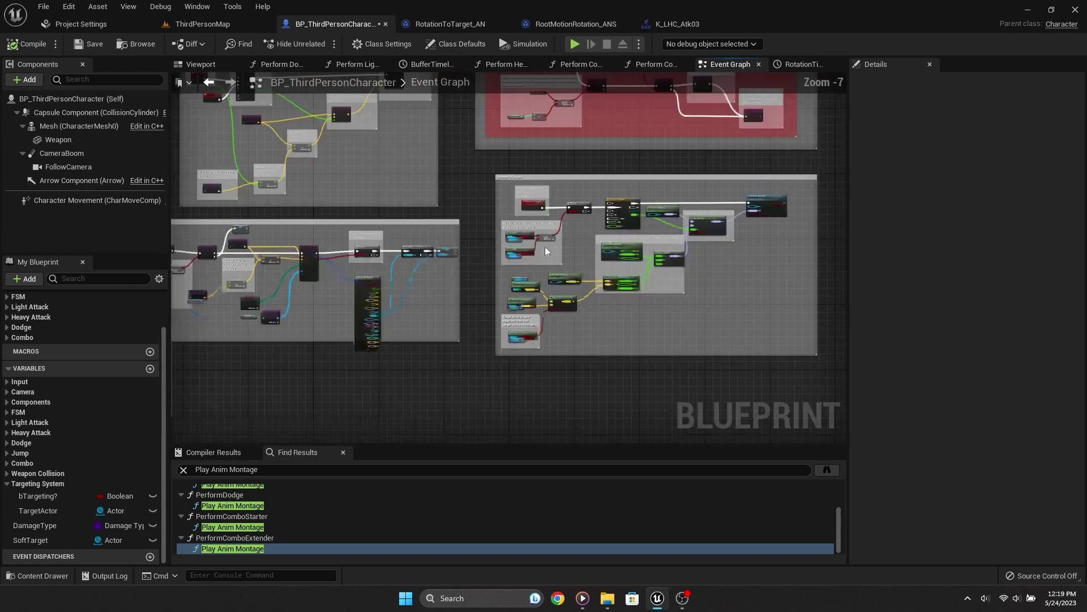
{"action": "scroll", "coordinate": [636, 243], "scroll_direction": "up", "scroll_amount": 6}
{"action": "mouse_move", "coordinate": [636, 242]}
{"action": "right_mouse_down"}
{"action": "mouse_move", "coordinate": [559, 311]}
{"action": "mouse_move", "coordinate": [508, 332]}
{"action": "mouse_move", "coordinate": [364, 316]}
{"action": "right_mouse_up"}
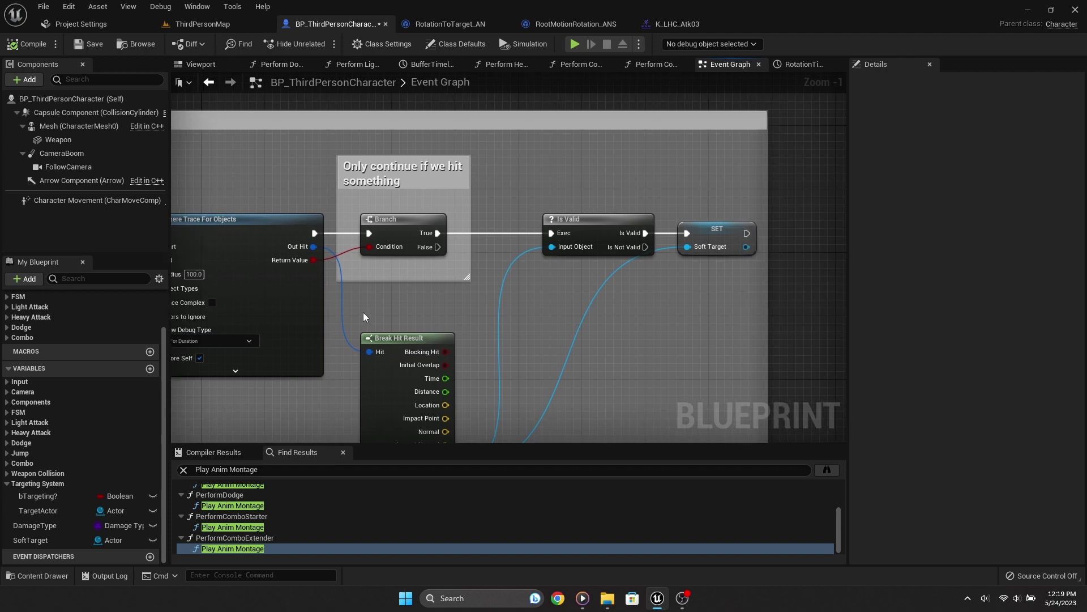
Step: Add a Set Soft Target node on the trace's False outcome to clear it, and compile
{"action": "left_click_drag", "start_coordinate": [72, 542], "coordinate": [470, 203], "text": "alt"}
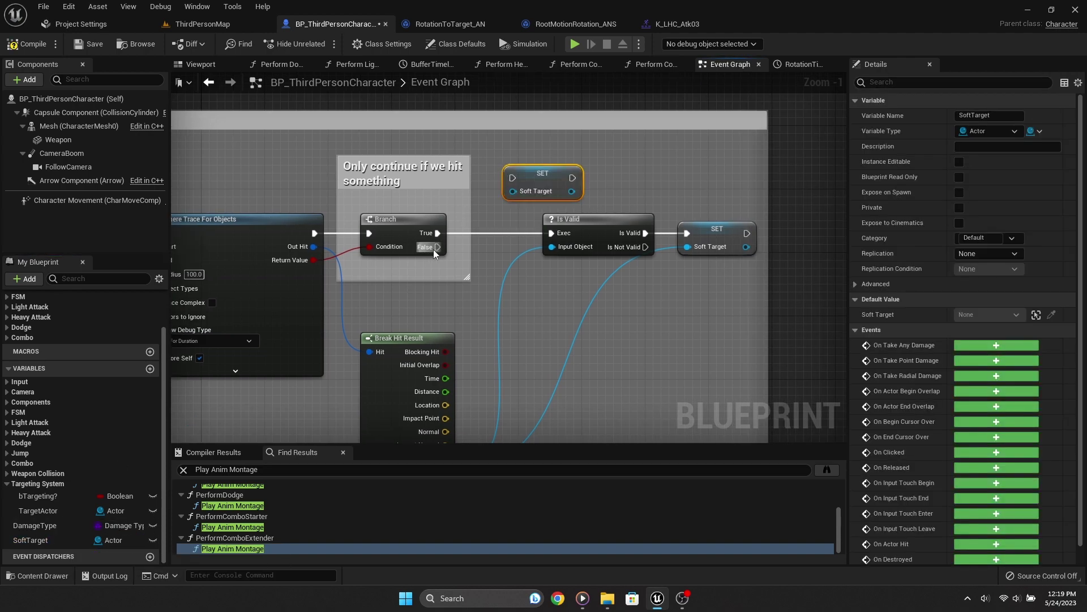
{"action": "left_click", "coordinate": [623, 173]}
{"action": "right_click_drag", "start_coordinate": [623, 172], "coordinate": [583, 179]}
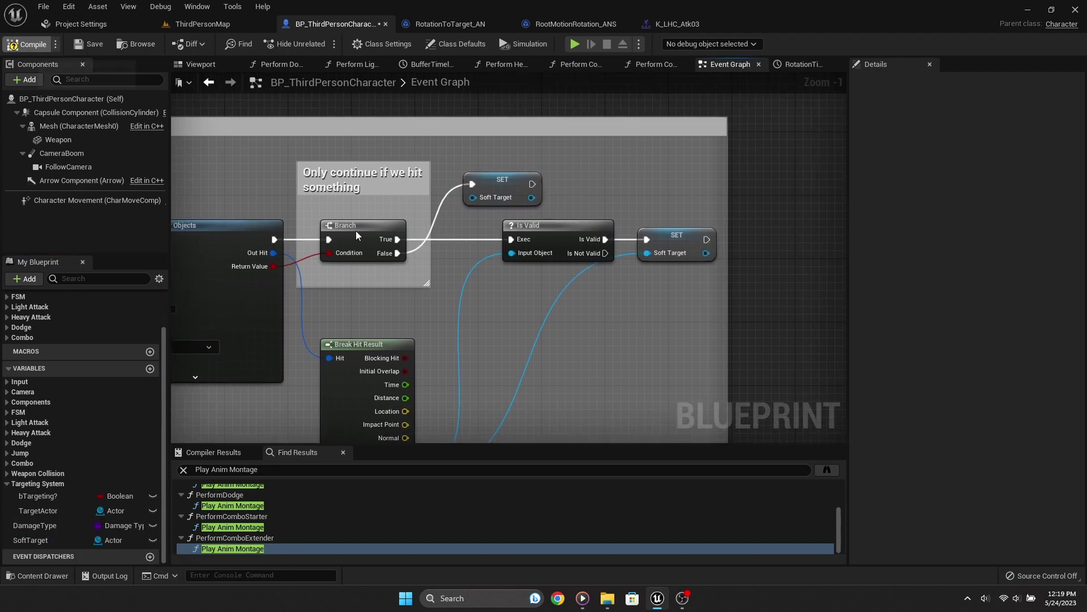
{"action": "mouse_move", "coordinate": [321, 310]}
{"action": "right_mouse_down"}
{"action": "mouse_move", "coordinate": [399, 276]}
{"action": "mouse_move", "coordinate": [433, 226]}
{"action": "right_mouse_up"}
{"action": "left_click", "coordinate": [400, 276]}
{"action": "left_click", "coordinate": [410, 289]}
Step: Review the Select Vector and look-at rotation nodes, then go to the ThirdPersonMap level
{"action": "scroll", "coordinate": [434, 225], "scroll_direction": "down", "scroll_amount": 3}
{"action": "scroll", "coordinate": [568, 264], "scroll_direction": "up", "scroll_amount": 3}
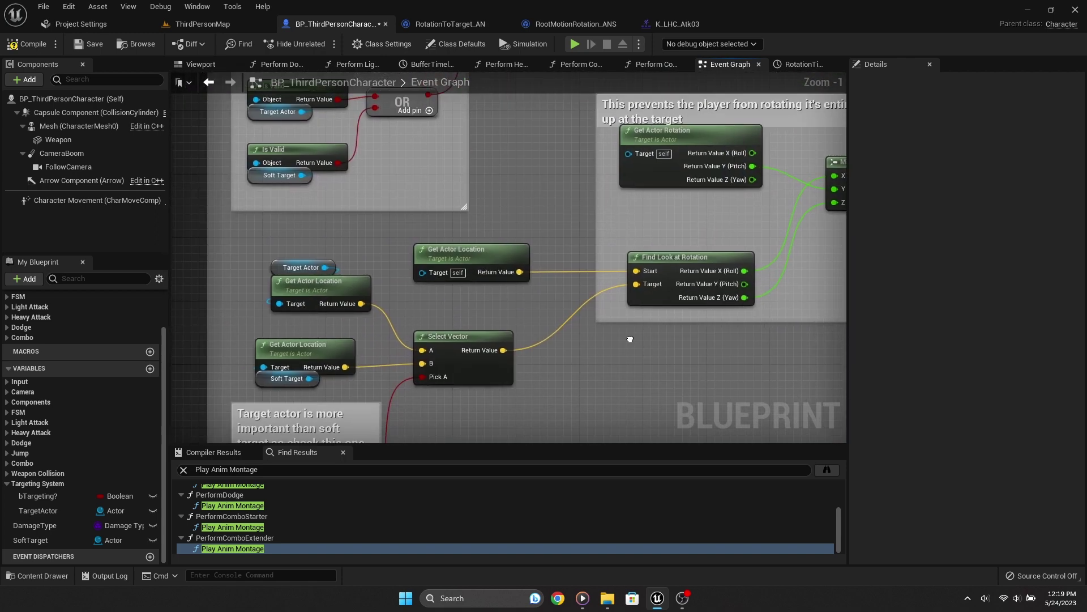
{"action": "right_click_drag", "start_coordinate": [571, 385], "coordinate": [638, 348]}
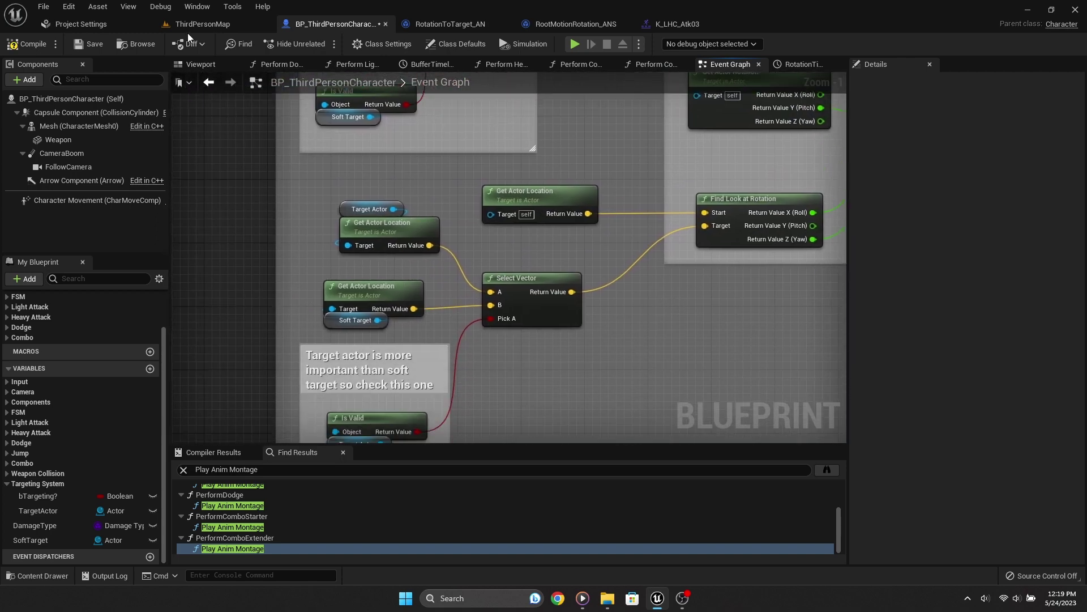
{"action": "left_click", "coordinate": [190, 27]}
Step: Play-test the level twice, stopping each run, to reproduce the Set Actor Rotation errors
{"action": "key", "text": "alt+p"}
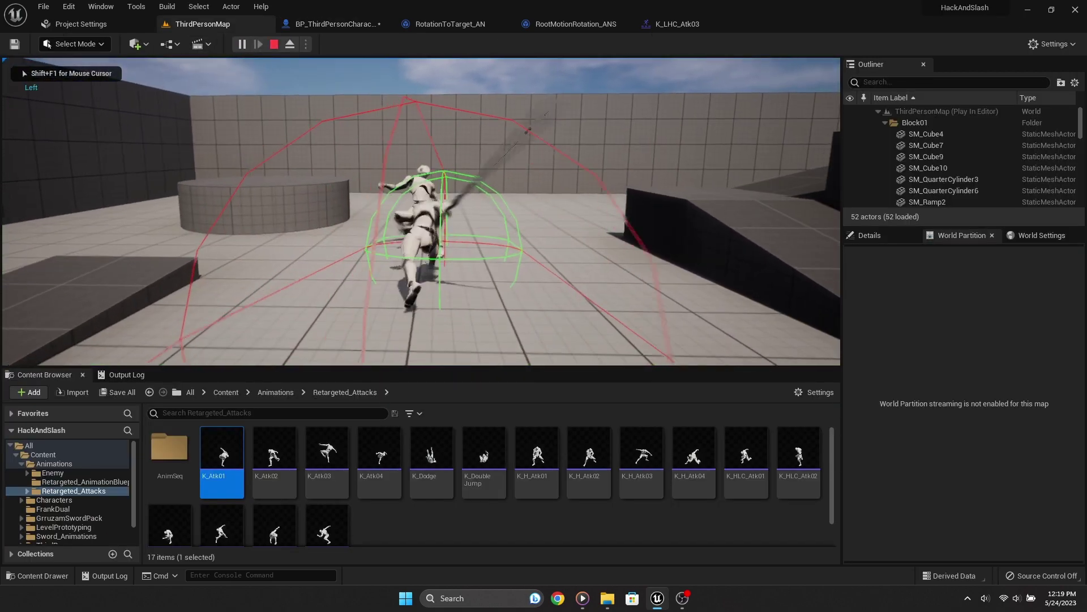
{"action": "key", "text": "Escape"}
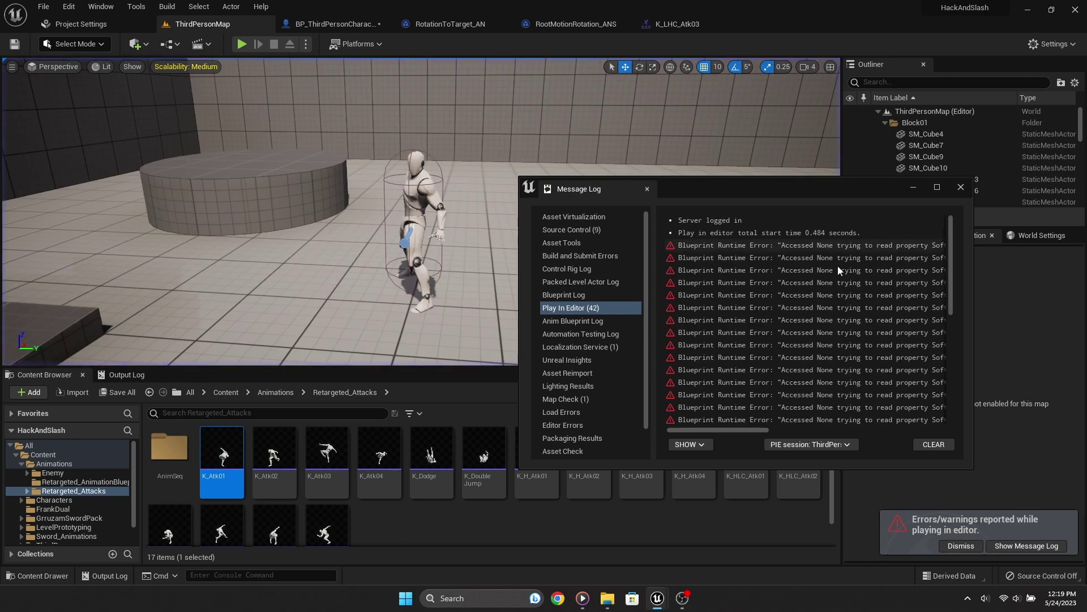
{"action": "left_click", "coordinate": [960, 187]}
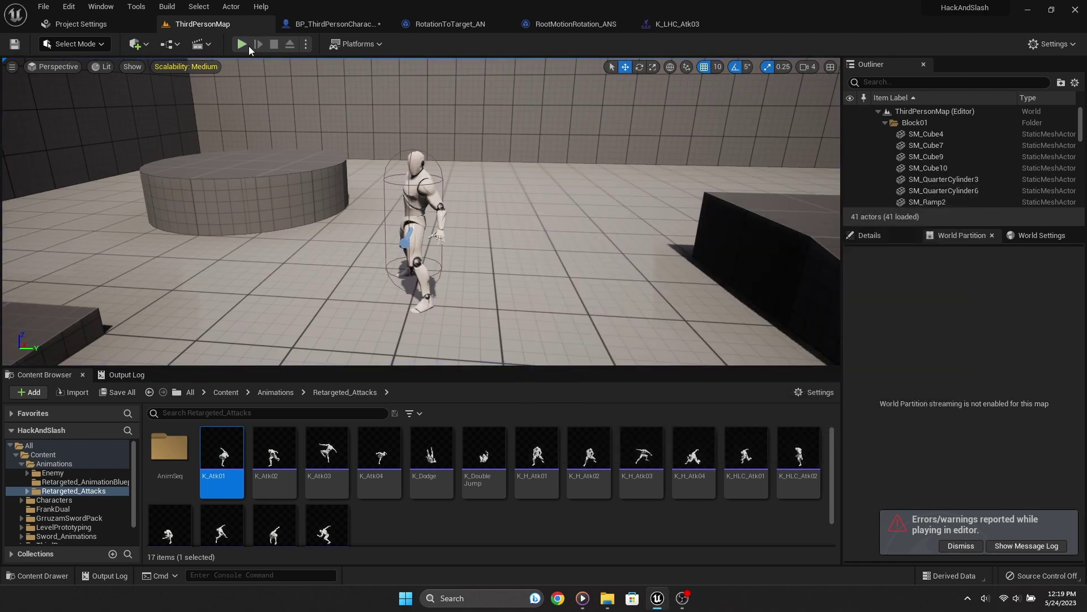
{"action": "left_click", "coordinate": [242, 44]}
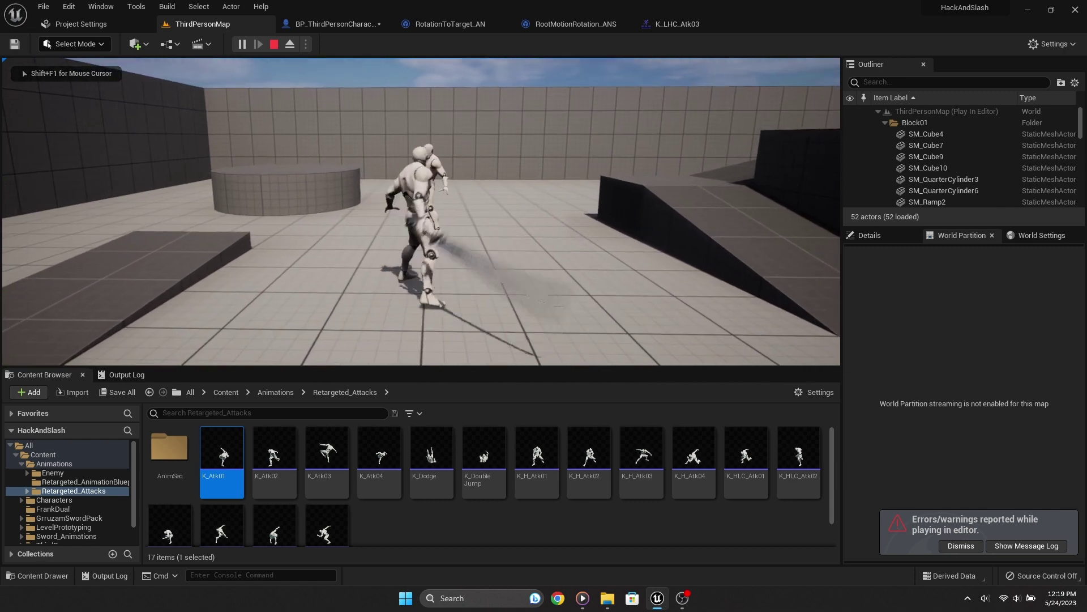
{"action": "key", "text": "Escape"}
{"action": "mouse_move", "coordinate": [770, 430]}
{"action": "left_mouse_down"}
{"action": "mouse_move", "coordinate": [936, 429]}
{"action": "mouse_move", "coordinate": [824, 430]}
{"action": "left_mouse_up"}
Step: Jump from the error to Set Actor Rotation and review the Is Valid, Branch and timeline nodes
{"action": "left_click", "coordinate": [900, 245]}
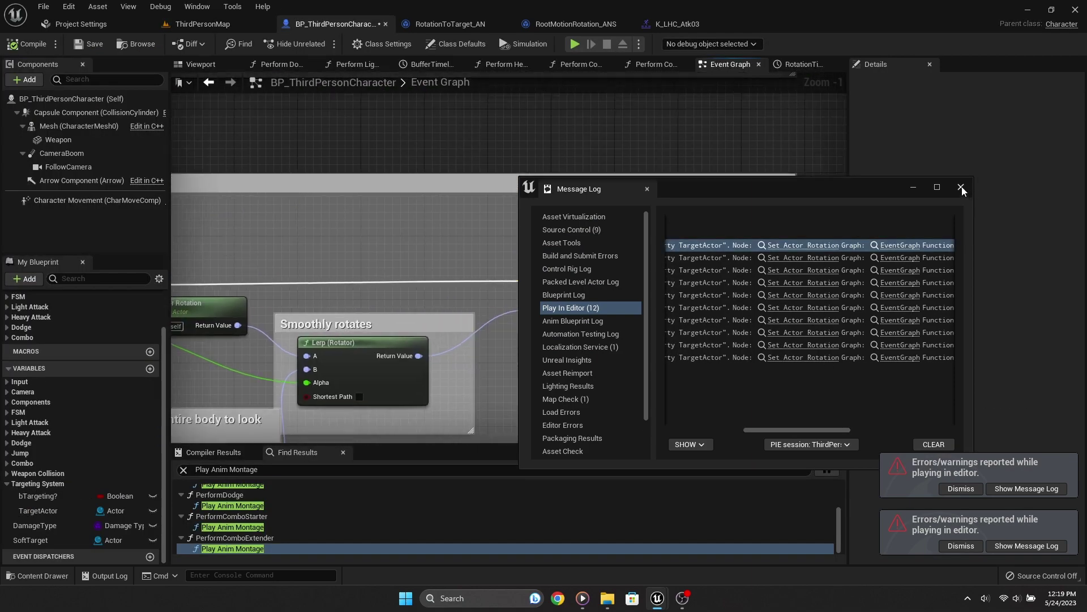
{"action": "scroll", "coordinate": [486, 297], "scroll_direction": "up", "scroll_amount": 3}
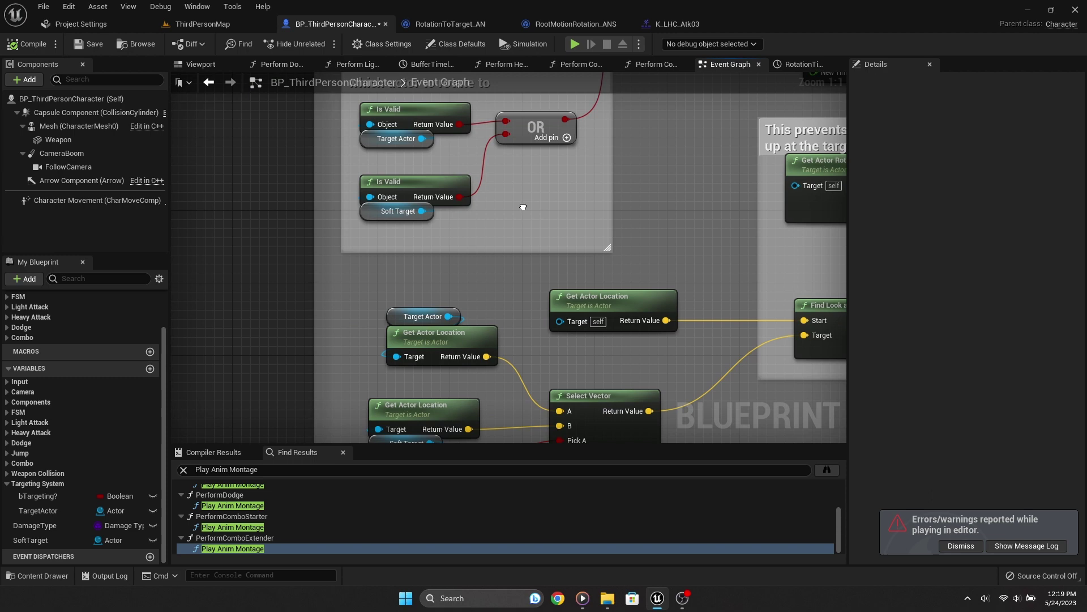
{"action": "left_click_drag", "start_coordinate": [575, 284], "coordinate": [390, 176]}
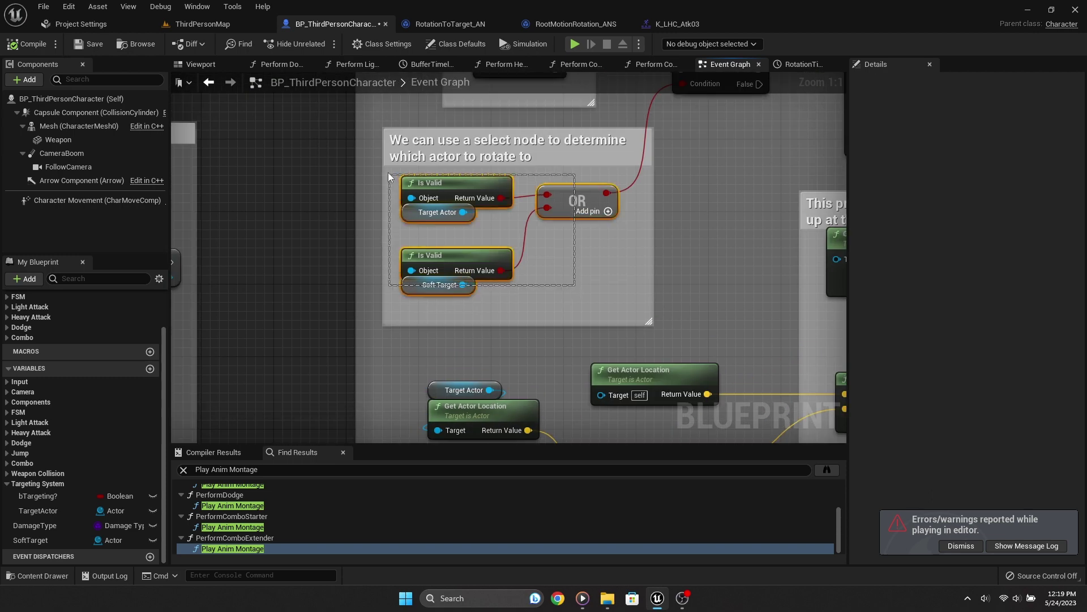
{"action": "scroll", "coordinate": [580, 306], "scroll_direction": "down", "scroll_amount": 3}
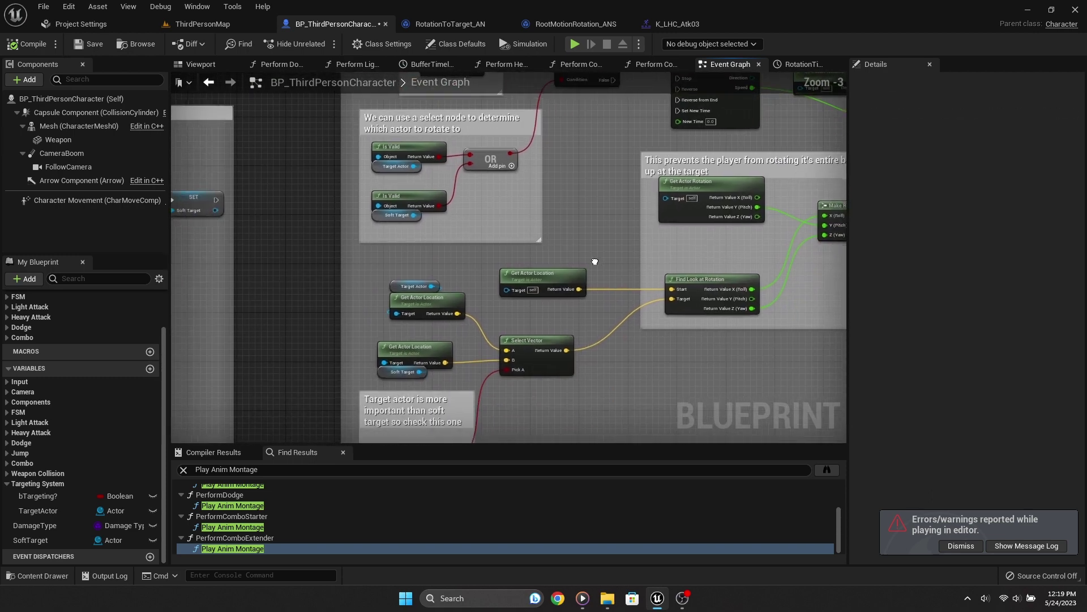
{"action": "scroll", "coordinate": [477, 191], "scroll_direction": "up", "scroll_amount": 3}
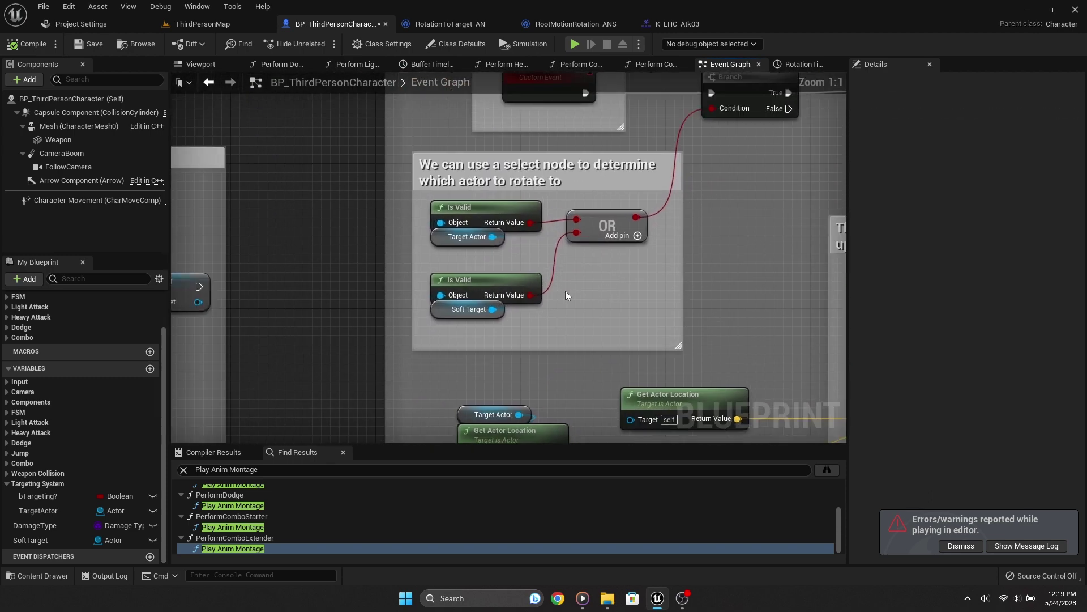
{"action": "mouse_move", "coordinate": [561, 294]}
{"action": "right_mouse_down"}
{"action": "mouse_move", "coordinate": [420, 348]}
{"action": "mouse_move", "coordinate": [480, 342]}
{"action": "right_mouse_up"}
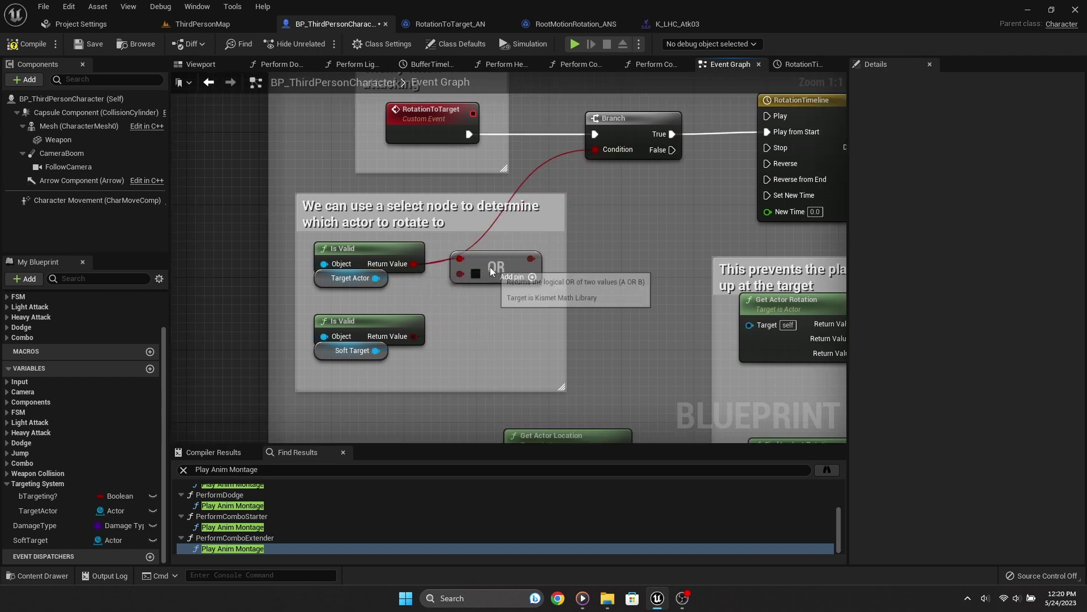
{"action": "scroll", "coordinate": [584, 138], "scroll_direction": "down", "scroll_amount": 5}
{"action": "scroll", "coordinate": [599, 412], "scroll_direction": "up", "scroll_amount": 5}
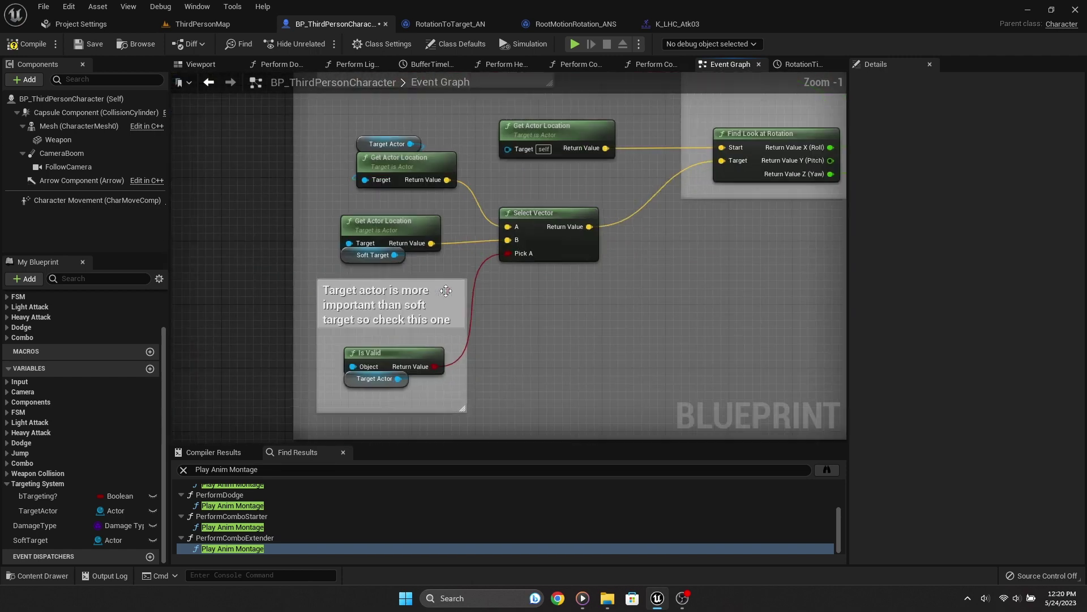
Step: Delete the Select Vector nodes and comment, wiring Target Actor's location into Find Look at Rotation
{"action": "left_click_drag", "start_coordinate": [596, 425], "coordinate": [394, 193]}
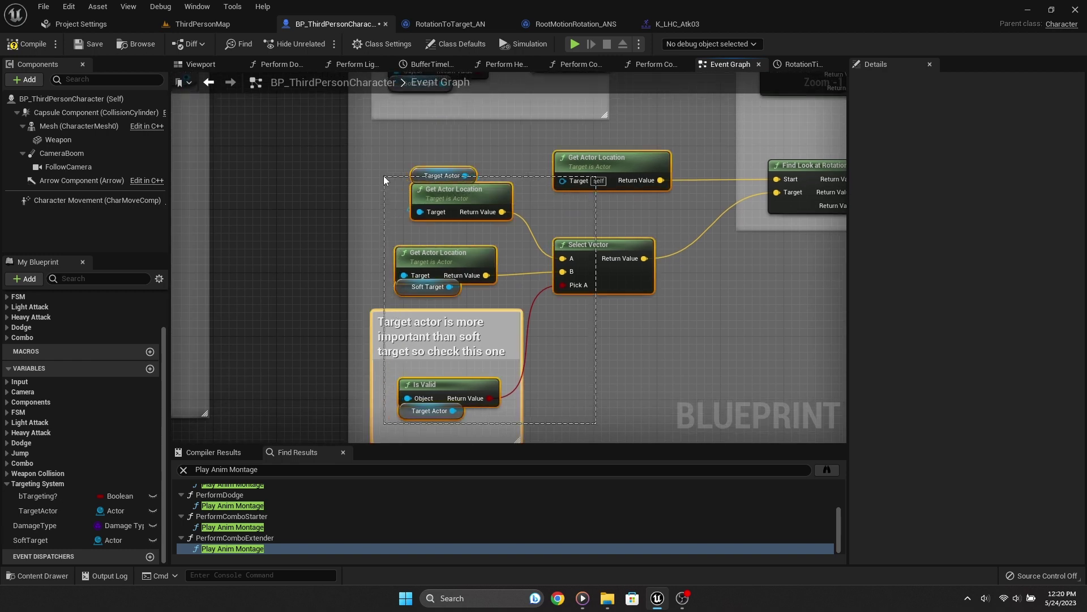
{"action": "left_click_drag", "start_coordinate": [385, 234], "coordinate": [371, 235]}
{"action": "key", "text": "Delete"}
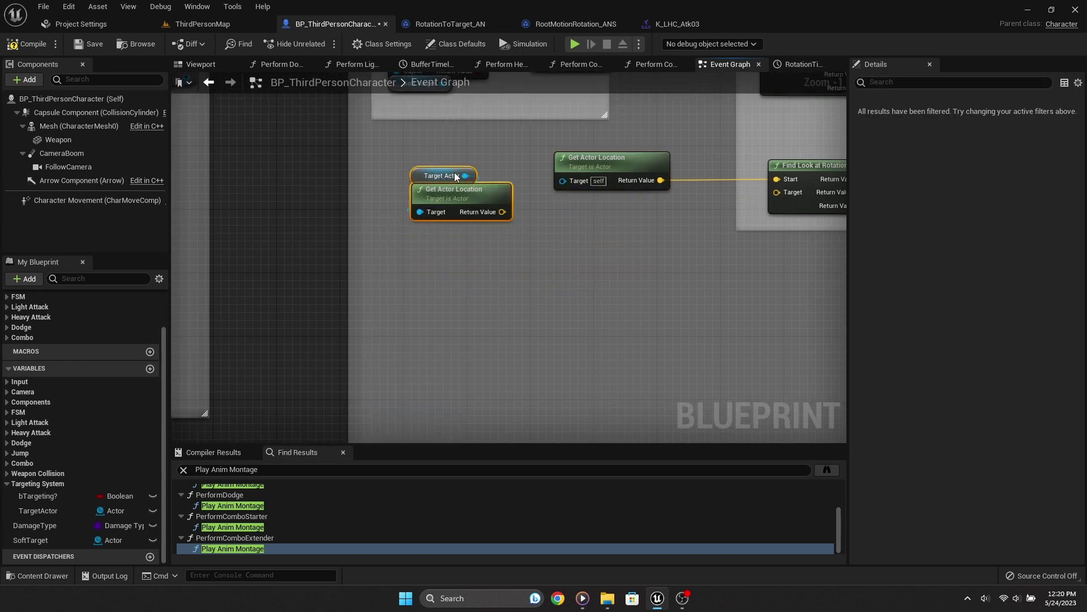
{"action": "left_click_drag", "start_coordinate": [456, 176], "coordinate": [640, 212]}
{"action": "left_click_drag", "start_coordinate": [684, 247], "coordinate": [787, 191]}
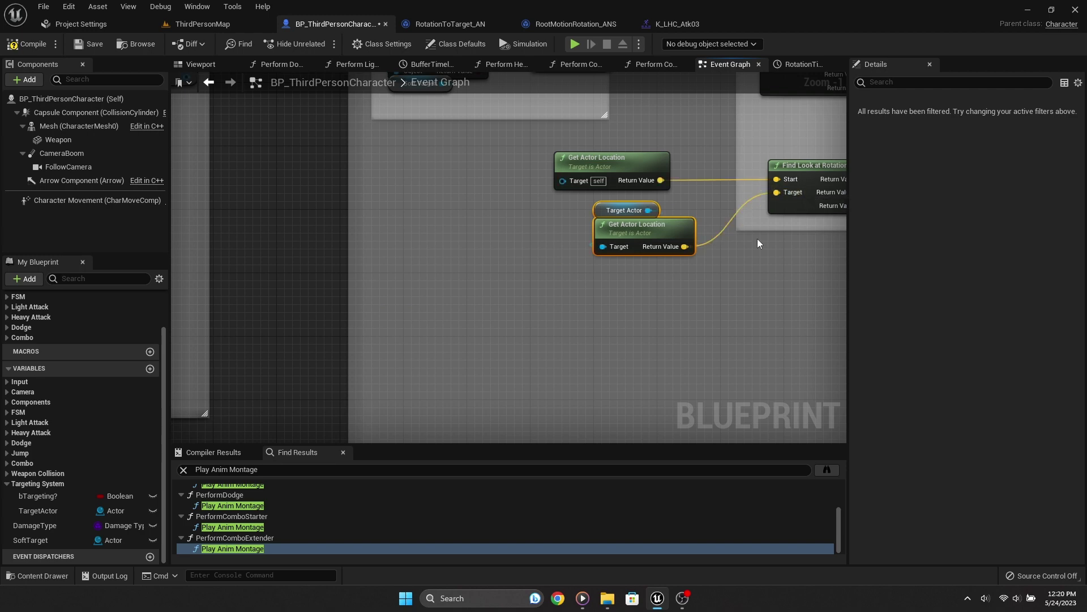
Step: Add a second Branch on the first Branch's False output, with the Soft Target Is Valid beside it
{"action": "mouse_move", "coordinate": [759, 244]}
{"action": "right_mouse_down"}
{"action": "mouse_move", "coordinate": [490, 261]}
{"action": "mouse_move", "coordinate": [501, 206]}
{"action": "right_mouse_up"}
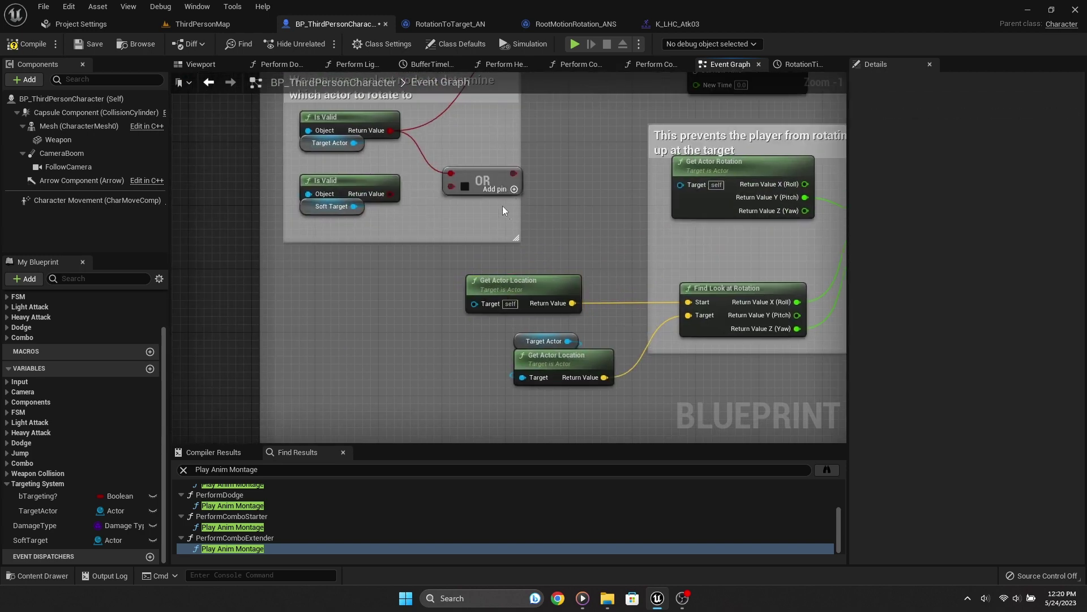
{"action": "scroll", "coordinate": [522, 205], "scroll_direction": "down", "scroll_amount": 1}
{"action": "scroll", "coordinate": [429, 239], "scroll_direction": "down", "scroll_amount": 2}
{"action": "scroll", "coordinate": [526, 218], "scroll_direction": "up", "scroll_amount": 2}
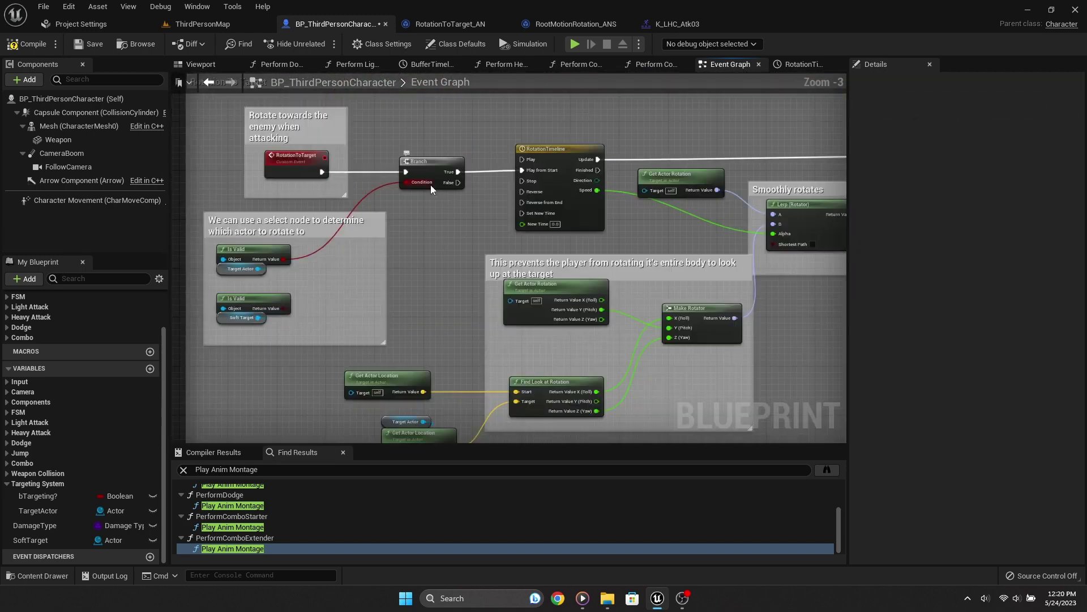
{"action": "left_click_drag", "start_coordinate": [458, 182], "coordinate": [602, 324]}
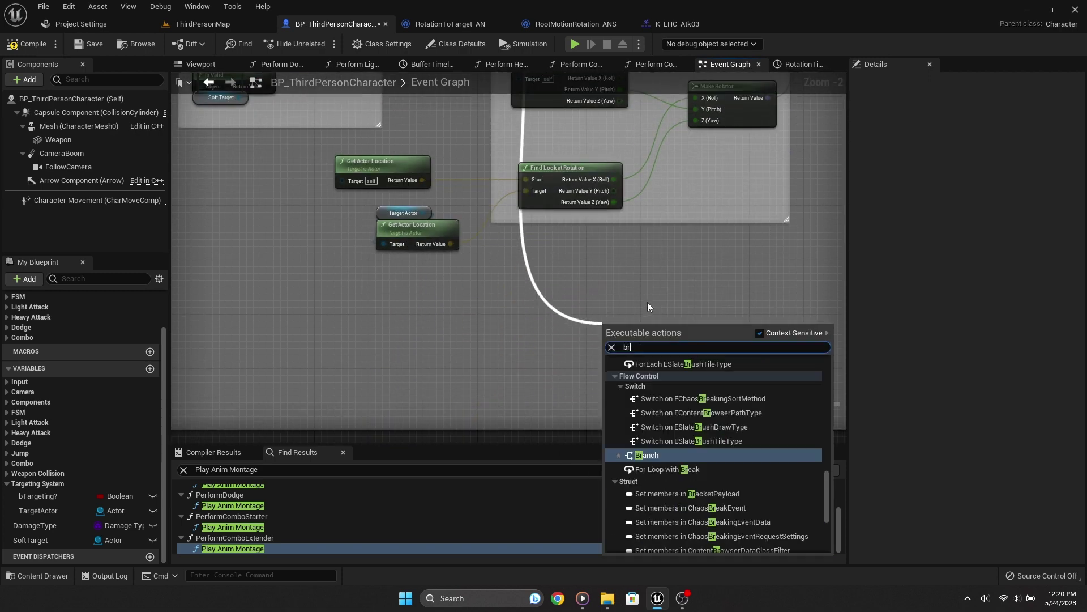
{"action": "type", "text": "branch"}
{"action": "key", "text": "Return"}
{"action": "right_click_drag", "start_coordinate": [282, 132], "coordinate": [427, 194]}
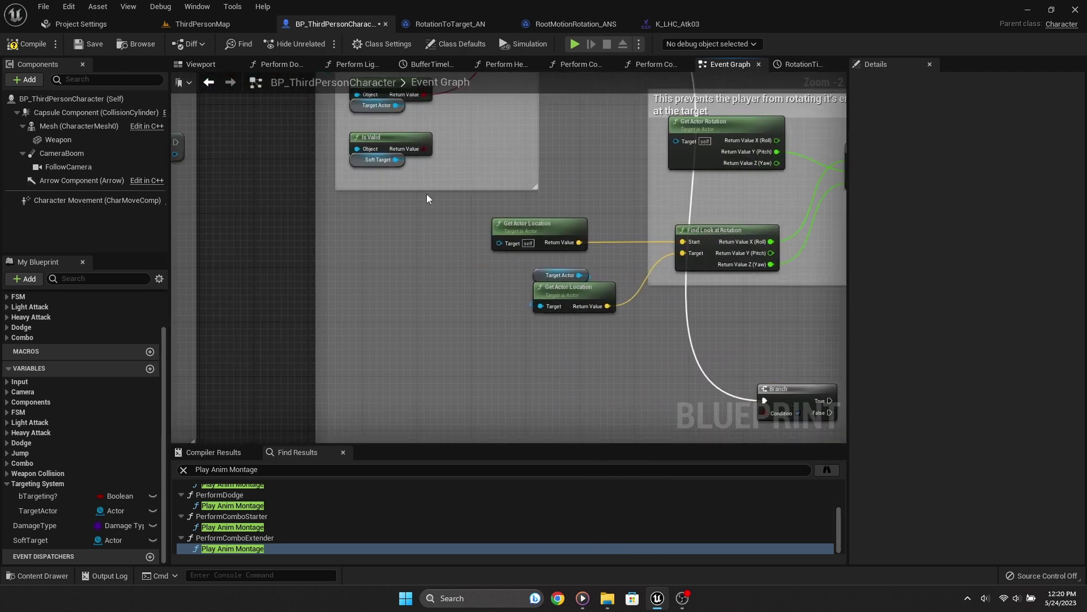
{"action": "left_click_drag", "start_coordinate": [390, 138], "coordinate": [300, 319]}
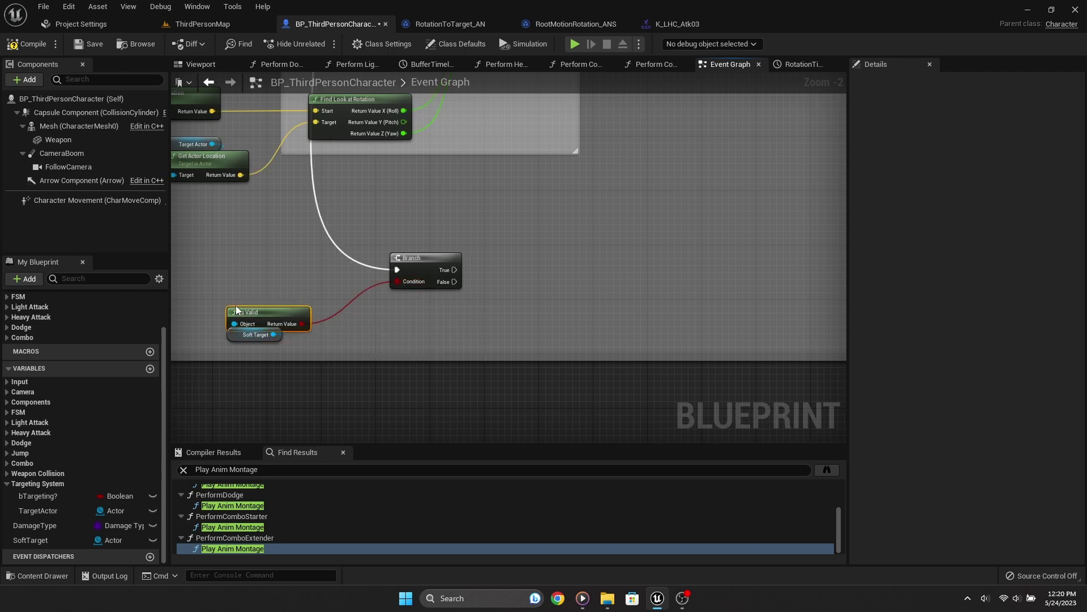
{"action": "left_click_drag", "start_coordinate": [263, 319], "coordinate": [311, 319]}
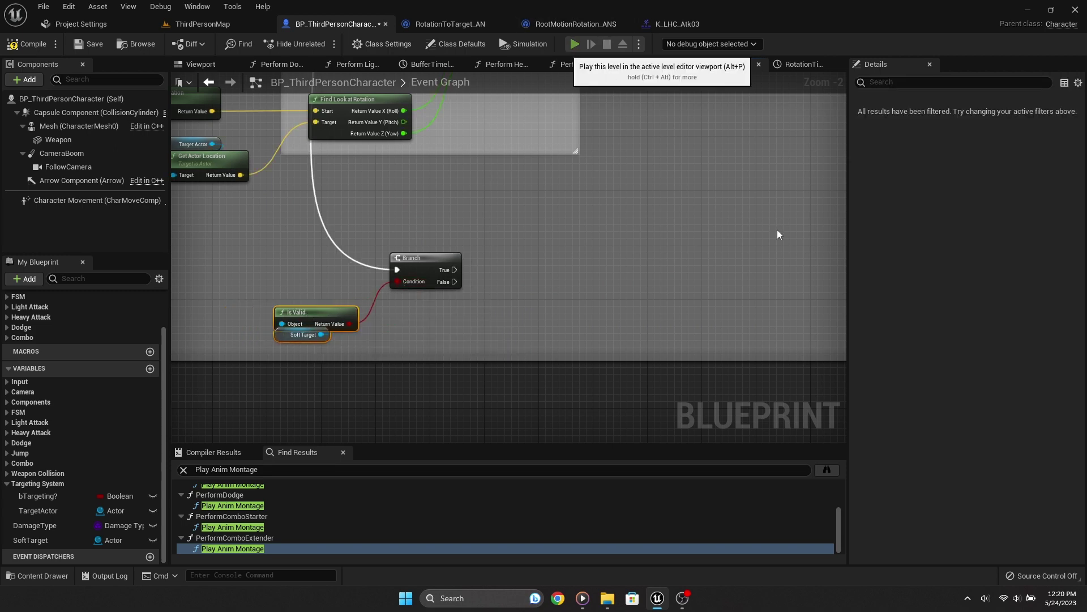
Step: Launch a standalone game preview with Alt+P to test the targeting
{"action": "key", "text": "alt+p"}
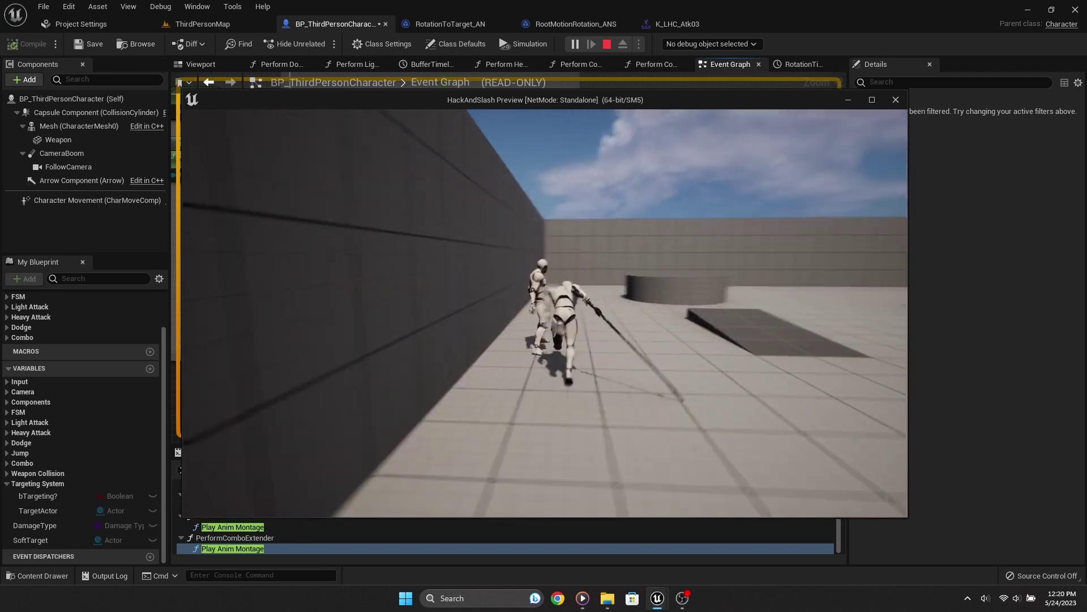
Step: Close the preview and duplicate the rotation nodes, placing the copied timeline on the new Branch's True output
{"action": "key", "text": "Escape"}
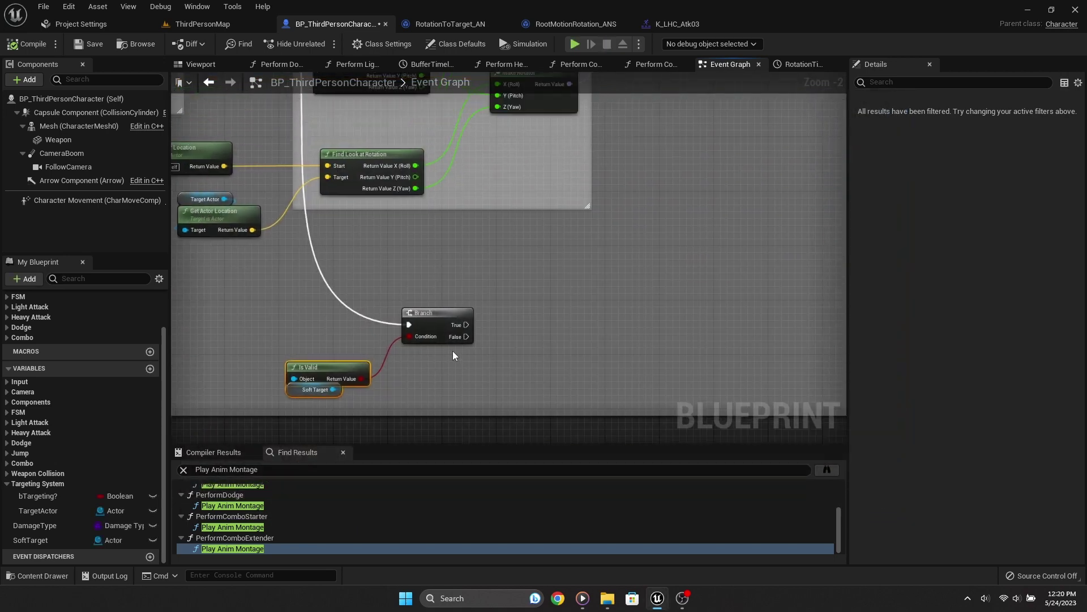
{"action": "right_click_drag", "start_coordinate": [453, 351], "coordinate": [512, 389]}
{"action": "scroll", "coordinate": [513, 390], "scroll_direction": "down", "scroll_amount": 2}
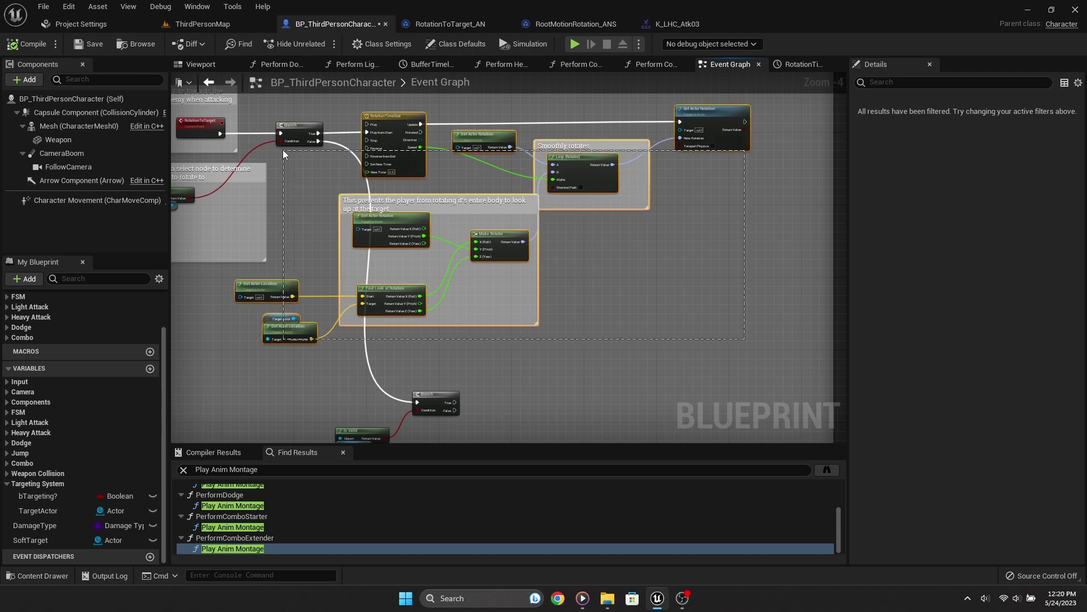
{"action": "left_click_drag", "start_coordinate": [290, 149], "coordinate": [307, 164]}
{"action": "right_click_drag", "start_coordinate": [584, 377], "coordinate": [573, 289]}
{"action": "key", "text": "ctrl+v"}
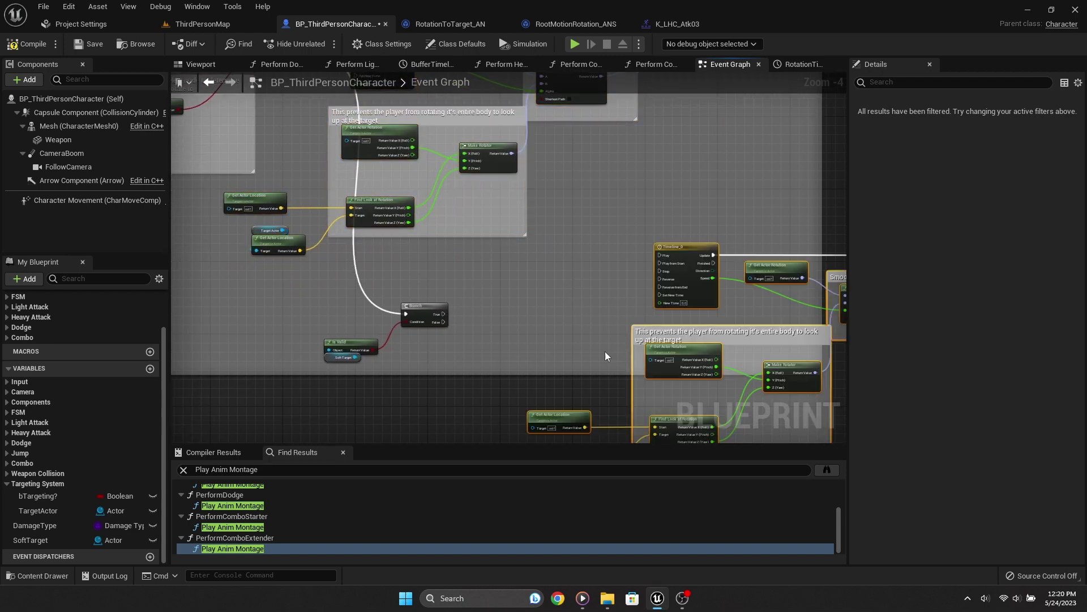
{"action": "scroll", "coordinate": [438, 315], "scroll_direction": "up", "scroll_amount": 4}
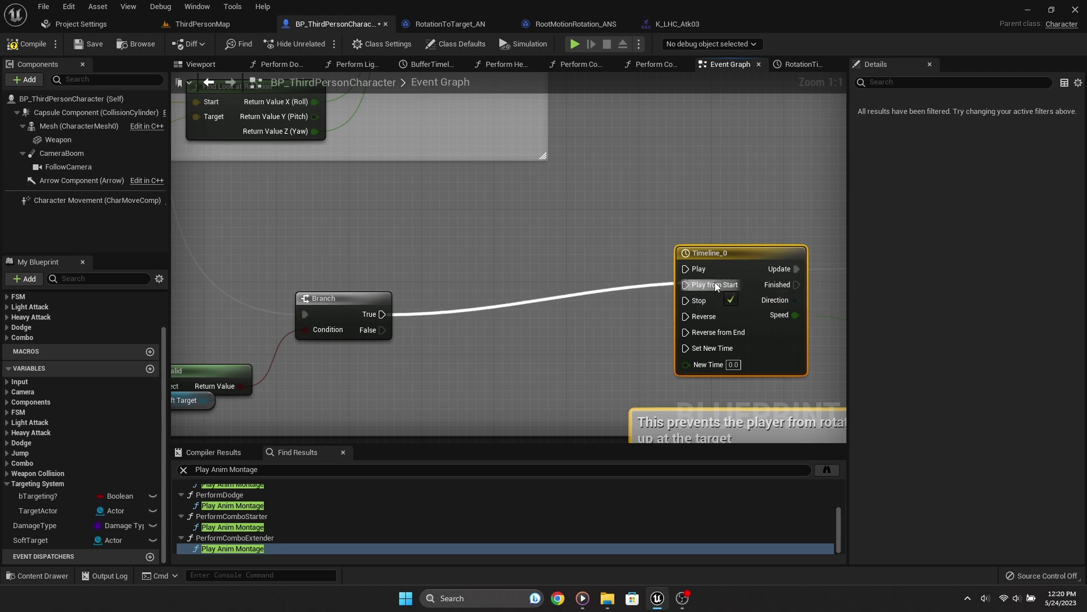
{"action": "left_click_drag", "start_coordinate": [714, 283], "coordinate": [548, 300]}
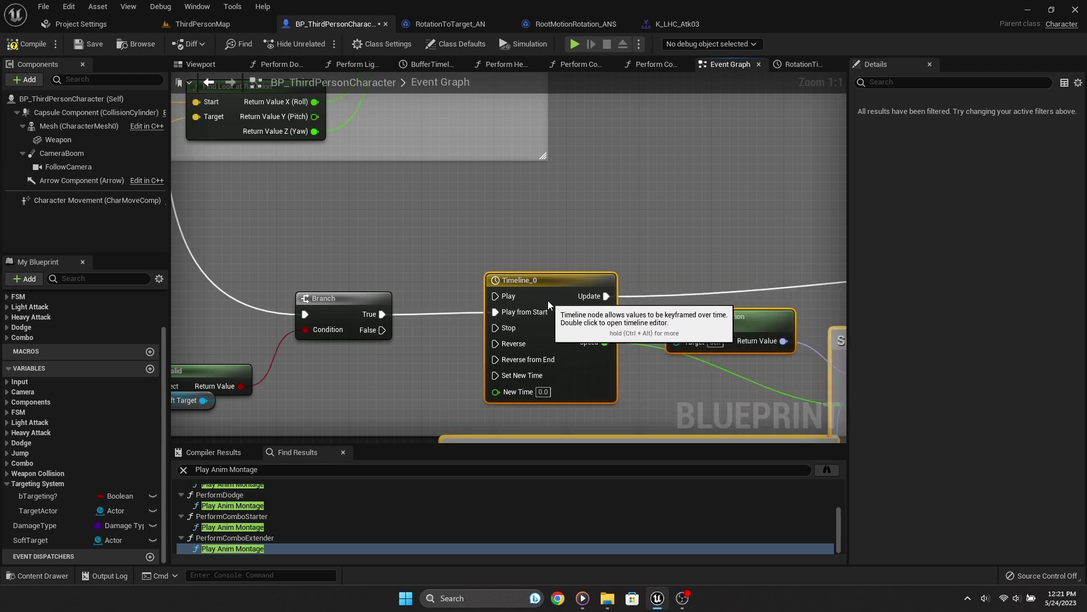
Step: Replace the copy's Target Actor getter with a Soft Target variable
{"action": "right_click_drag", "start_coordinate": [714, 260], "coordinate": [613, 296]}
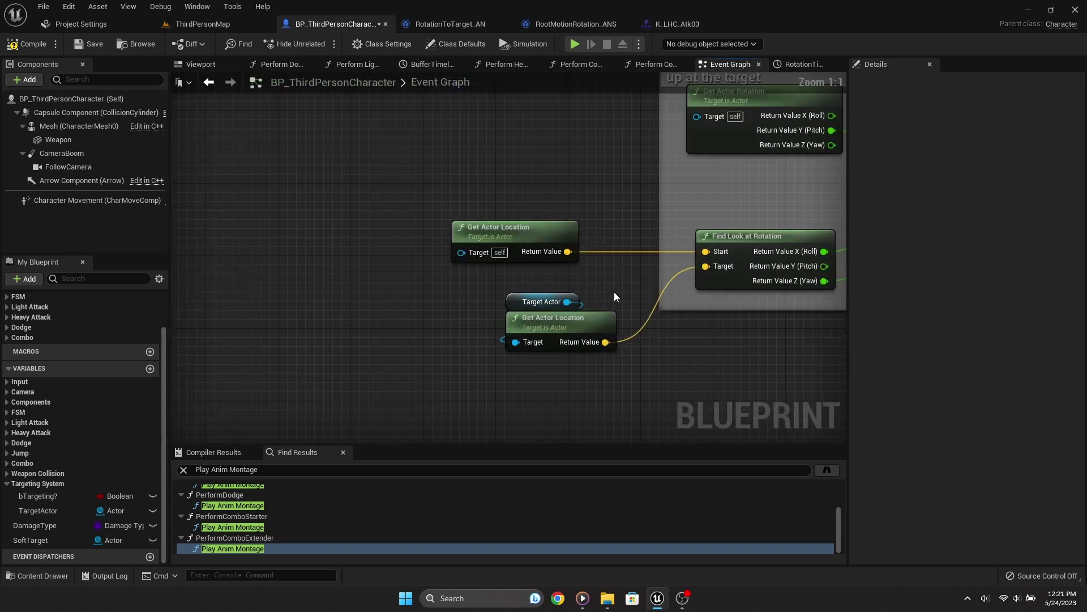
{"action": "left_click", "coordinate": [511, 306]}
{"action": "key", "text": "Delete"}
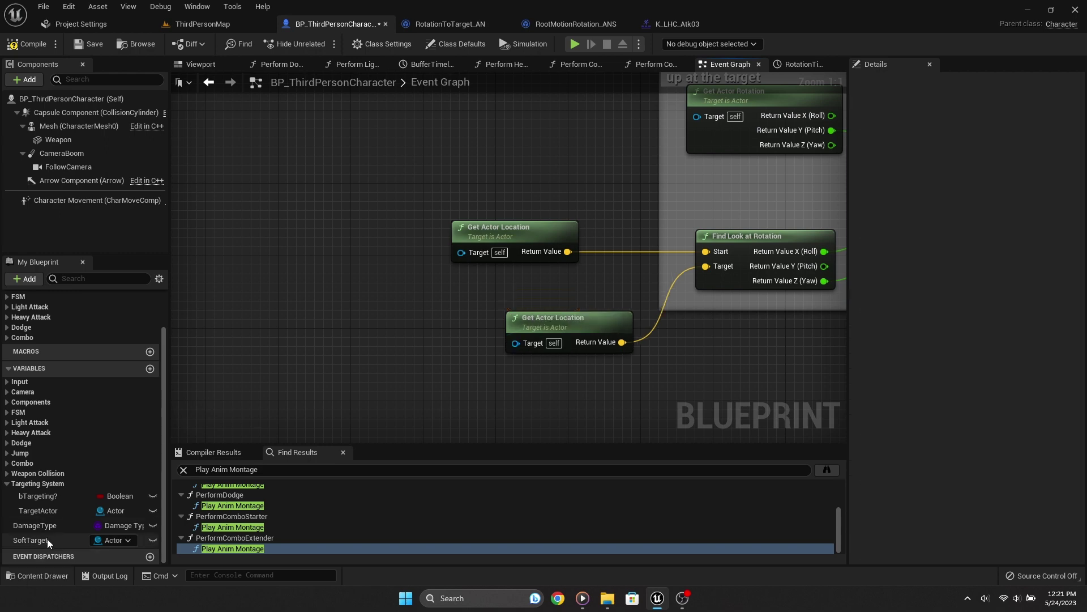
{"action": "left_click_drag", "start_coordinate": [47, 540], "coordinate": [467, 286]}
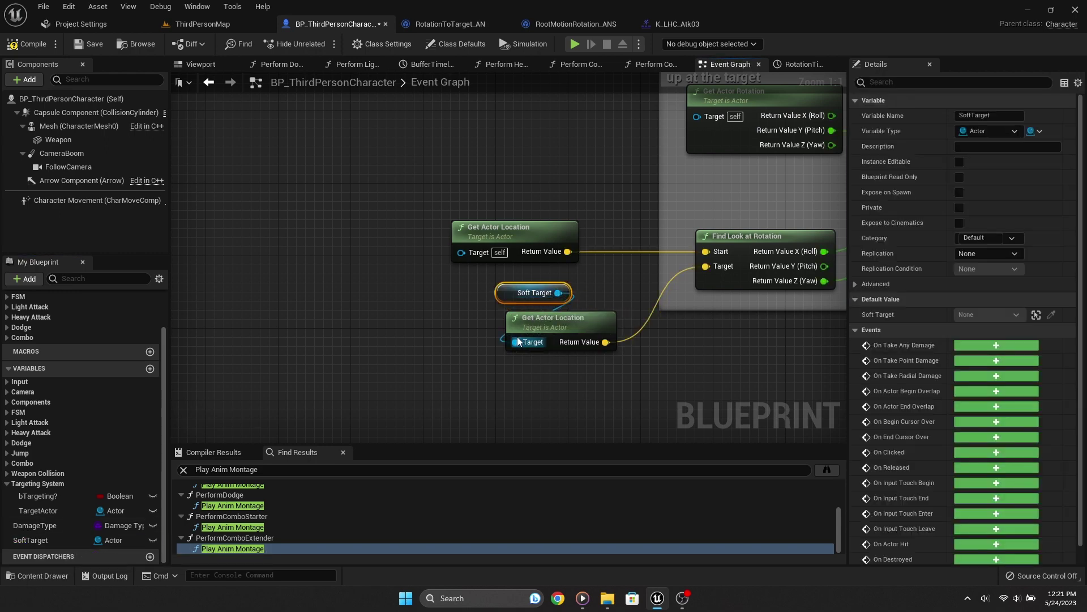
{"action": "left_click", "coordinate": [614, 281]}
{"action": "mouse_move", "coordinate": [614, 281]}
{"action": "right_mouse_down"}
{"action": "mouse_move", "coordinate": [380, 288]}
{"action": "mouse_move", "coordinate": [509, 289]}
{"action": "mouse_move", "coordinate": [364, 347]}
{"action": "mouse_move", "coordinate": [529, 347]}
{"action": "mouse_move", "coordinate": [256, 342]}
{"action": "right_mouse_up"}
{"action": "scroll", "coordinate": [412, 324], "scroll_direction": "down", "scroll_amount": 3}
{"action": "scroll", "coordinate": [413, 324], "scroll_direction": "up", "scroll_amount": 3}
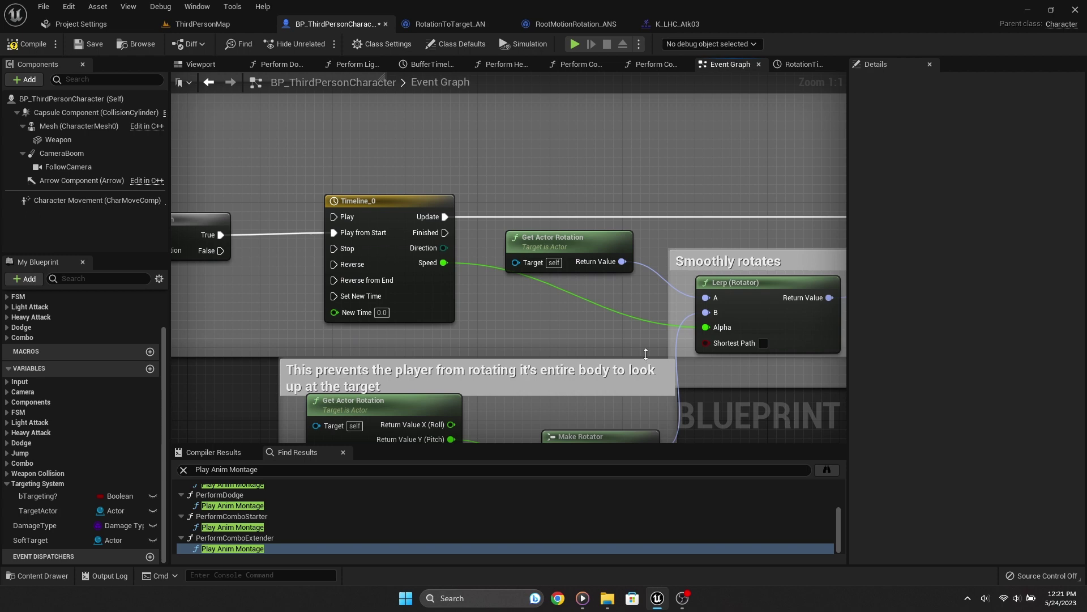
{"action": "mouse_move", "coordinate": [646, 354]}
{"action": "right_mouse_down"}
{"action": "mouse_move", "coordinate": [280, 315]}
{"action": "mouse_move", "coordinate": [483, 249]}
{"action": "right_mouse_up"}
Step: Rename the copied timeline to SoftLockRotation
{"action": "left_click", "coordinate": [483, 249]}
{"action": "key", "text": "F2"}
{"action": "type", "text": "SoftLockRotation"}
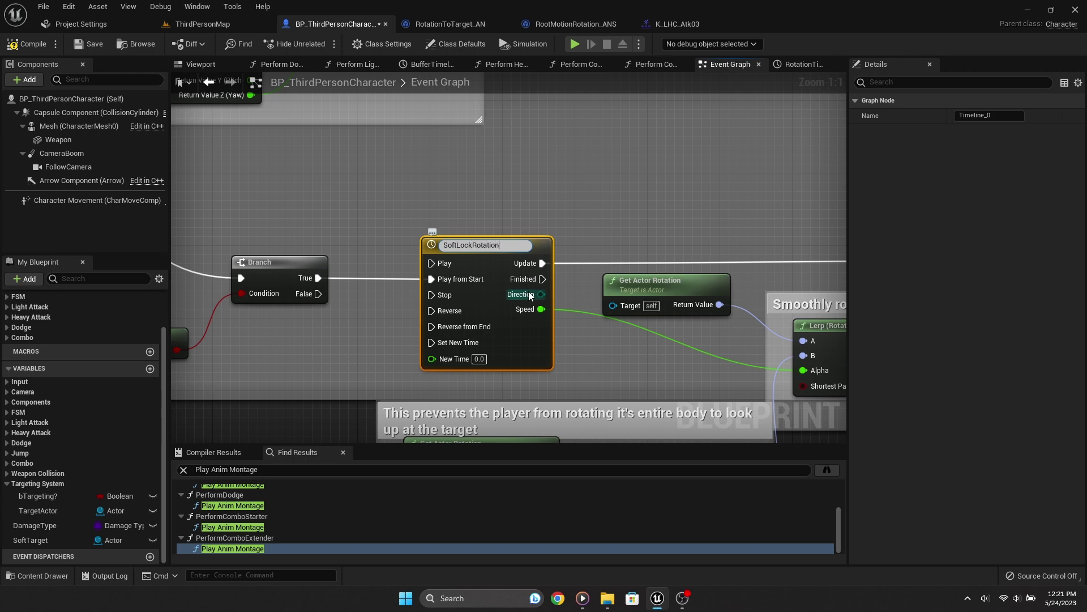
{"action": "key", "text": "Return"}
Step: Run a quick play test of the game, then stop the preview
{"action": "left_click", "coordinate": [578, 44]}
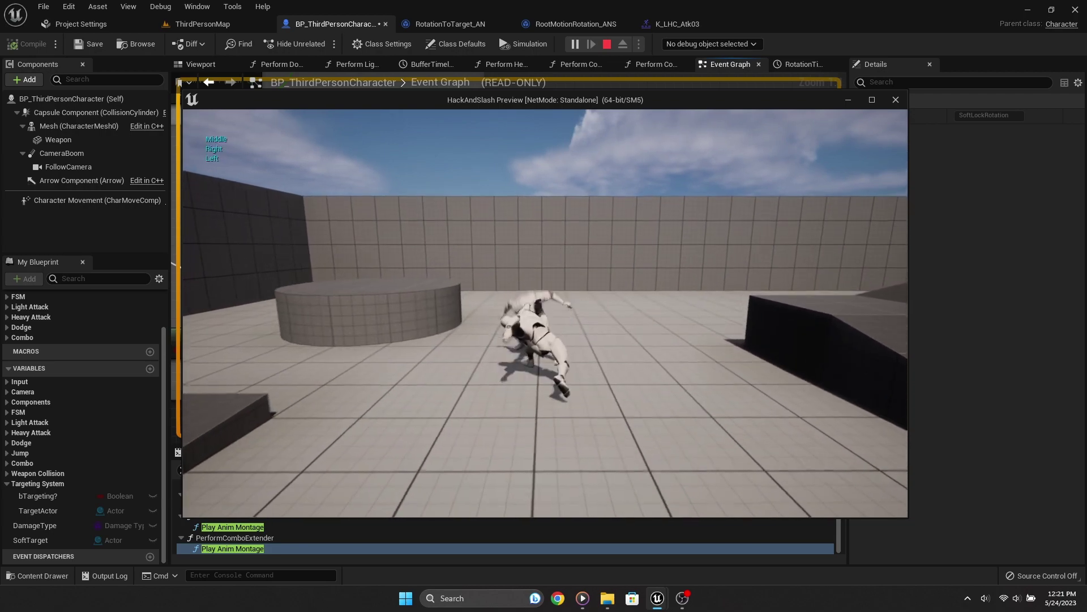
{"action": "key", "text": "Escape"}
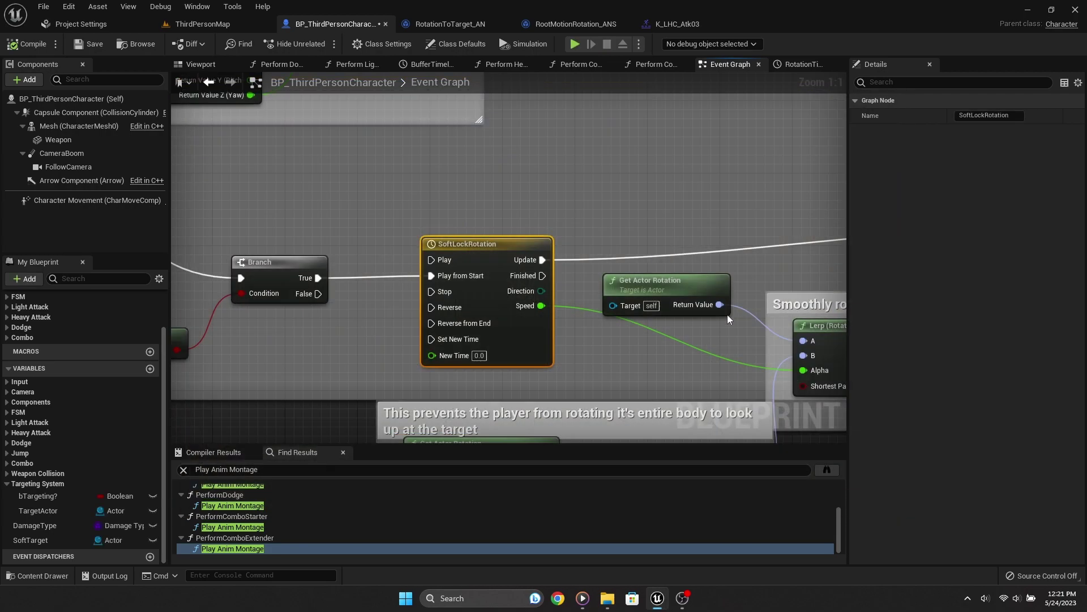
{"action": "scroll", "coordinate": [727, 314], "scroll_direction": "down", "scroll_amount": 5}
{"action": "scroll", "coordinate": [649, 323], "scroll_direction": "up", "scroll_amount": 2}
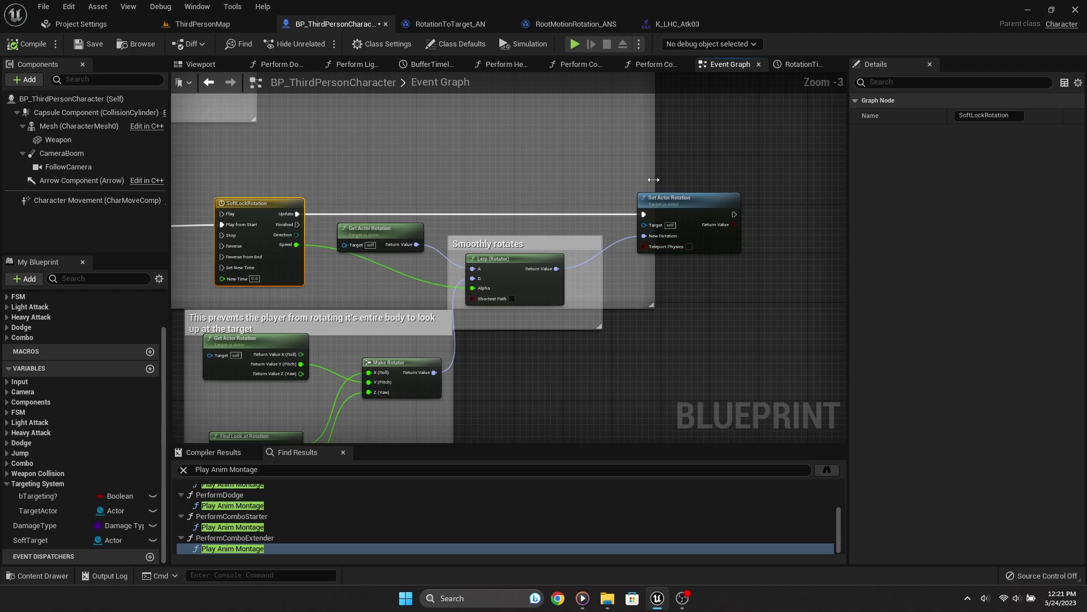
Step: Widen the large comment box to the right and extend it downward
{"action": "left_click_drag", "start_coordinate": [654, 180], "coordinate": [968, 168]}
{"action": "left_click", "coordinate": [666, 325]}
{"action": "scroll", "coordinate": [658, 331], "scroll_direction": "down", "scroll_amount": 5}
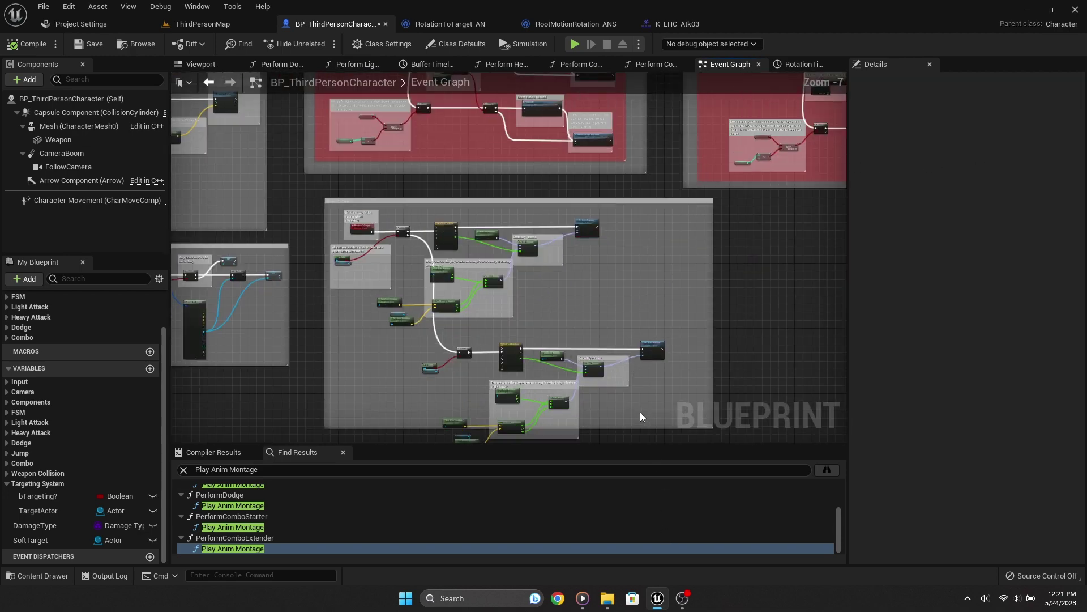
{"action": "scroll", "coordinate": [640, 396], "scroll_direction": "up", "scroll_amount": 1}
{"action": "left_click_drag", "start_coordinate": [624, 353], "coordinate": [632, 457]}
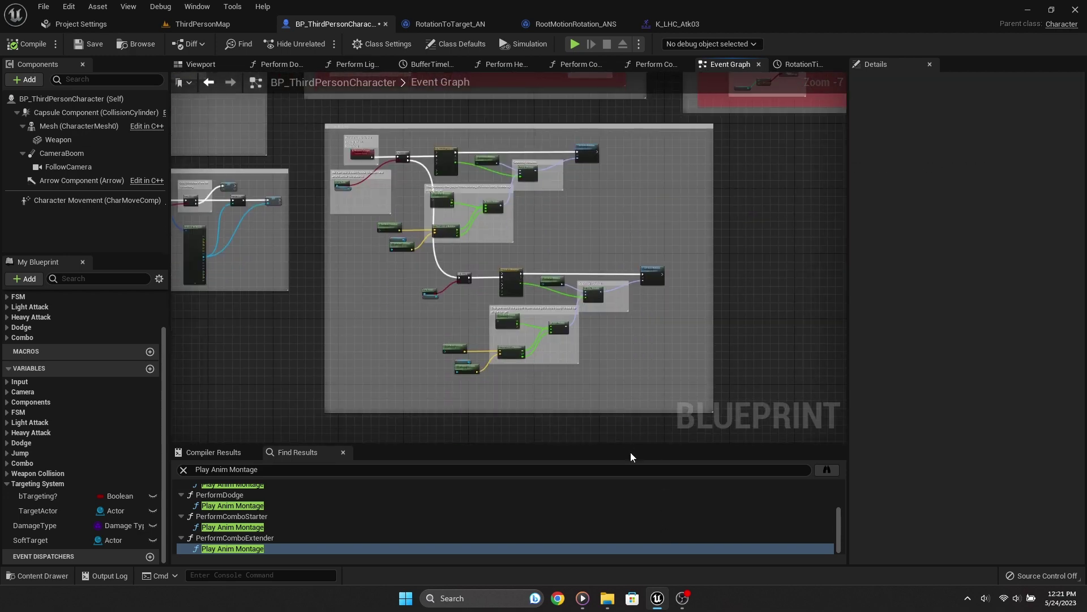
Step: Wrap the lower soft-lock nodes in a new comment titled SoftLock
{"action": "left_click_drag", "start_coordinate": [425, 261], "coordinate": [425, 260]}
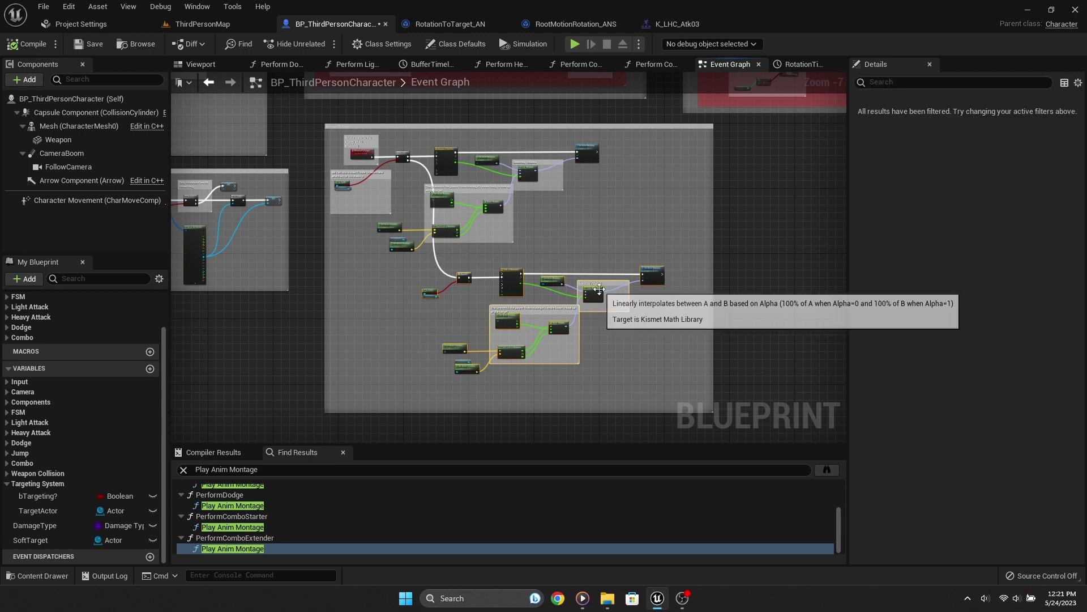
{"action": "mouse_move", "coordinate": [604, 287]}
{"action": "left_mouse_down"}
{"action": "mouse_move", "coordinate": [627, 300]}
{"action": "mouse_move", "coordinate": [616, 301]}
{"action": "left_mouse_up"}
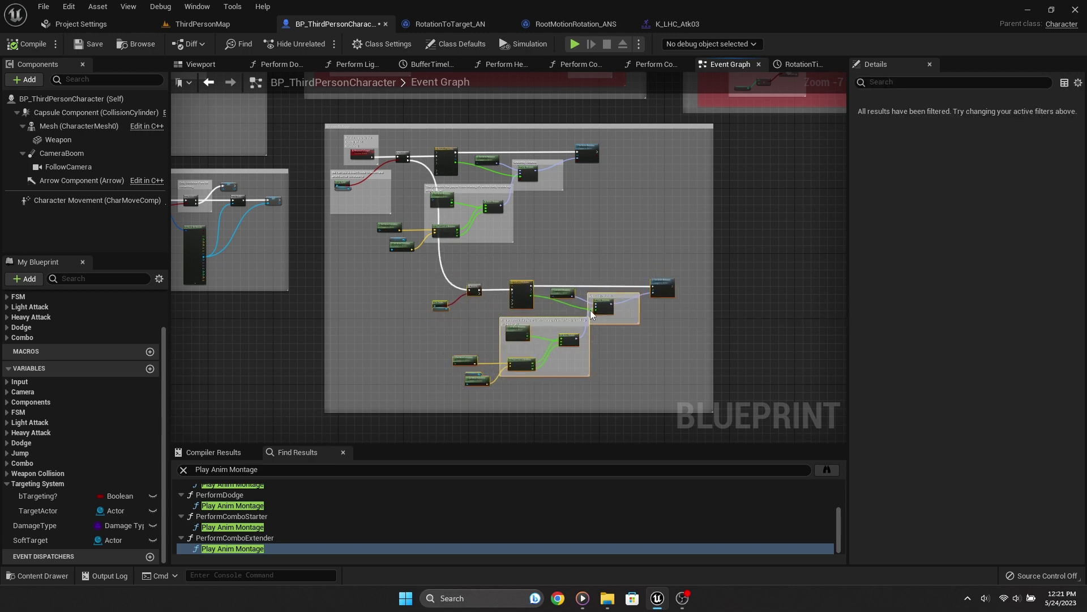
{"action": "key", "text": "c"}
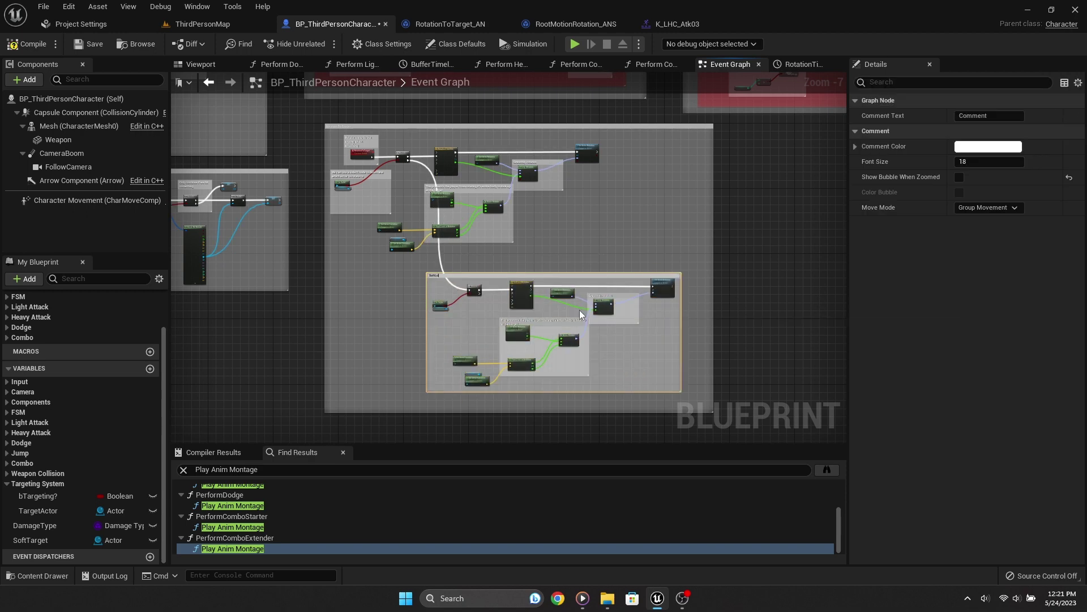
{"action": "key", "text": "Return"}
{"action": "scroll", "coordinate": [460, 289], "scroll_direction": "up", "scroll_amount": 7}
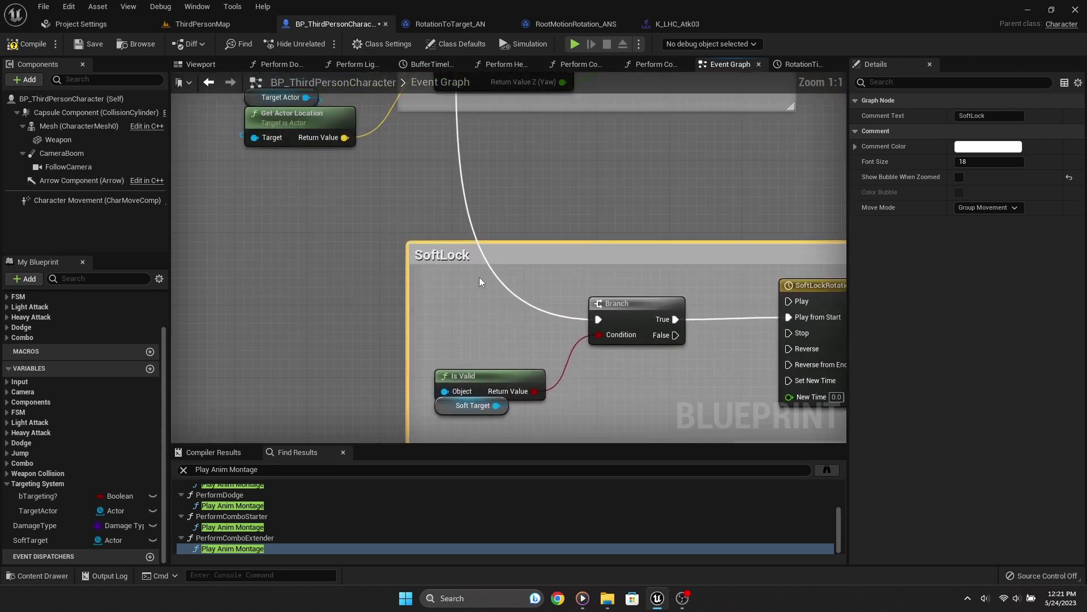
{"action": "left_click", "coordinate": [480, 279]}
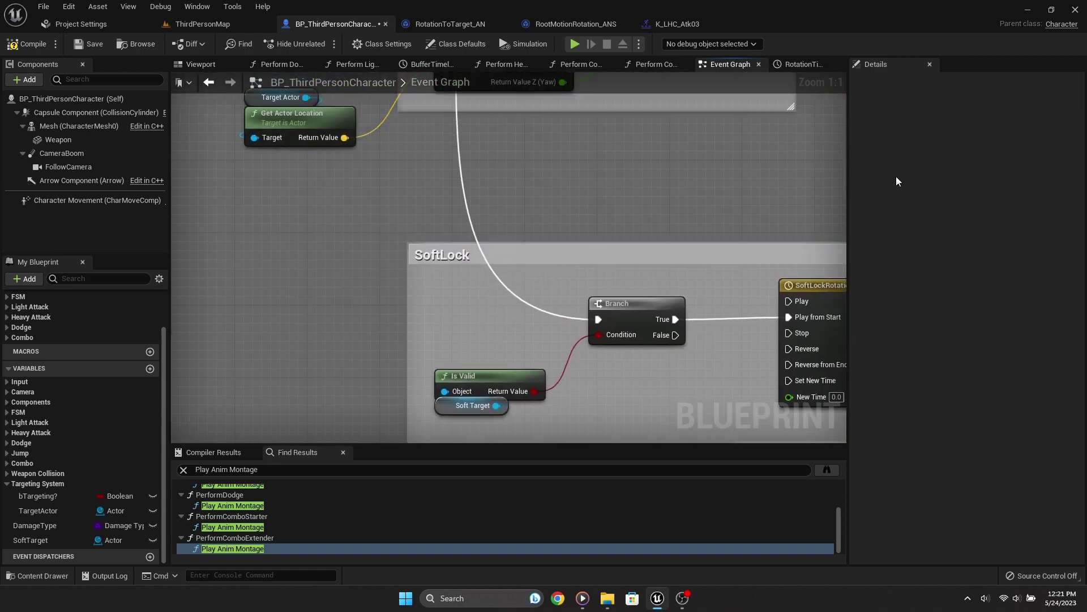
{"action": "scroll", "coordinate": [568, 244], "scroll_direction": "down", "scroll_amount": 5}
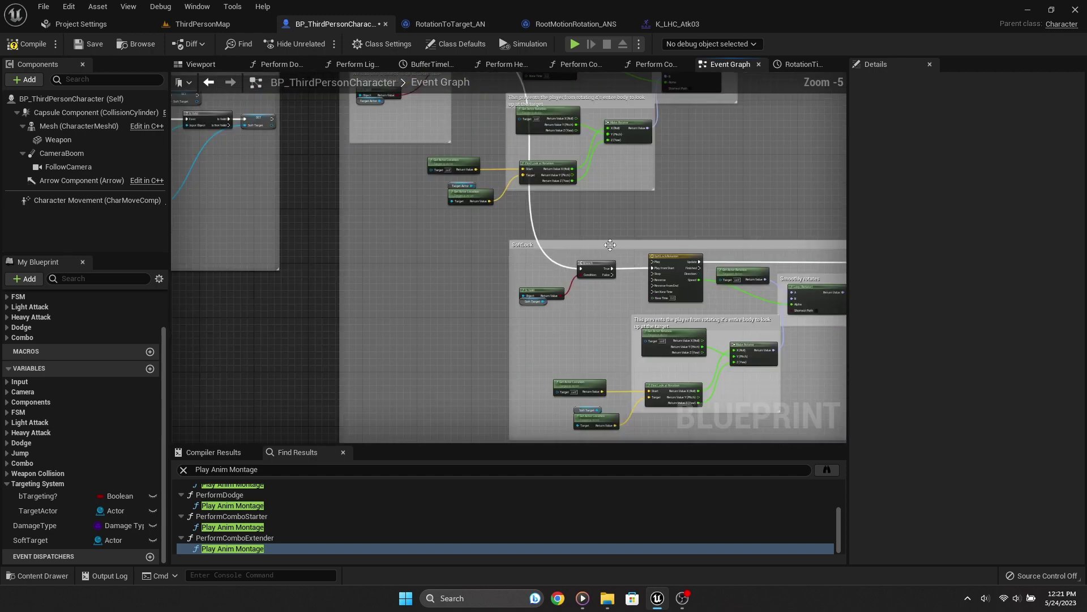
Step: Colour the SoftLock comment green and widen it to the right
{"action": "left_click", "coordinate": [454, 271]}
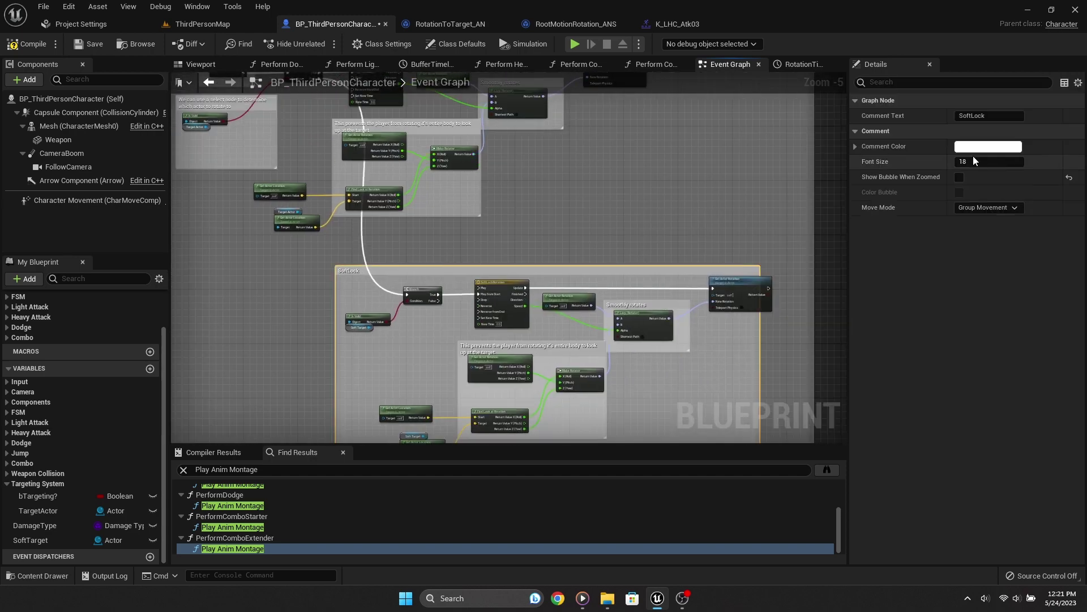
{"action": "left_click", "coordinate": [989, 146]}
{"action": "left_click", "coordinate": [763, 290]}
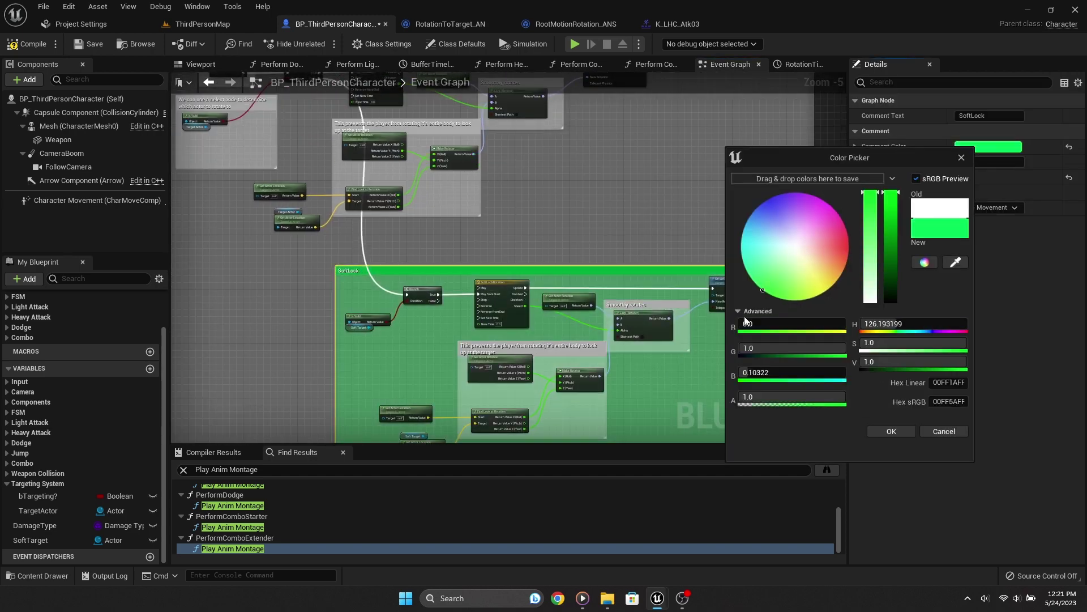
{"action": "left_click", "coordinate": [875, 432]}
{"action": "right_click_drag", "start_coordinate": [747, 316], "coordinate": [644, 196]}
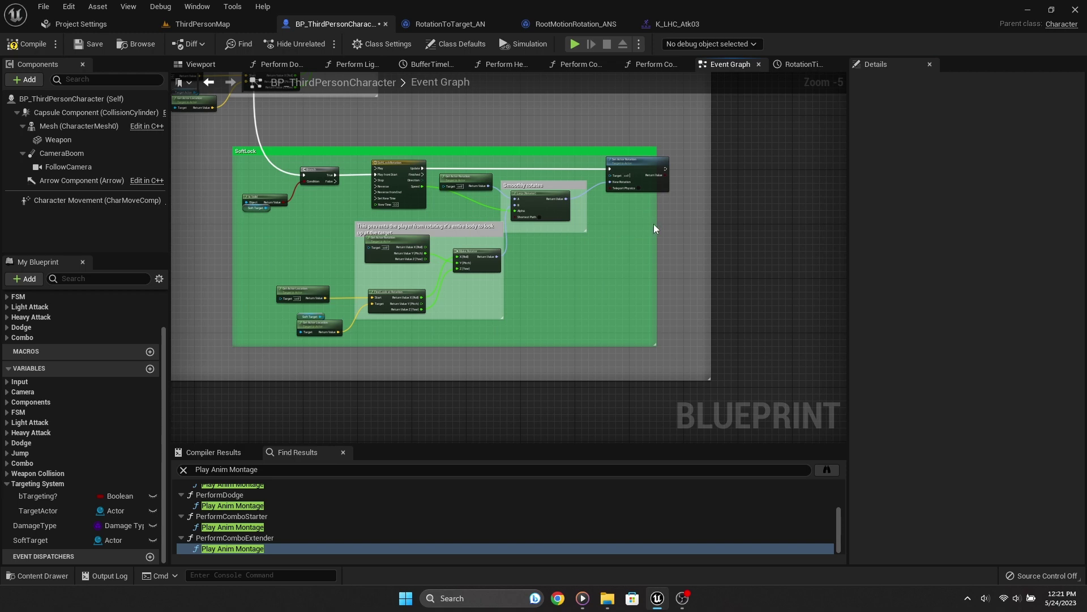
{"action": "scroll", "coordinate": [653, 223], "scroll_direction": "up", "scroll_amount": 2}
{"action": "left_click_drag", "start_coordinate": [654, 223], "coordinate": [728, 219]}
{"action": "scroll", "coordinate": [674, 229], "scroll_direction": "down", "scroll_amount": 2}
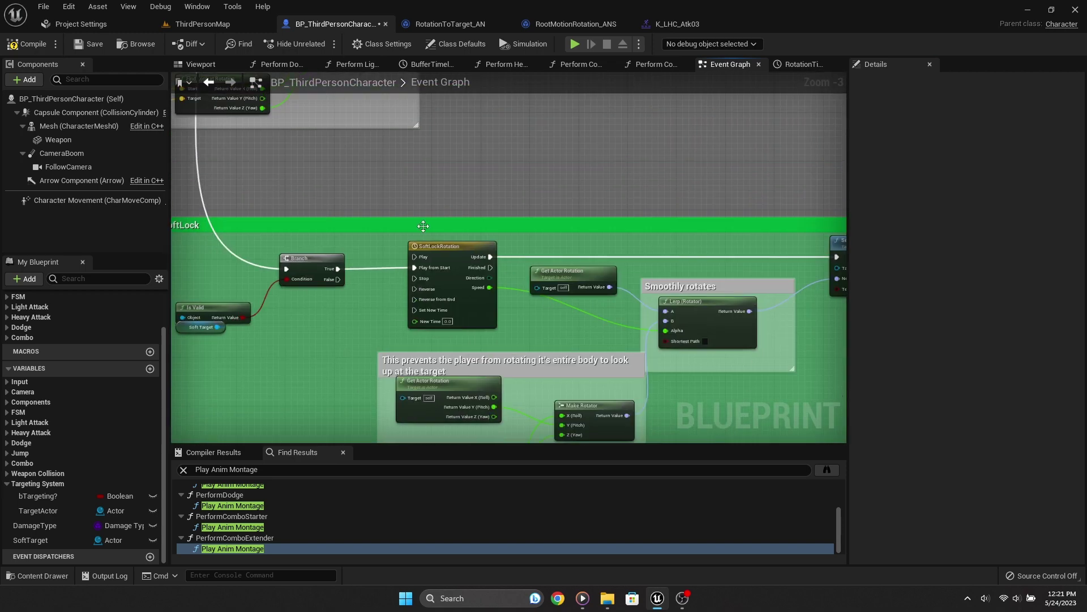
{"action": "scroll", "coordinate": [520, 236], "scroll_direction": "down", "scroll_amount": 3}
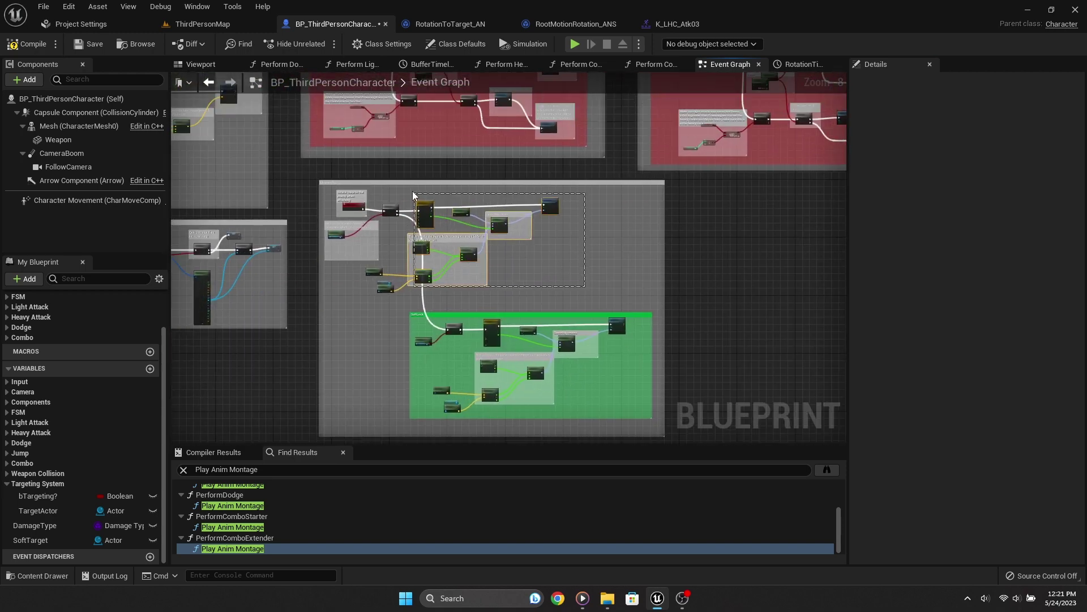
Step: Shift the upper target-rotation nodes right and wrap them in a comment titled Target Lock Rotation
{"action": "left_click_drag", "start_coordinate": [349, 237], "coordinate": [324, 227]}
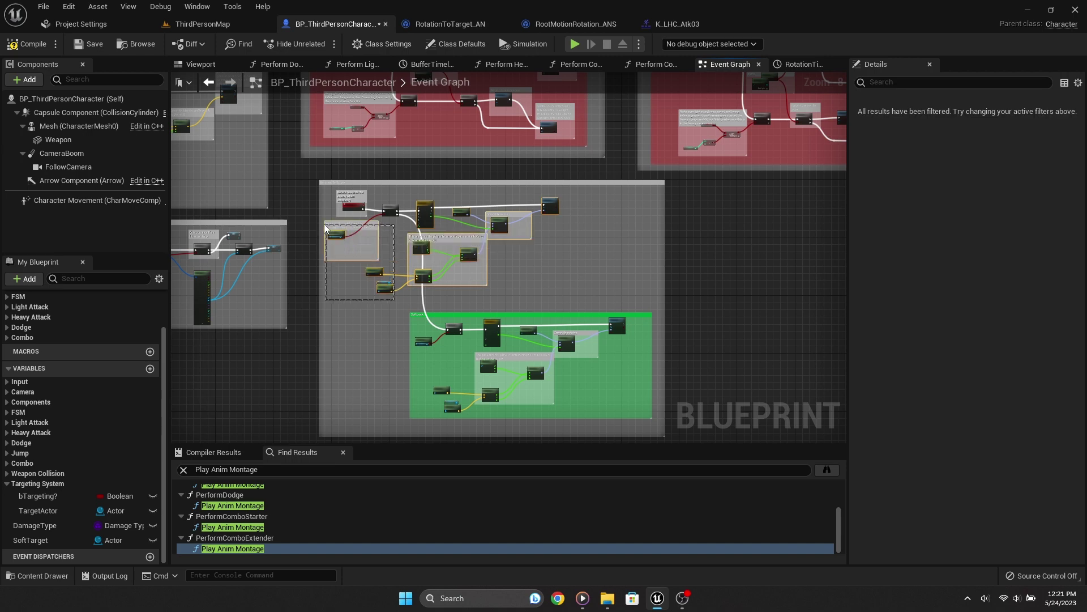
{"action": "left_click", "coordinate": [487, 253]}
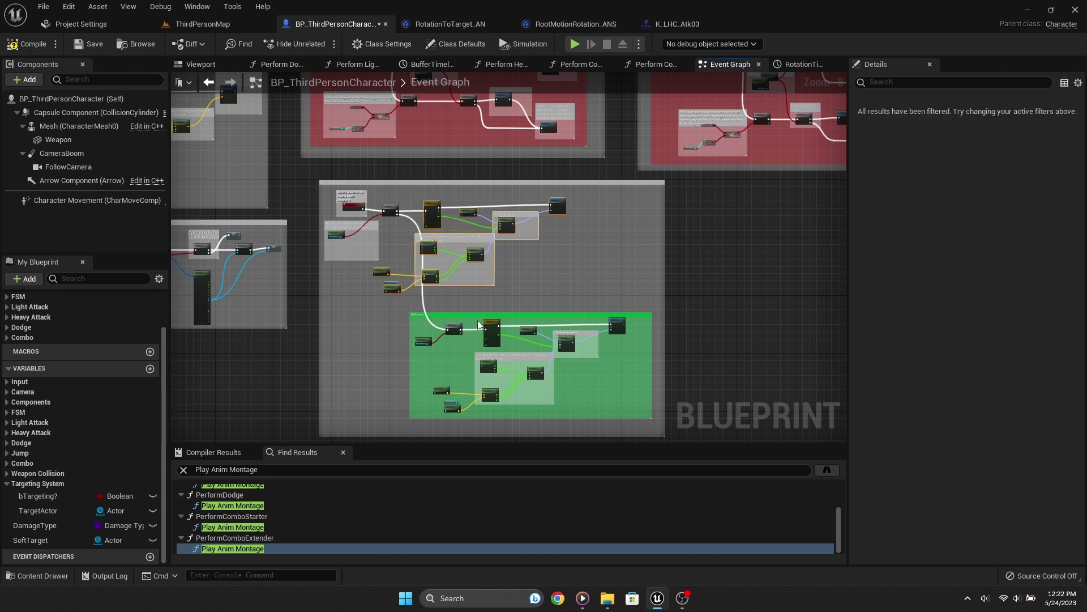
{"action": "key", "text": "ctrl+z"}
{"action": "key", "text": "ctrl+z"}
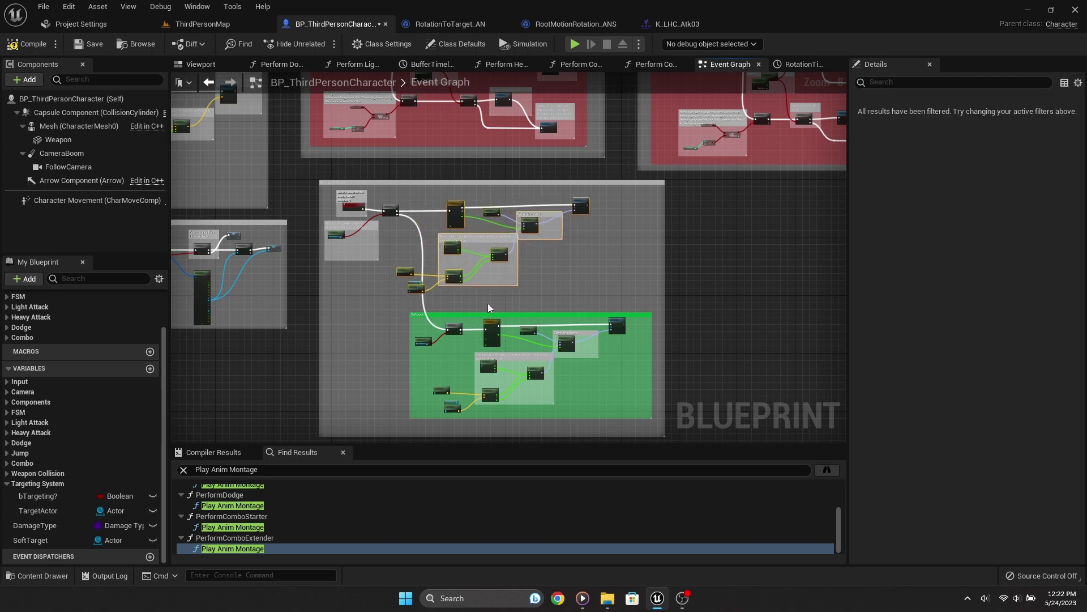
{"action": "key", "text": "ctrl+z"}
{"action": "key", "text": "c"}
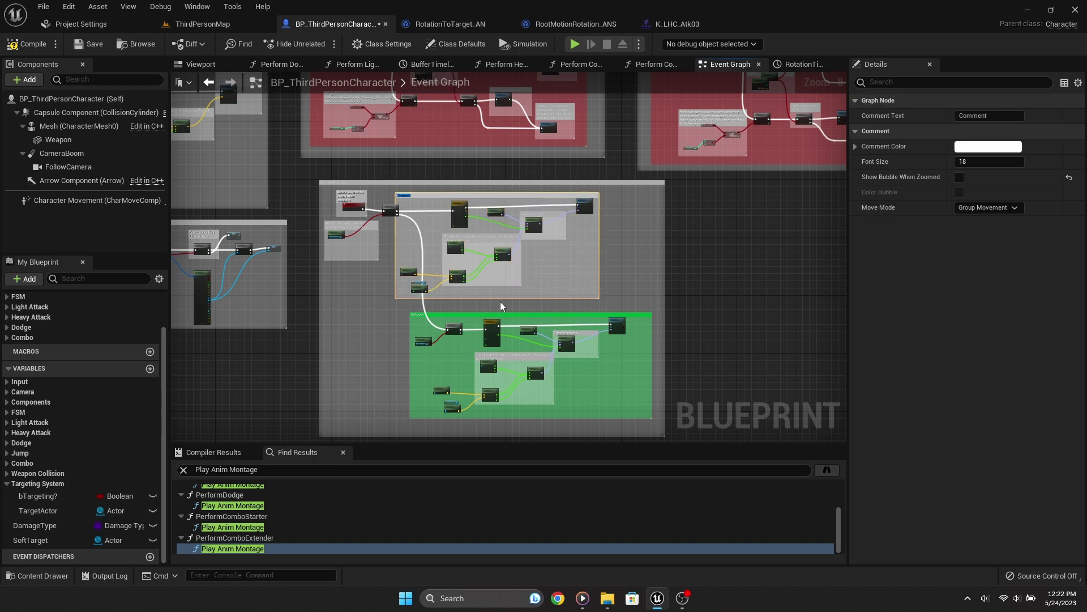
{"action": "type", "text": "Tes"}
{"action": "type", "text": "tion"}
{"action": "key", "text": "Return"}
Step: Set the Target Lock Rotation comment's colour to purple
{"action": "scroll", "coordinate": [468, 216], "scroll_direction": "up", "scroll_amount": 5}
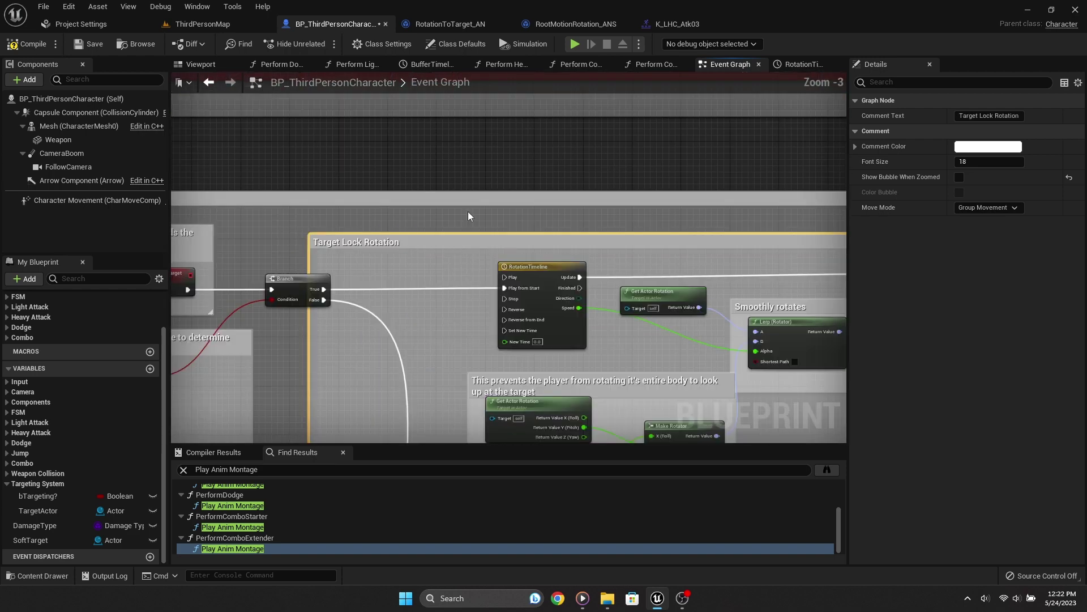
{"action": "left_click", "coordinate": [965, 149]}
{"action": "left_click", "coordinate": [761, 193]}
{"action": "left_click", "coordinate": [879, 430]}
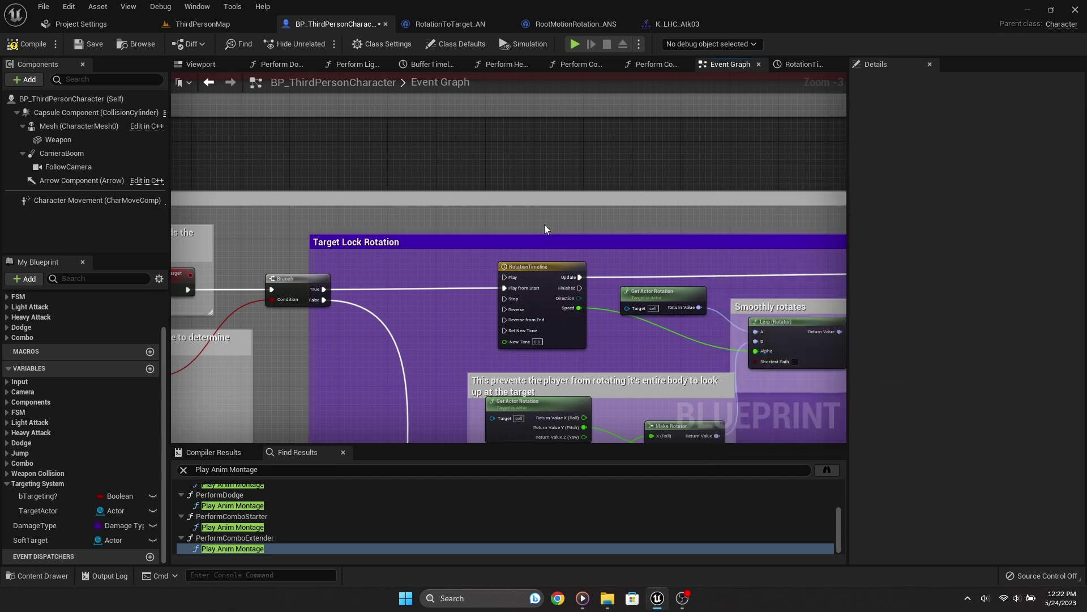
{"action": "scroll", "coordinate": [545, 224], "scroll_direction": "down", "scroll_amount": 5}
{"action": "scroll", "coordinate": [521, 327], "scroll_direction": "down", "scroll_amount": 3}
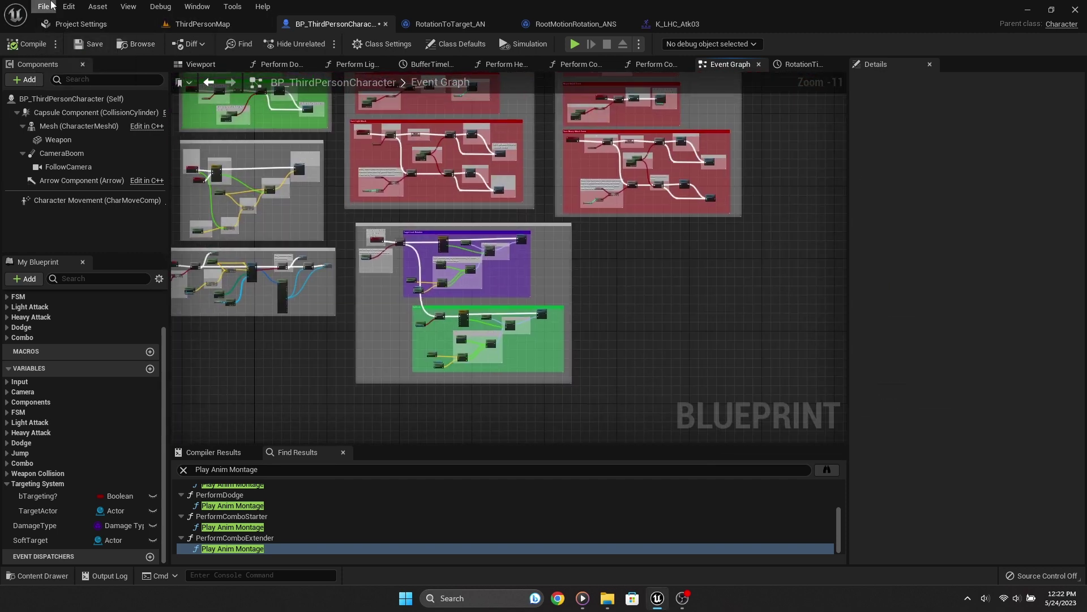
Step: Save the blueprint and move K_Atk01's RotationToTarget_AN notify to frame 5
{"action": "left_click", "coordinate": [51, 4]}
{"action": "left_click", "coordinate": [77, 61]}
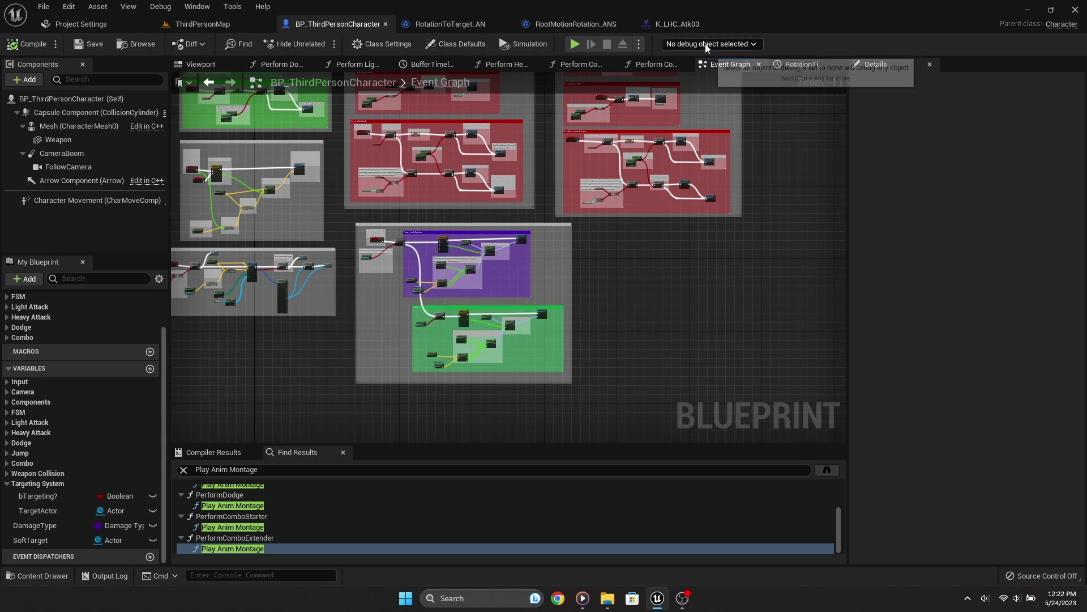
{"action": "left_click", "coordinate": [678, 24]}
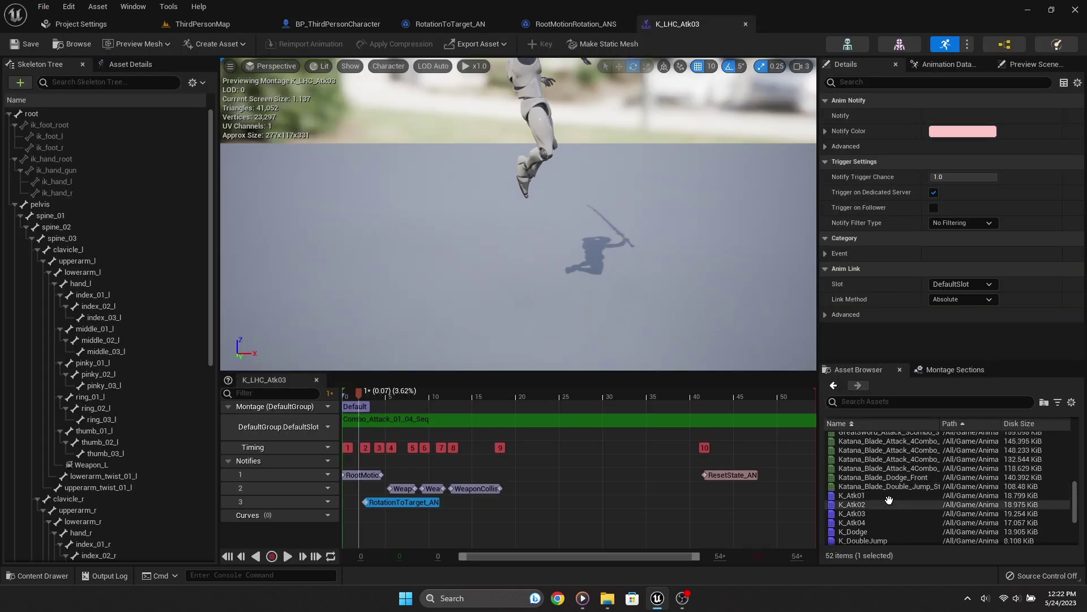
{"action": "double_click", "coordinate": [888, 496]}
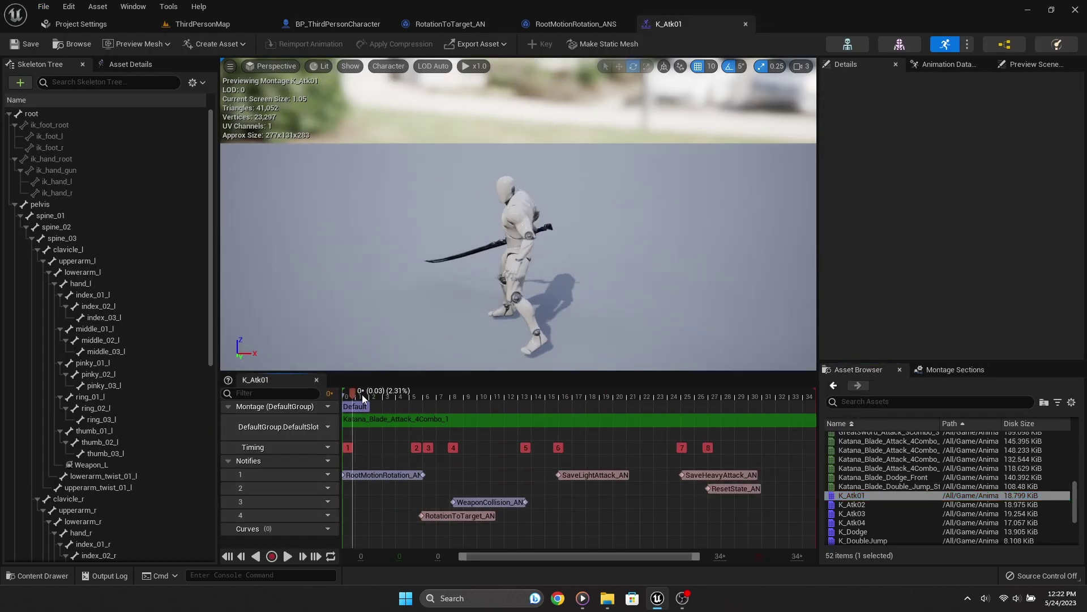
{"action": "left_click_drag", "start_coordinate": [362, 394], "coordinate": [413, 395]}
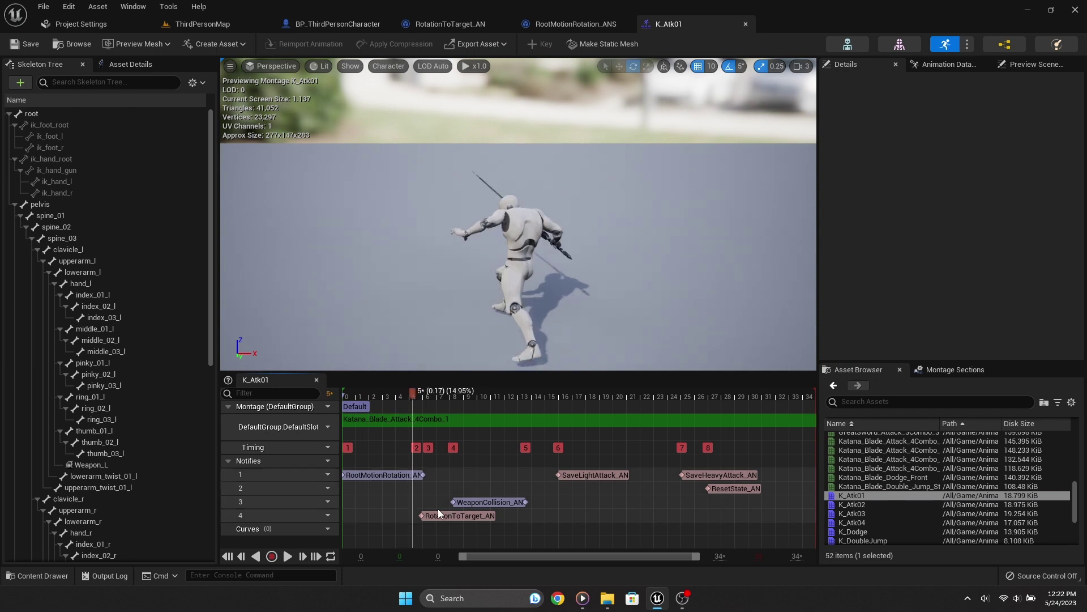
{"action": "left_click_drag", "start_coordinate": [439, 511], "coordinate": [423, 511]}
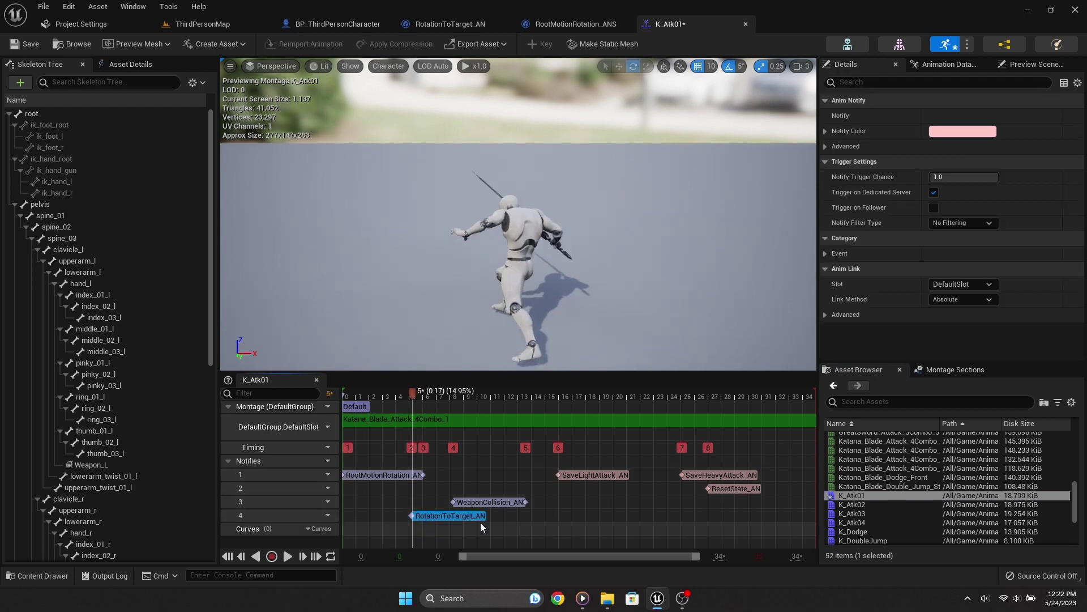
Step: Return to the ThirdPersonMap level and start a play session
{"action": "left_click", "coordinate": [569, 23]}
{"action": "left_click", "coordinate": [338, 23]}
{"action": "scroll", "coordinate": [476, 327], "scroll_direction": "up", "scroll_amount": 10}
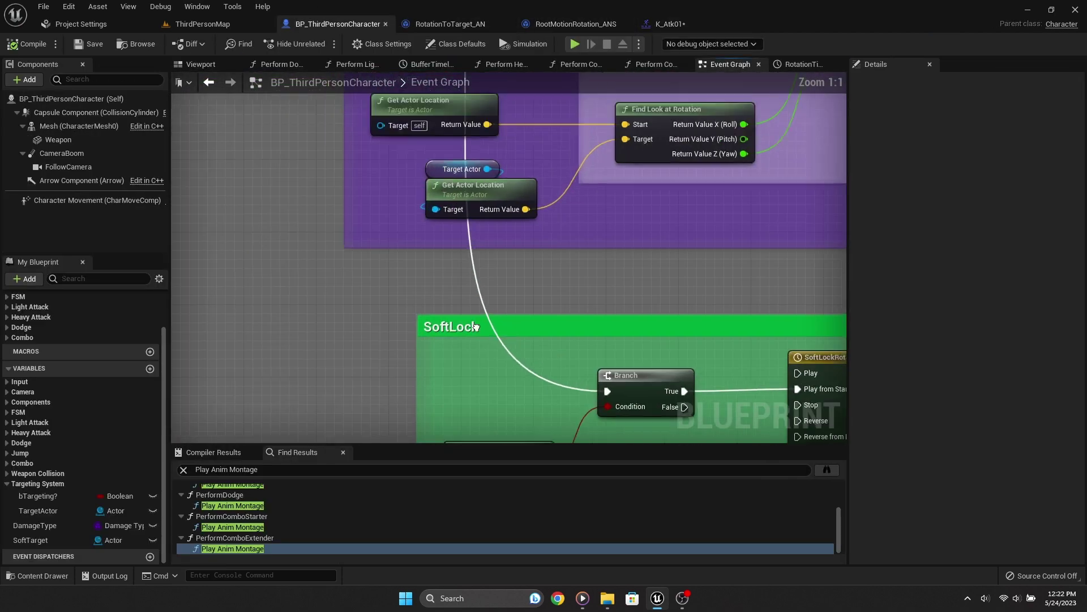
{"action": "left_click", "coordinate": [202, 24]}
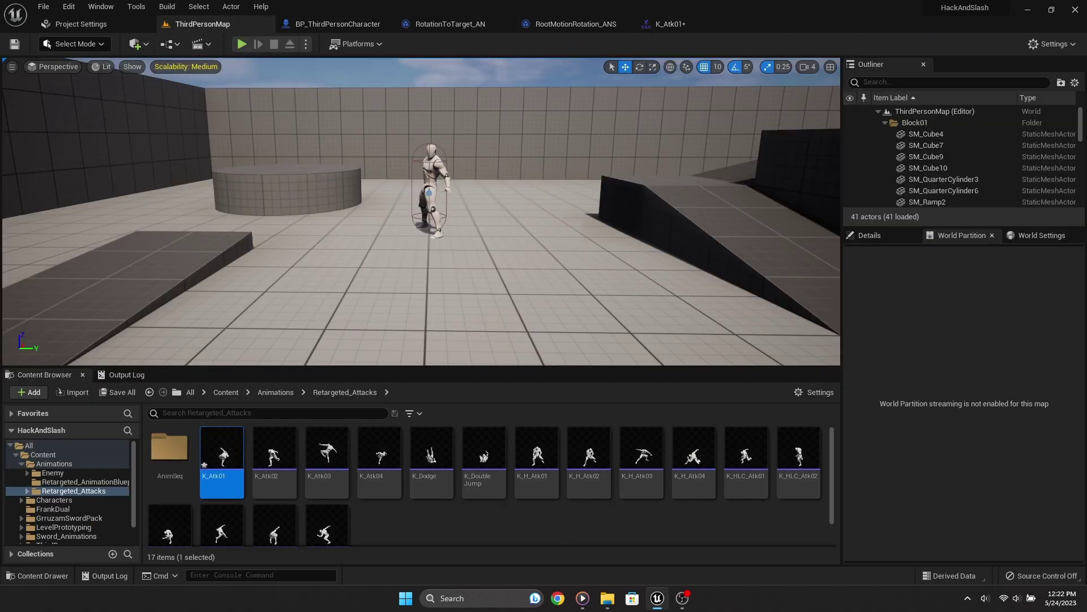
{"action": "left_click", "coordinate": [283, 105]}
{"action": "left_click", "coordinate": [242, 44]}
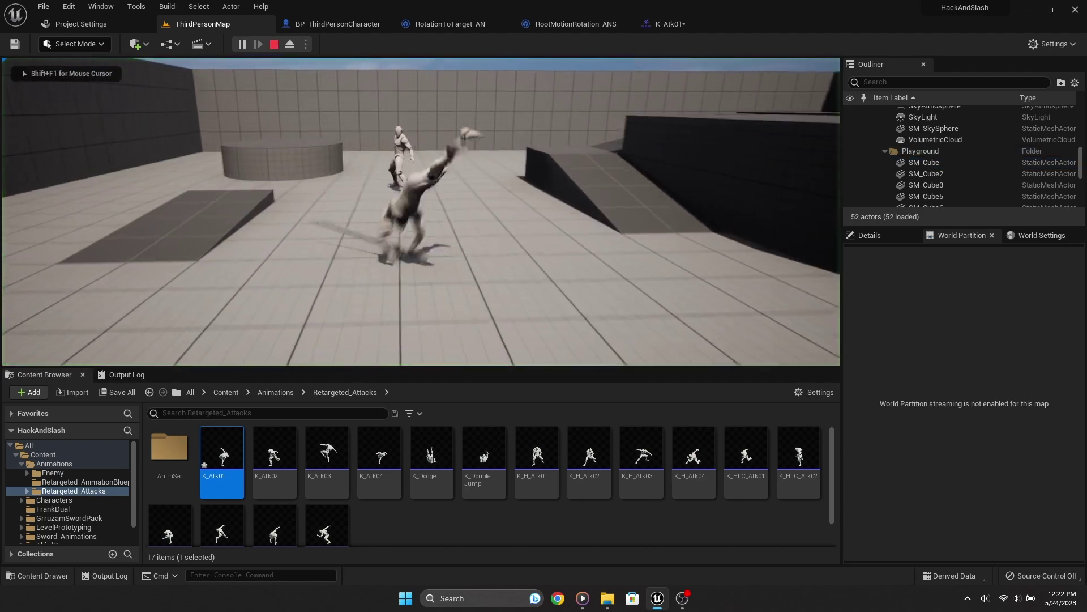